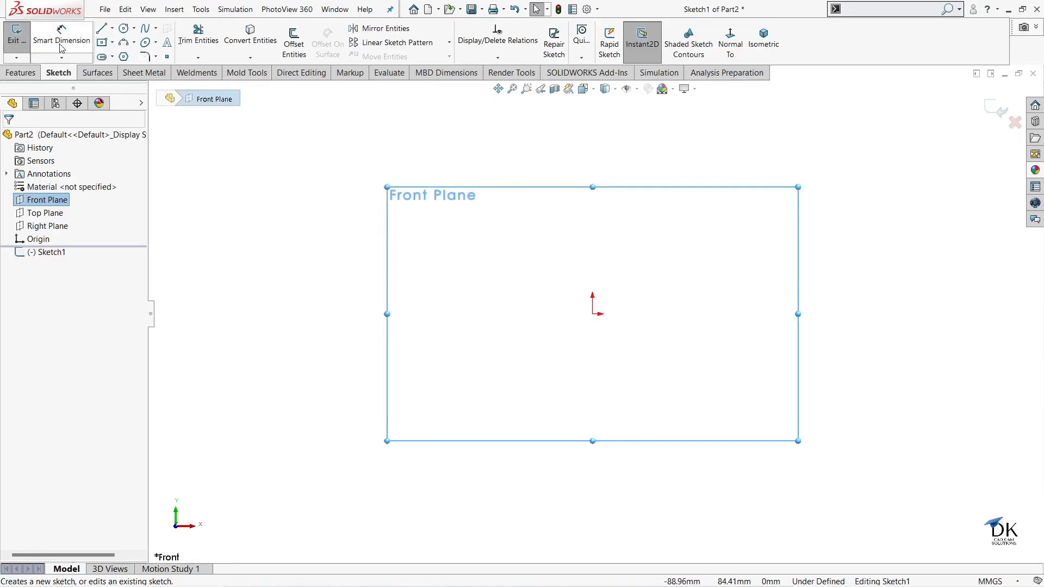
- Sketch a horizontal centerline about 143 mm long on the Front Plane, starting at the origin and running along positive X
click(113, 30)
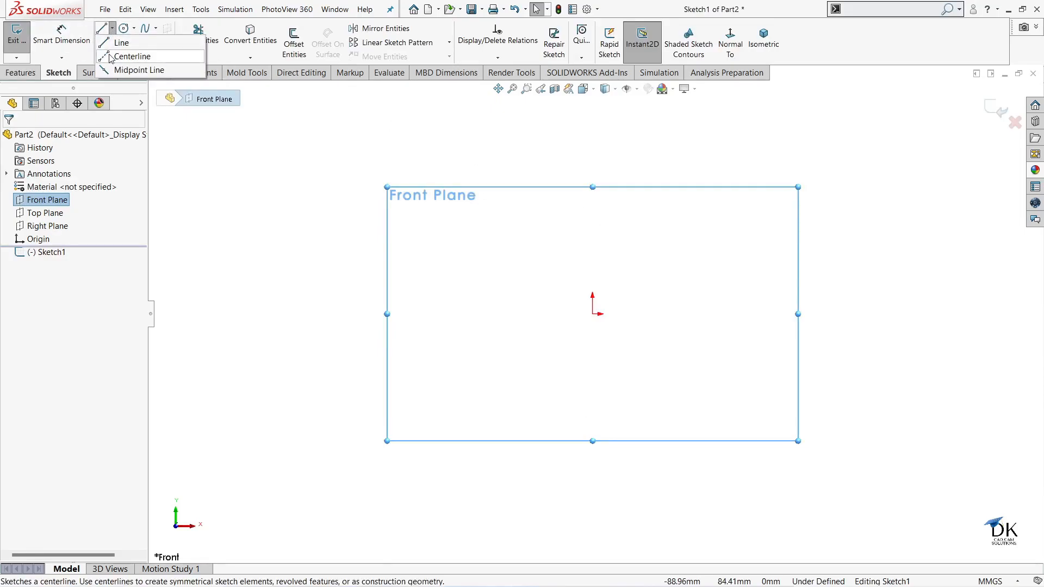
click(130, 57)
click(593, 314)
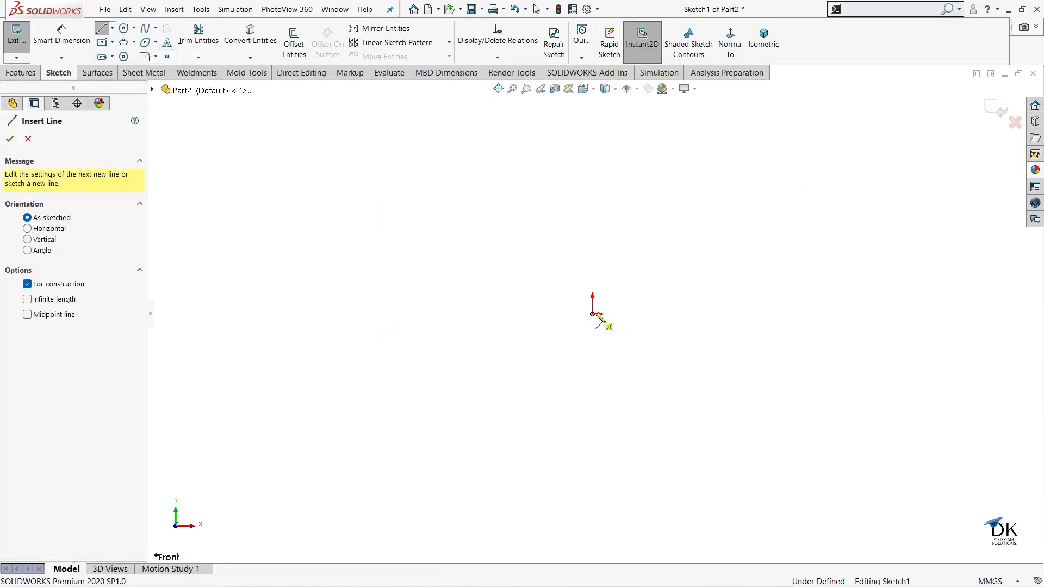
click(927, 321)
right_click(910, 229)
click(924, 238)
scroll(911, 329, down, 5)
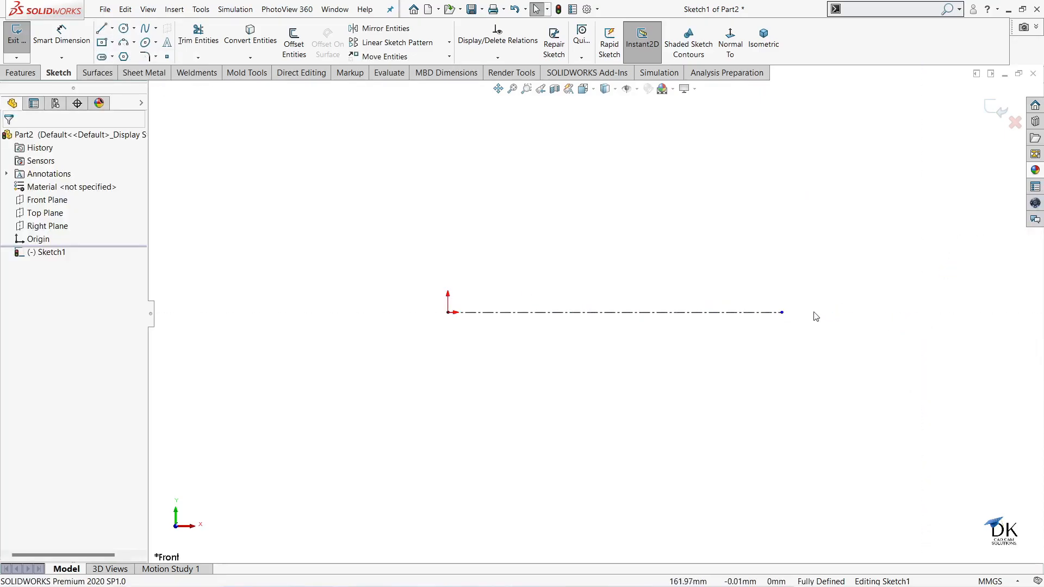
- Sketch the stepped profile from the origin: a line about 36 mm up, horizontal, sloping down, shorter horizontal, and down to the centerline's end
click(102, 29)
click(322, 313)
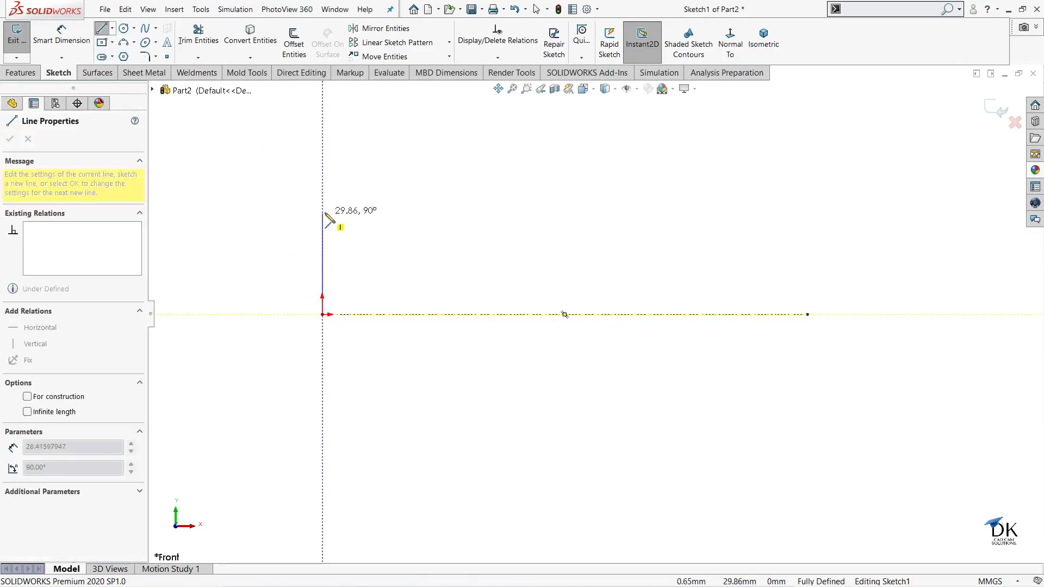
click(323, 192)
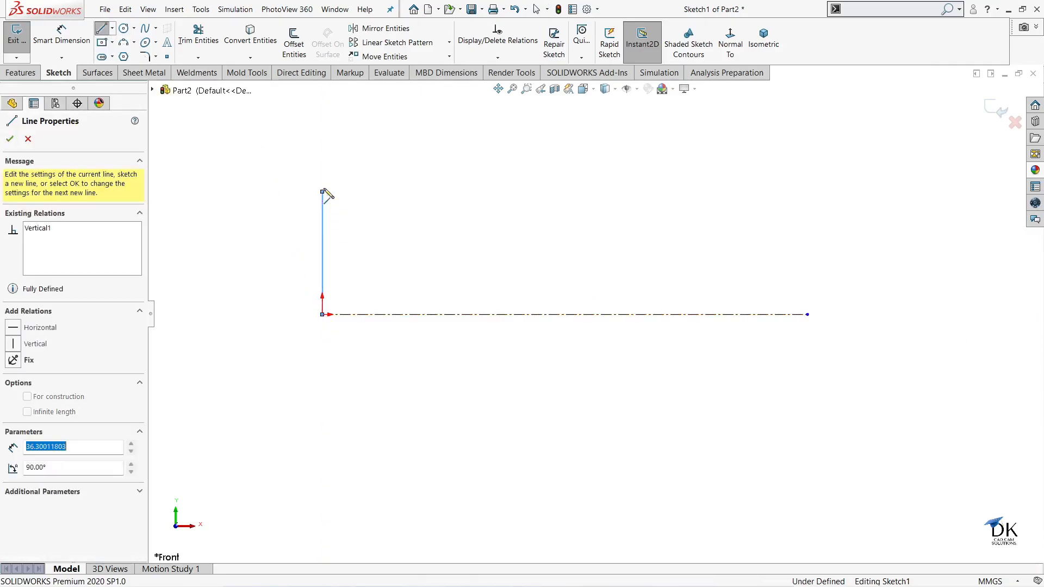
click(621, 192)
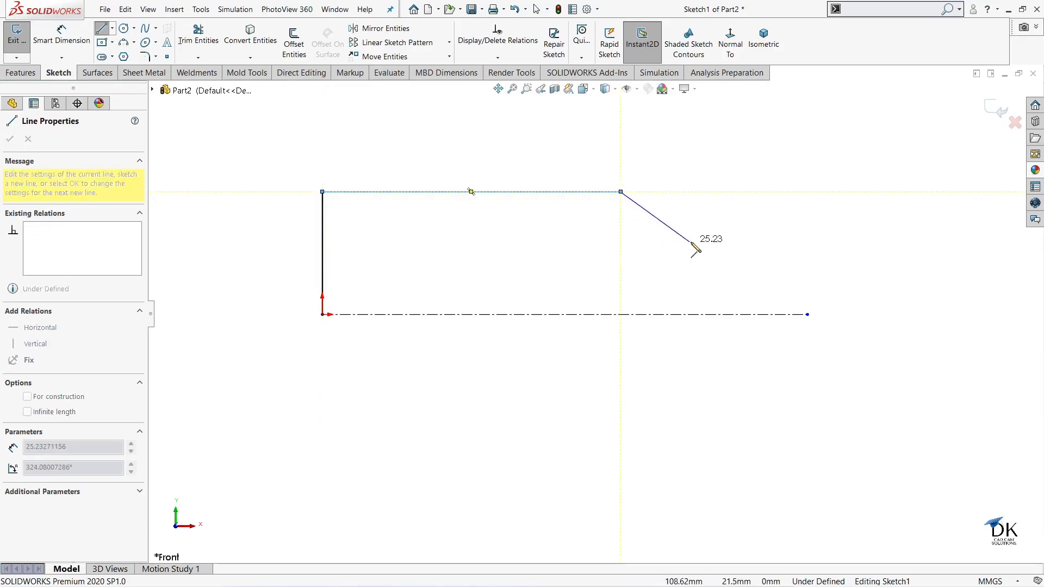
click(716, 242)
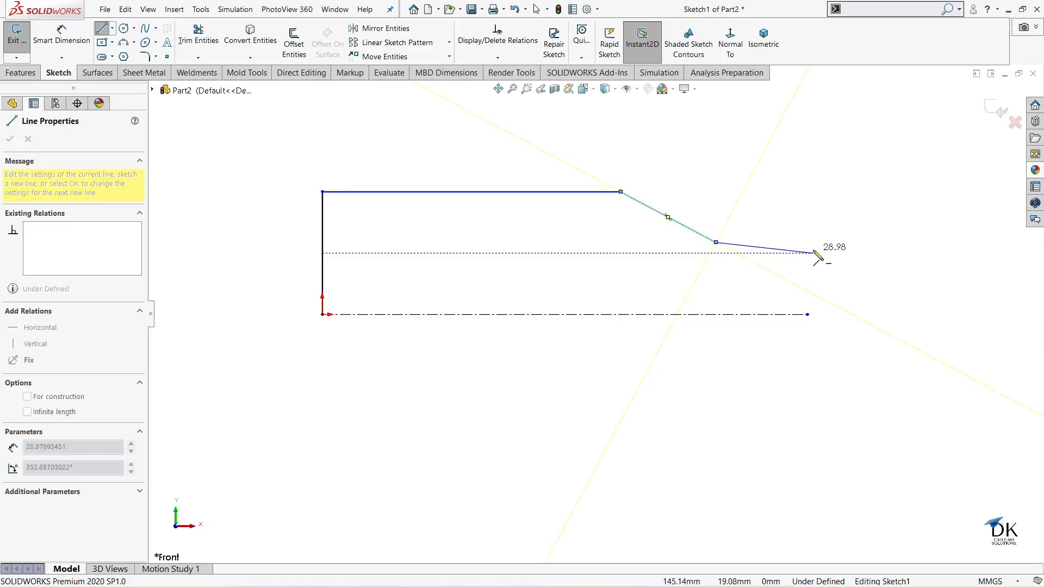
click(807, 243)
click(807, 314)
right_click(846, 242)
click(852, 249)
scroll(837, 269, down, 1)
scroll(599, 292, up, 3)
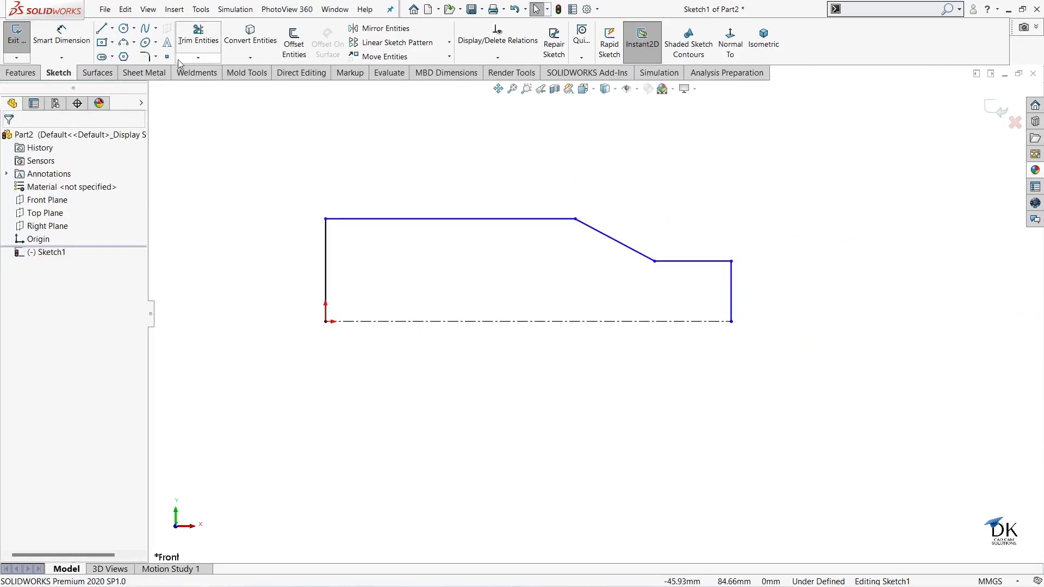
- Dimension the long upper line as a 400 mm diameter across the centerline
click(63, 33)
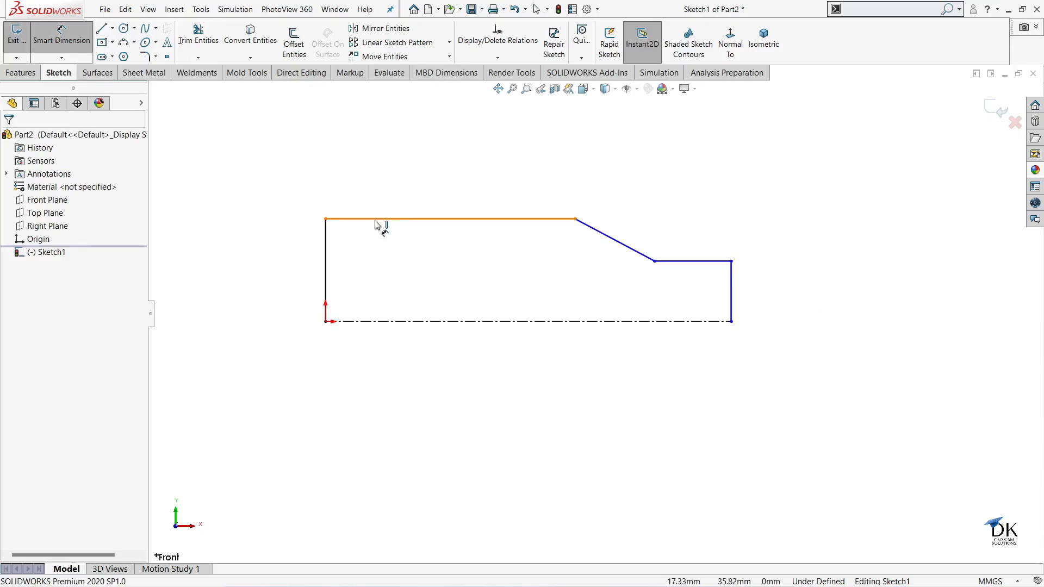
click(376, 219)
click(375, 322)
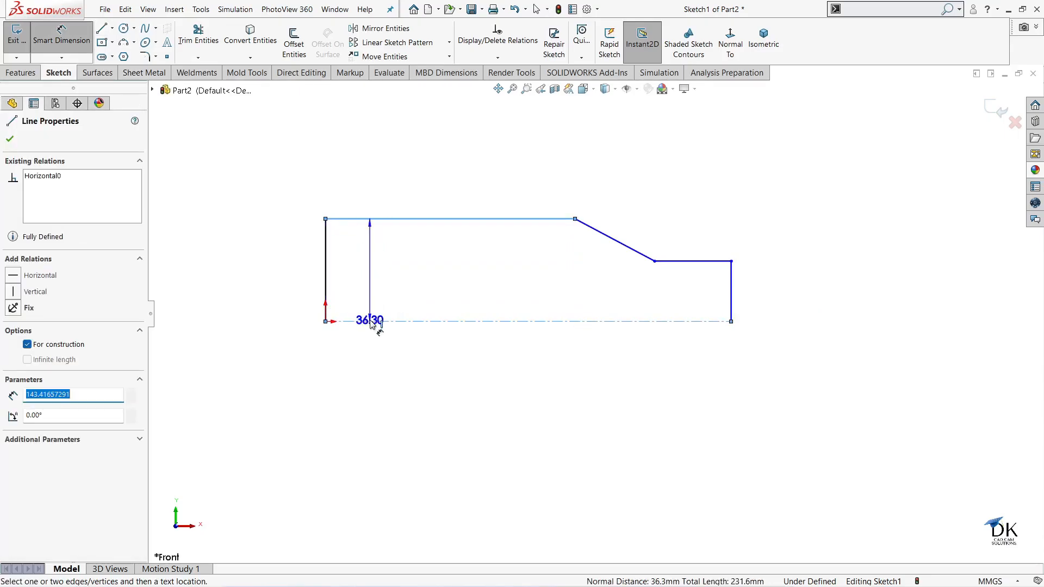
click(294, 343)
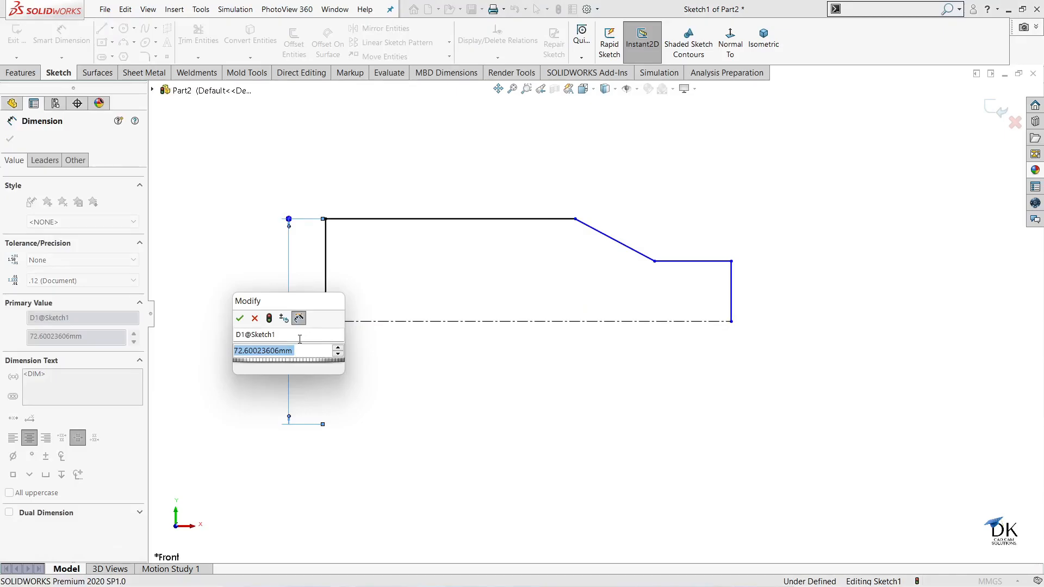
text(400)
key(Return)
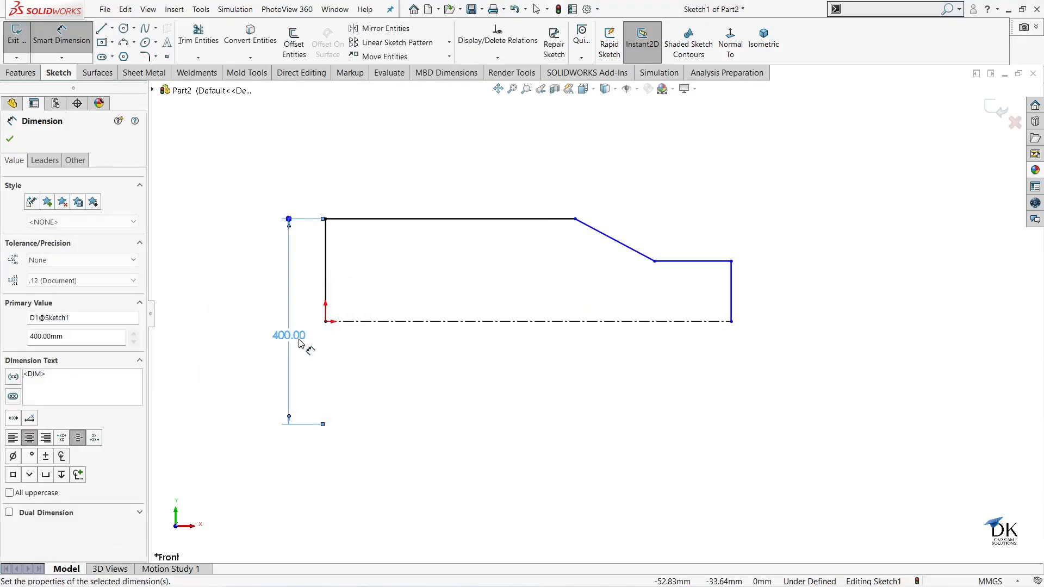
- Dimension the short horizontal line as a 200 mm diameter across the centerline
click(716, 262)
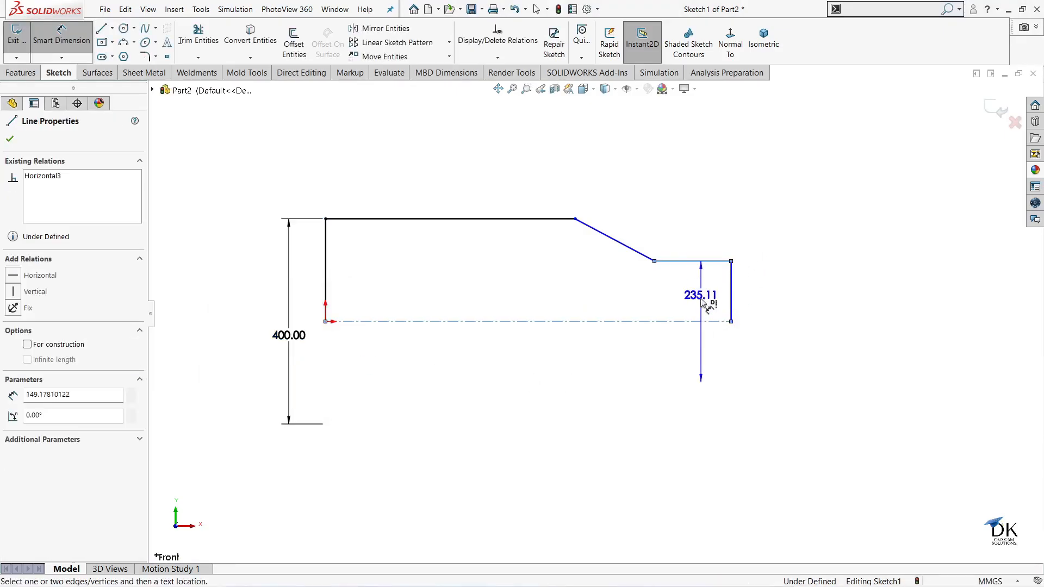
click(689, 308)
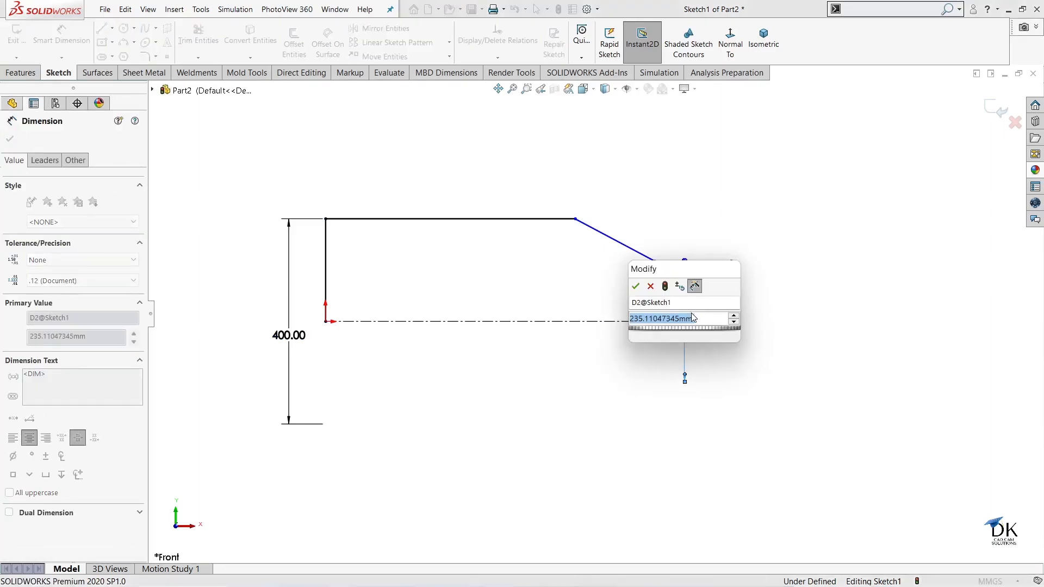
text(200)
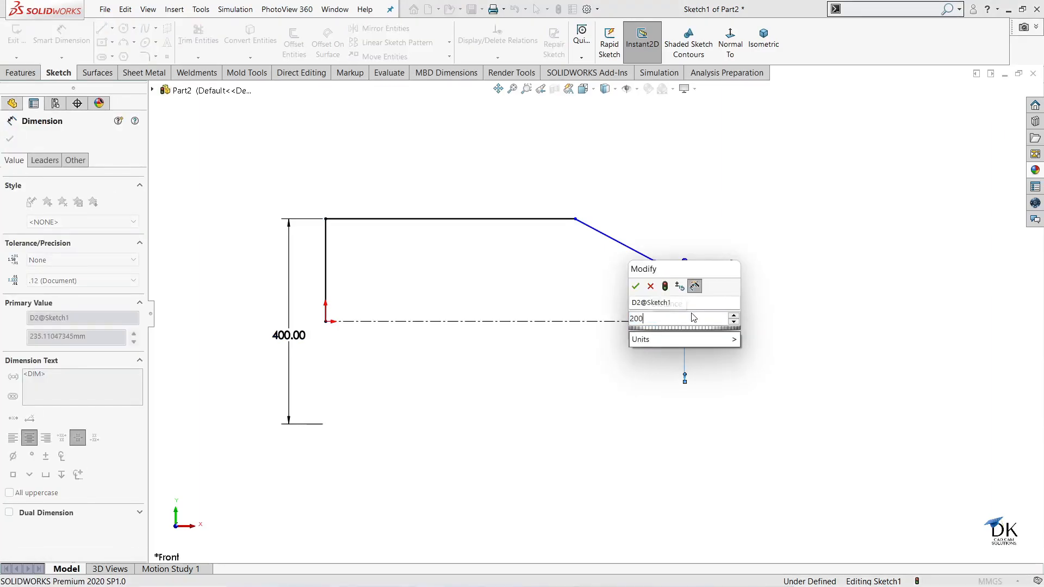
key(Return)
- Dimension the length of the long upper horizontal line as 450 mm
scroll(758, 287, down, 2)
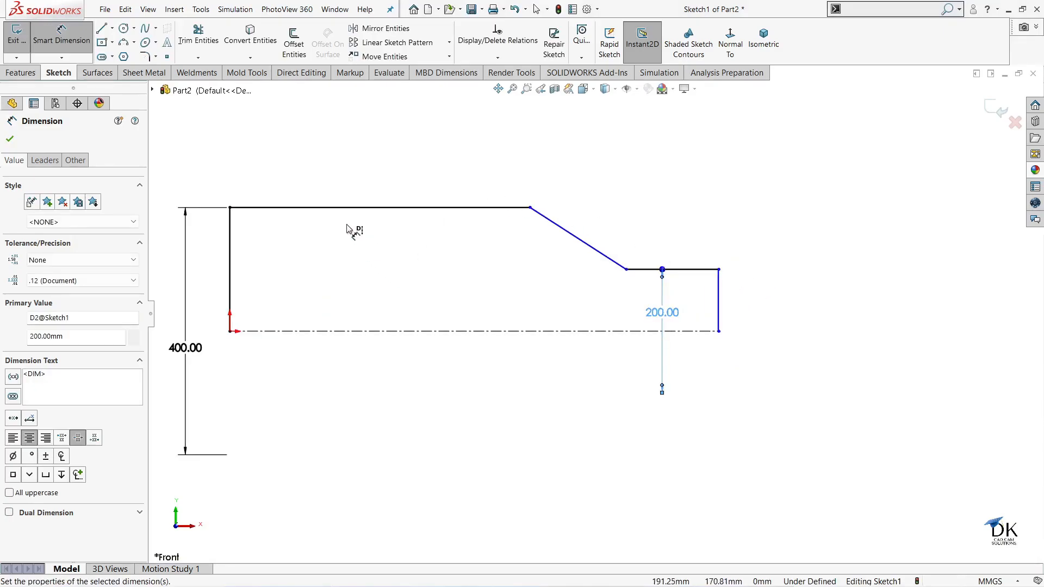
click(350, 208)
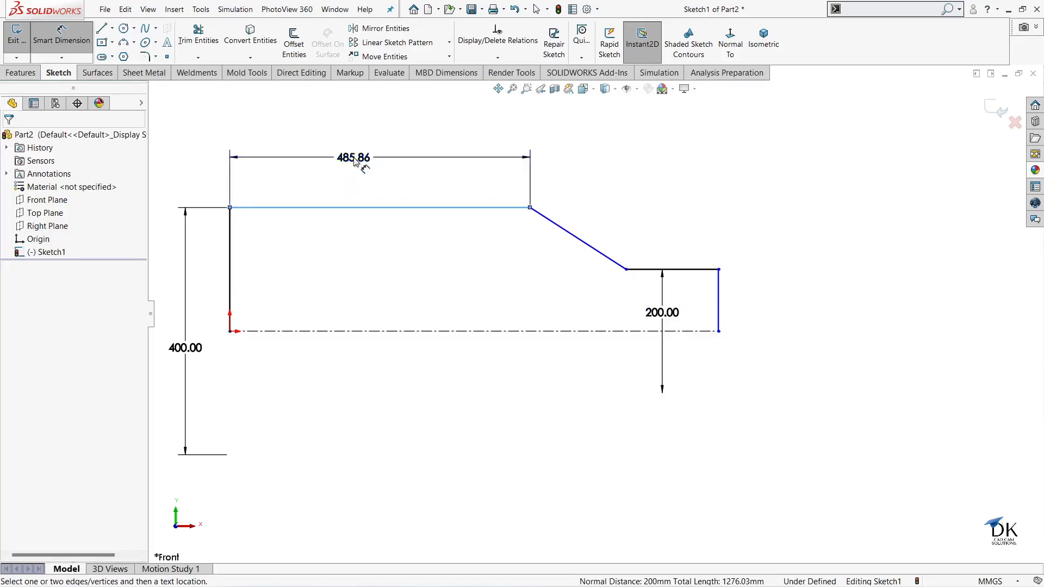
click(353, 161)
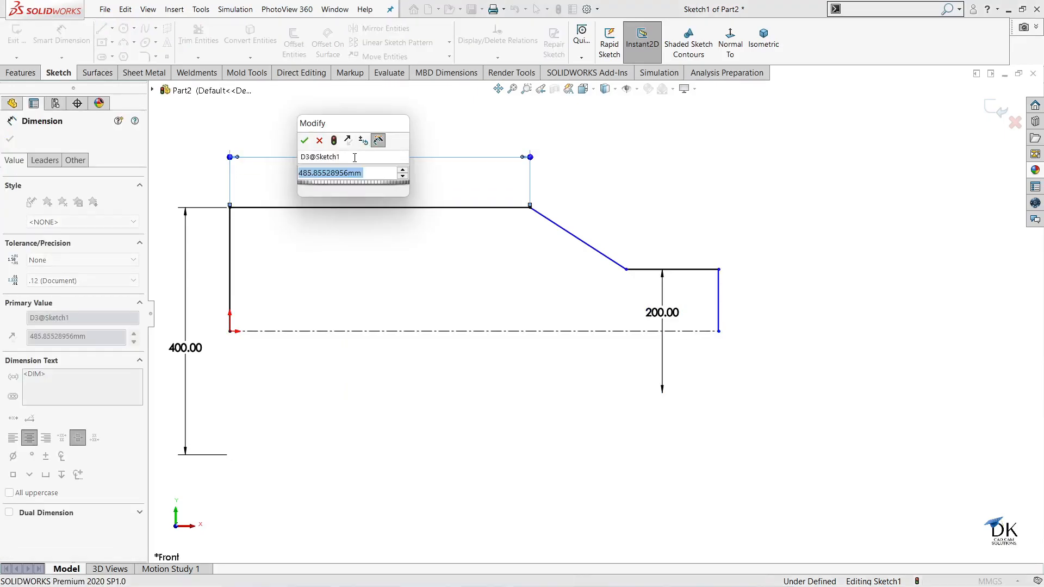
text(450)
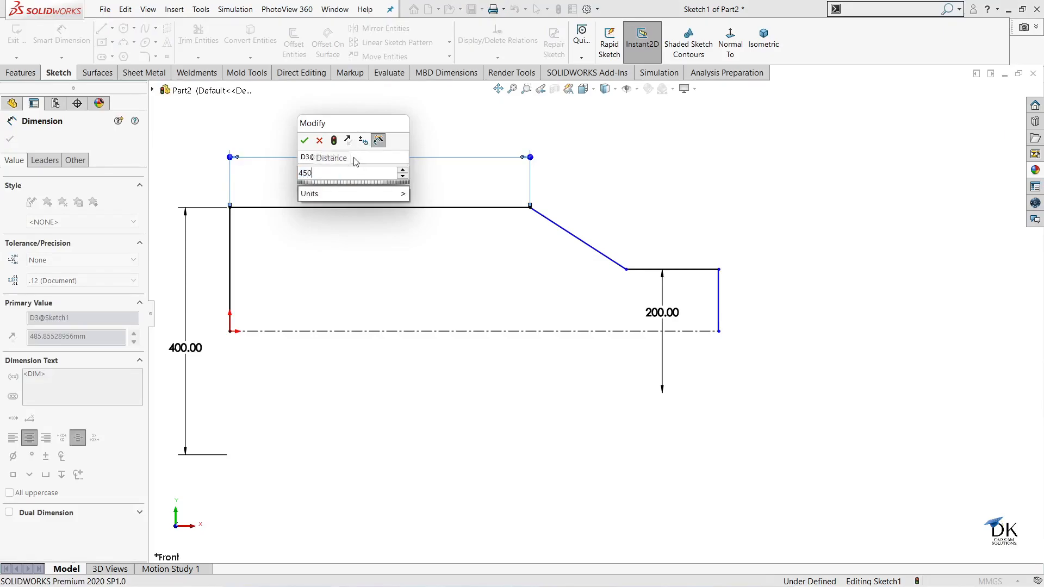
key(Return)
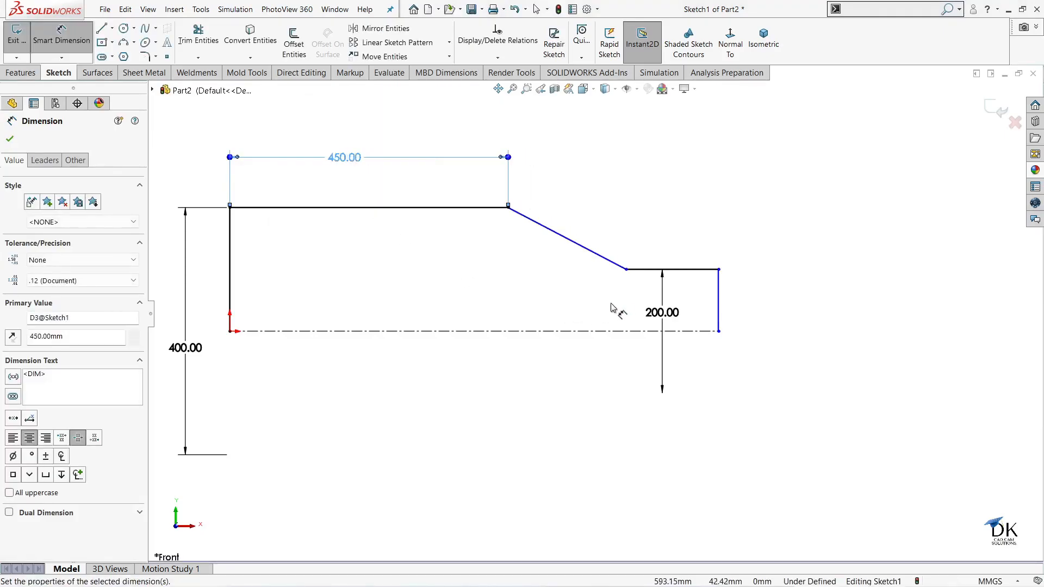
- Dimension the horizontal distance between the sloped line's two endpoints as 100 mm
click(626, 270)
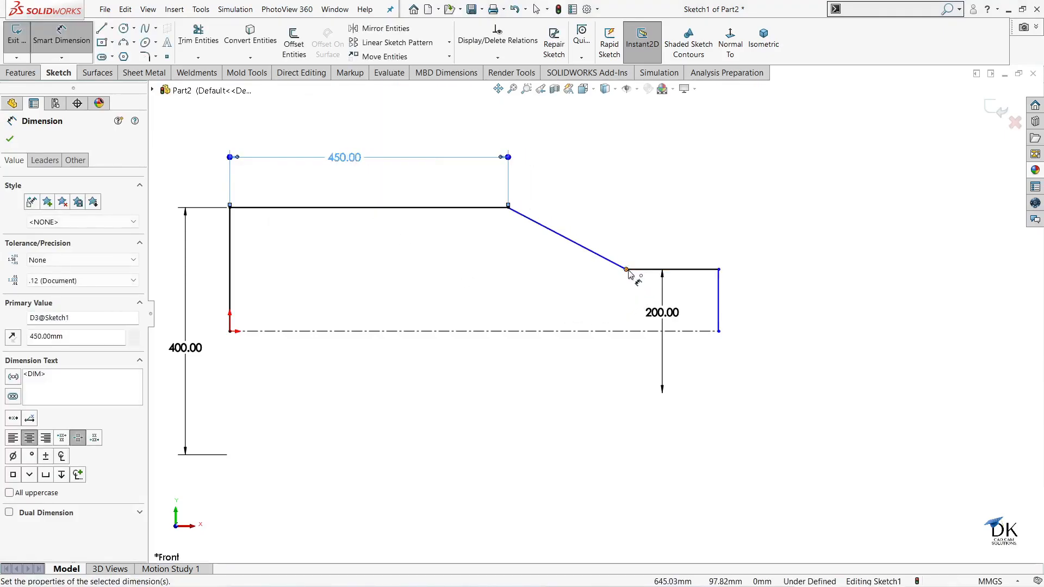
click(508, 206)
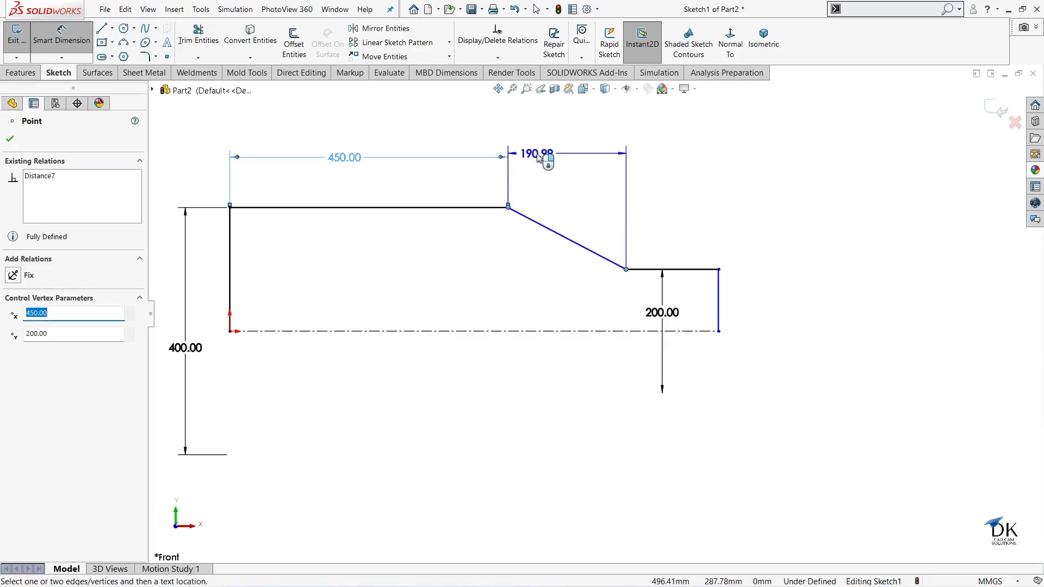
click(547, 160)
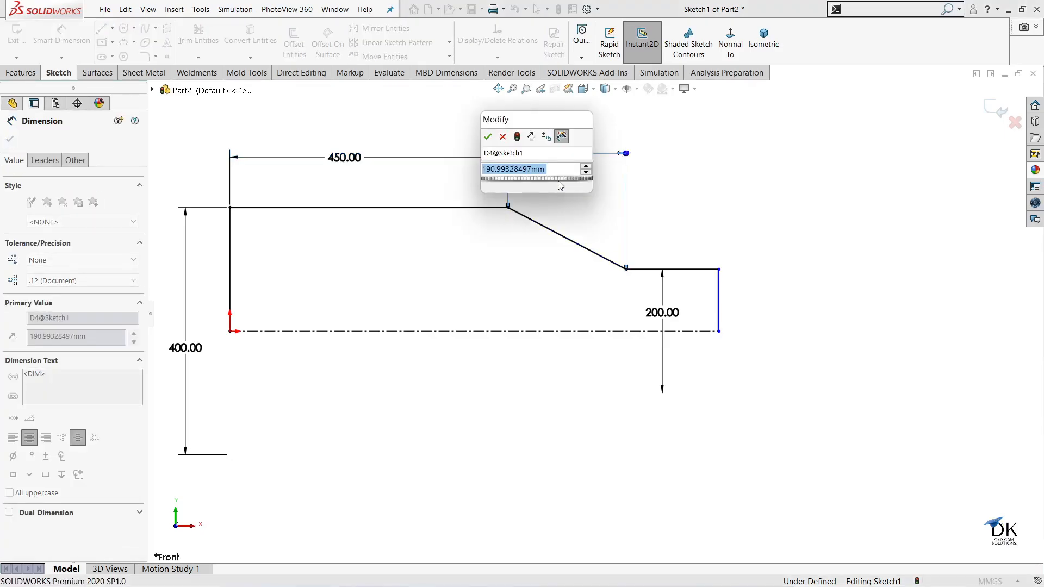
text(100)
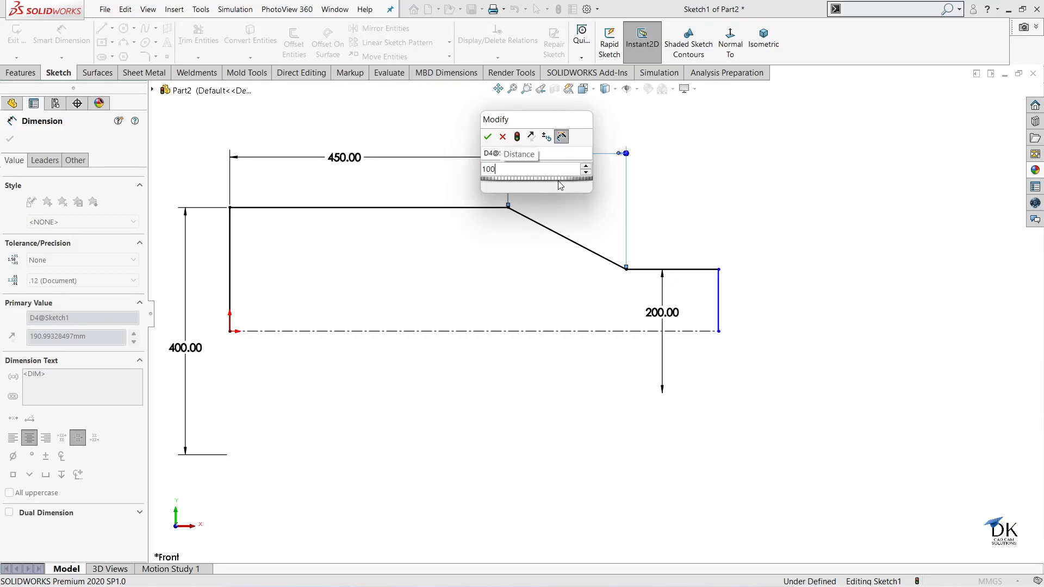
key(Return)
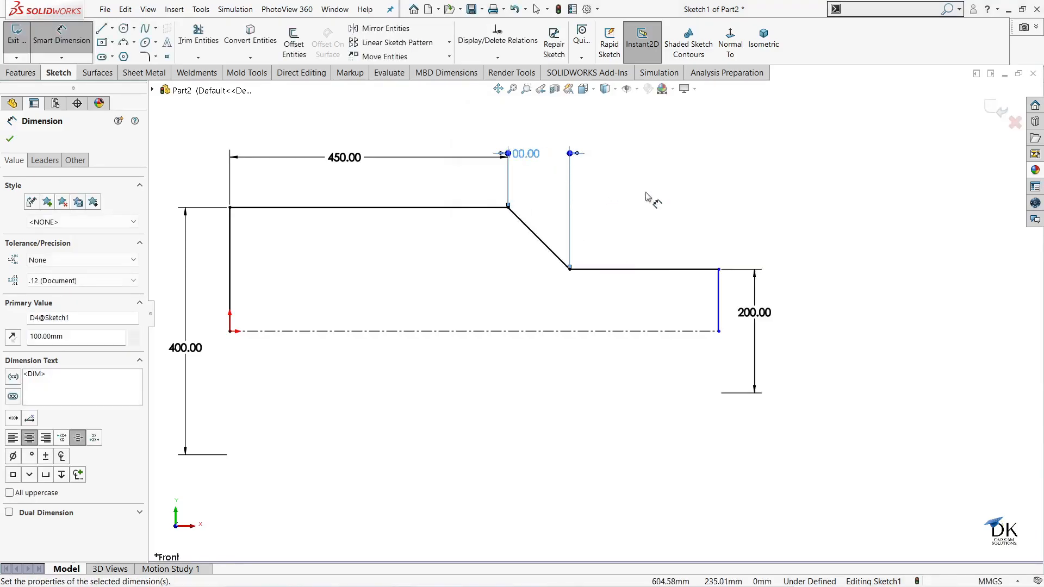
- Dimension the length of the short horizontal line as 100 mm
click(671, 270)
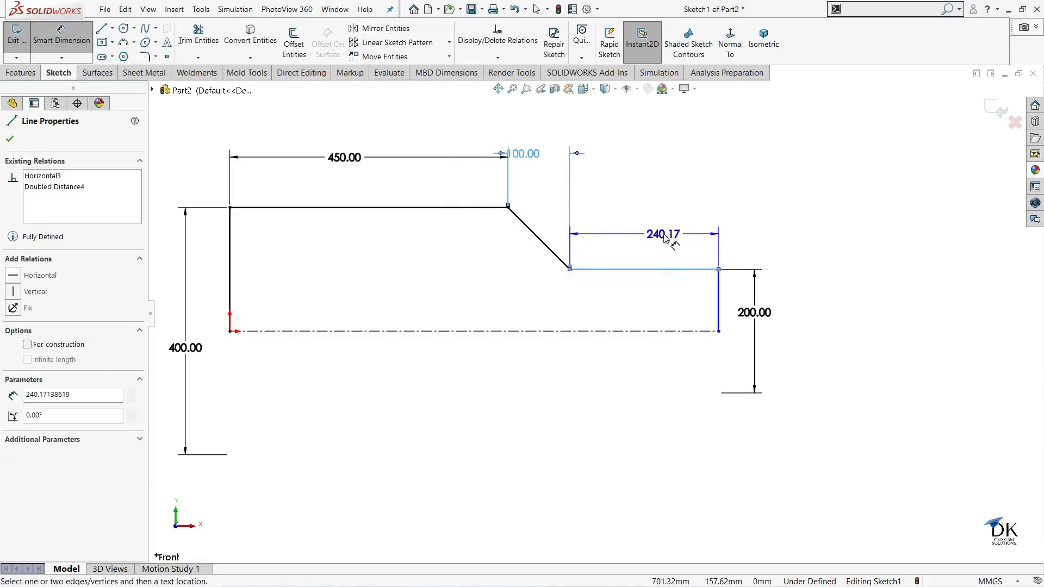
click(666, 238)
click(666, 238)
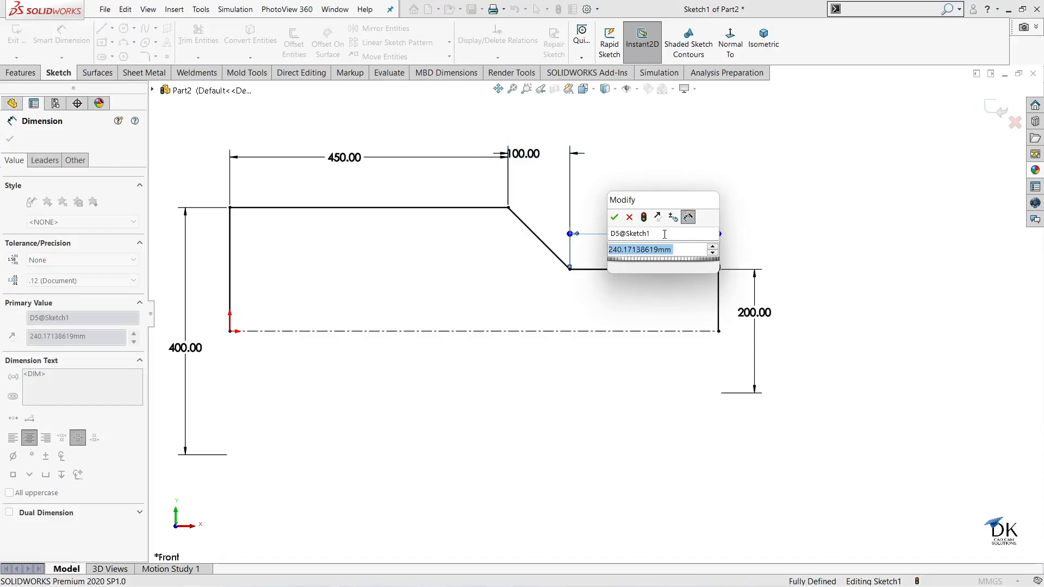
text(100)
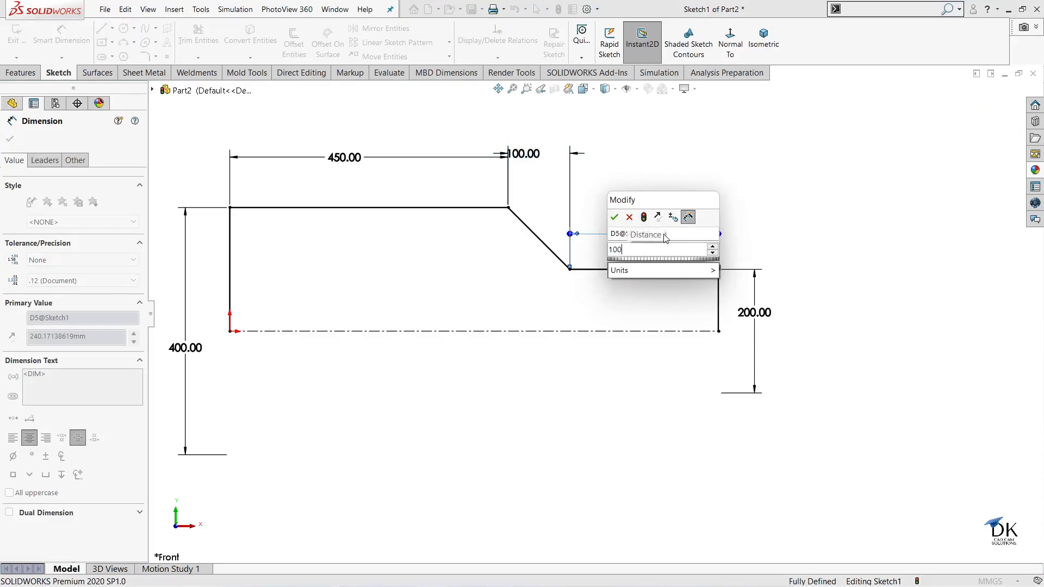
key(Return)
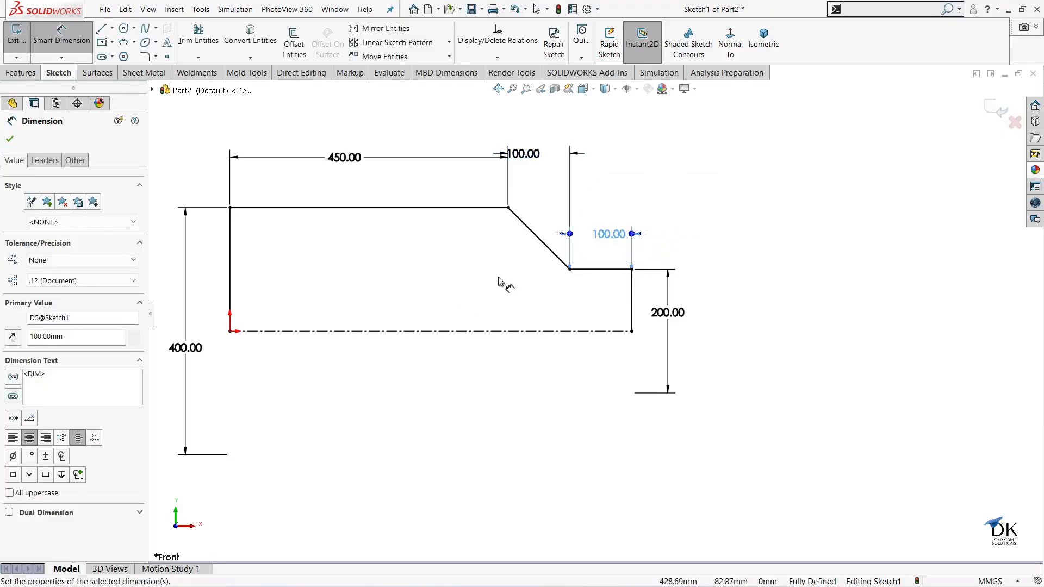
- Set the sloped line's horizontal distance to 120 mm and exit the sketch
double_click(535, 154)
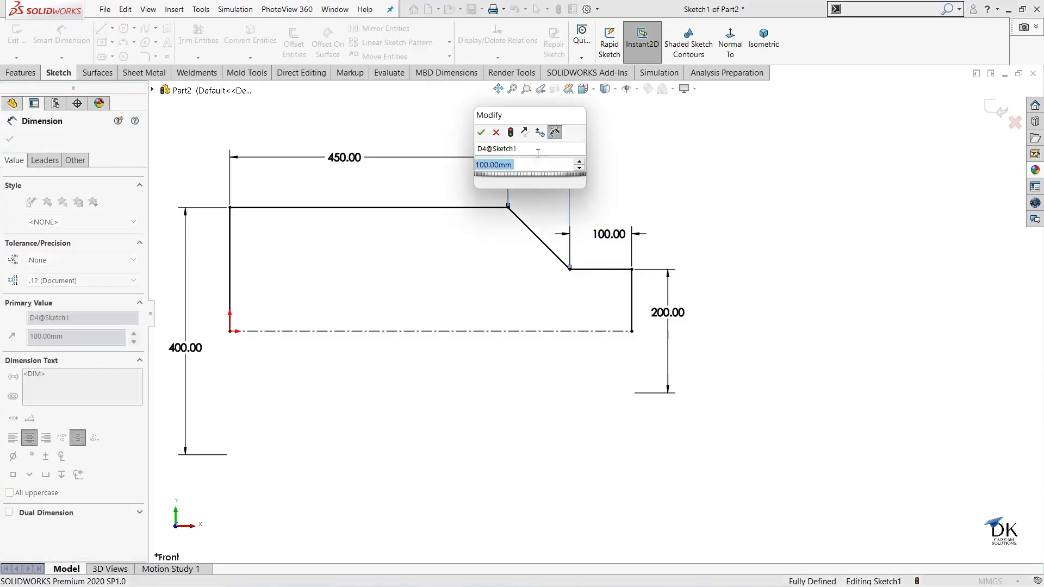
text(1)
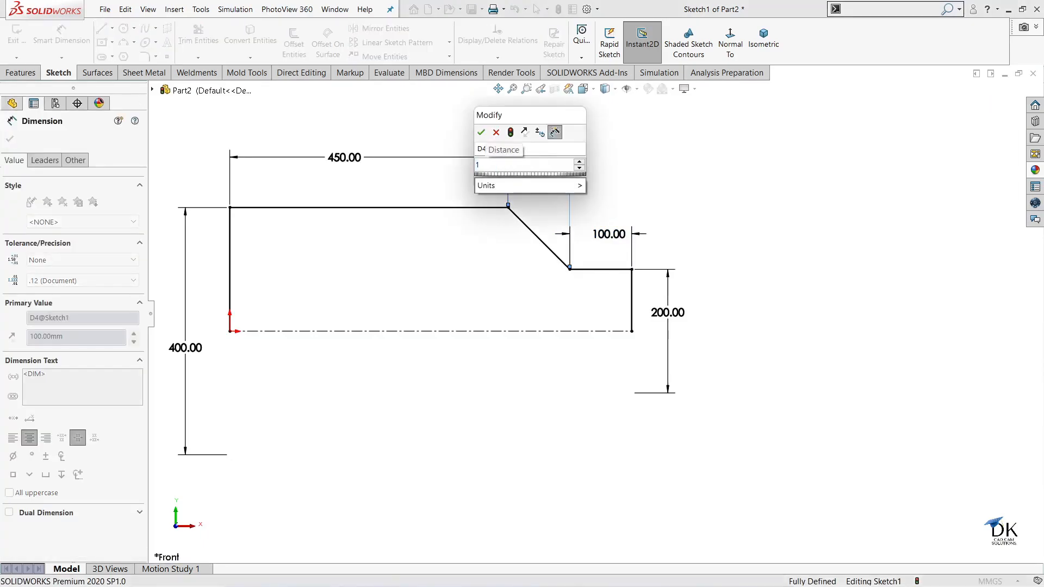
key(Return)
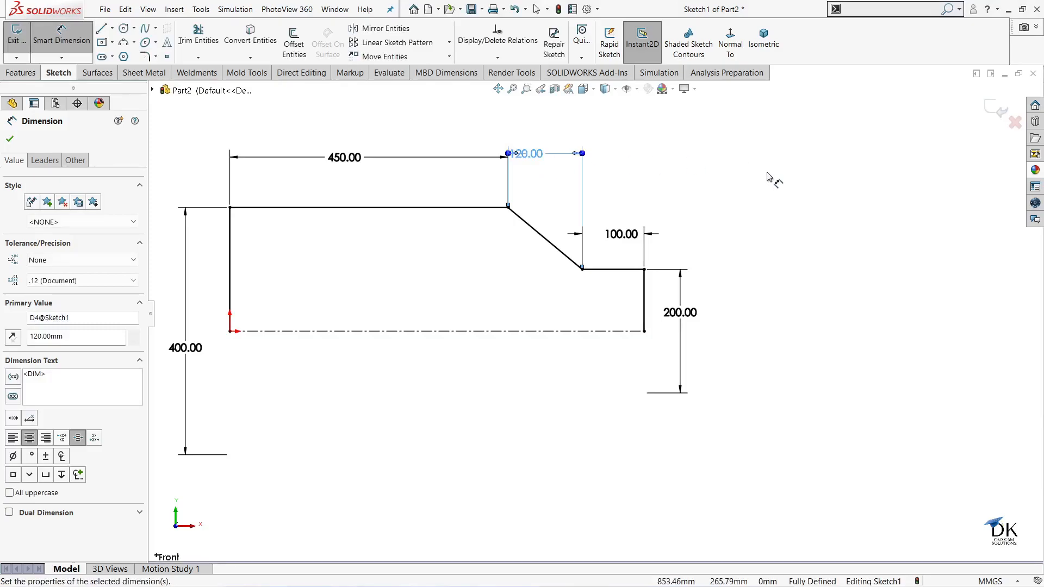
scroll(790, 189, up, 2)
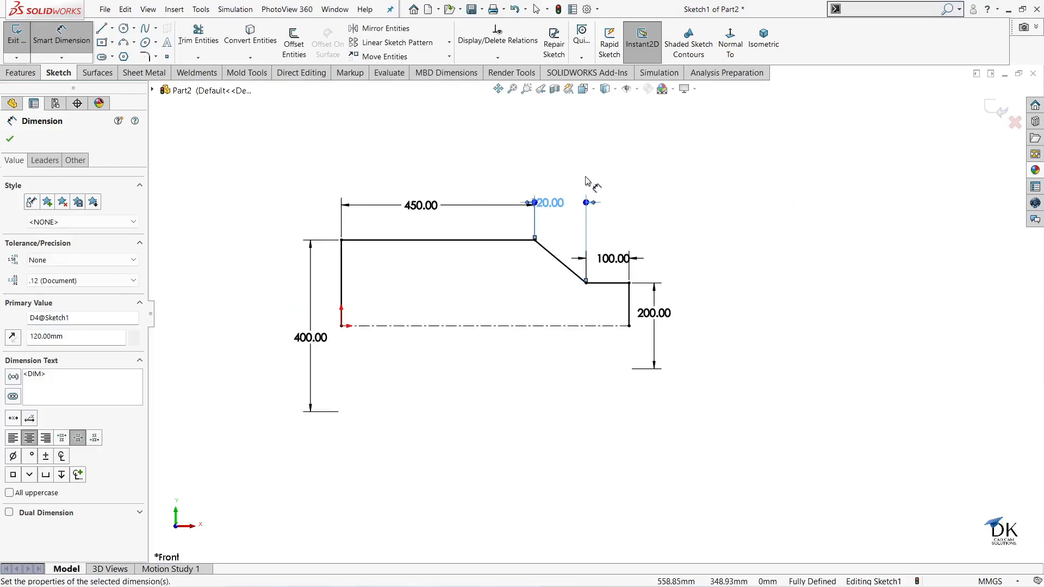
click(10, 140)
click(997, 108)
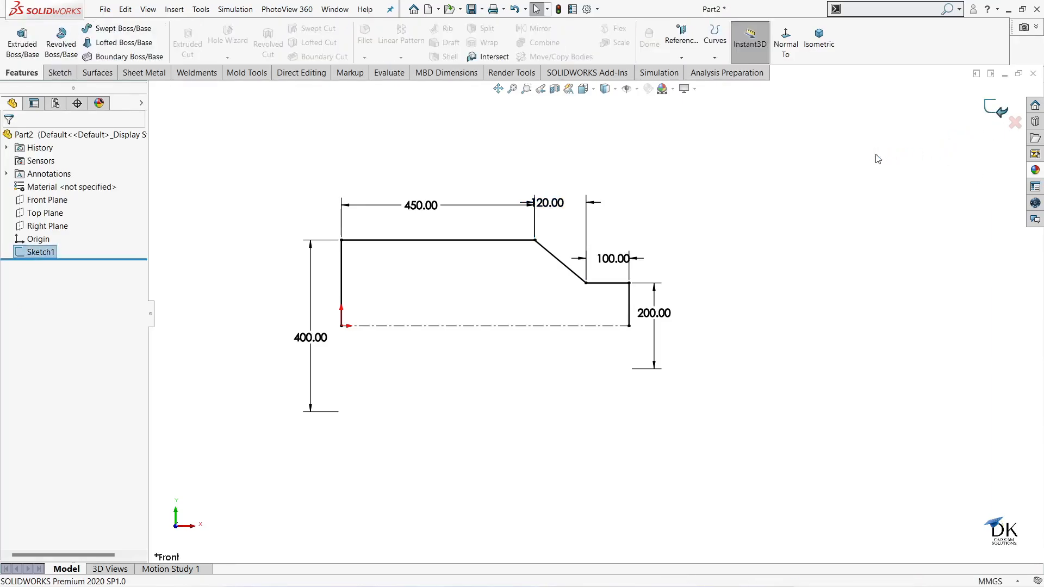
- Revolve the half profile 360° about its centerline into a solid body
click(62, 39)
click(548, 316)
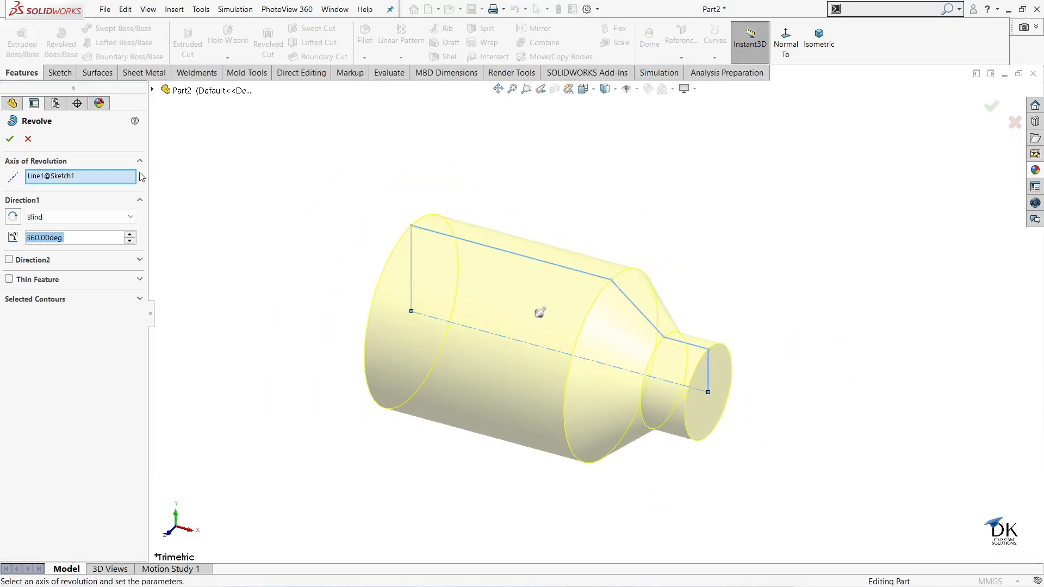
click(10, 140)
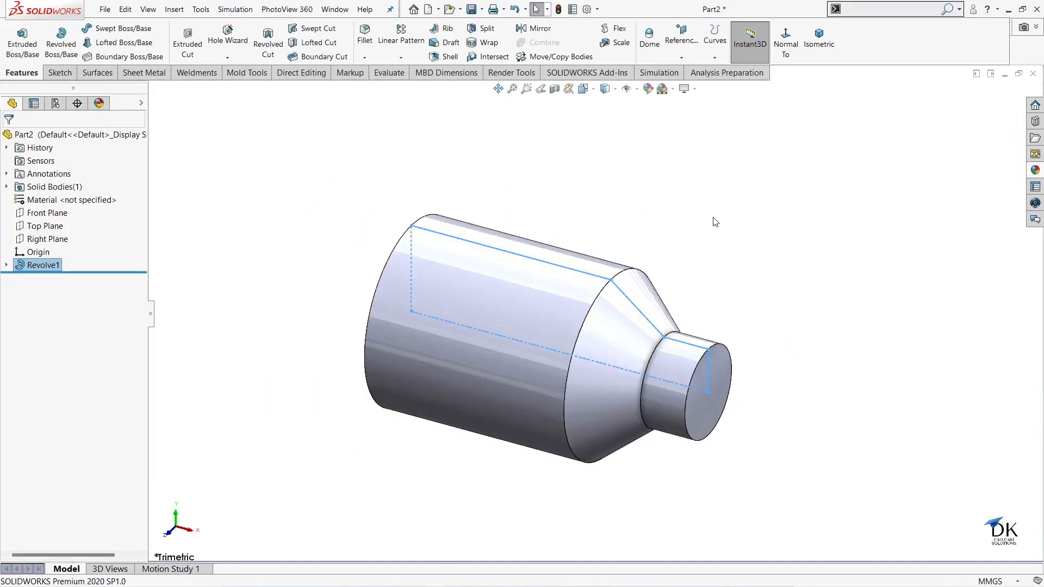
- Fillet the circular edge between the large cylinder and the cone with a 50 mm radius
scroll(754, 276, up, 3)
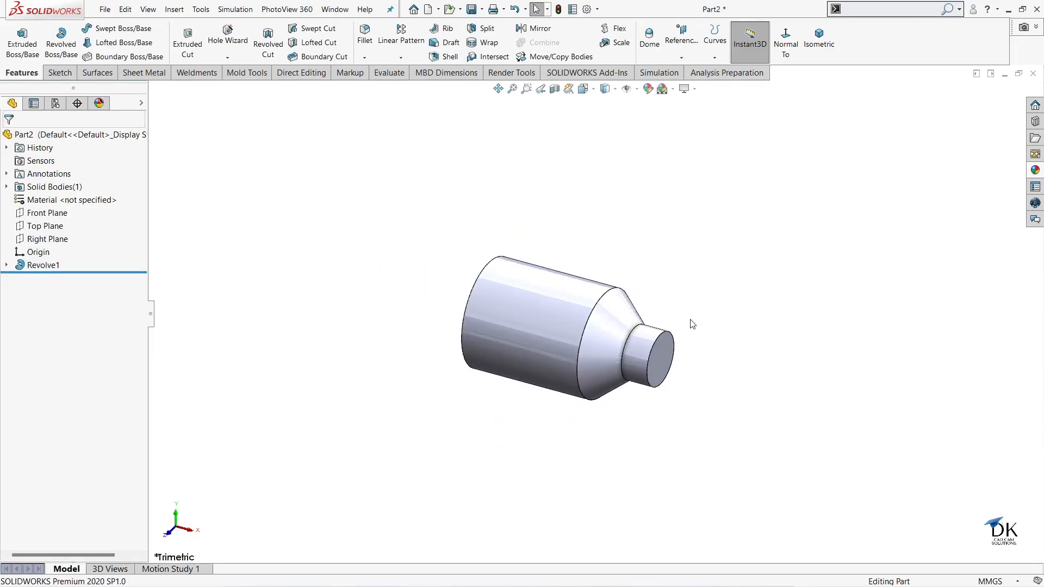
middle_drag(622, 341, 598, 265)
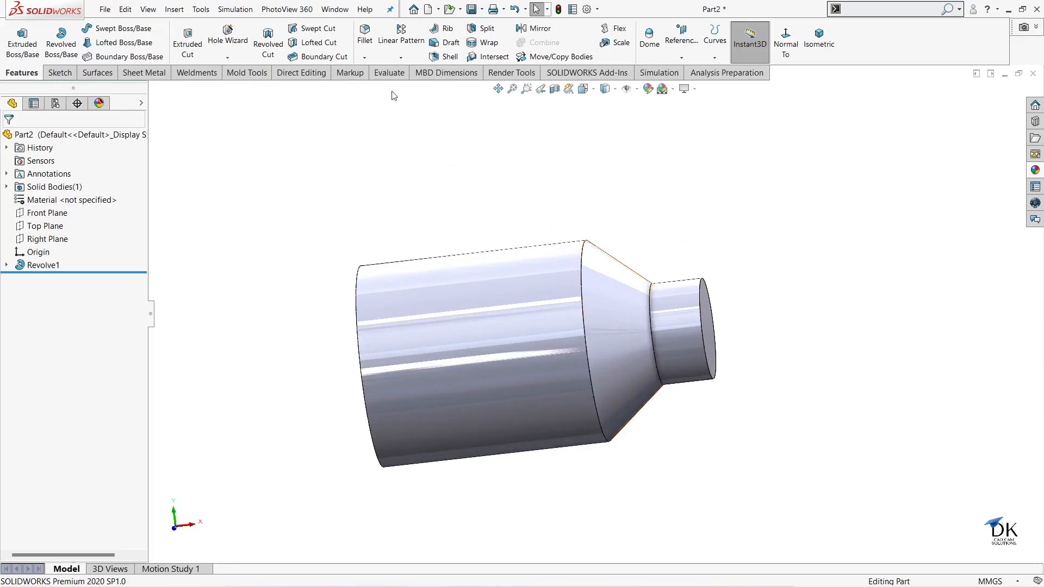
click(582, 256)
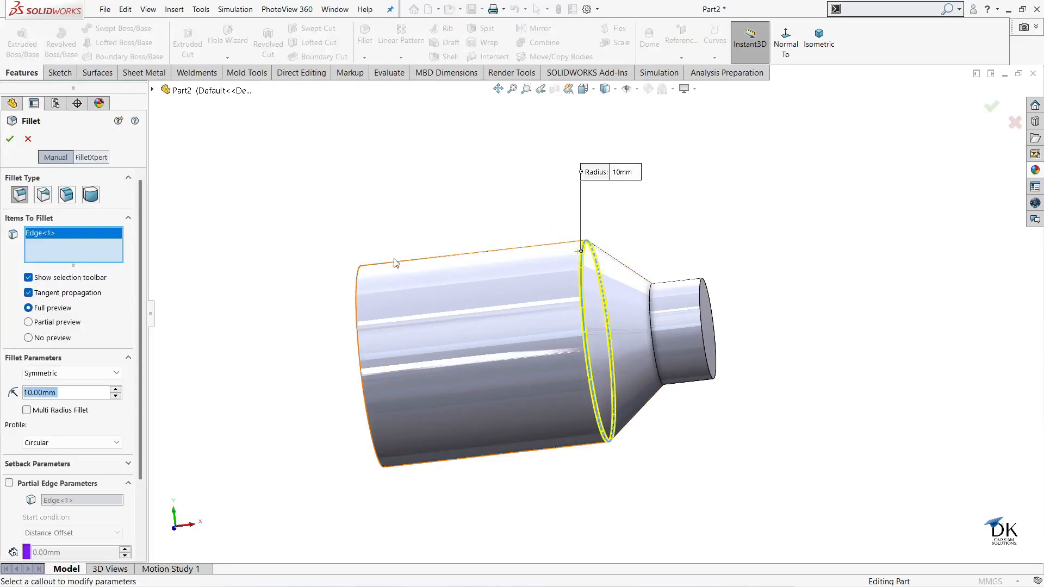
text(50)
key(Return)
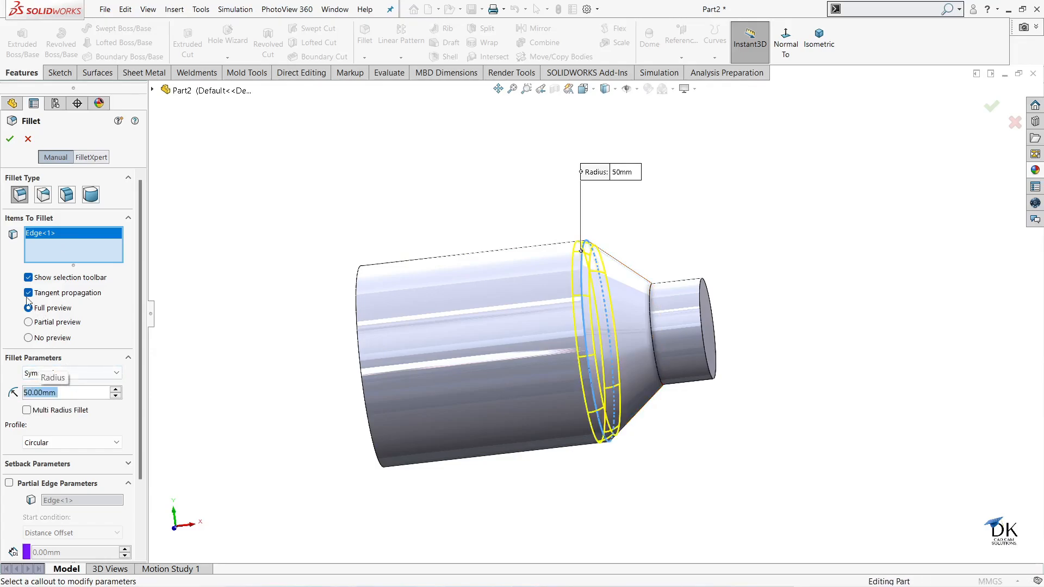
click(10, 138)
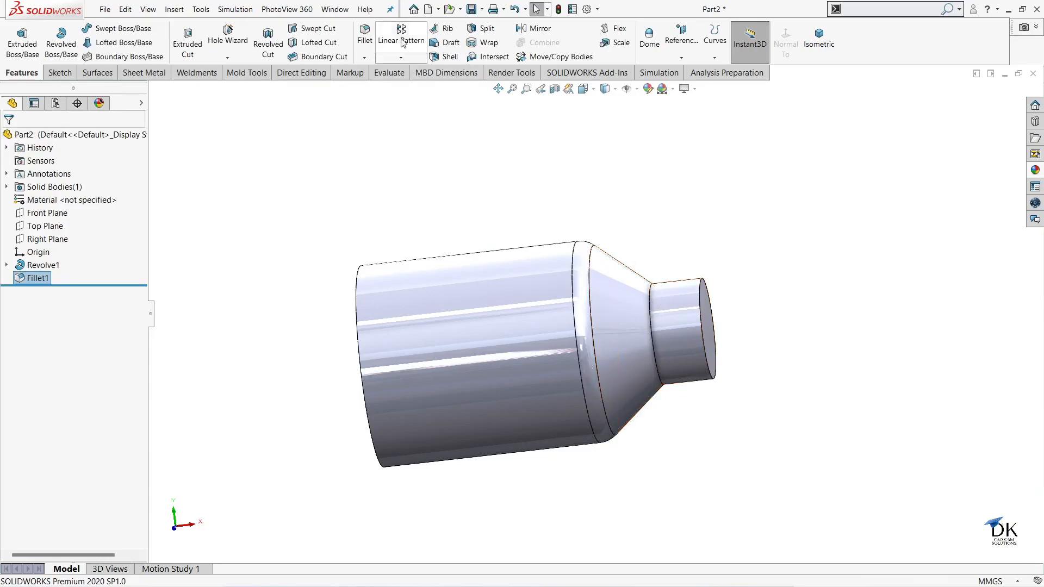
- Fillet the circular edge between the cone and the narrow neck with a 30 mm radius
click(365, 35)
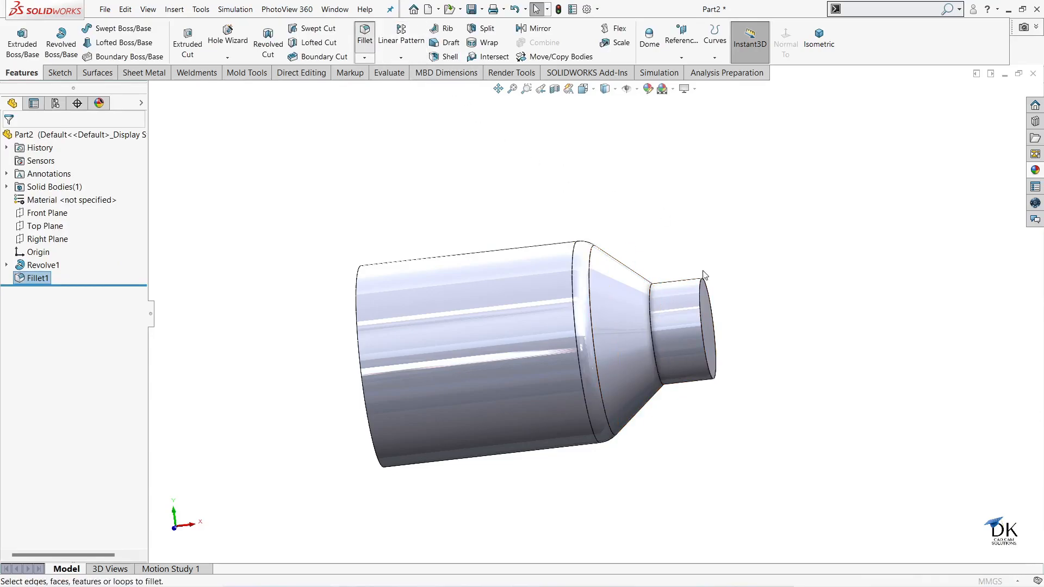
click(650, 303)
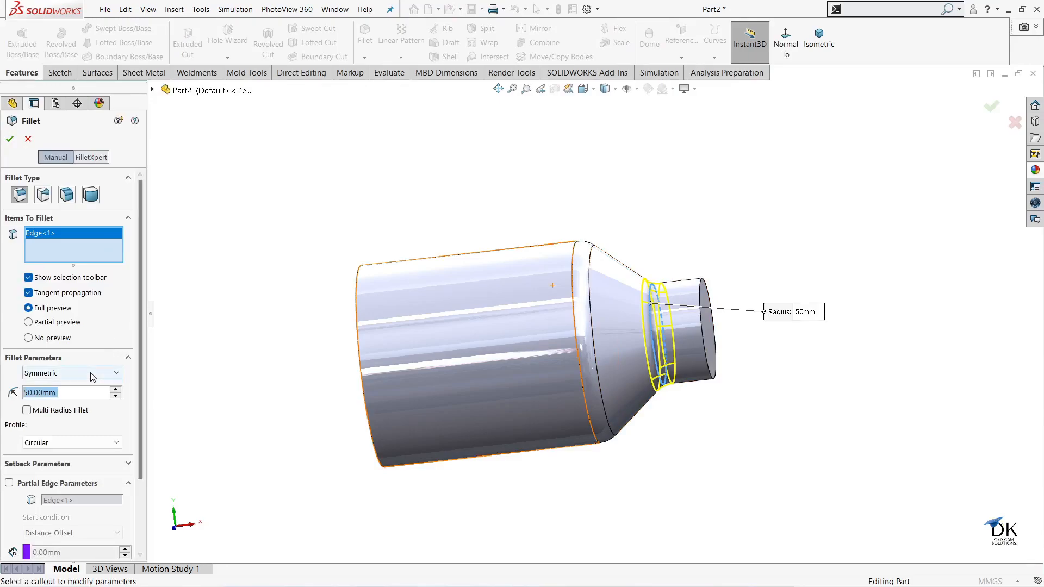
text(30)
key(Return)
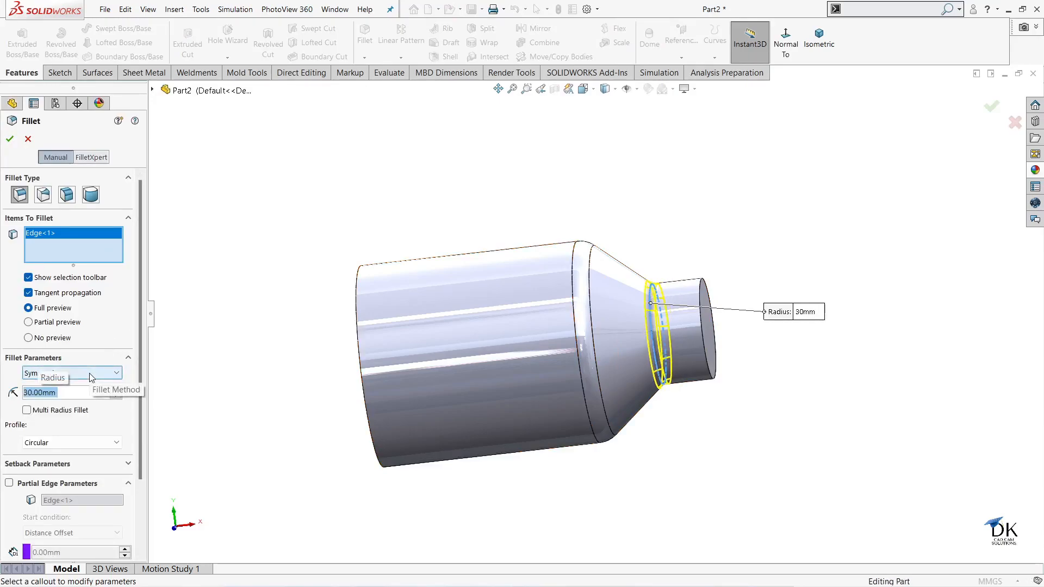
click(8, 139)
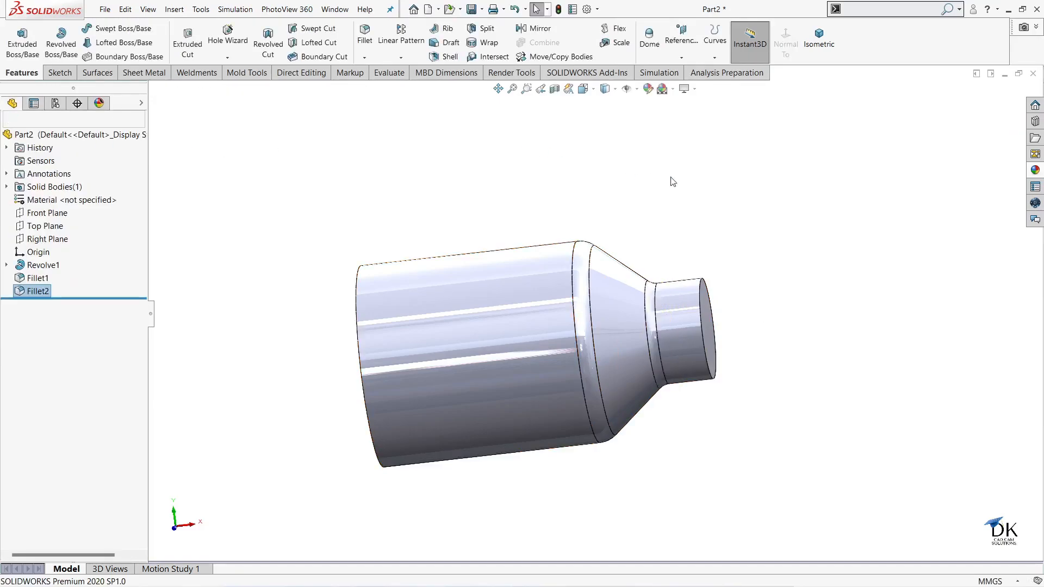
- Shell the body to a 5 mm wall thickness, removing the end face of the neck
middle_drag(729, 193, 603, 171)
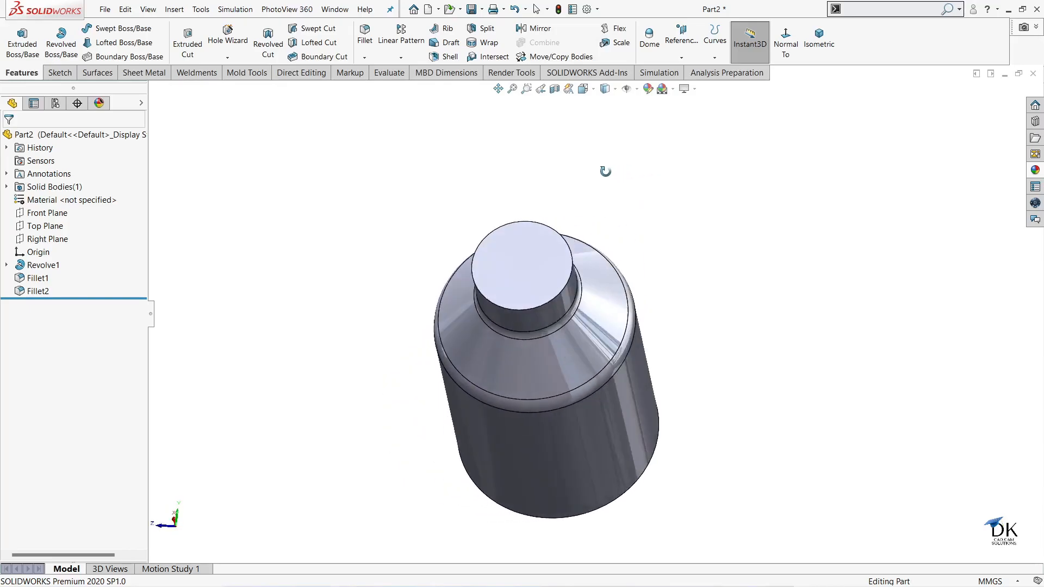
middle_drag(623, 283, 646, 278)
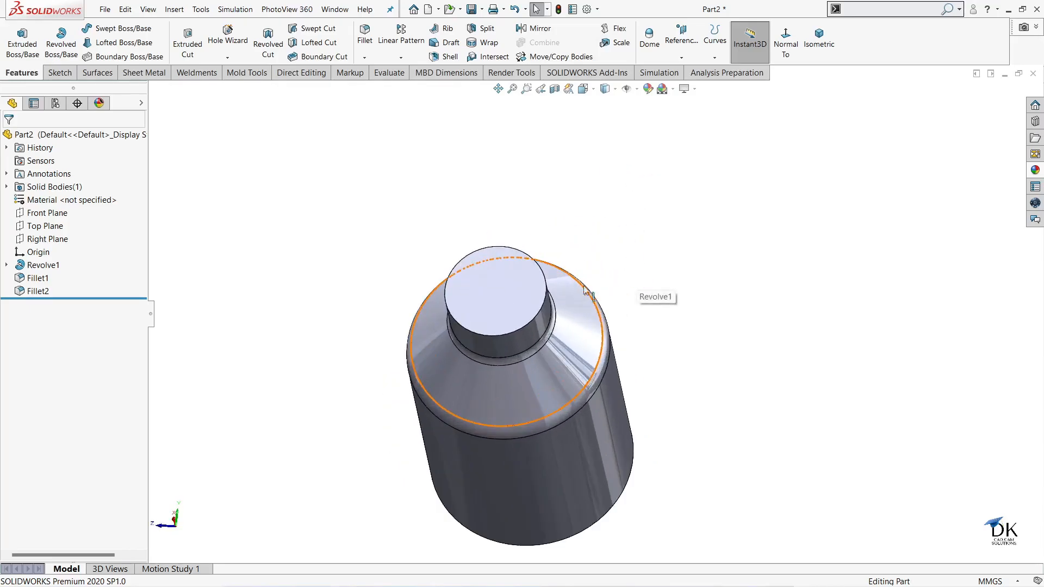
click(494, 290)
click(417, 132)
click(449, 57)
click(489, 287)
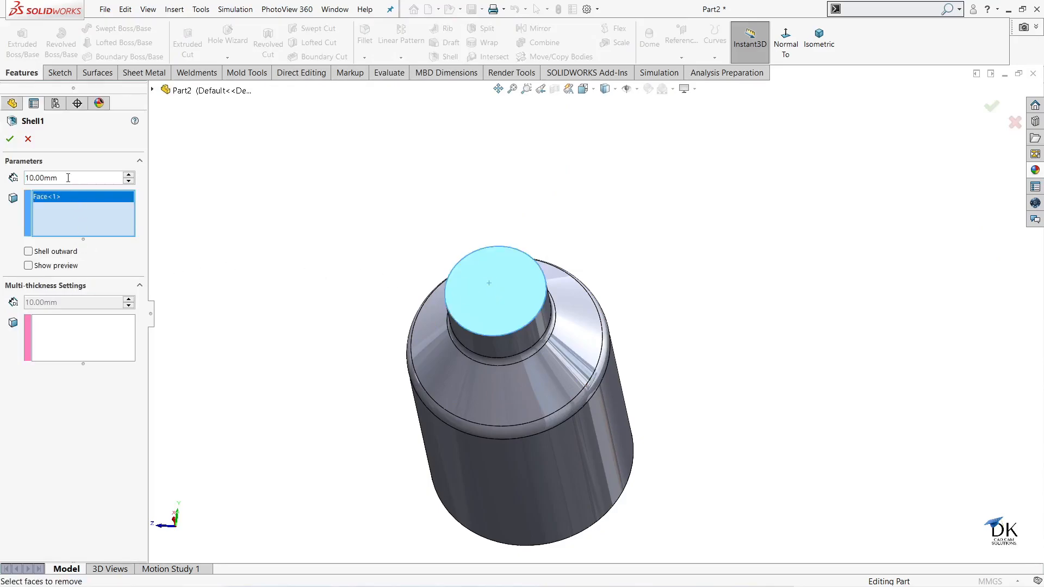
text(5)
key(Return)
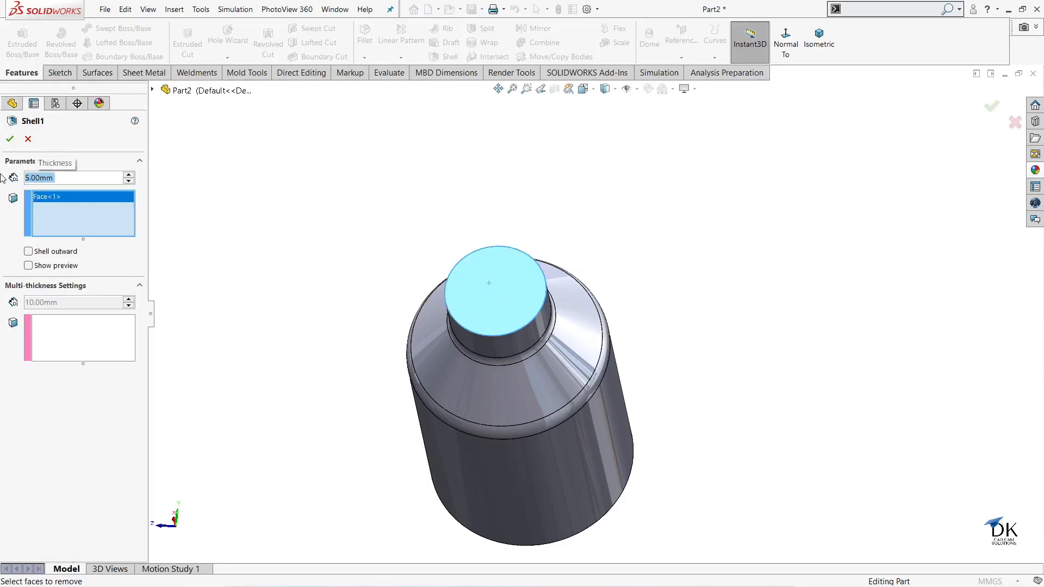
click(10, 139)
- Fillet the inner circular edge at the bottom of the hollow body with a 5 mm radius
middle_drag(586, 187, 604, 296)
scroll(546, 378, down, 3)
middle_drag(546, 377, 543, 286)
click(364, 34)
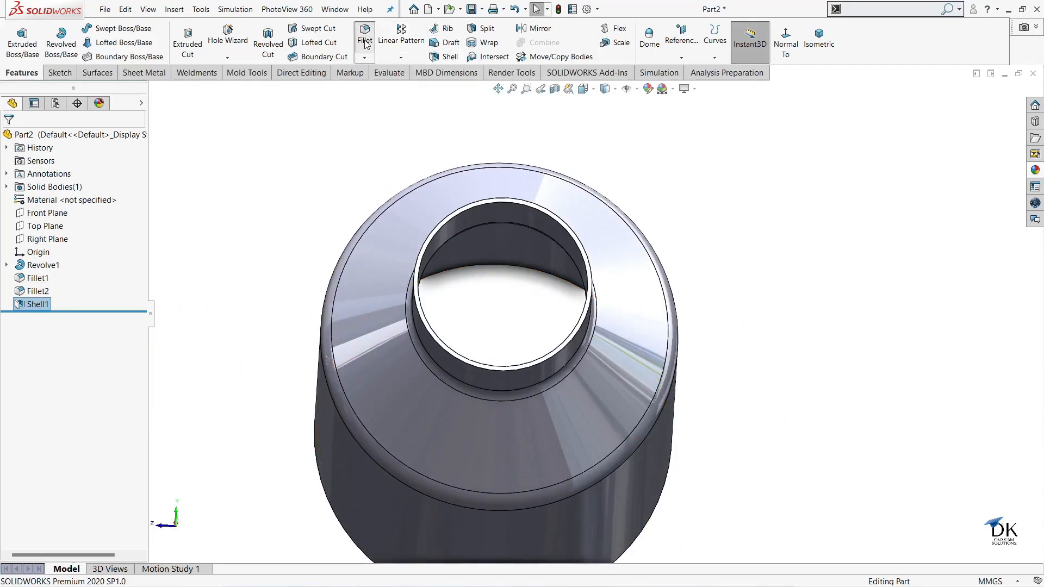
click(508, 265)
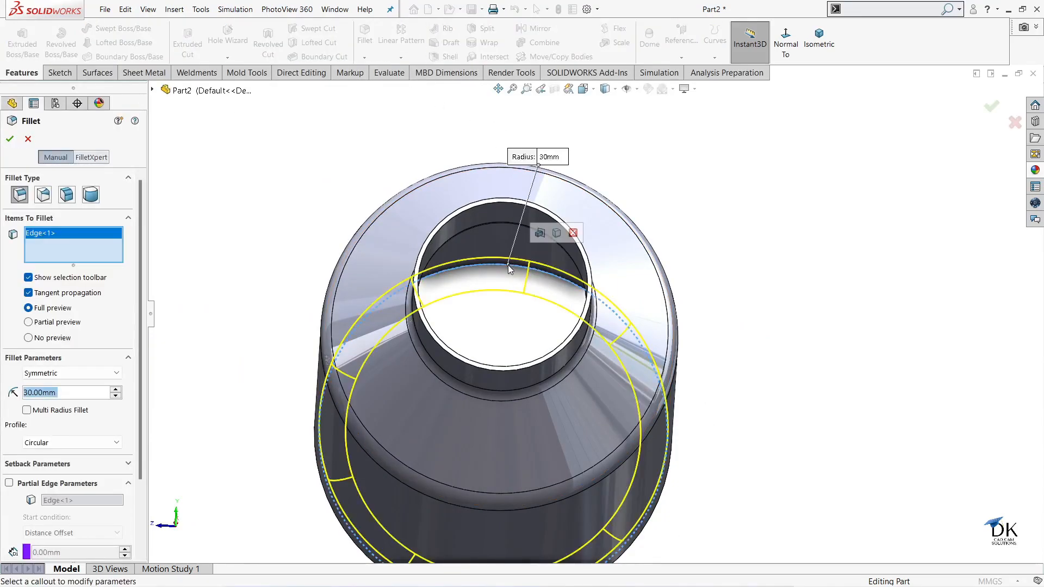
text(5)
key(Return)
click(10, 139)
- Start a sketch on the flat closed base face and draw a circle about 444 mm in diameter centred on the origin
scroll(548, 305, up, 5)
middle_drag(548, 305, 456, 374)
click(477, 342)
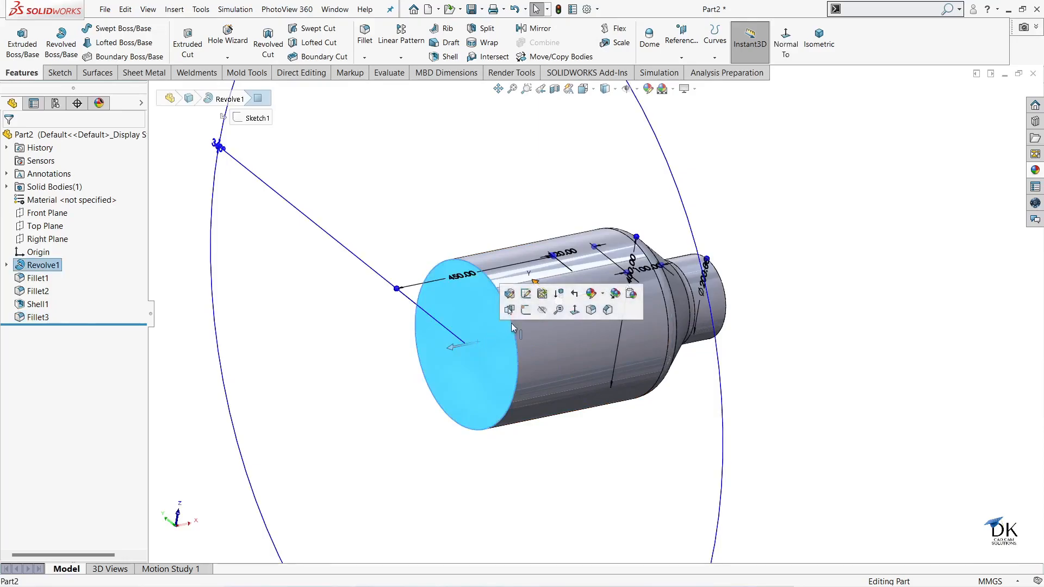
click(525, 309)
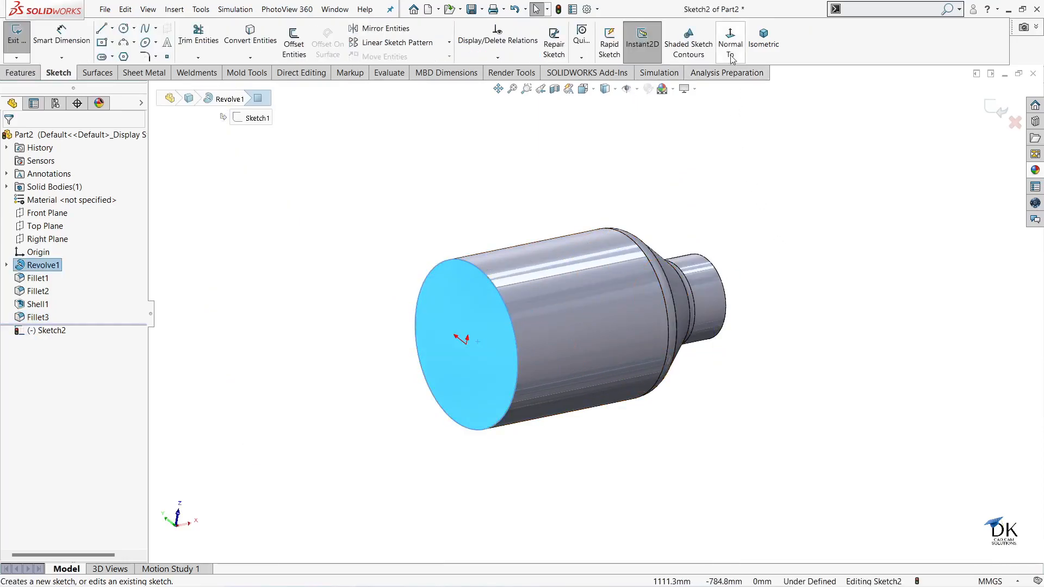
click(730, 49)
scroll(596, 303, up, 2)
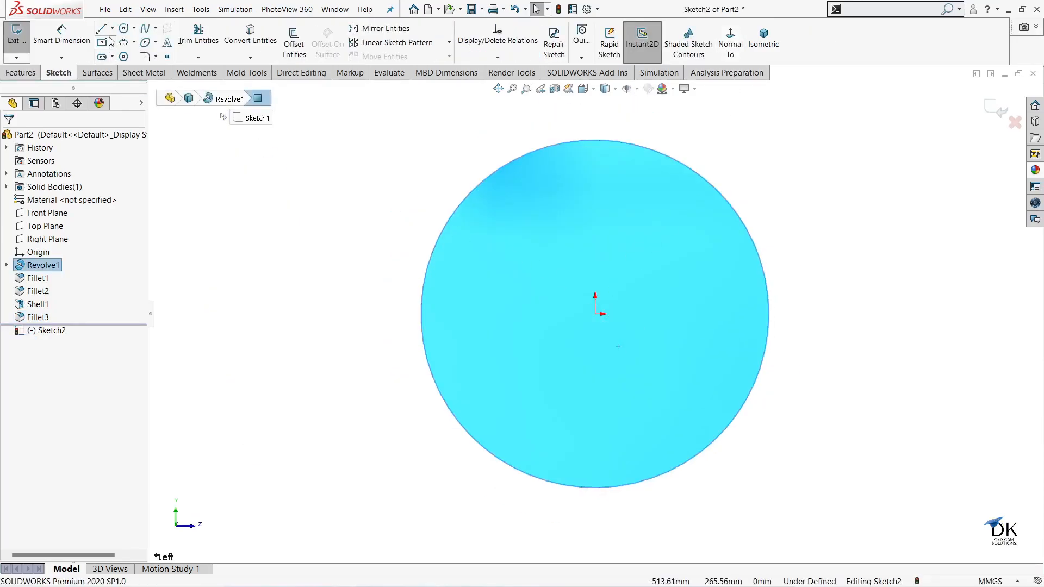
click(123, 29)
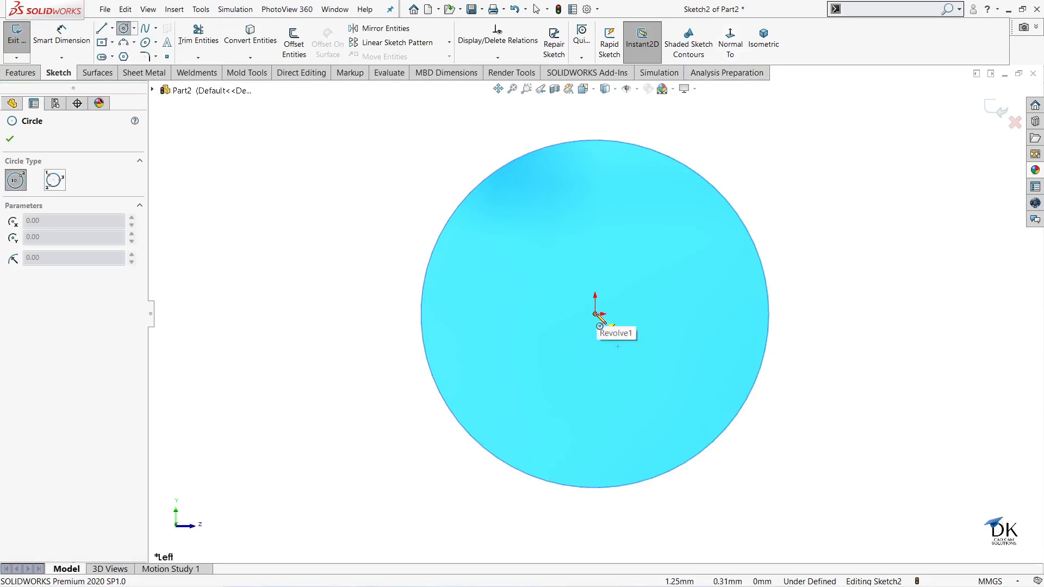
click(596, 314)
click(714, 163)
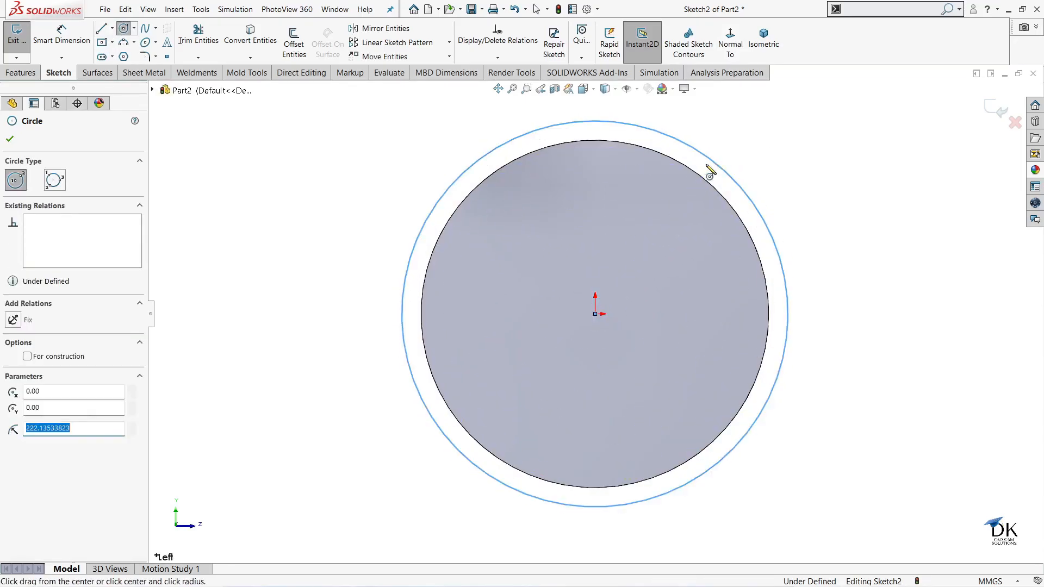
- Dimension the base circle's diameter as 405 mm and exit the sketch
click(64, 43)
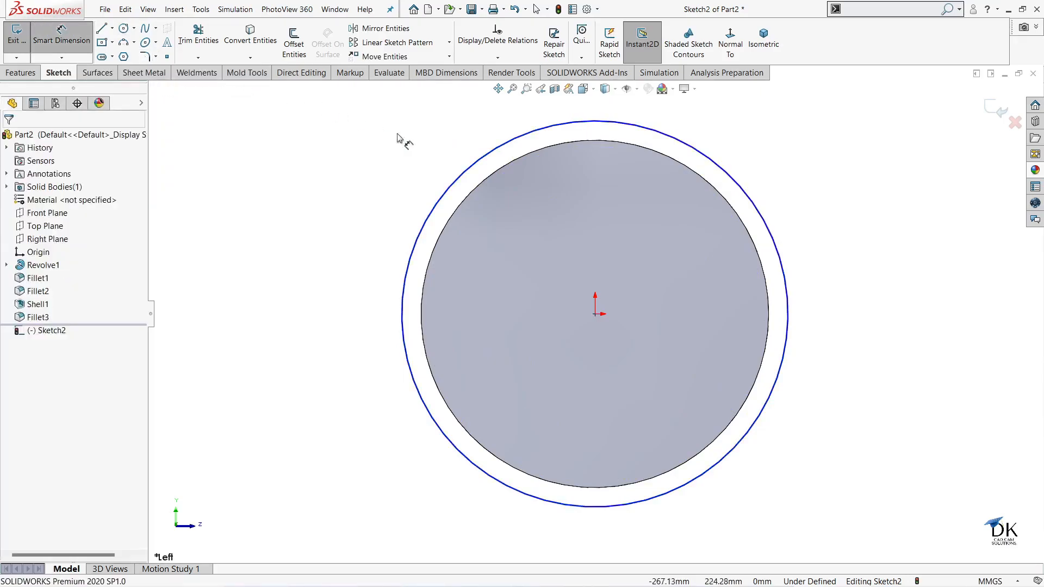
click(469, 164)
click(461, 155)
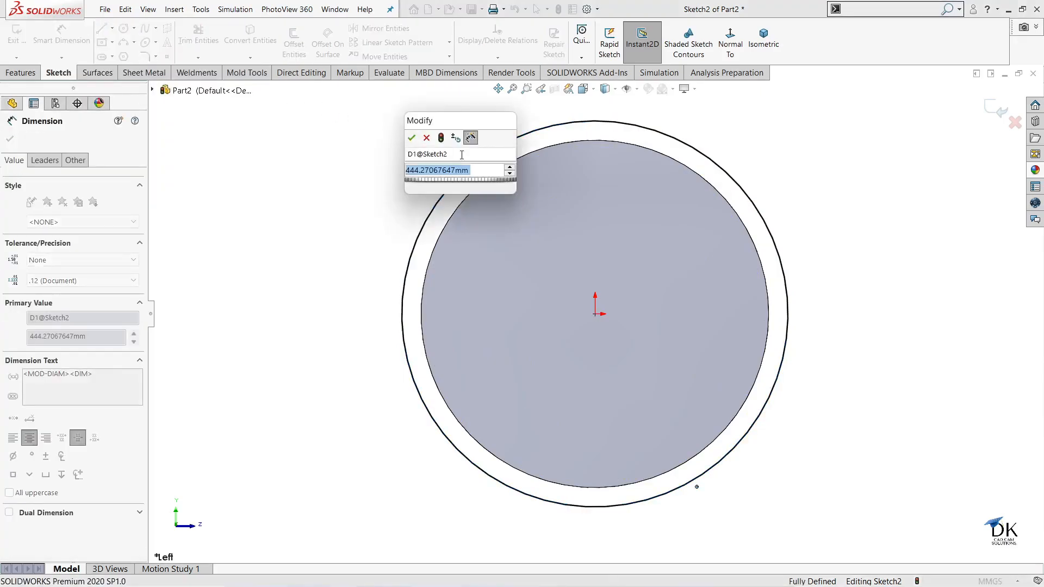
text(405)
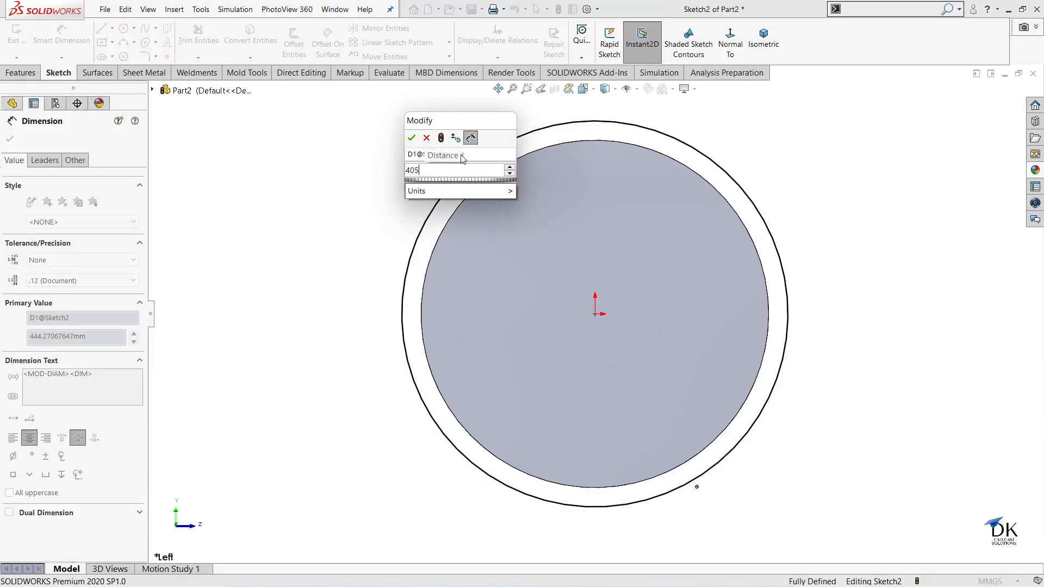
key(Return)
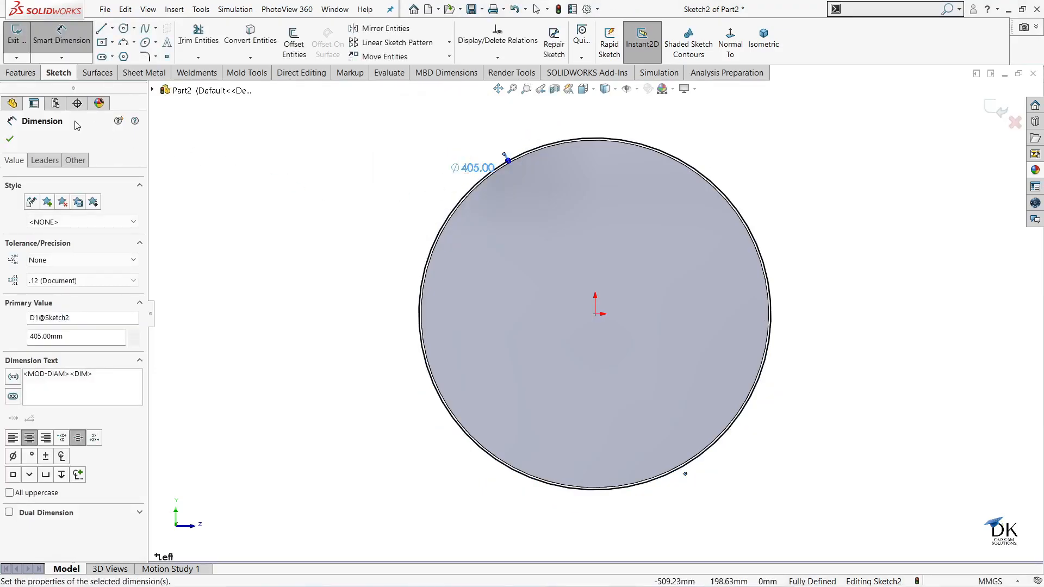
click(11, 140)
click(987, 108)
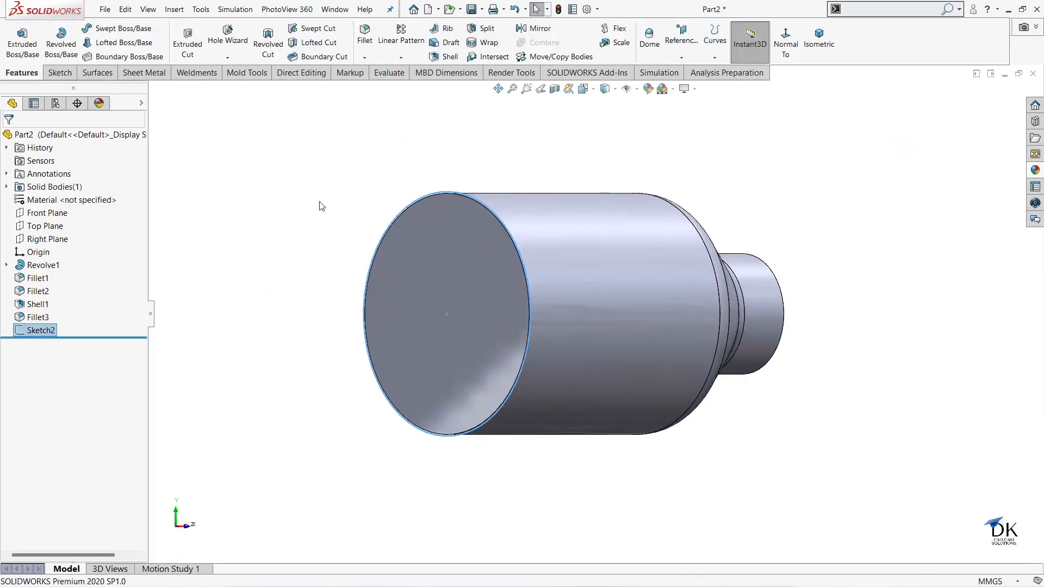
- Extrude the base circle outward 50 mm from the body with a Blind end condition, merging the result
click(22, 43)
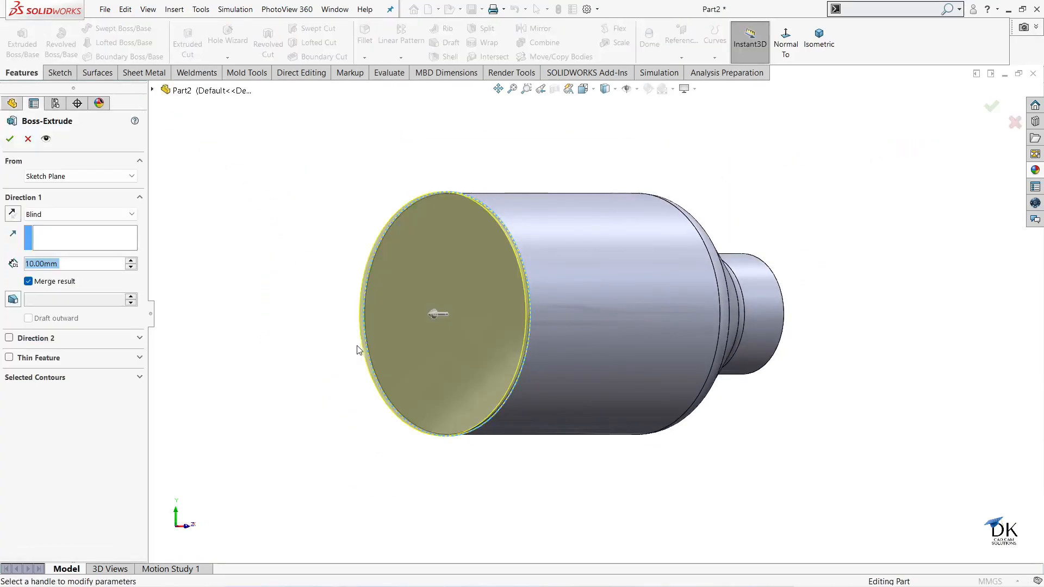
text(50)
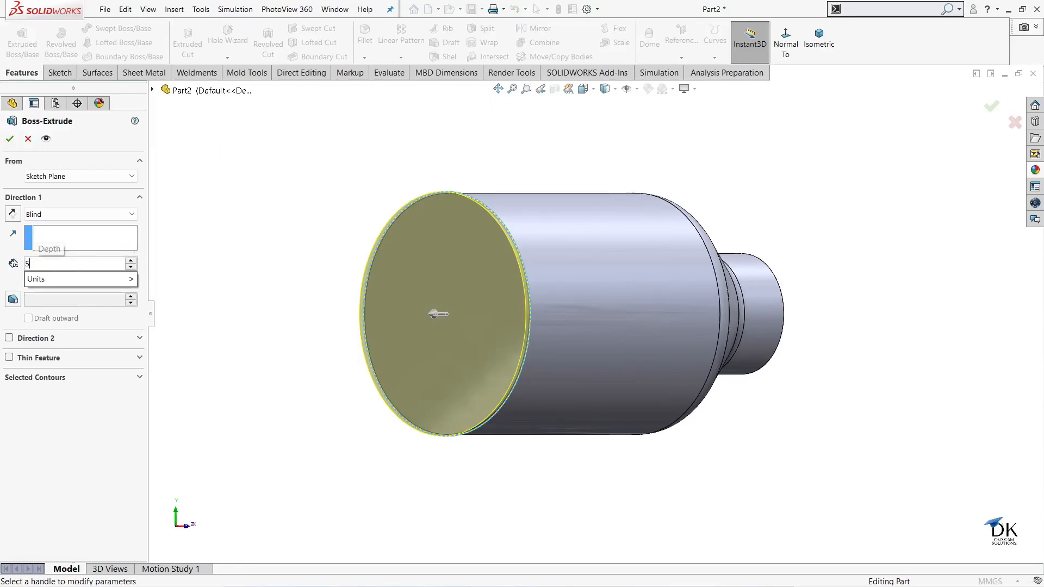
key(Return)
middle_drag(308, 360, 240, 354)
click(10, 139)
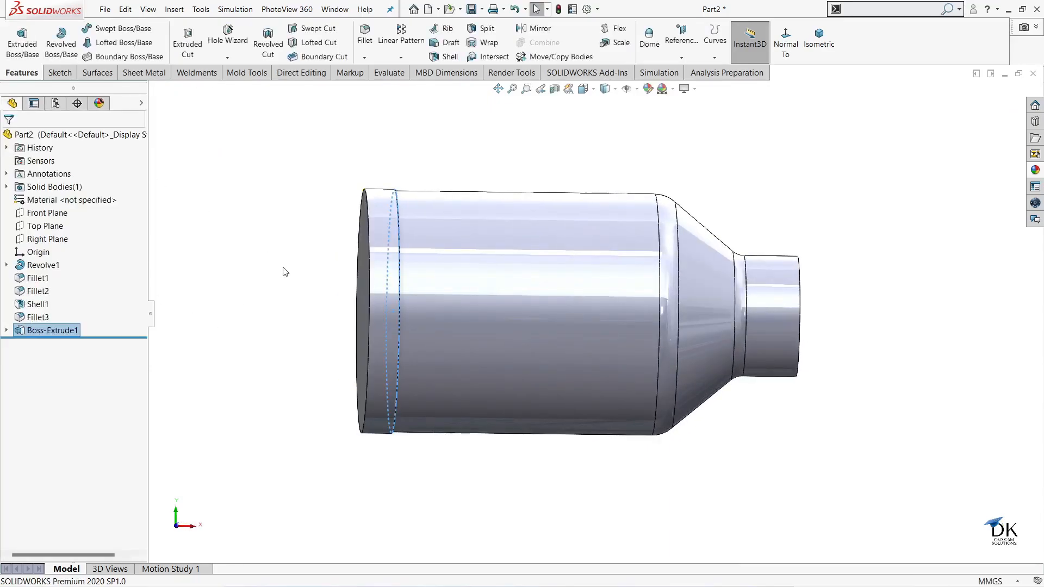
- Fillet the inner corner edge where the hollow body meets the step of the extruded base with a 2 mm radius
key(z)
scroll(400, 340, down, 3)
middle_drag(501, 305, 463, 234)
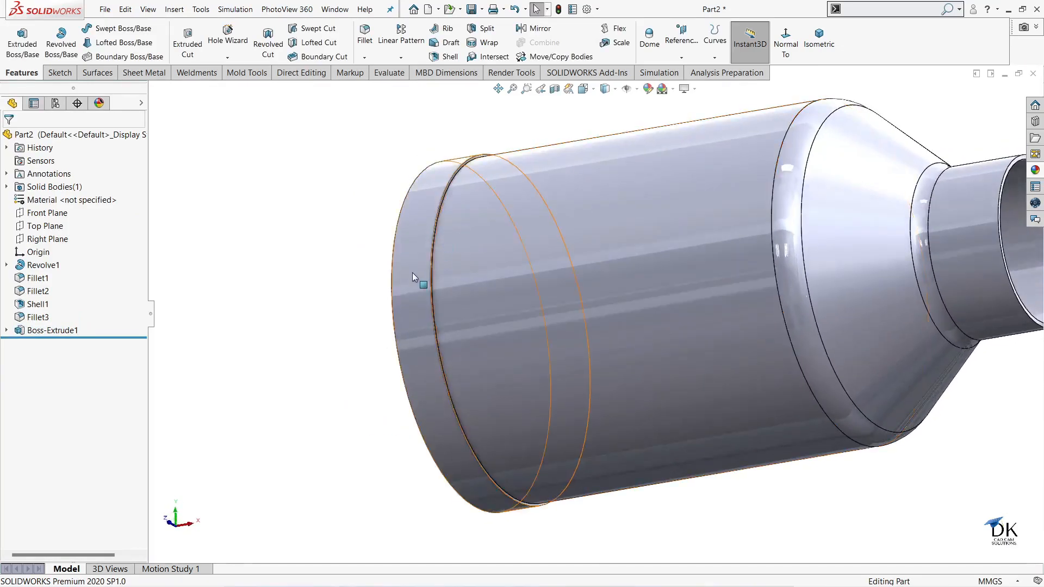
scroll(413, 272, down, 2)
scroll(427, 230, down, 2)
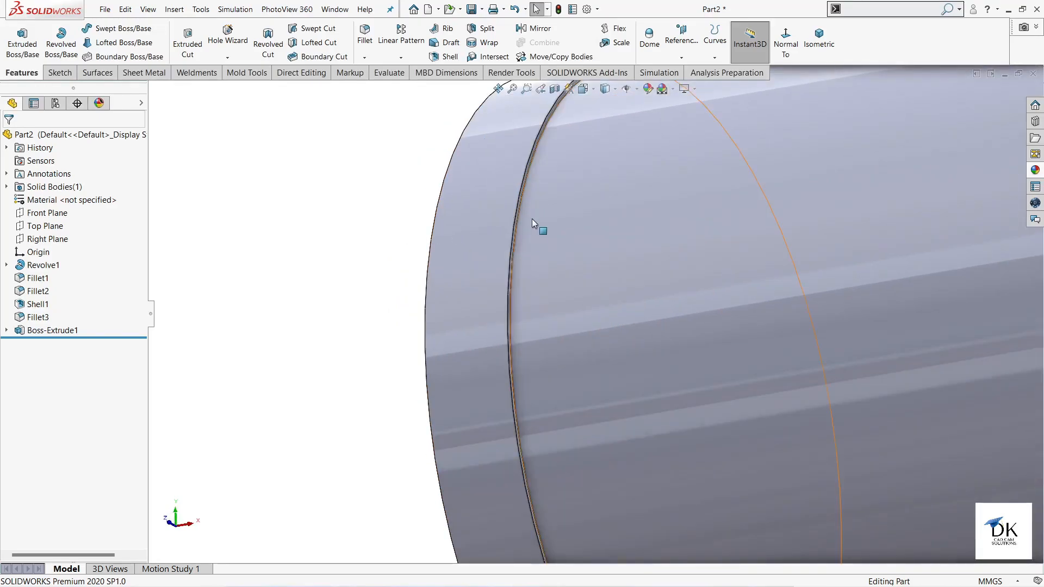
scroll(535, 240, down, 1)
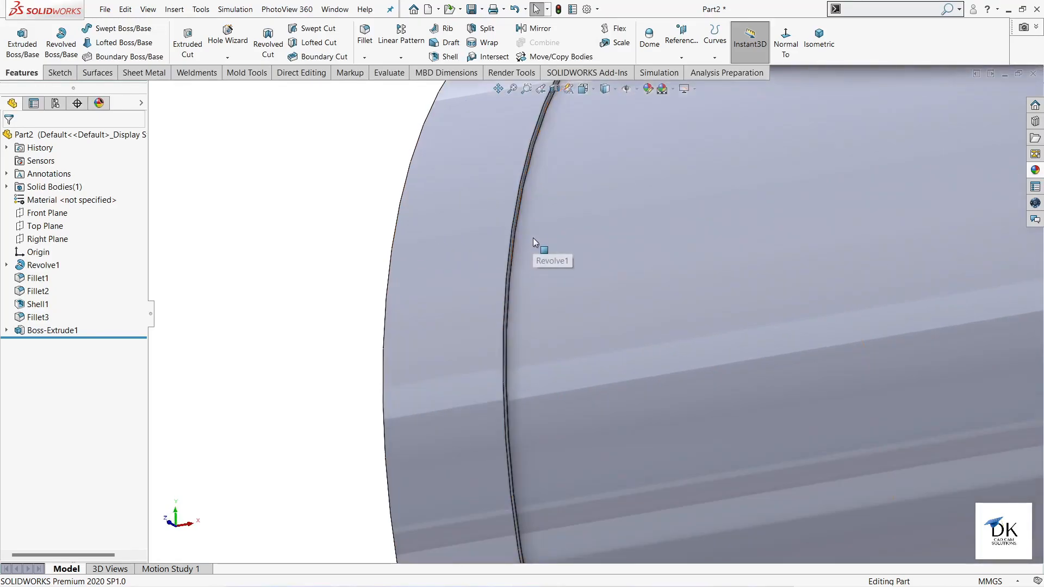
click(365, 36)
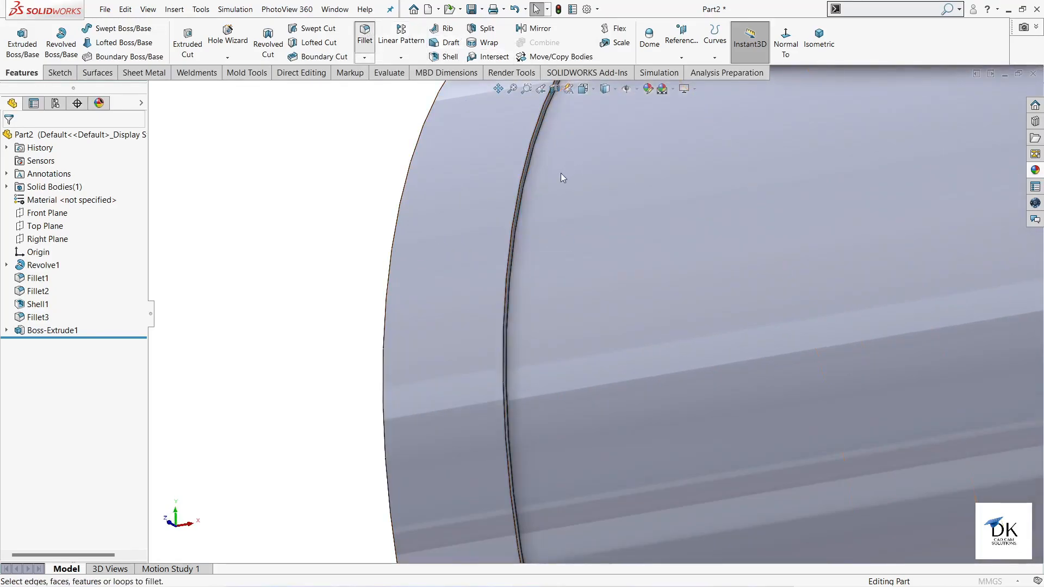
click(530, 163)
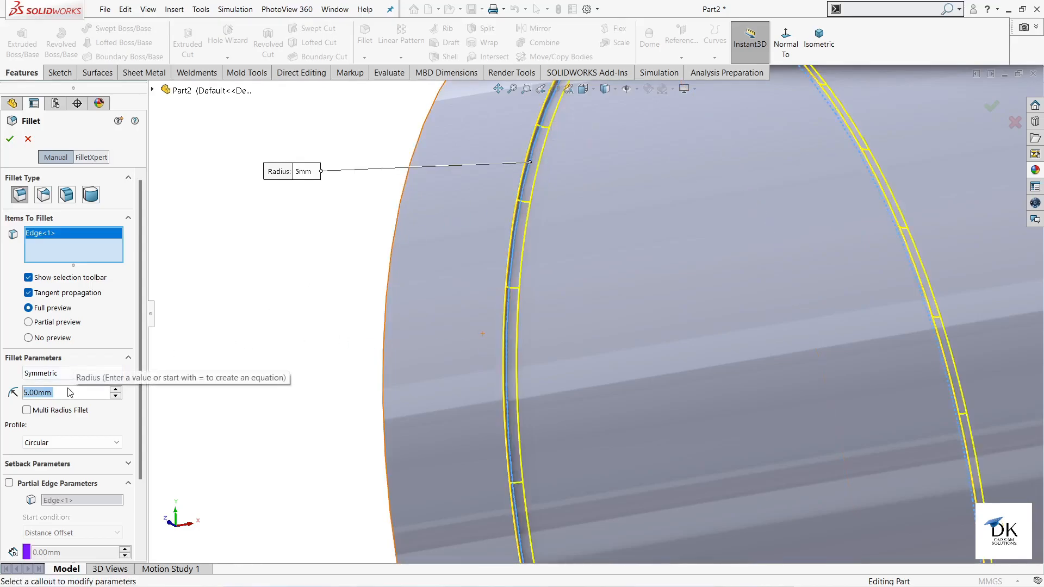
text(2)
key(Return)
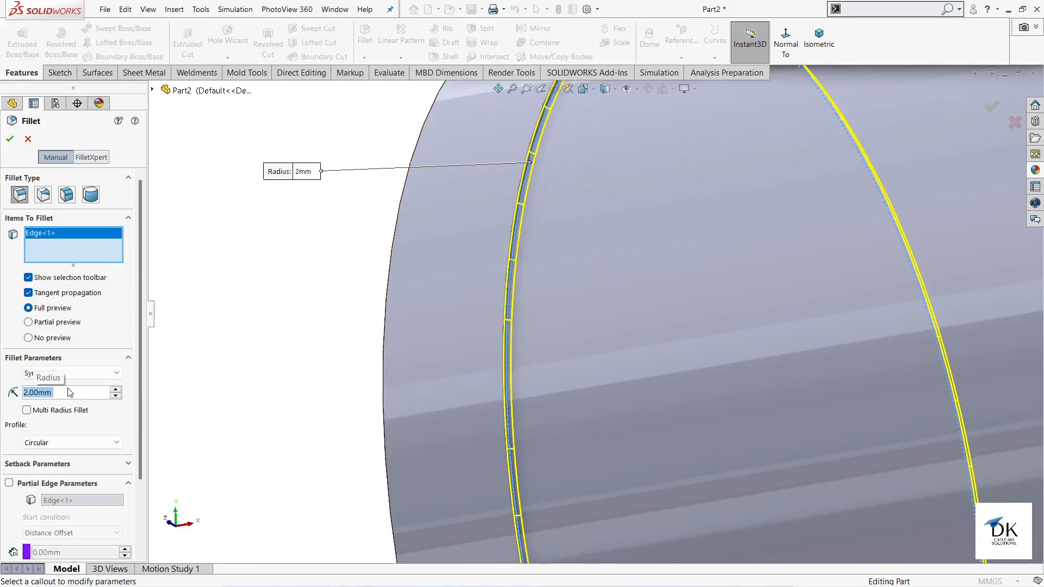
click(10, 140)
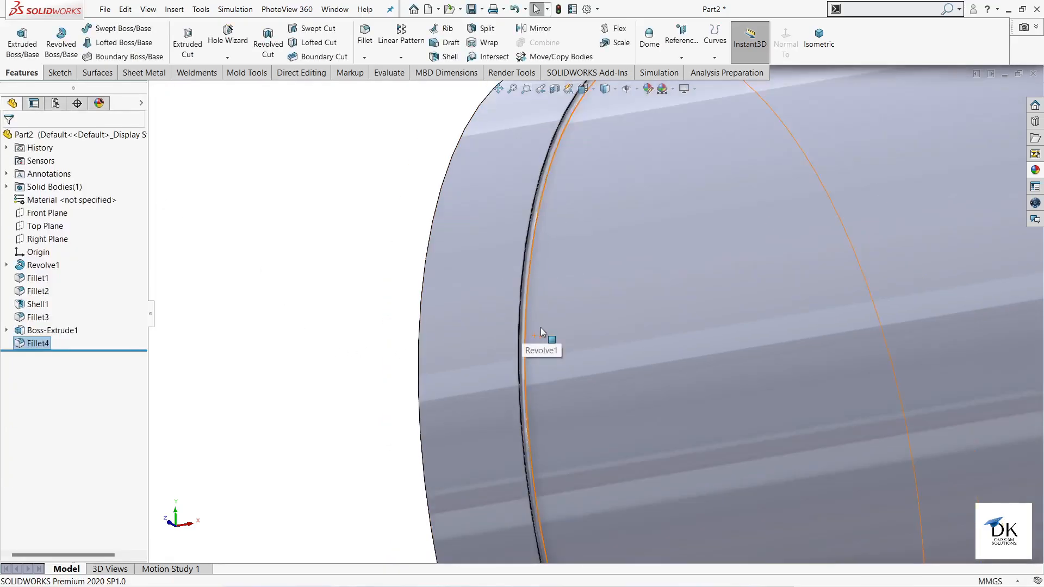
- Fillet the outer edge of the base's narrow step next to the body with a 2 mm radius
scroll(541, 327, down, 5)
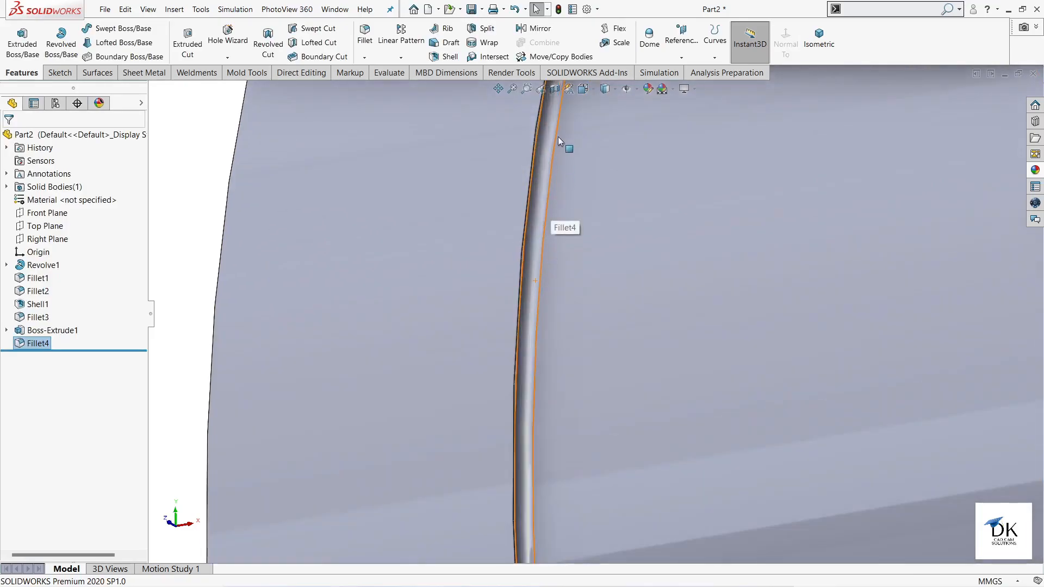
click(365, 34)
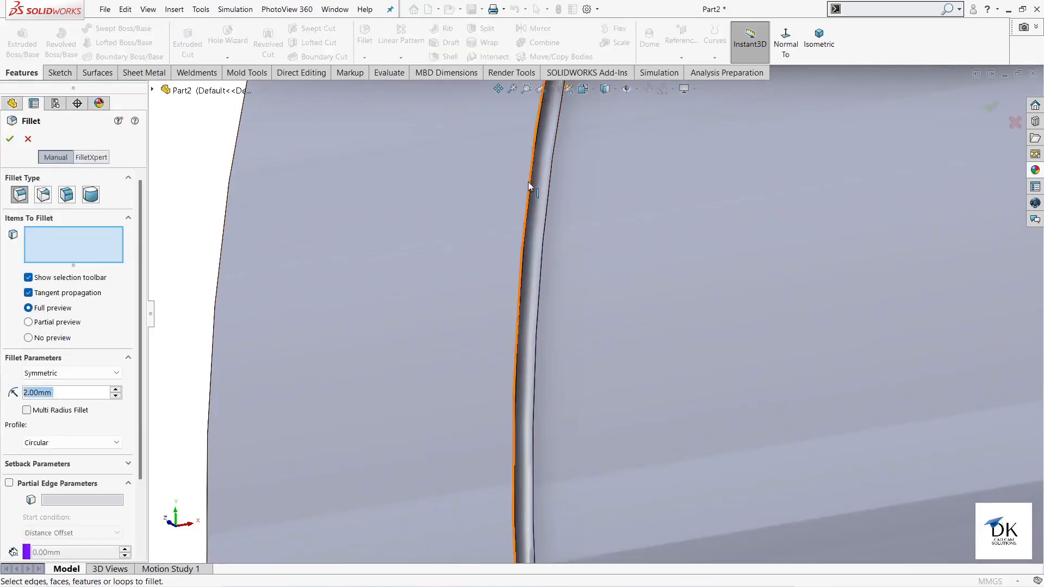
click(528, 182)
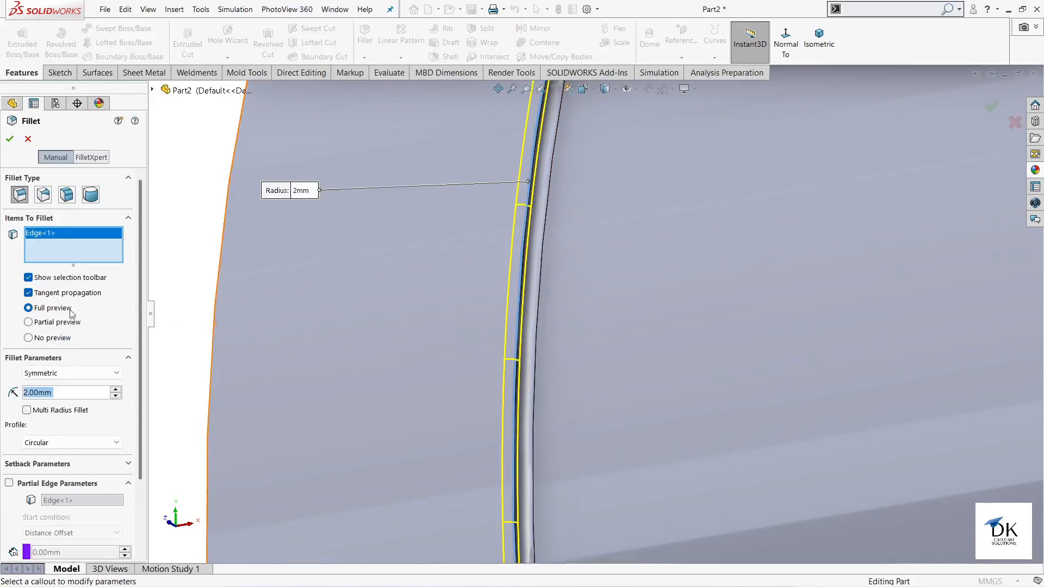
click(8, 141)
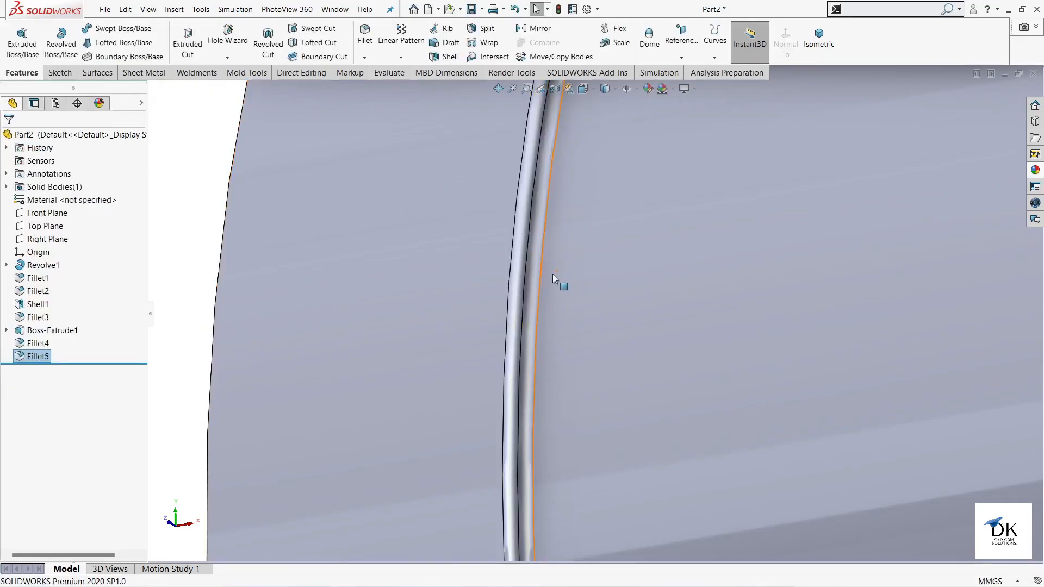
- Start a sketch on the flat end face of the base and draw a circle about 302 mm in diameter centred on the origin
scroll(552, 275, up, 5)
scroll(599, 294, up, 3)
middle_drag(635, 282, 672, 294)
scroll(719, 283, up, 3)
click(463, 344)
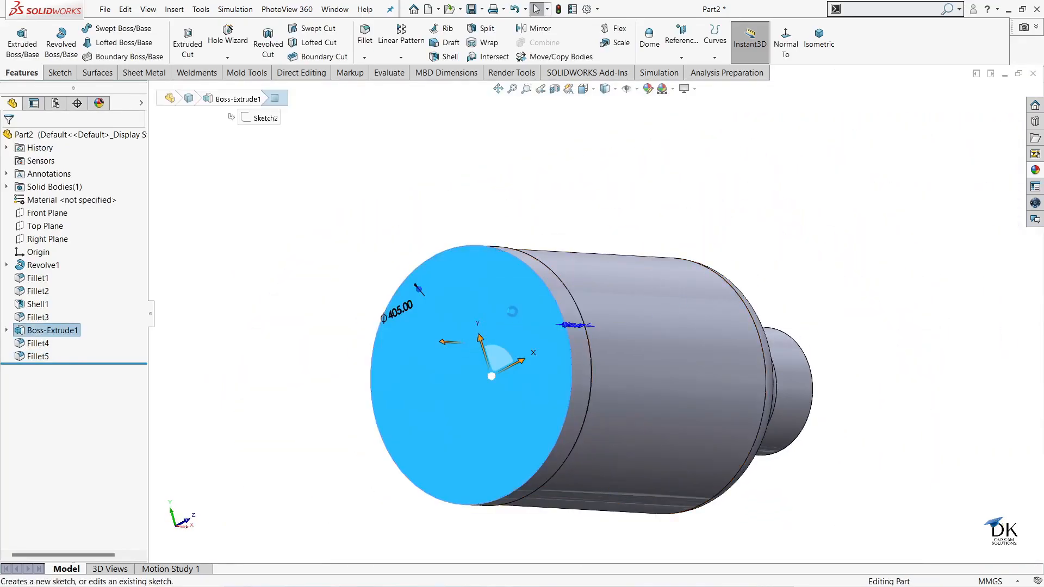
click(512, 312)
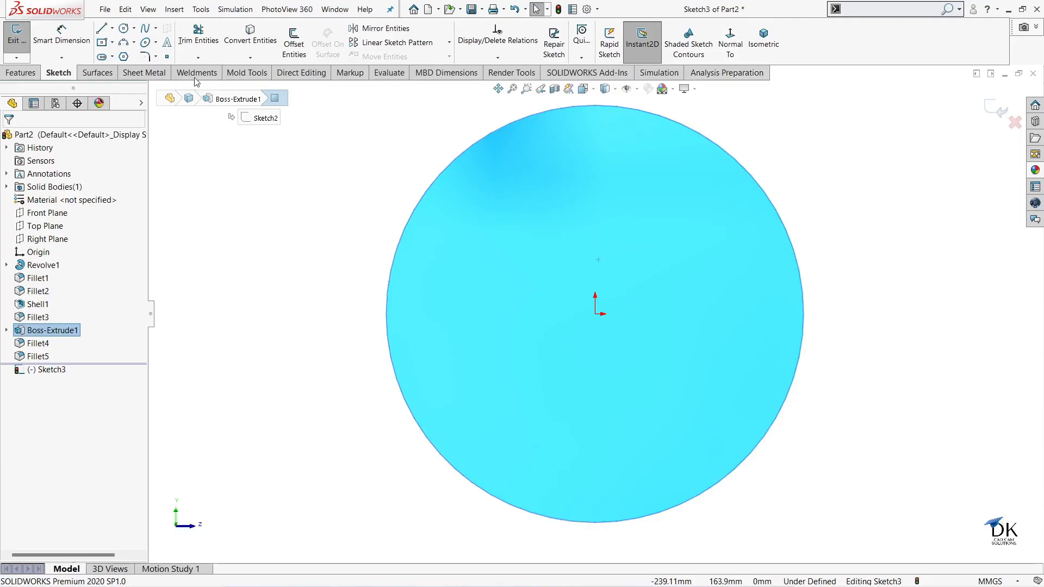
click(124, 29)
mouse_move(595, 314)
mouse_down()
mouse_move(625, 420)
mouse_move(657, 456)
mouse_up()
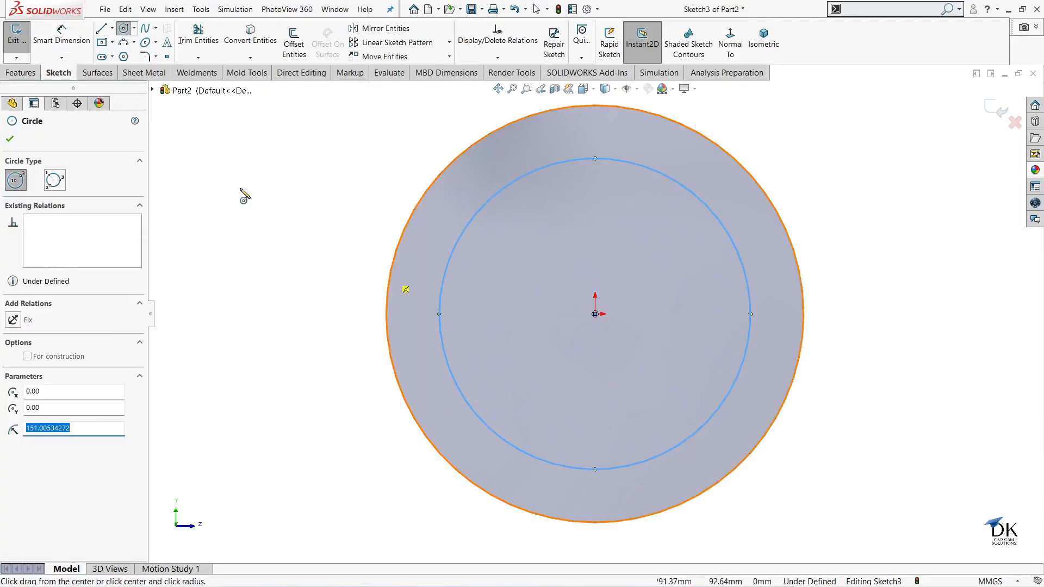
- Dimension the circle's diameter on the base end face as 390 mm and exit the sketch
click(67, 42)
click(536, 172)
click(535, 151)
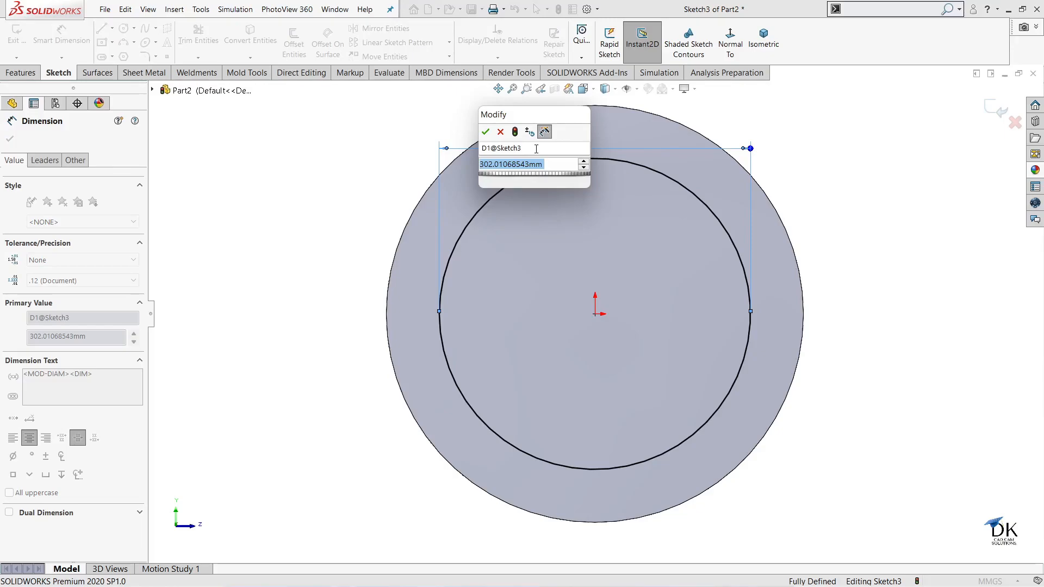
text(3)
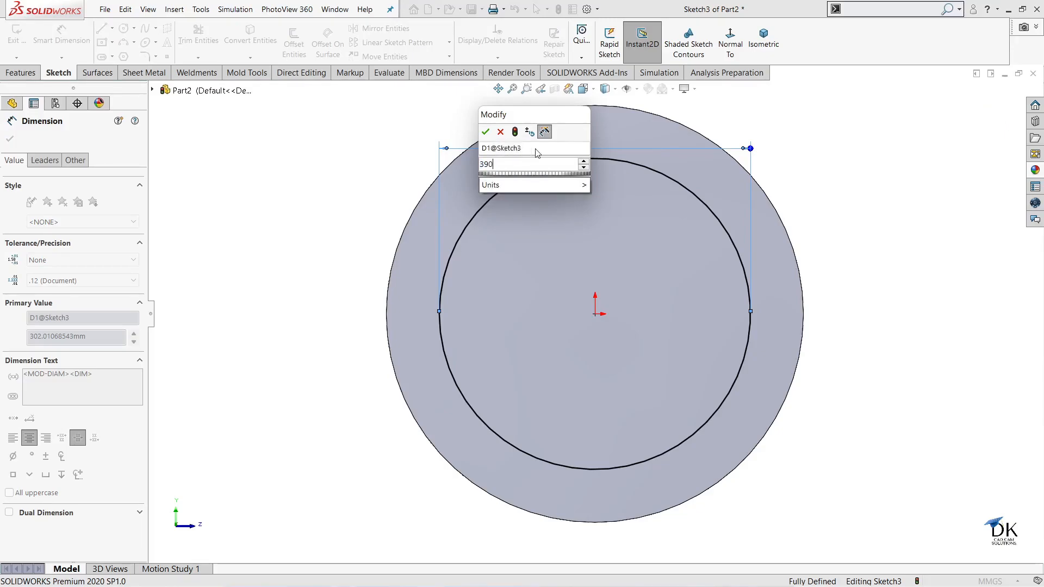
text(90)
key(Return)
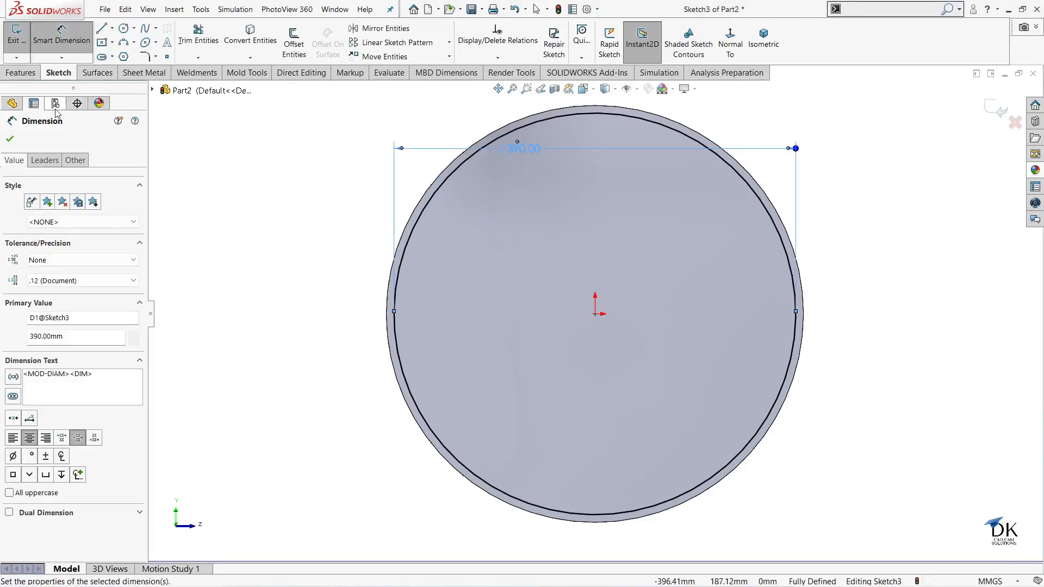
click(10, 138)
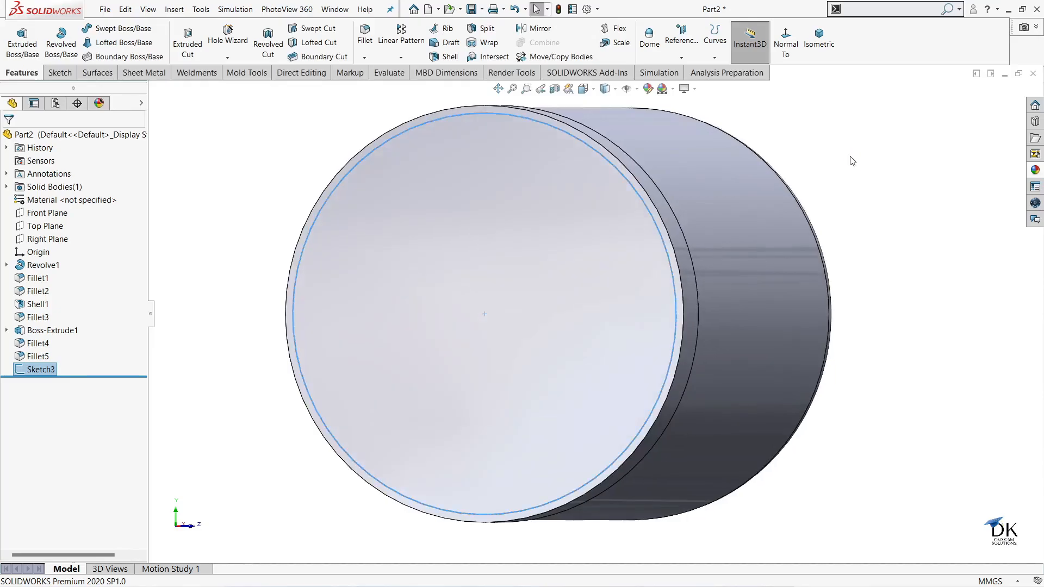
- Cut-extrude the 390 mm circle 45 mm into the base with a Blind end condition
click(188, 47)
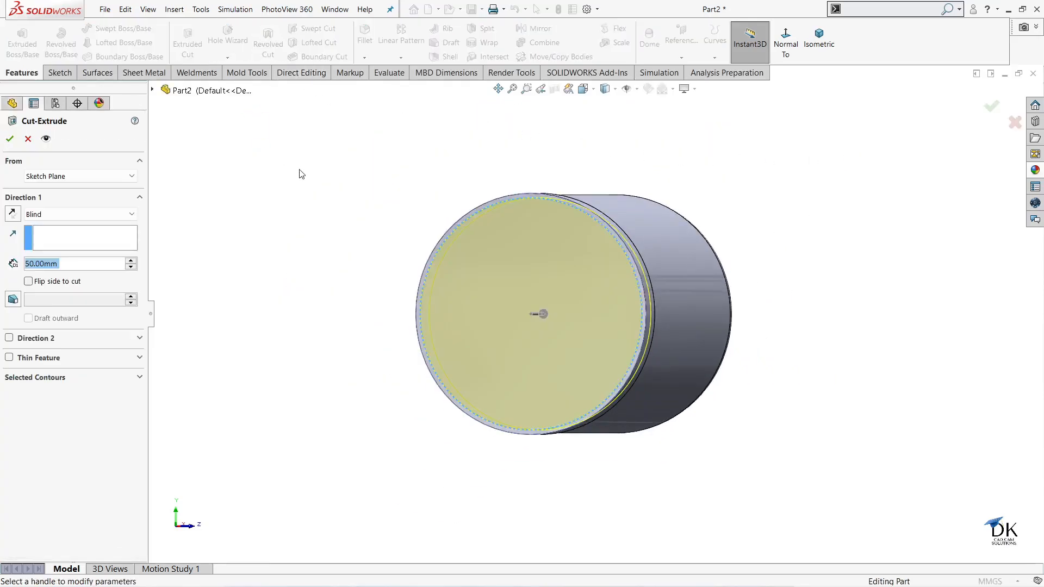
click(72, 264)
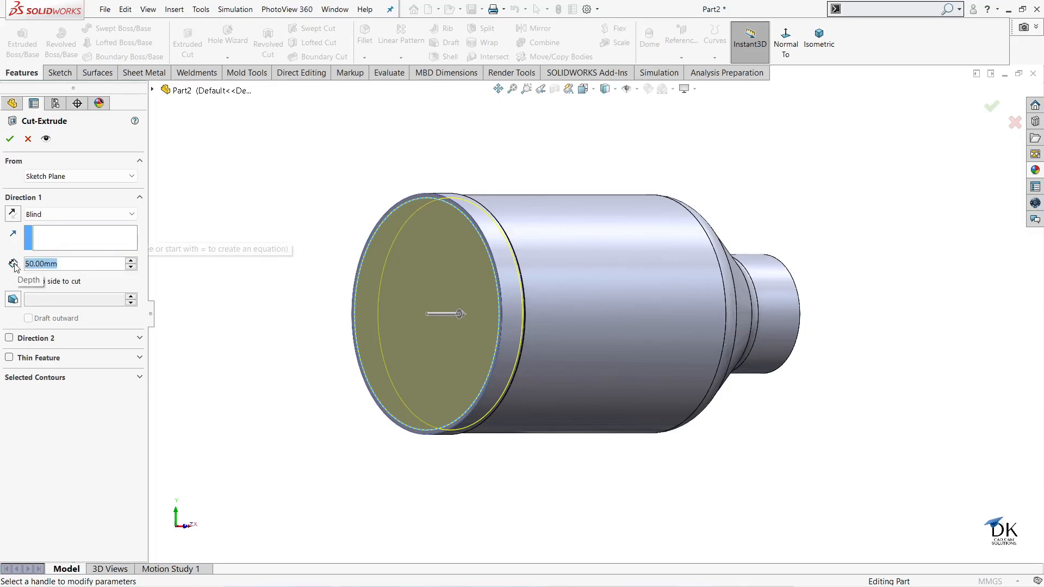
text(45)
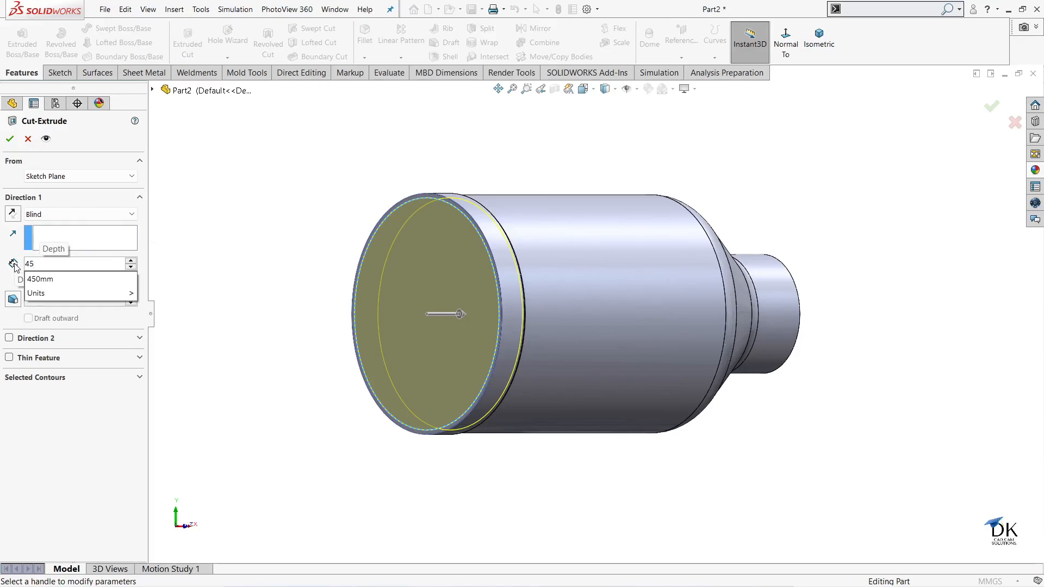
key(Return)
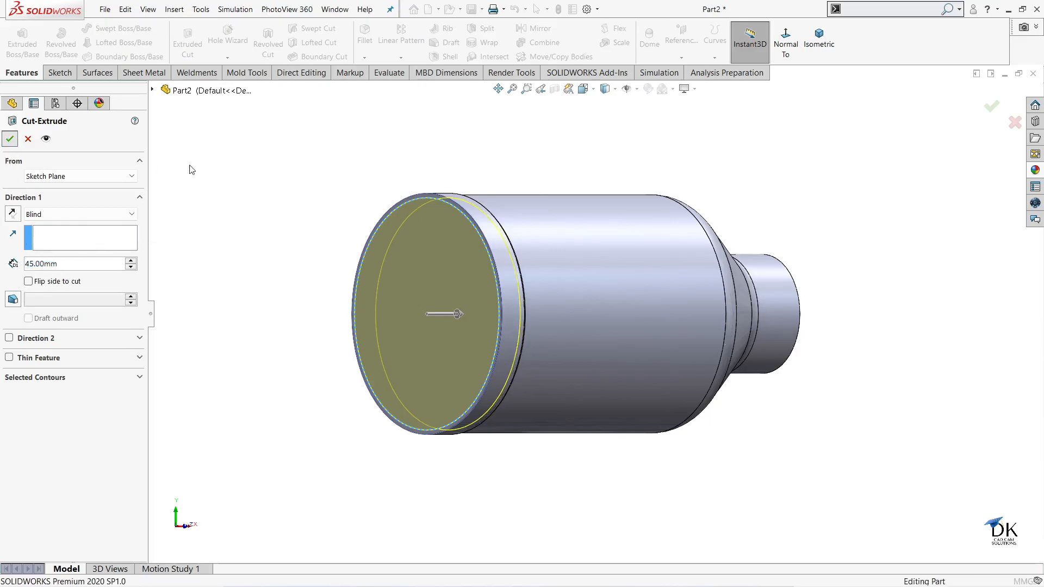
click(10, 138)
- Fillet the inner circular edge at the floor of the base recess with a 5 mm radius
middle_drag(249, 179, 315, 244)
scroll(618, 314, down, 1)
middle_drag(618, 309, 435, 207)
scroll(337, 245, down, 2)
middle_drag(338, 245, 376, 208)
scroll(374, 208, down, 1)
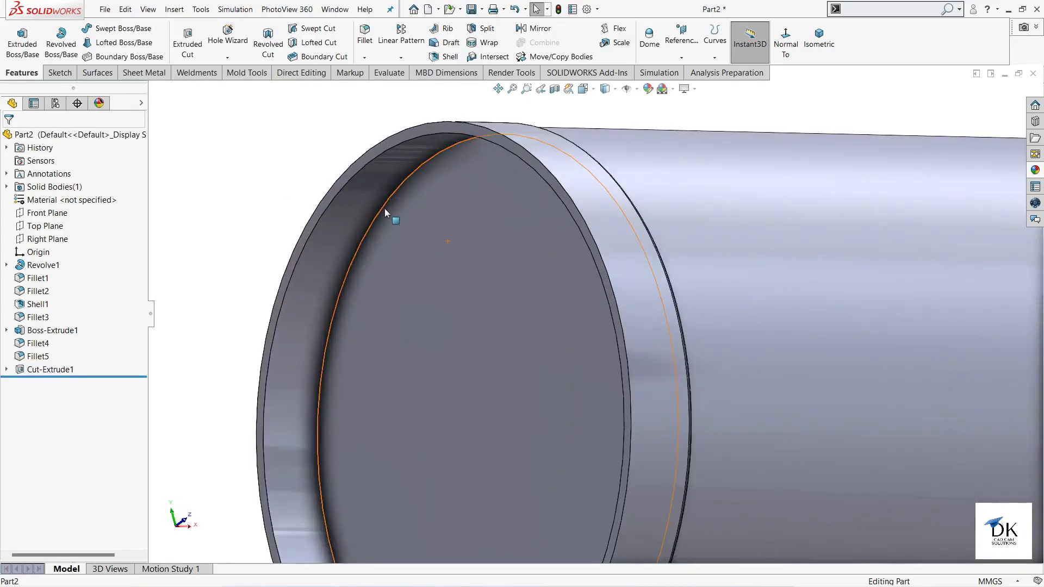
click(374, 50)
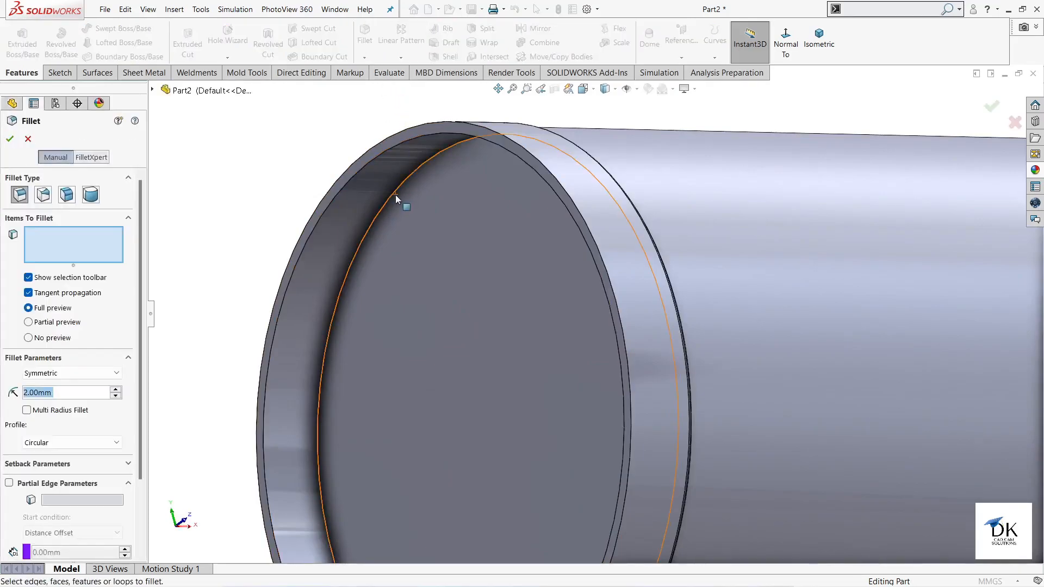
click(397, 190)
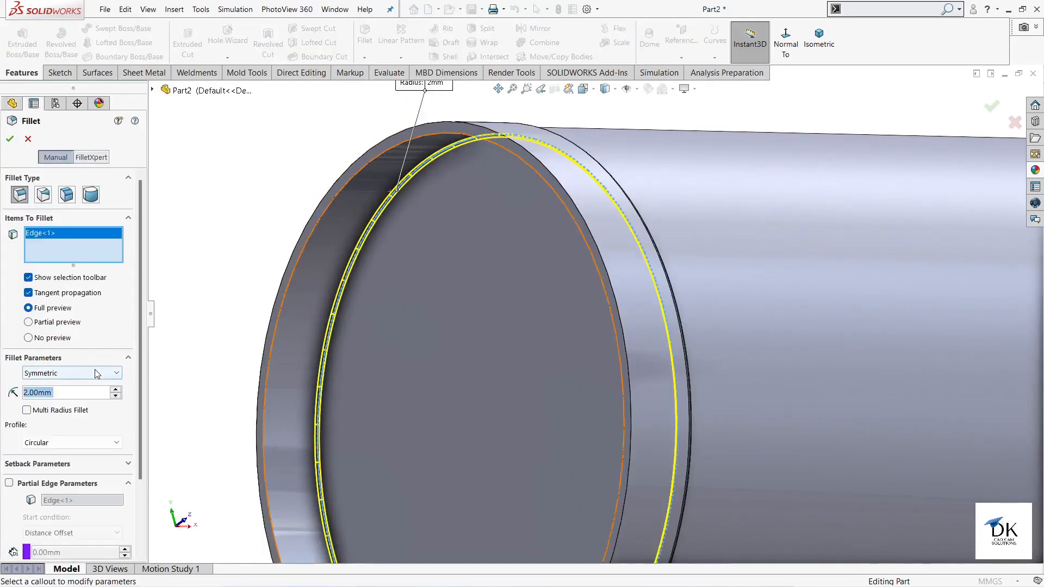
text(5)
key(Return)
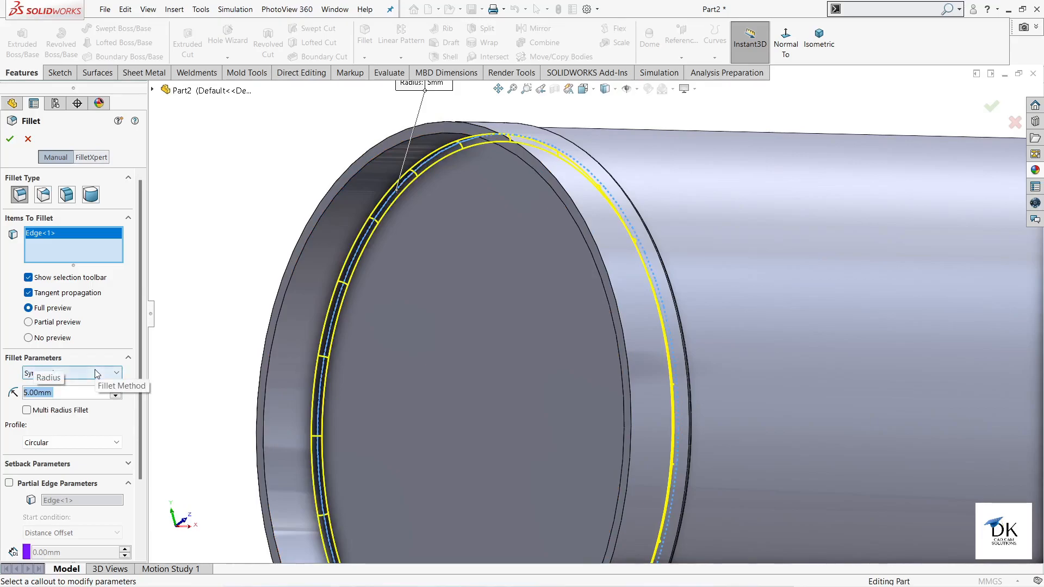
click(10, 139)
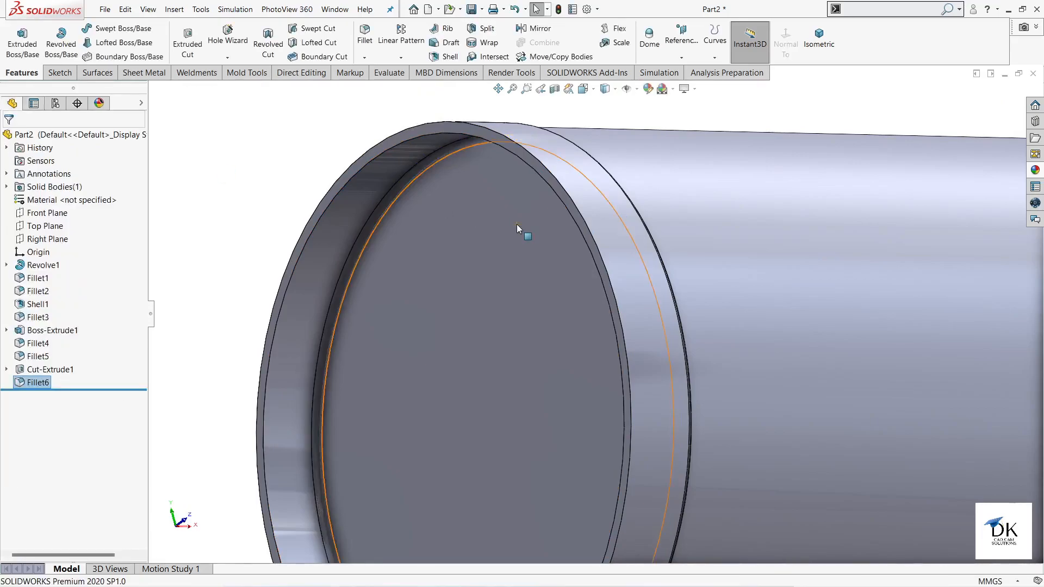
- Chamfer the outer and inner edges of the base rim with a 1 mm distance at 45 degrees
click(367, 59)
click(388, 85)
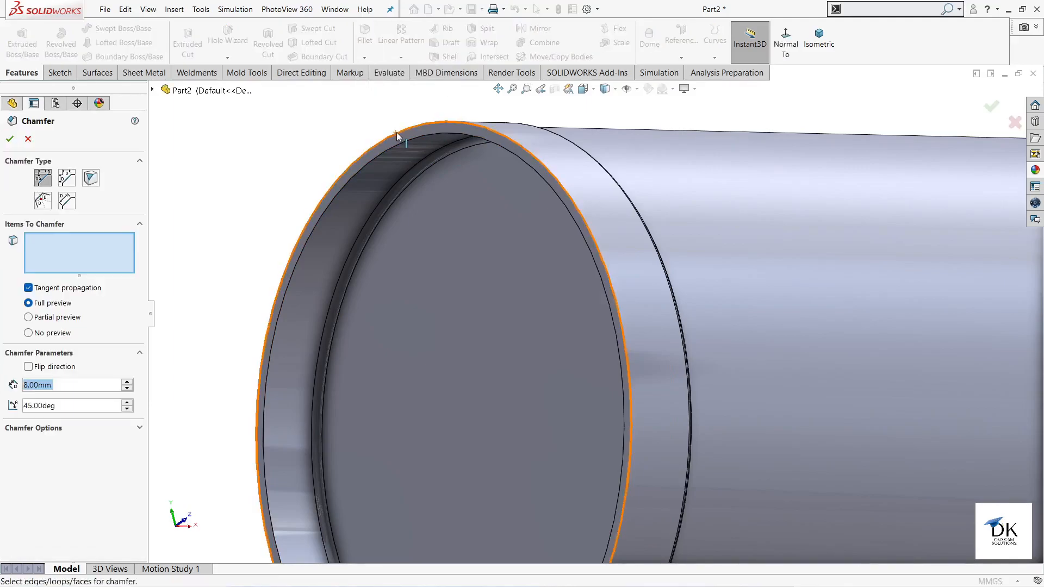
click(396, 132)
click(403, 141)
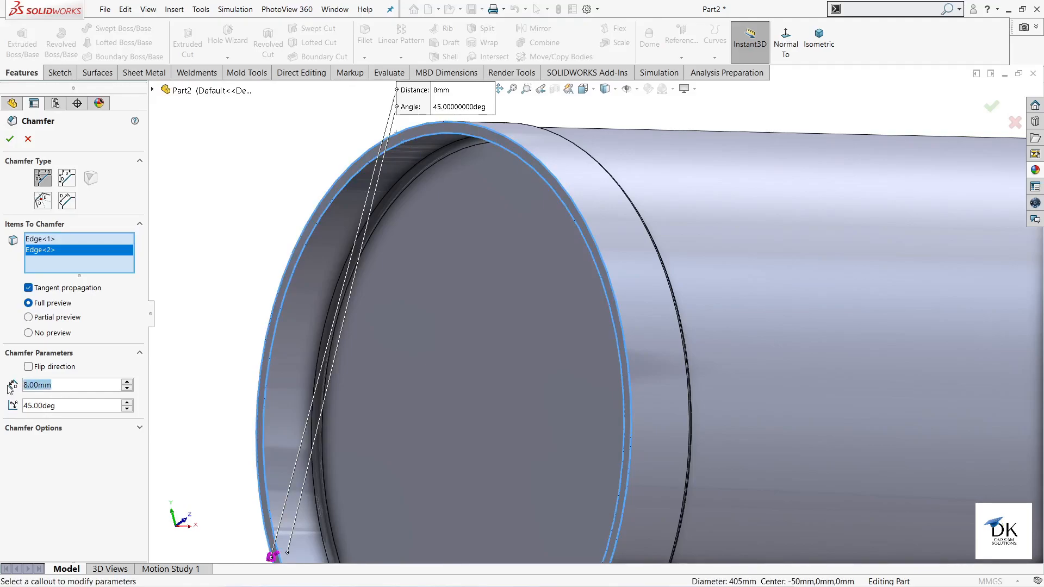
text(1)
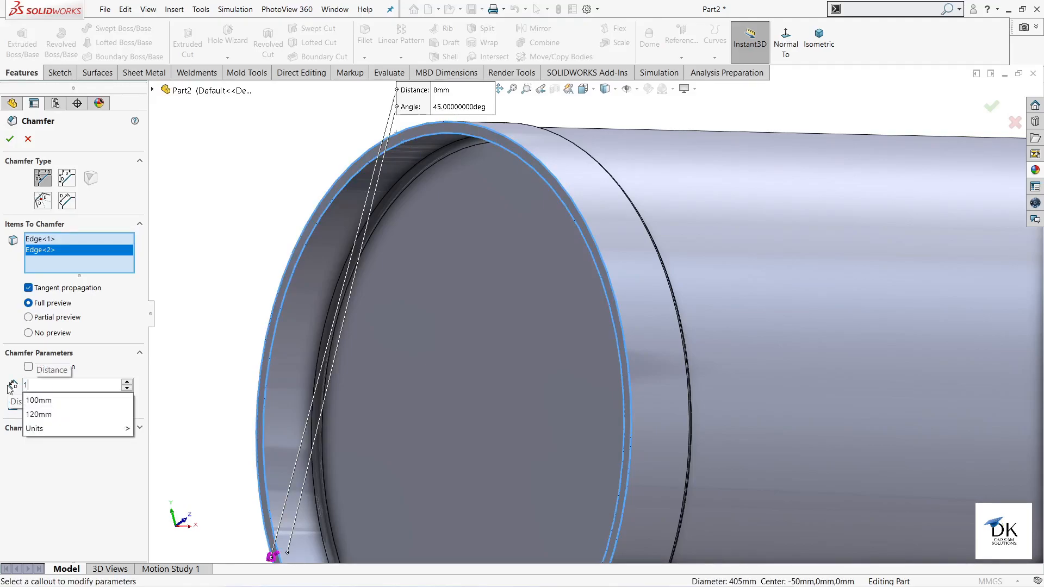
key(Return)
click(9, 138)
- Start a new sketch on the Top Plane and orient the view normal to it
scroll(517, 315, down, 3)
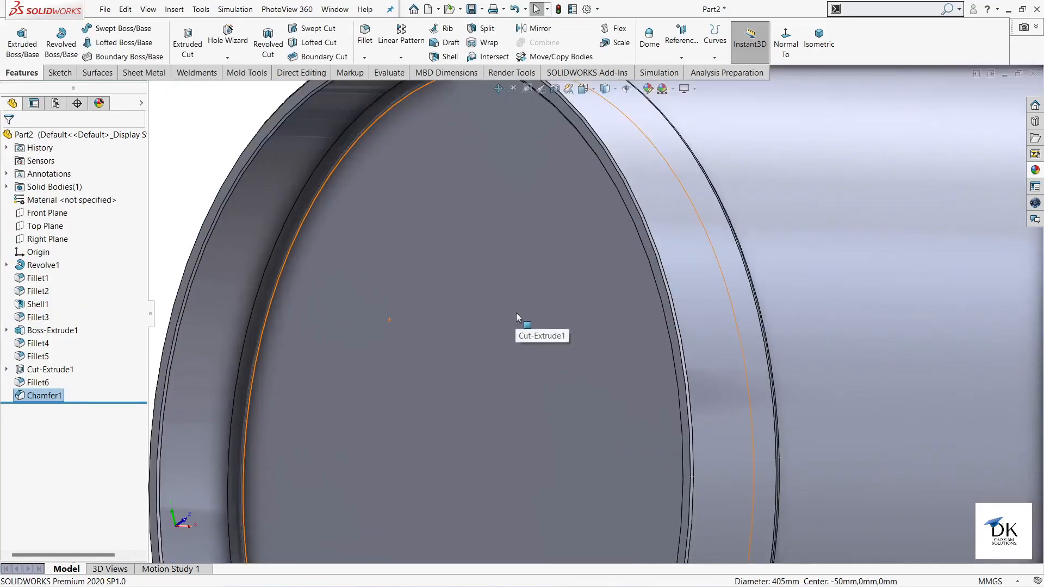
scroll(518, 313, up, 5)
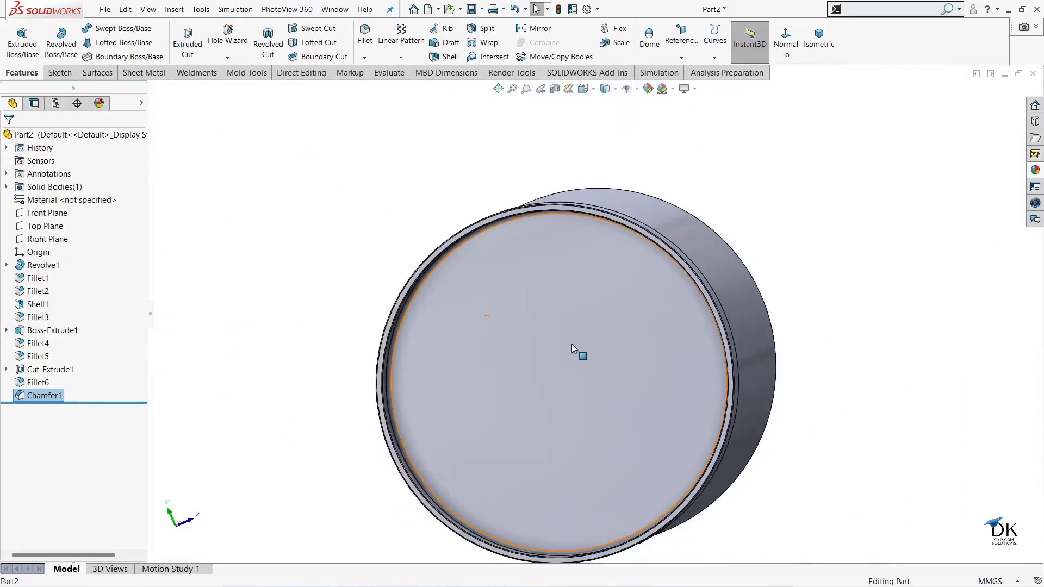
middle_drag(572, 344, 547, 389)
middle_drag(795, 322, 702, 412)
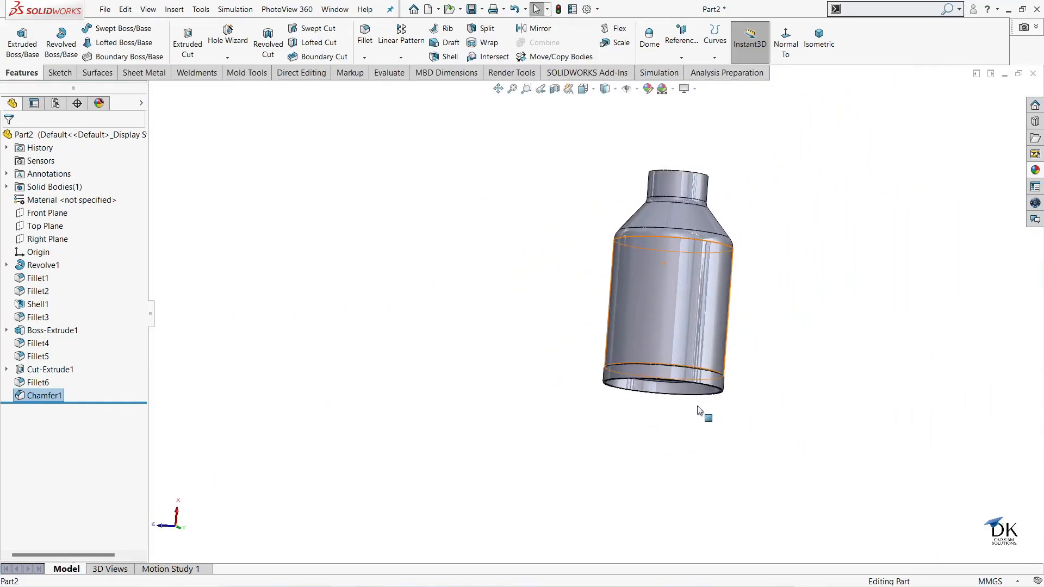
scroll(701, 409, down, 3)
scroll(656, 366, down, 1)
middle_drag(800, 310, 813, 259)
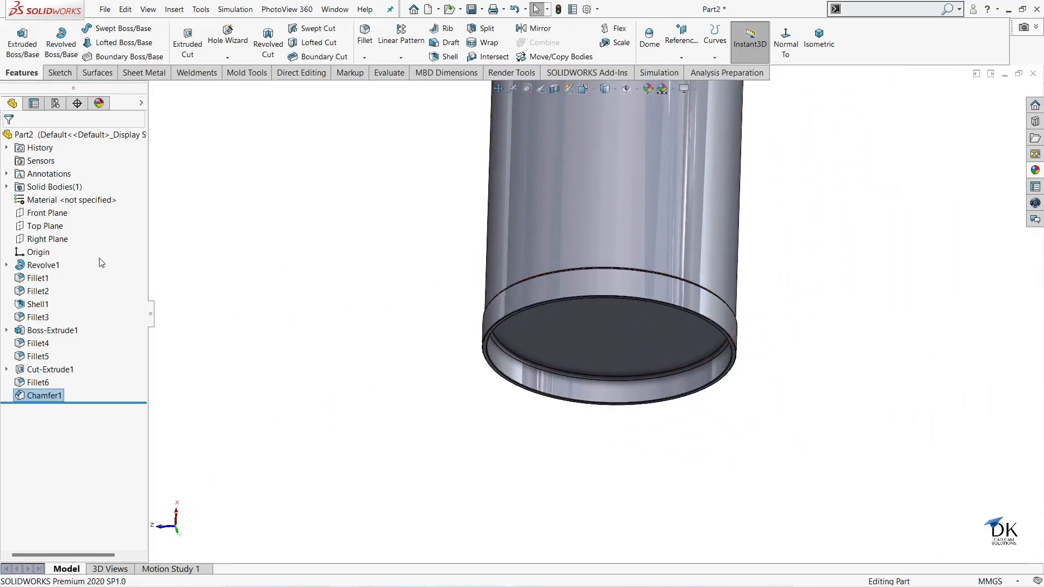
click(22, 229)
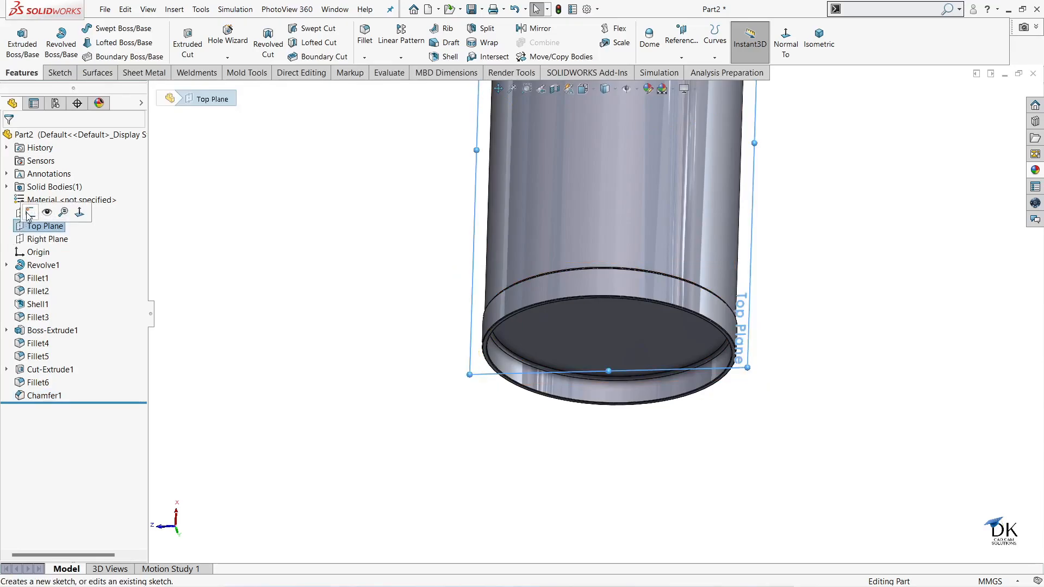
click(29, 213)
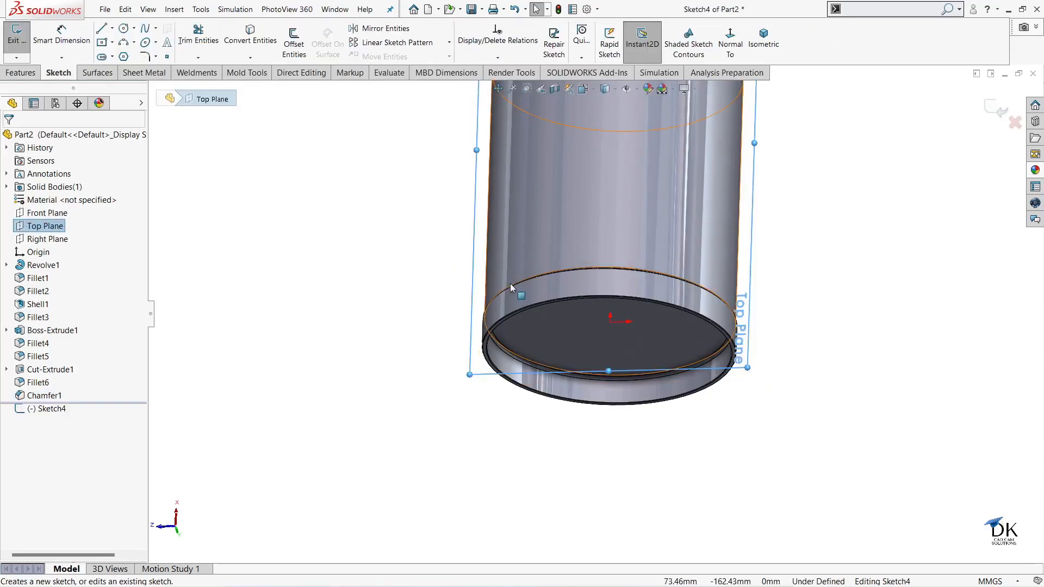
click(730, 36)
scroll(354, 318, down, 5)
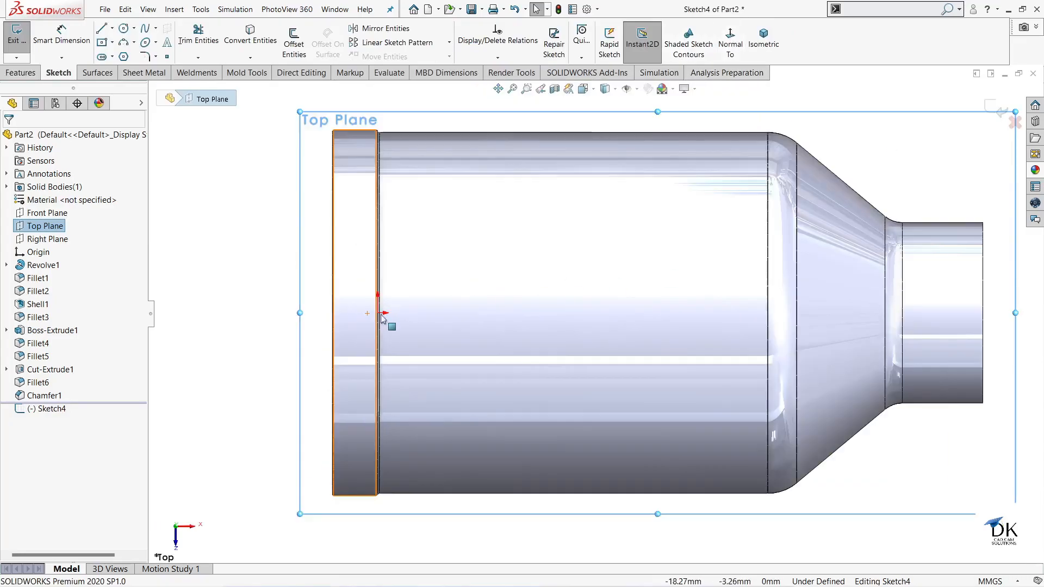
- Sketch a horizontal construction centerline from the origin to the outer end edge of the base rim
click(112, 30)
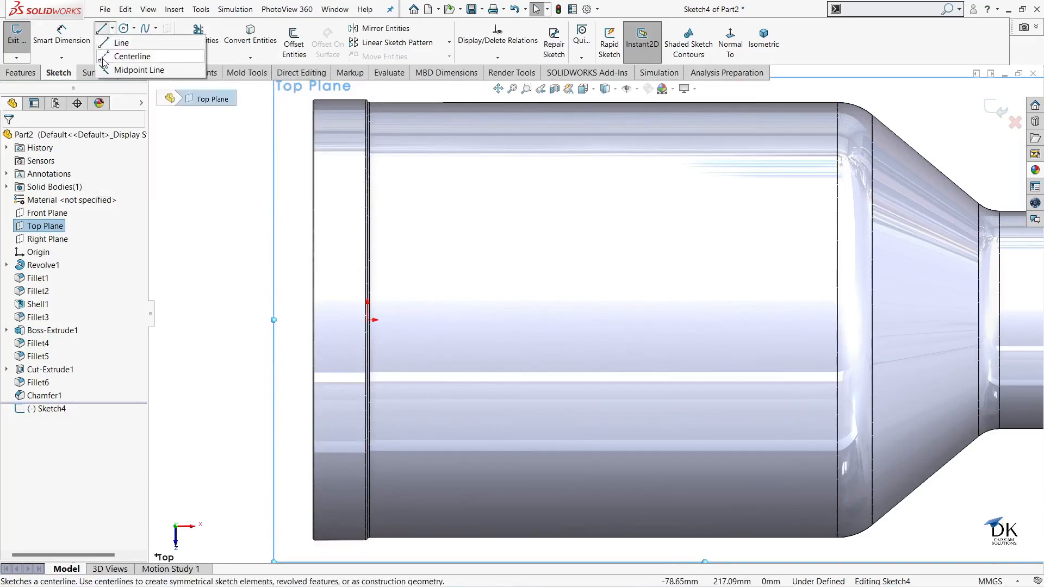
click(131, 56)
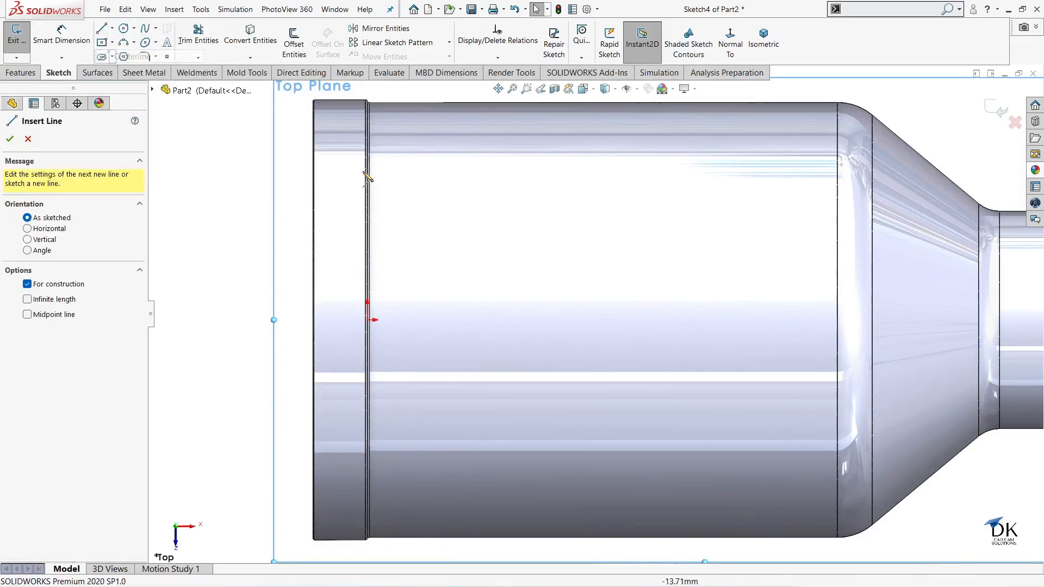
click(368, 321)
click(314, 319)
right_click(327, 300)
click(350, 305)
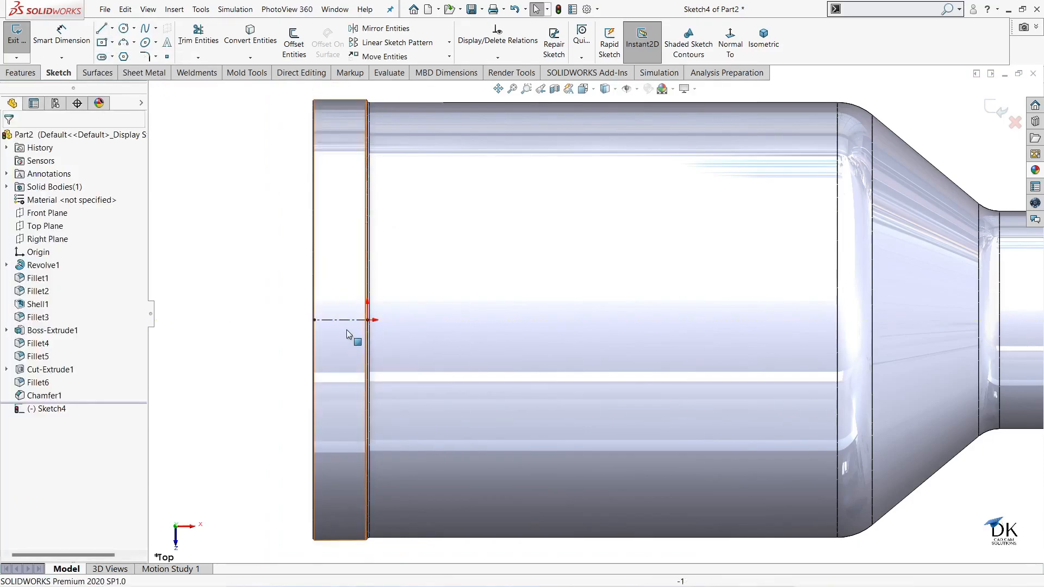
- Sketch a vertical centerpoint straight slot at the centerline's midpoint, about 36 mm between arc centers and about 14 mm wide
scroll(347, 330, up, 1)
scroll(378, 288, up, 1)
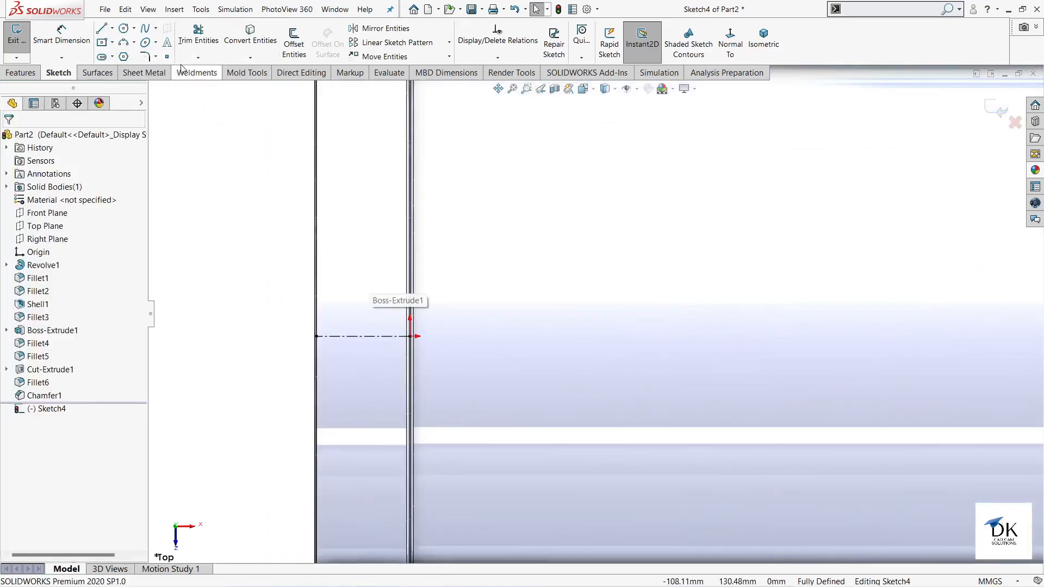
click(102, 57)
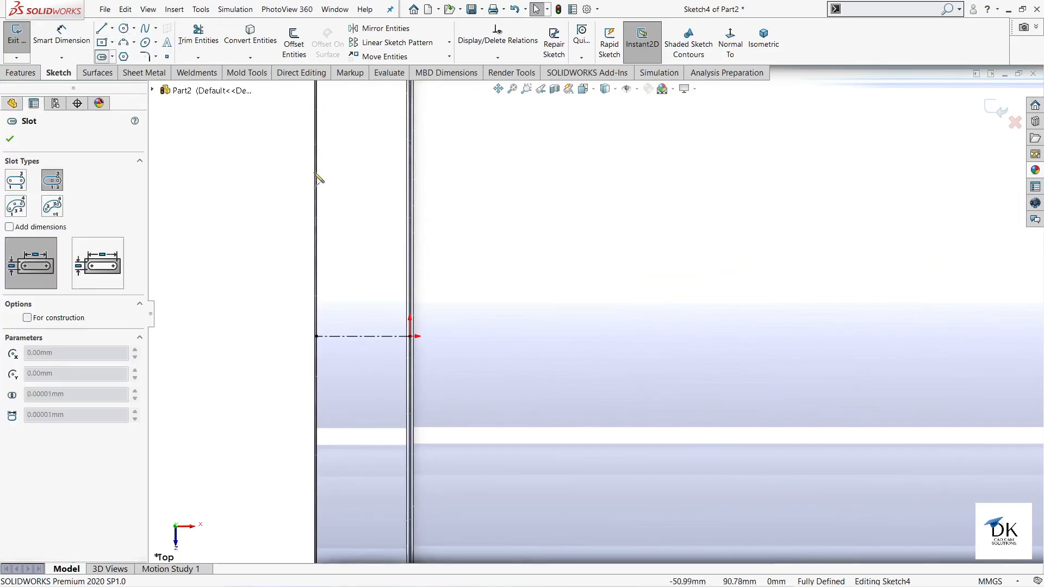
click(363, 336)
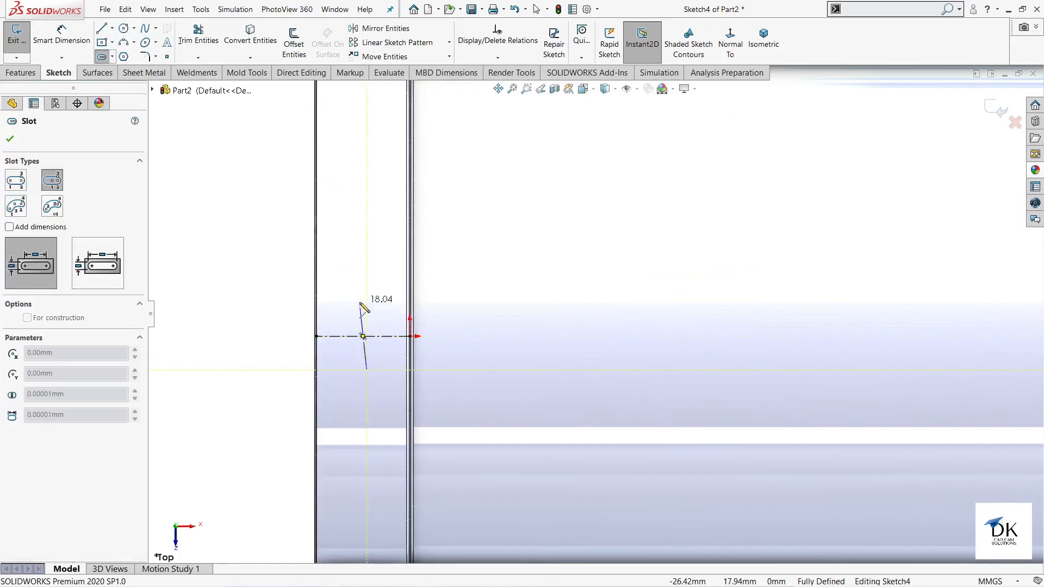
click(363, 302)
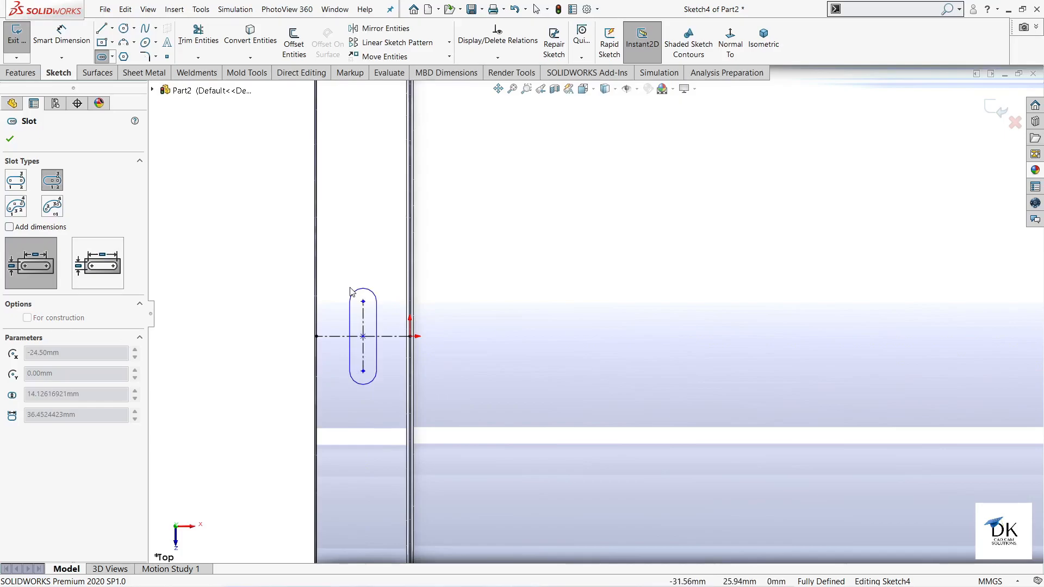
click(363, 288)
- Dimension the slot's center-to-center length as 30 mm
click(65, 32)
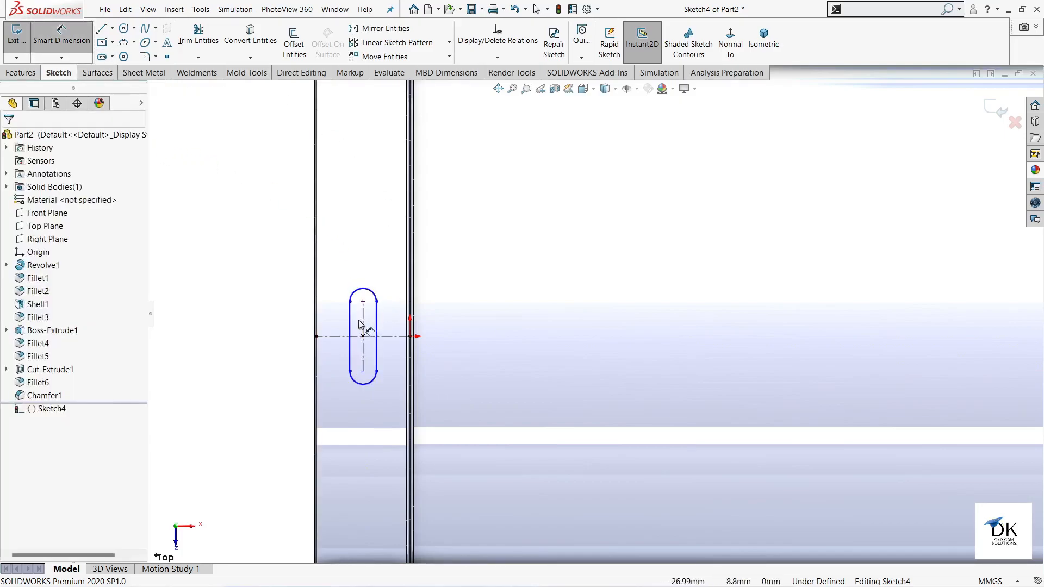
click(363, 324)
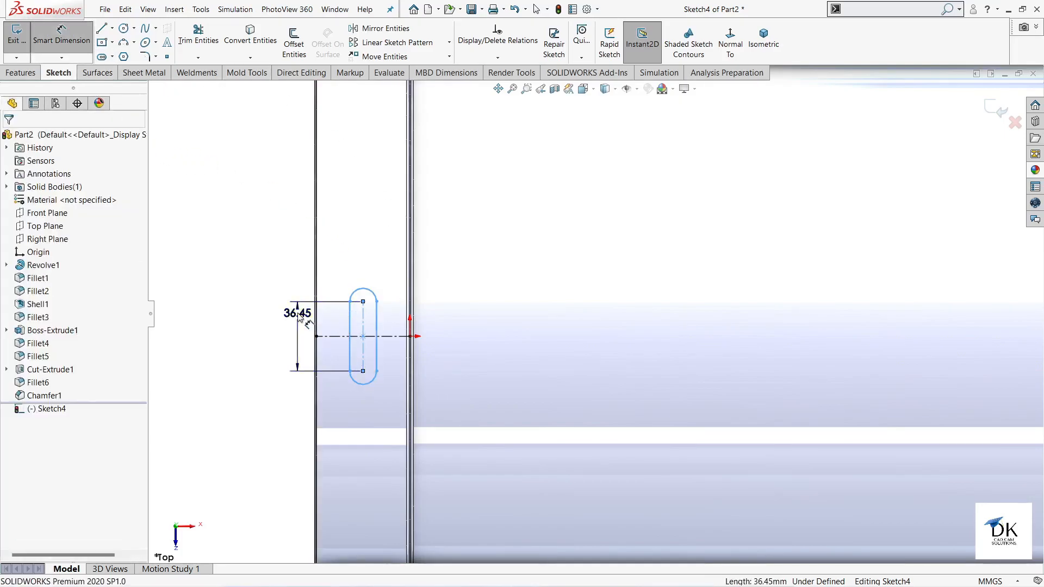
click(299, 314)
text(30)
key(Return)
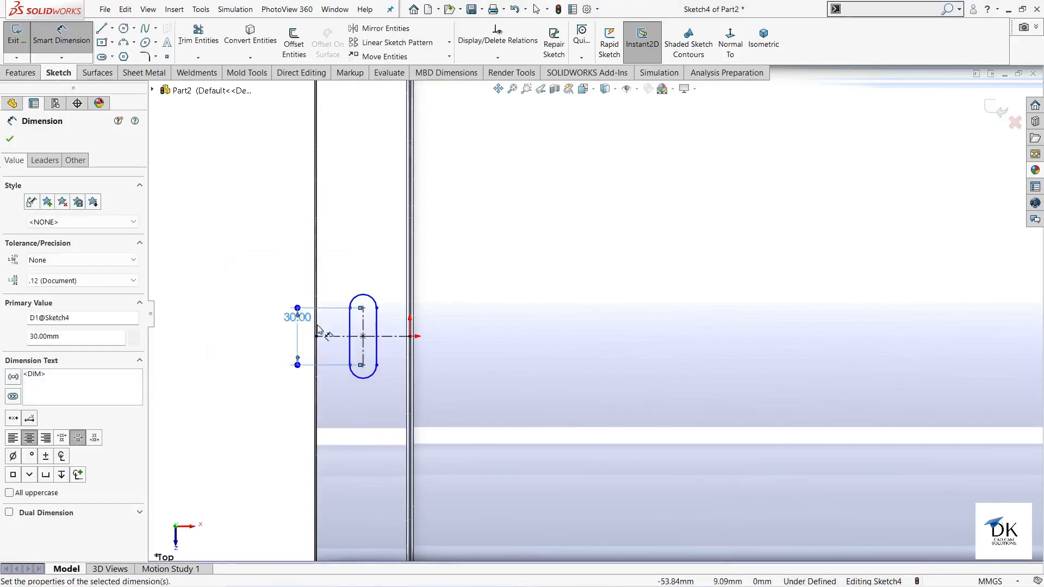
- Dimension the slot's end arc radius as 7 mm and finish dimensioning
click(372, 298)
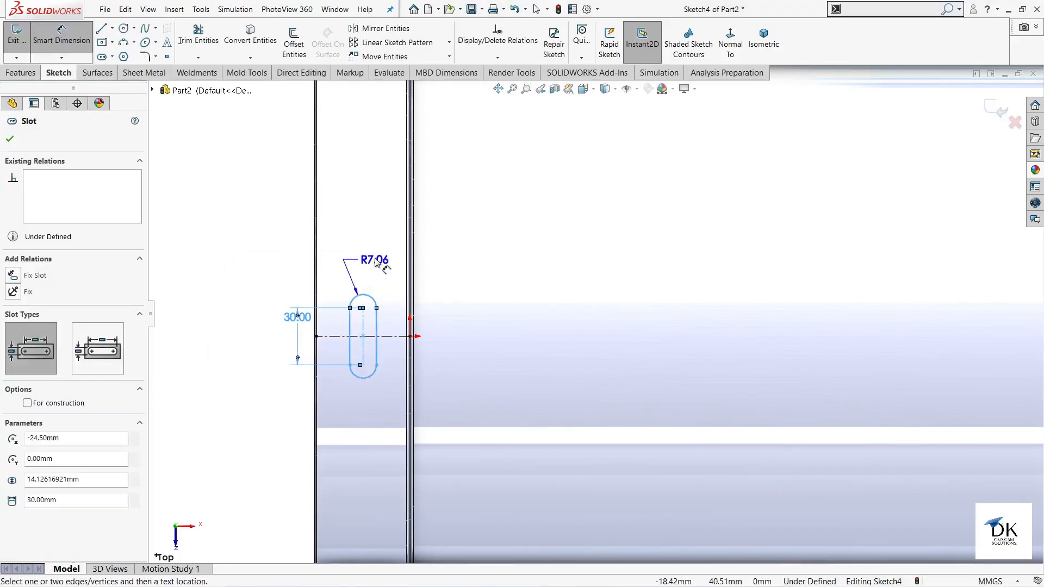
click(375, 259)
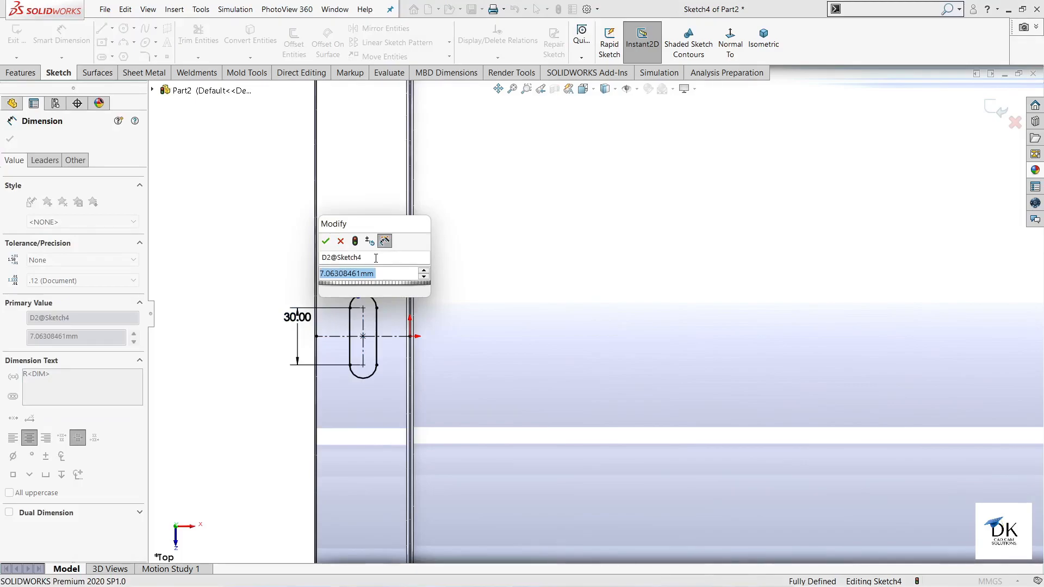
text(7)
key(Return)
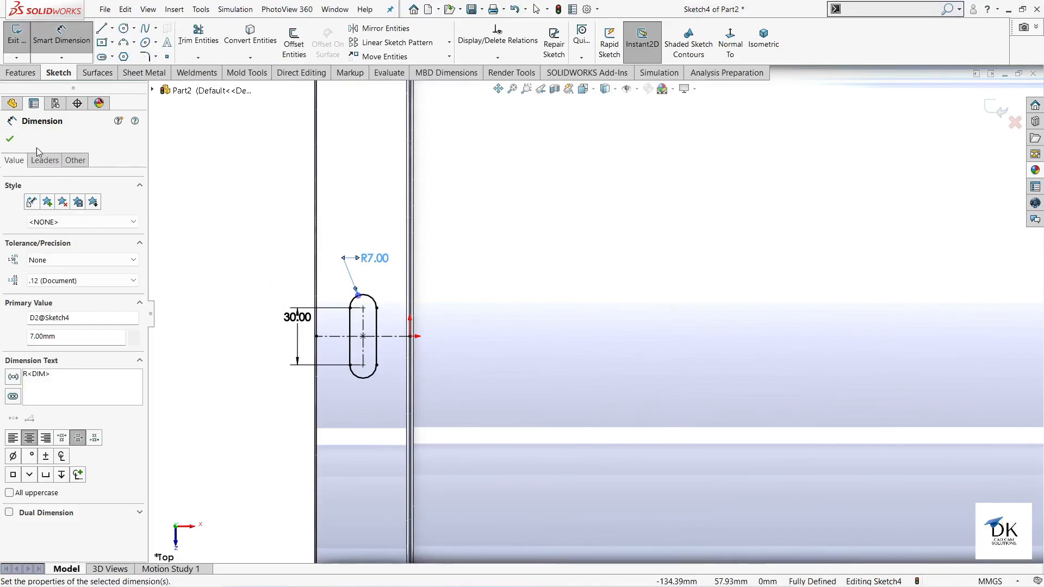
click(11, 140)
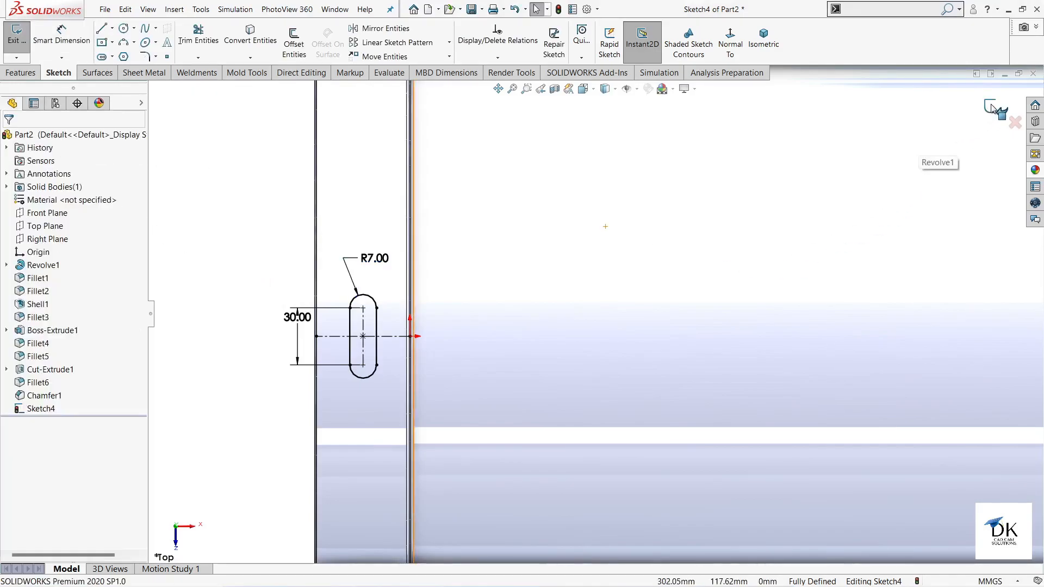
- Exit the sketch and cut-extrude the slot through the base rim with a Through All end condition
scroll(646, 306, up, 5)
middle_drag(634, 296, 690, 305)
click(193, 55)
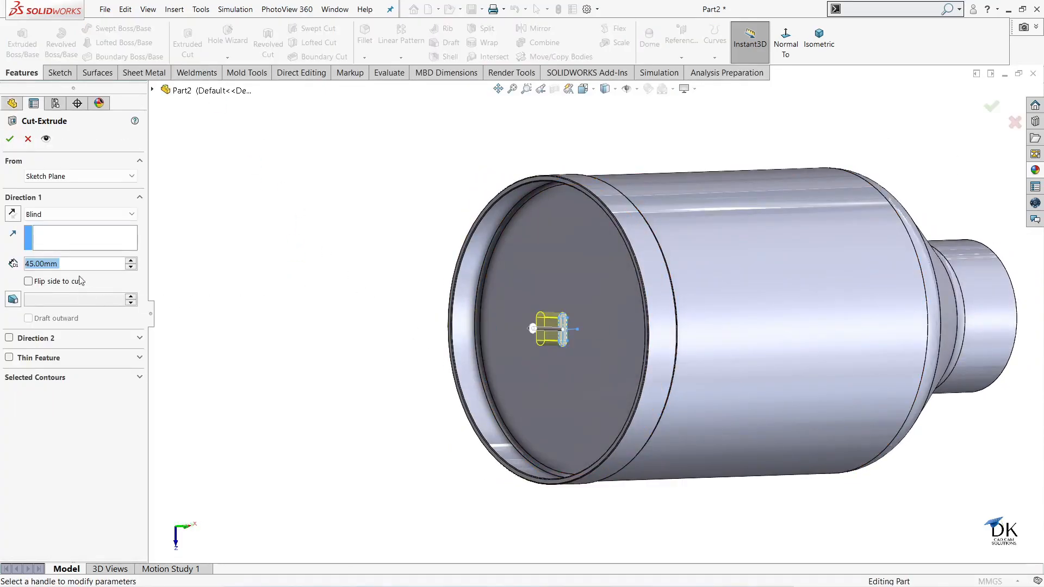
click(76, 214)
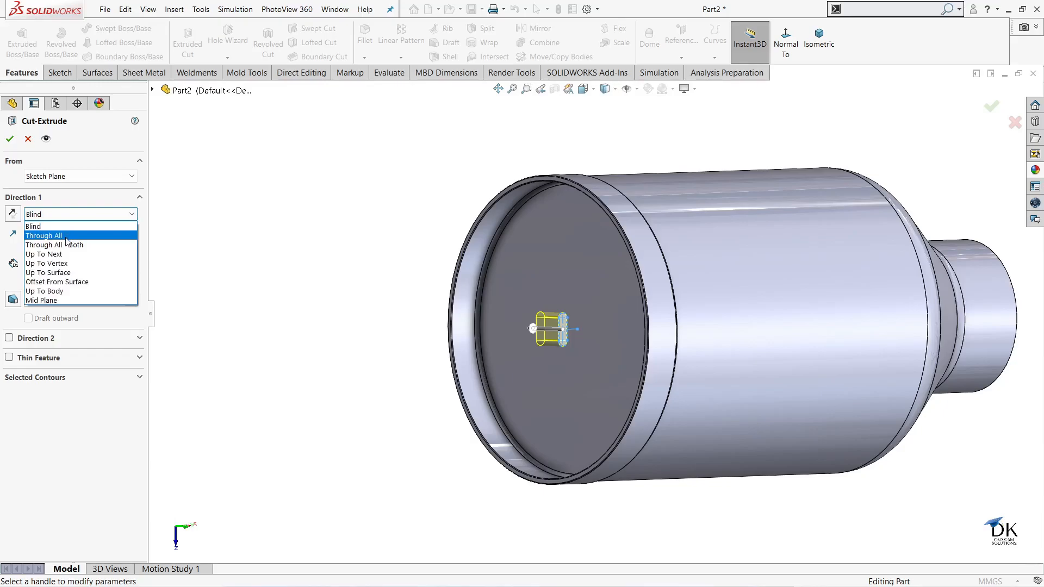
click(67, 238)
middle_drag(247, 222, 315, 242)
click(11, 139)
mouse_move(401, 287)
middle_down()
mouse_move(380, 261)
mouse_move(331, 244)
mouse_move(432, 333)
mouse_move(565, 350)
mouse_move(364, 345)
mouse_move(326, 354)
mouse_move(368, 378)
mouse_move(310, 368)
mouse_move(306, 402)
mouse_move(370, 354)
mouse_move(311, 343)
mouse_move(408, 384)
mouse_move(554, 409)
mouse_move(531, 392)
mouse_move(440, 394)
mouse_move(368, 366)
mouse_move(423, 384)
middle_up()
click(357, 354)
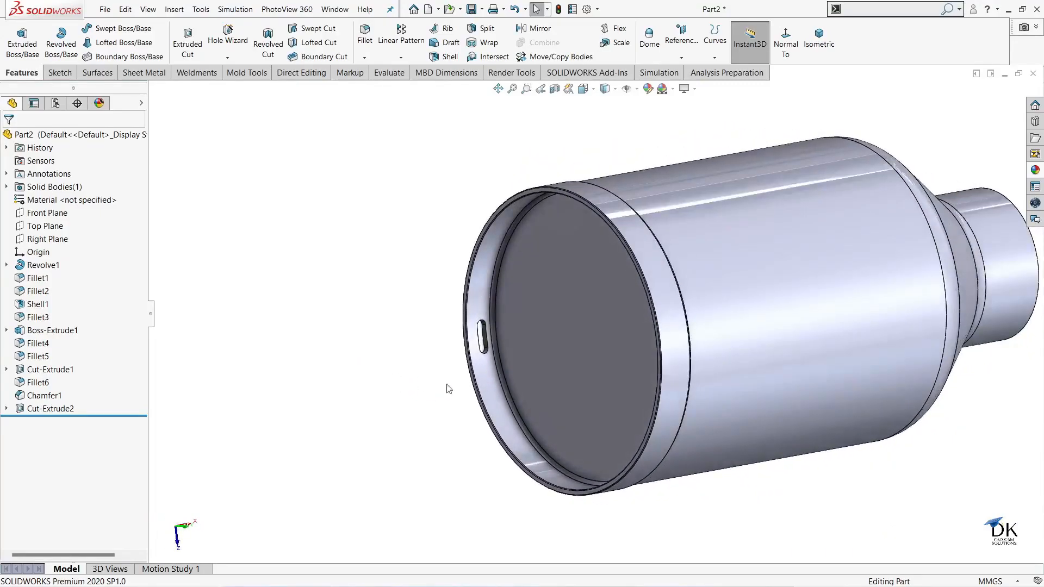
- Circular-pattern the slot cut around the recess's circular edge with 6 equally spaced instances over 360 degrees
click(407, 58)
click(416, 86)
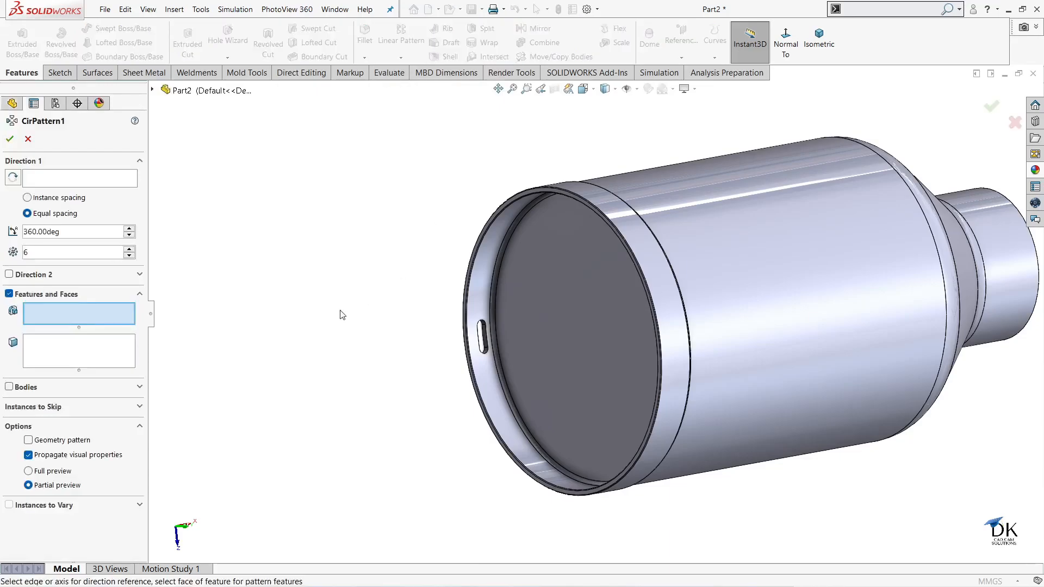
click(71, 179)
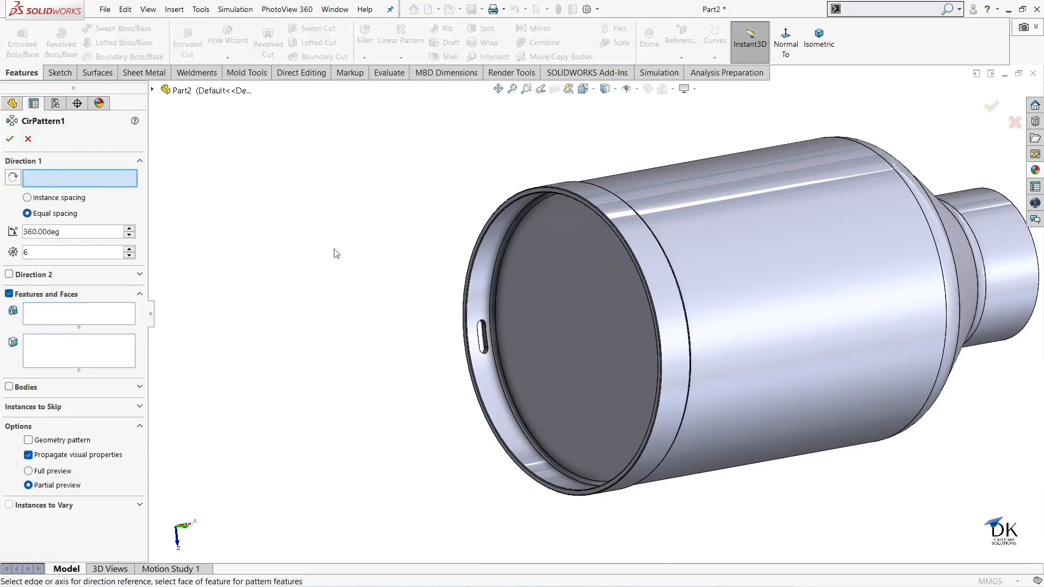
click(517, 226)
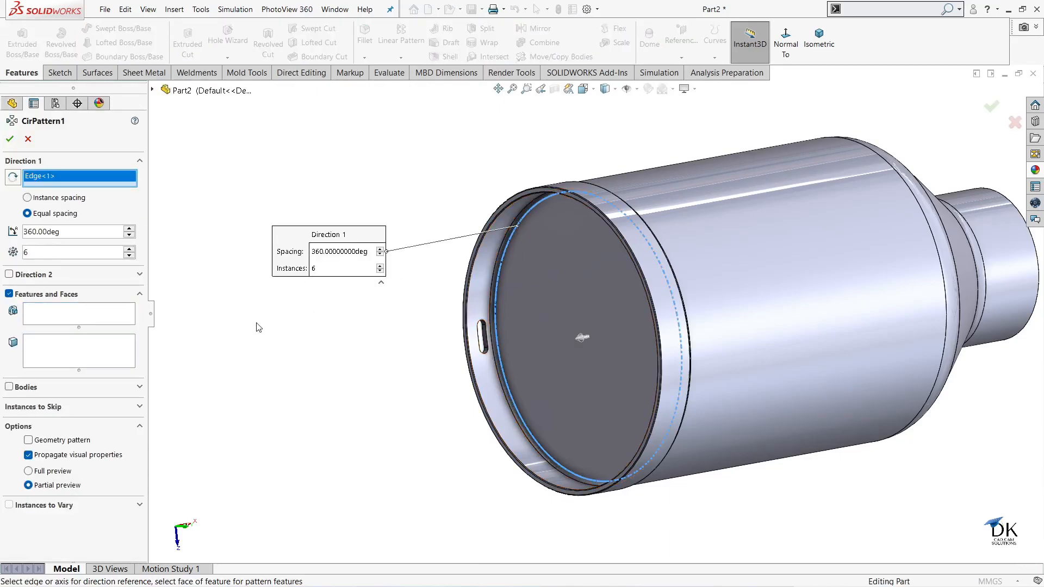
click(57, 321)
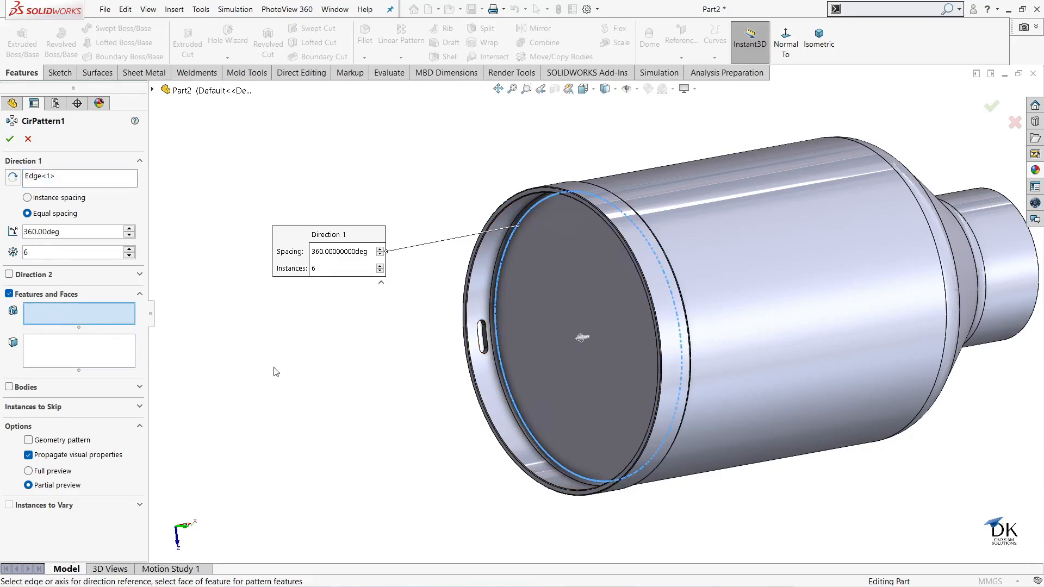
scroll(481, 351, down, 2)
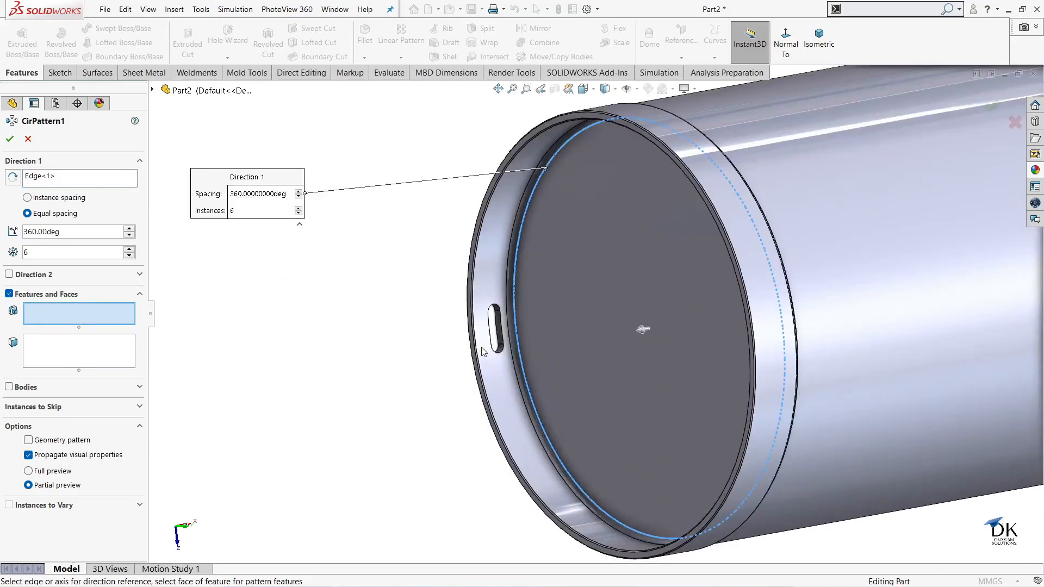
click(153, 91)
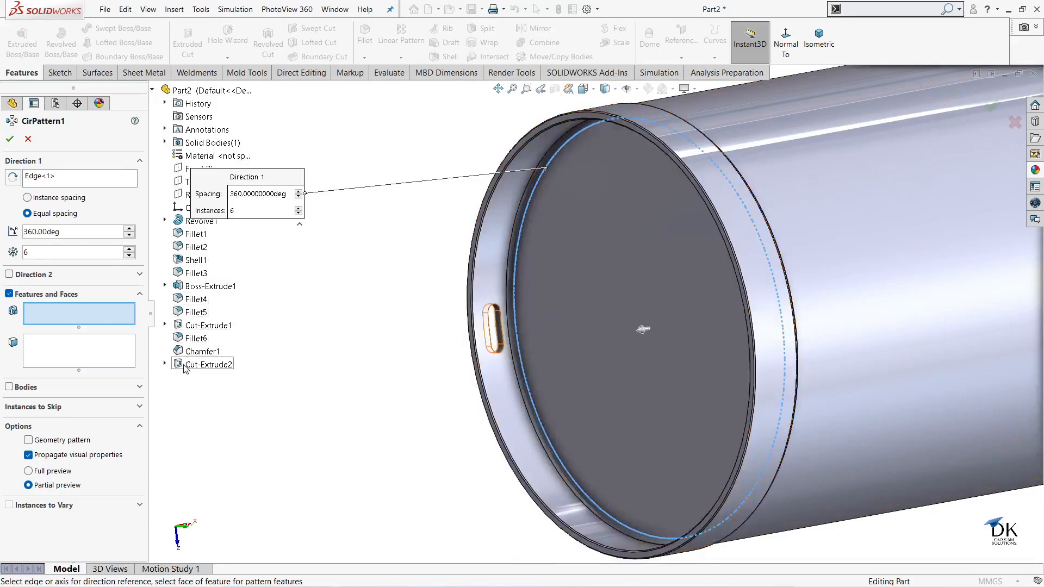
click(206, 365)
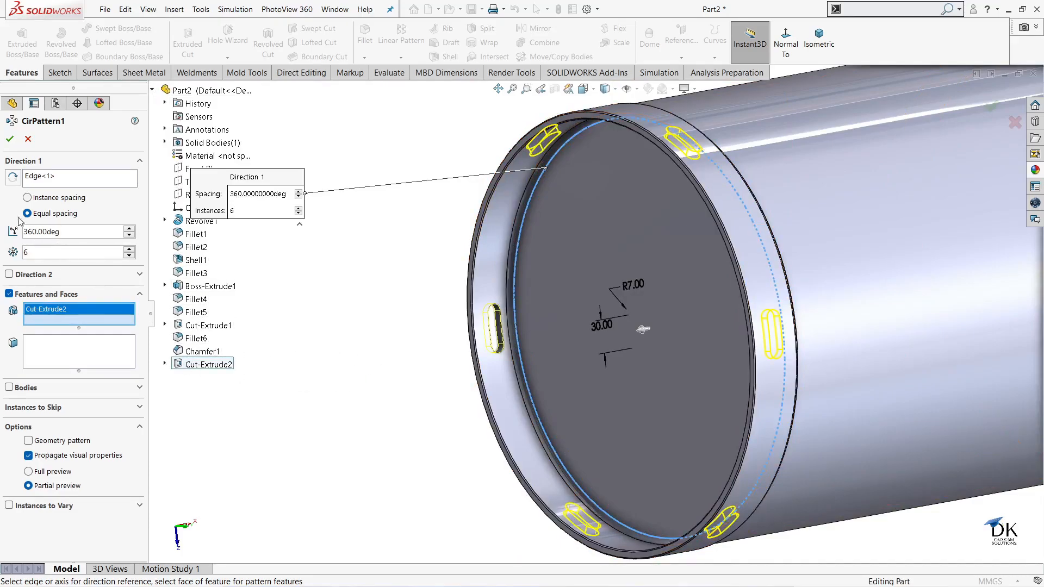
click(10, 139)
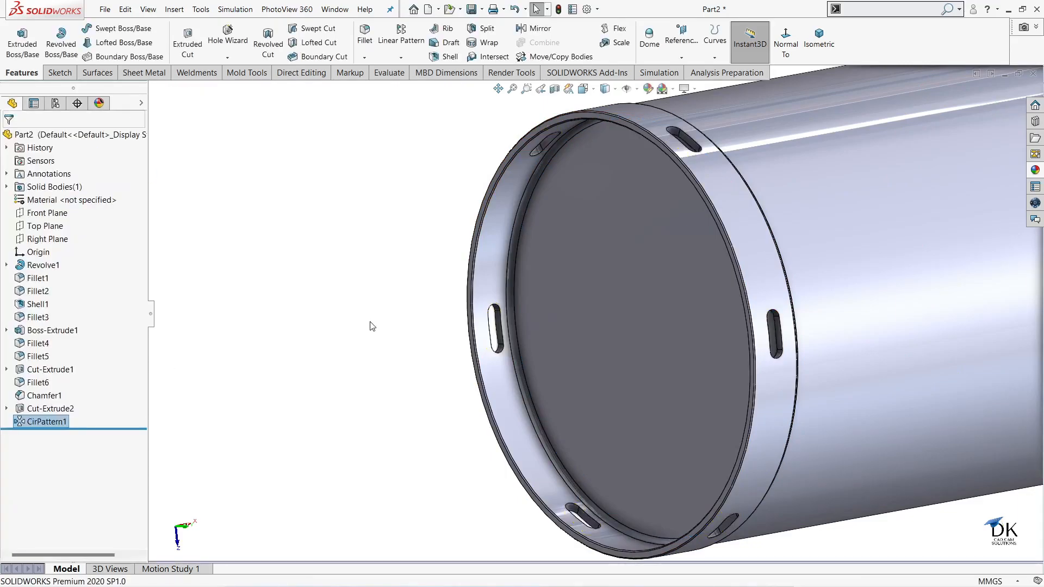
- Start a symmetric circular-profile fillet on the inner face of one slot in the base rim and set its radius to 1 mm
middle_drag(389, 329, 698, 405)
scroll(683, 391, down, 2)
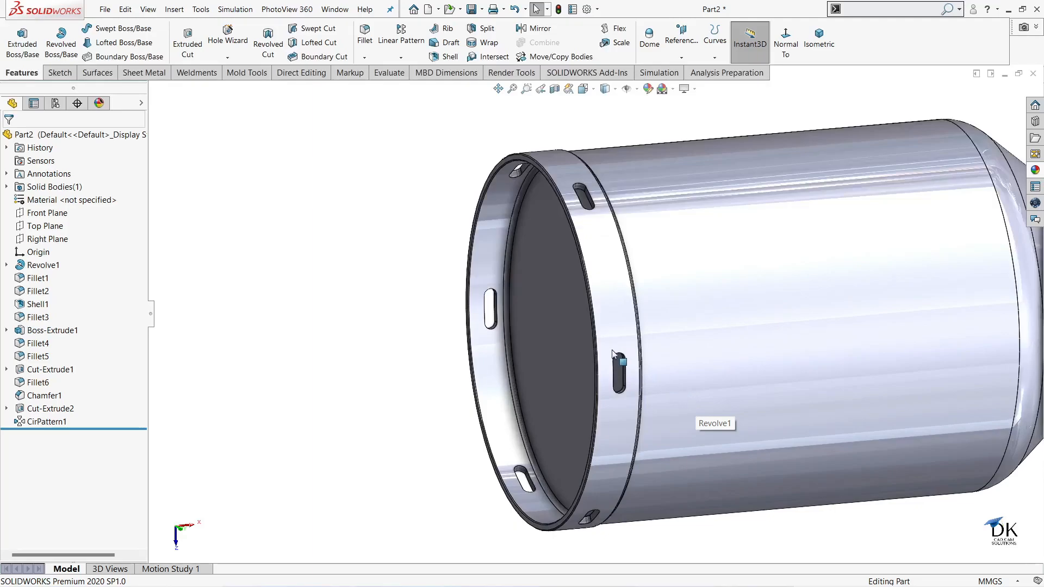
click(365, 35)
scroll(579, 198, down, 2)
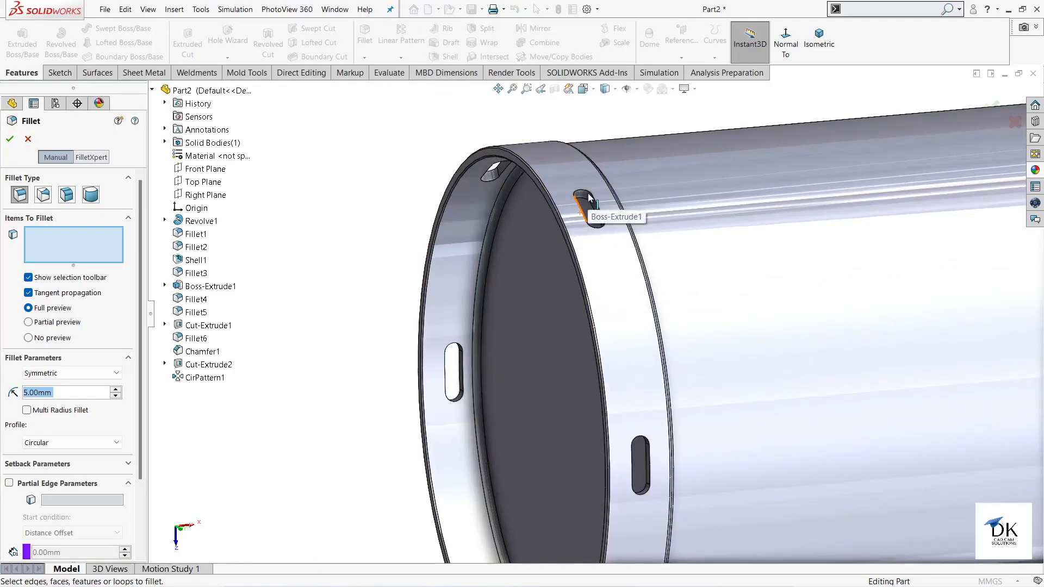
click(584, 197)
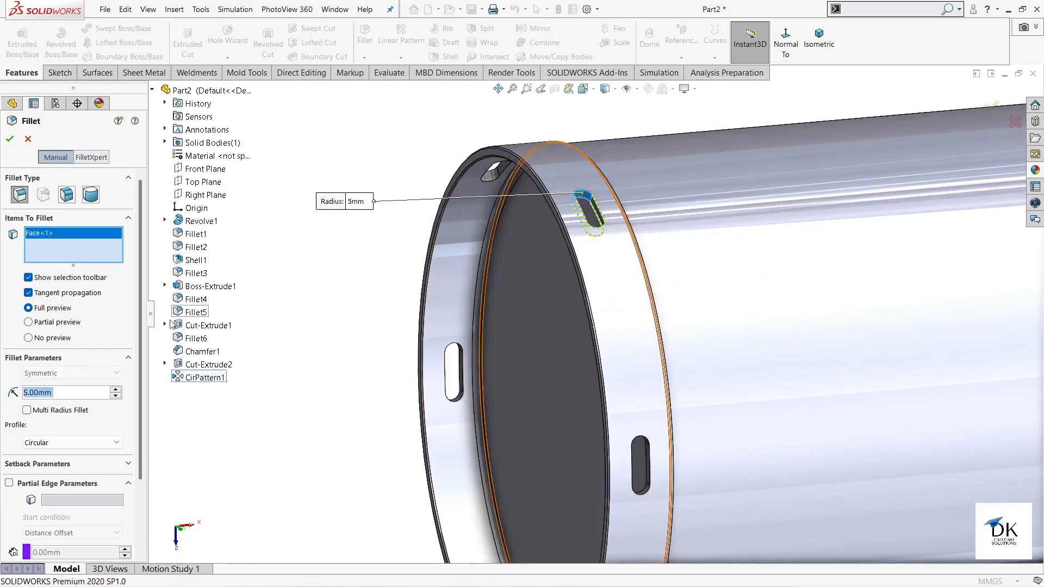
text(1)
key(Return)
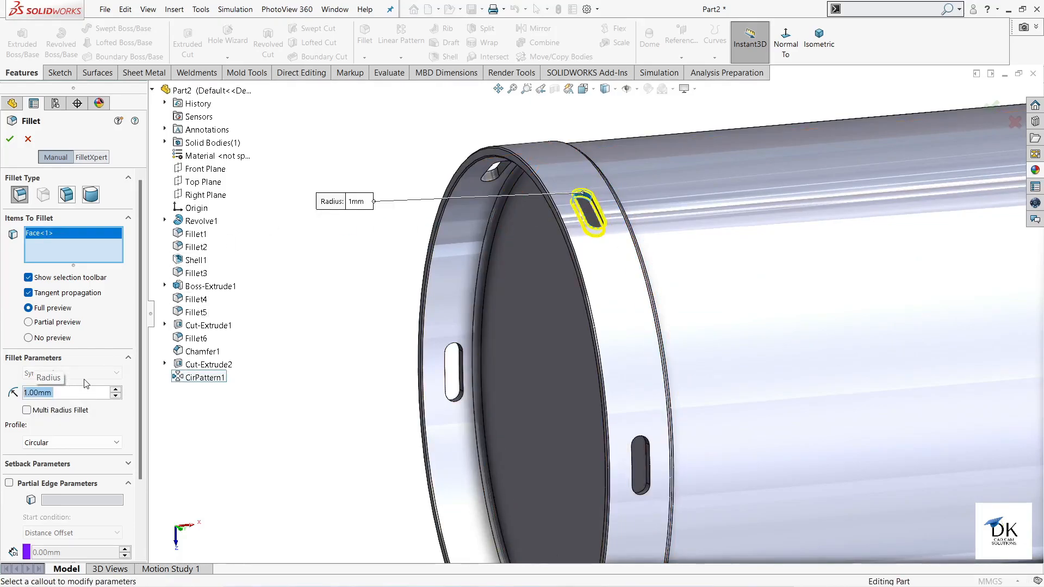
- Add the inner faces of the remaining five base-rim slots to the fillet and apply it
click(496, 176)
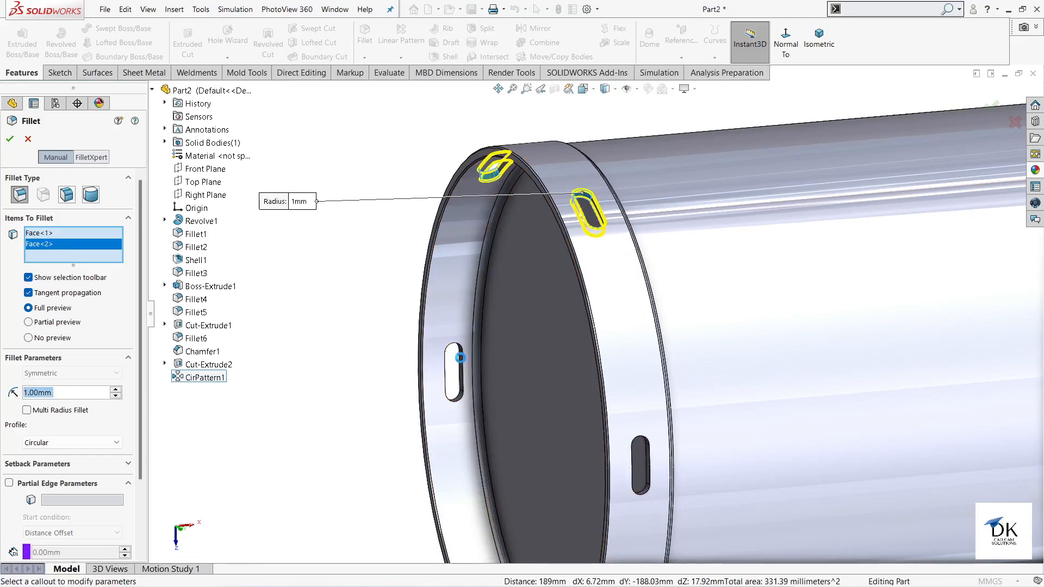
click(461, 363)
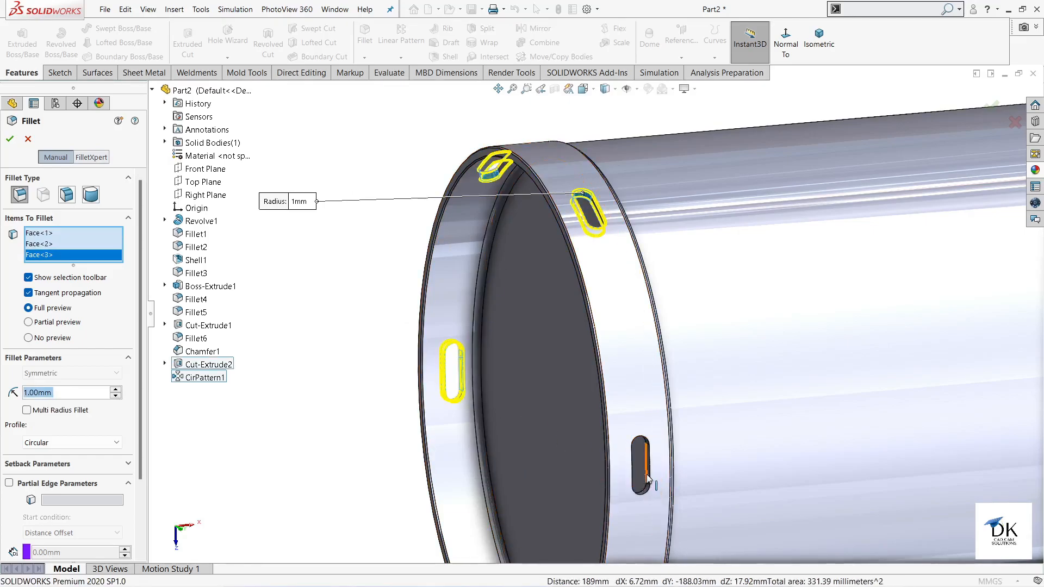
scroll(649, 474, down, 3)
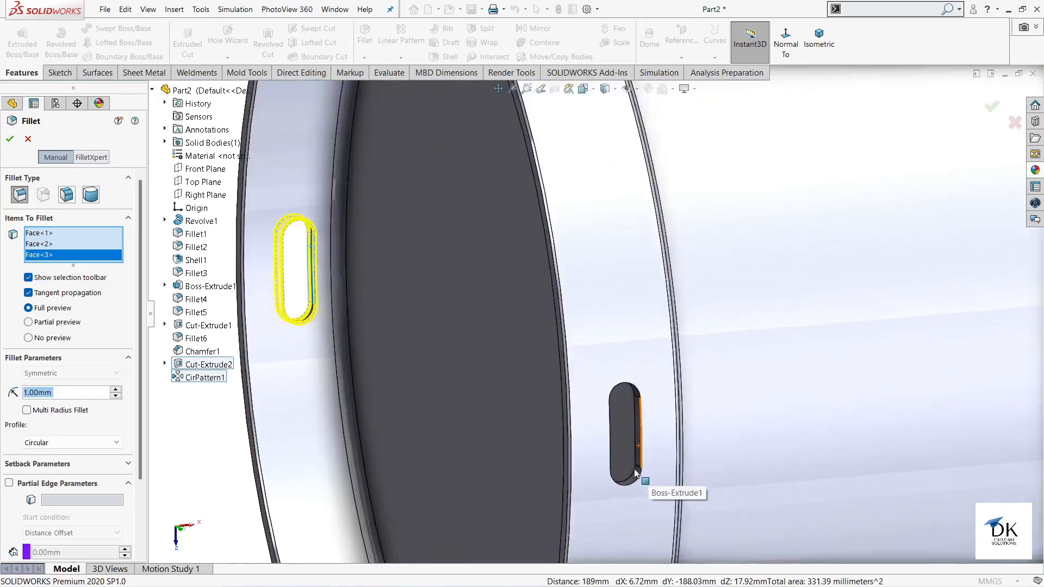
click(637, 478)
scroll(636, 478, up, 5)
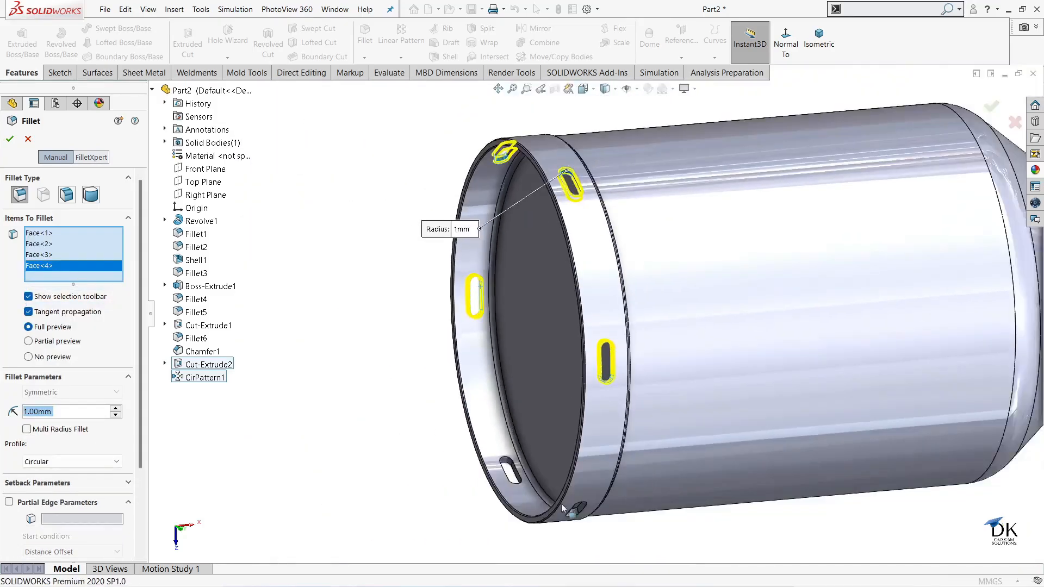
scroll(574, 498, down, 5)
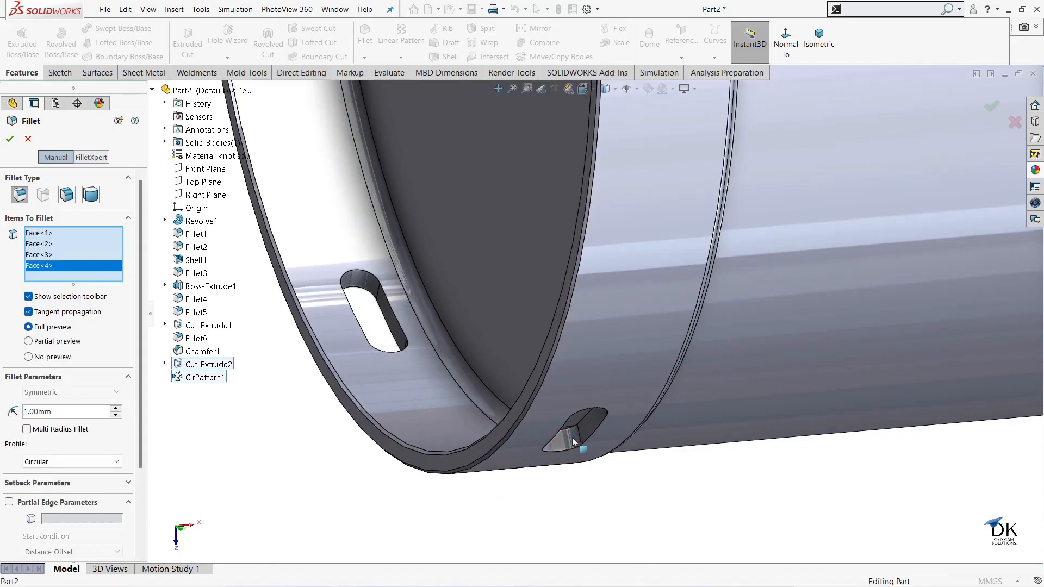
click(572, 437)
click(363, 281)
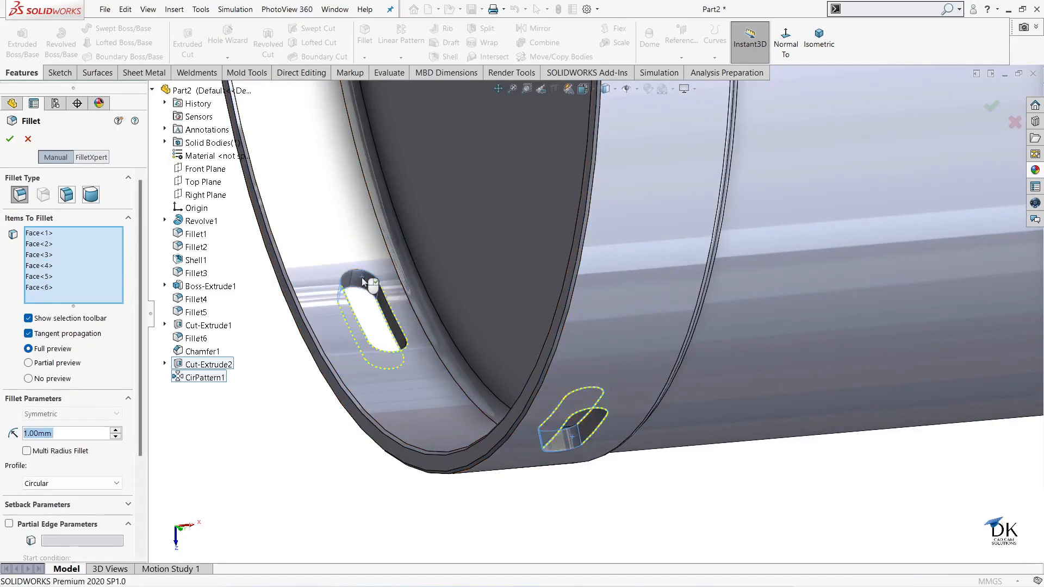
click(10, 139)
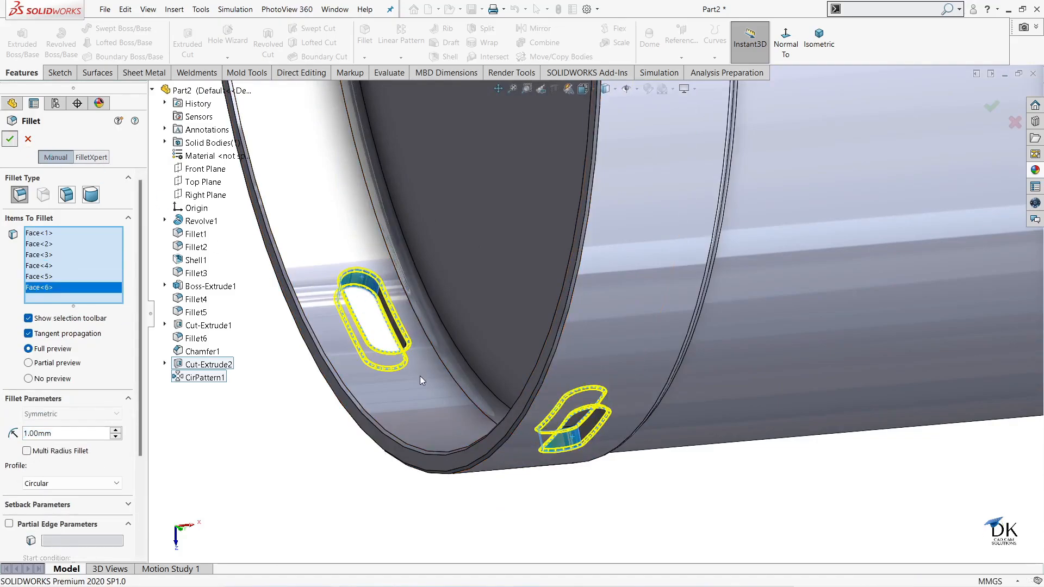
- Examine the filleted slots and the outer shape of the whole body from the base to the neck
scroll(582, 384, up, 3)
scroll(698, 161, up, 3)
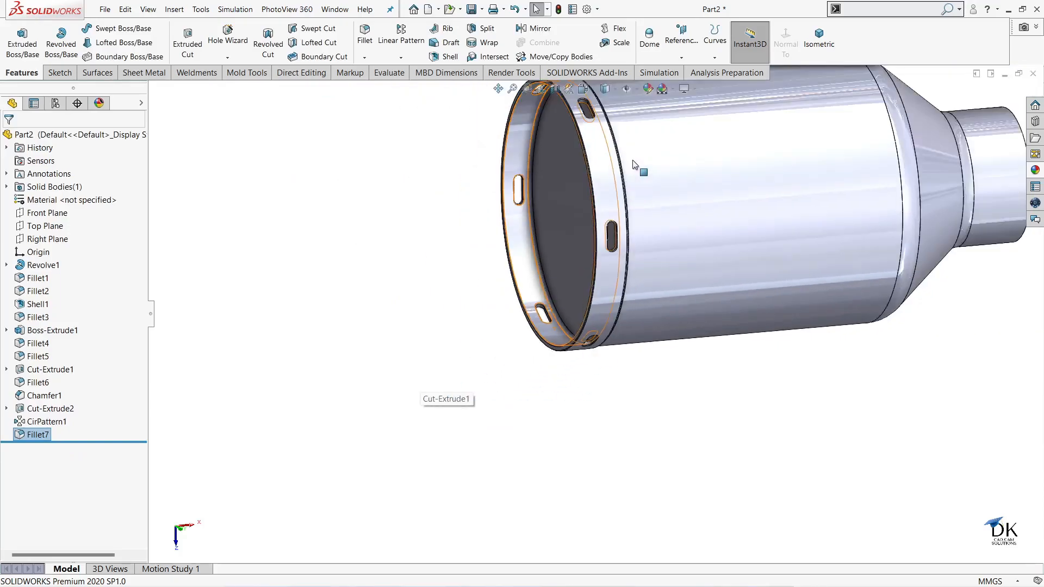
scroll(653, 195, down, 3)
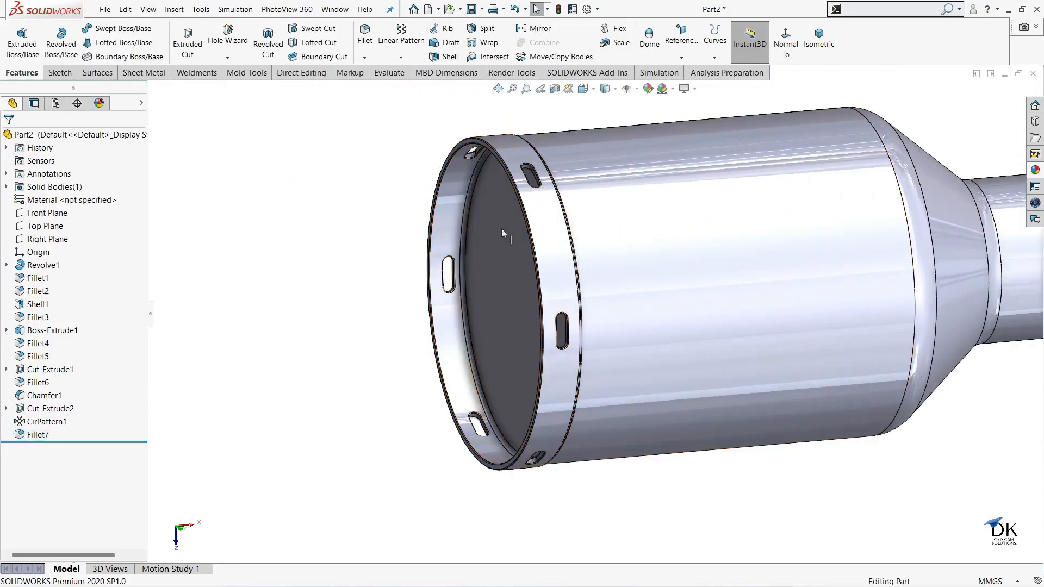
middle_drag(748, 296, 867, 301)
scroll(832, 259, down, 4)
middle_drag(823, 233, 729, 258)
scroll(821, 238, up, 3)
scroll(761, 265, down, 3)
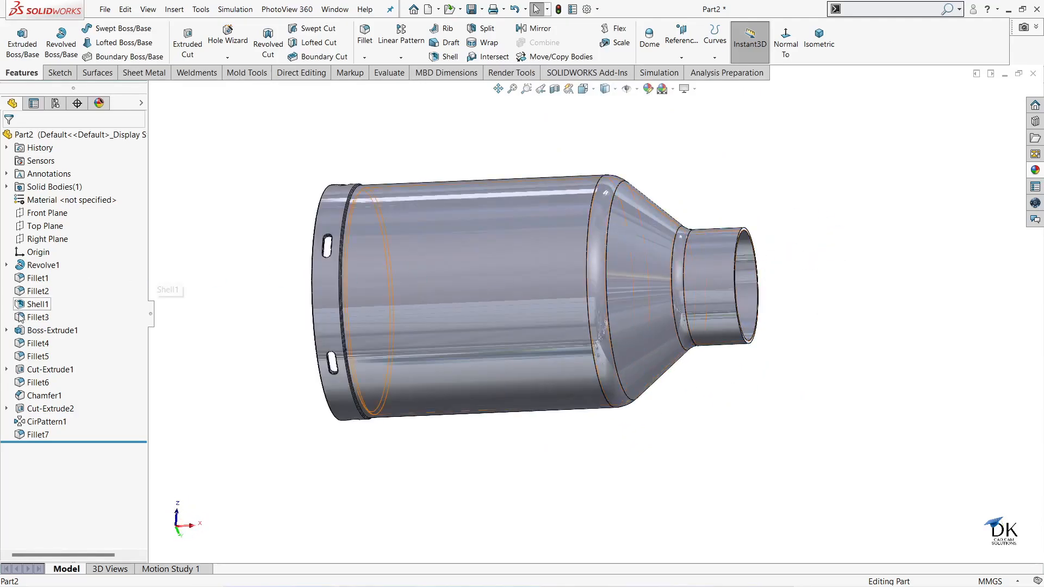
- Open a new sketch on the Front Plane and show the model with the Hidden Lines Visible display style
click(24, 213)
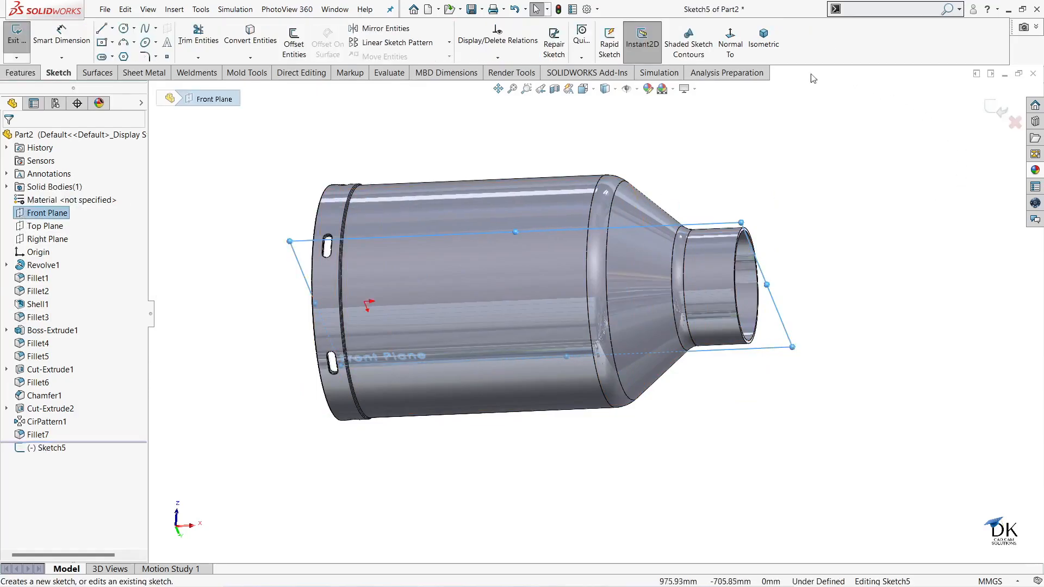
scroll(861, 290, down, 5)
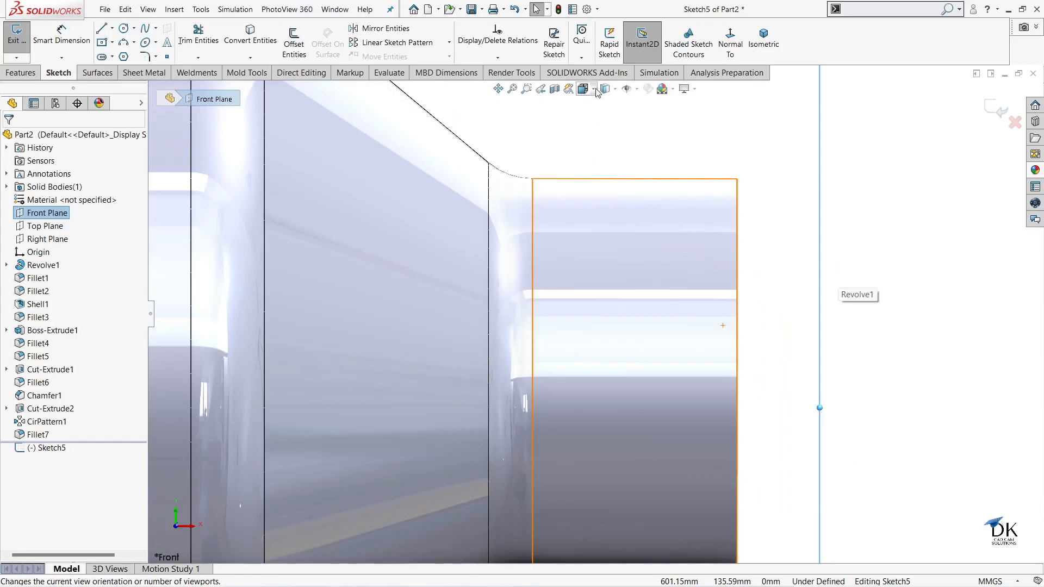
click(617, 89)
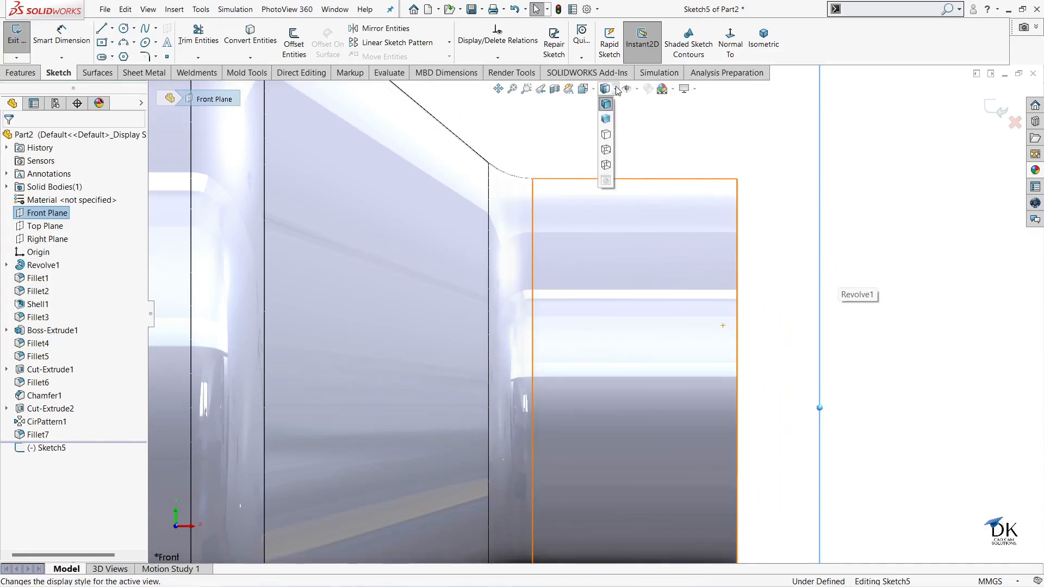
click(606, 150)
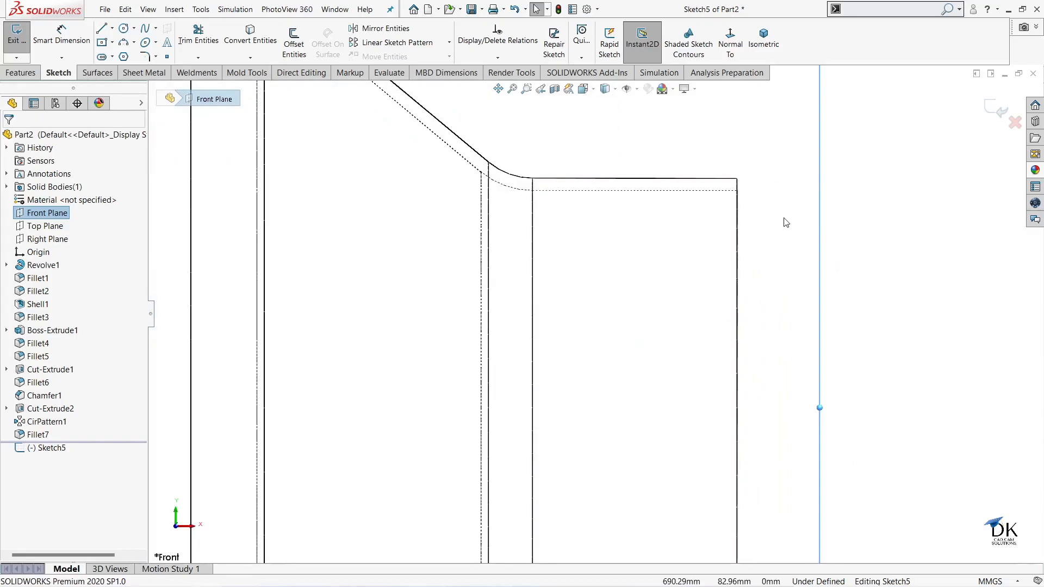
scroll(734, 186, down, 2)
scroll(724, 197, down, 4)
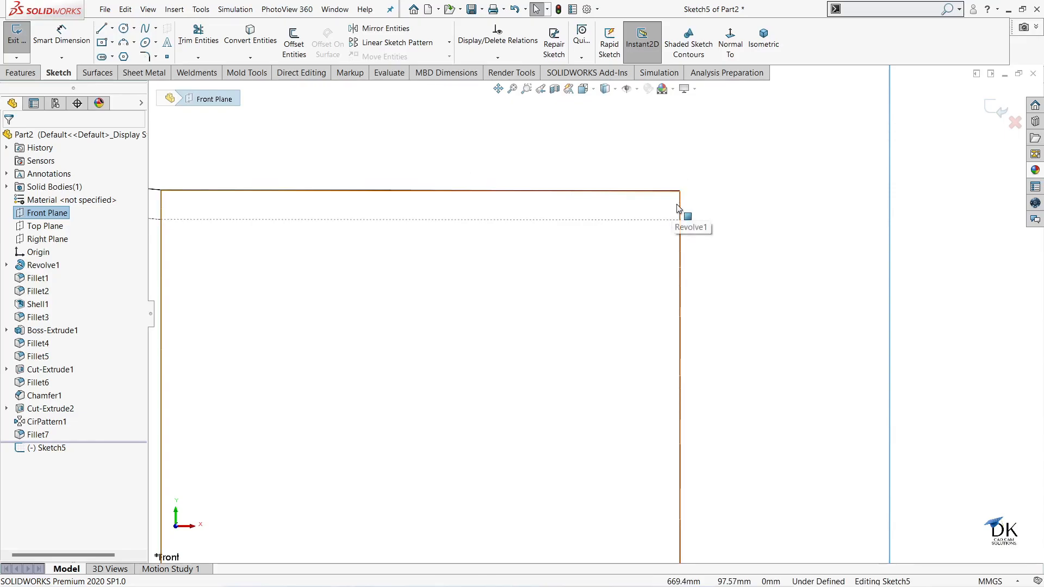
scroll(574, 221, up, 5)
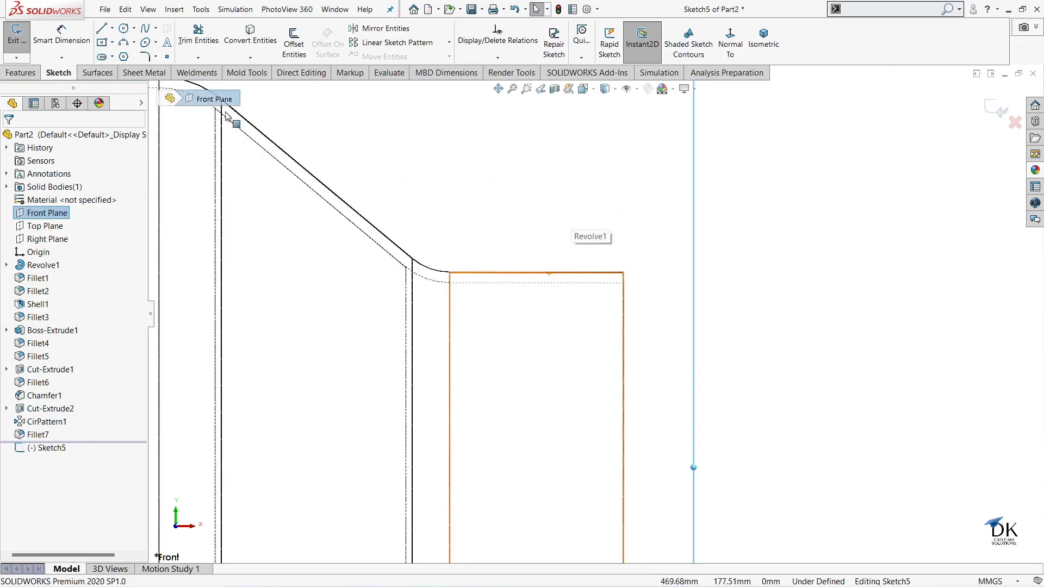
- Sketch a horizontal centerline from the midpoint of the neck's open end edge inward along the body's axis
click(112, 28)
click(130, 54)
scroll(576, 310, up, 2)
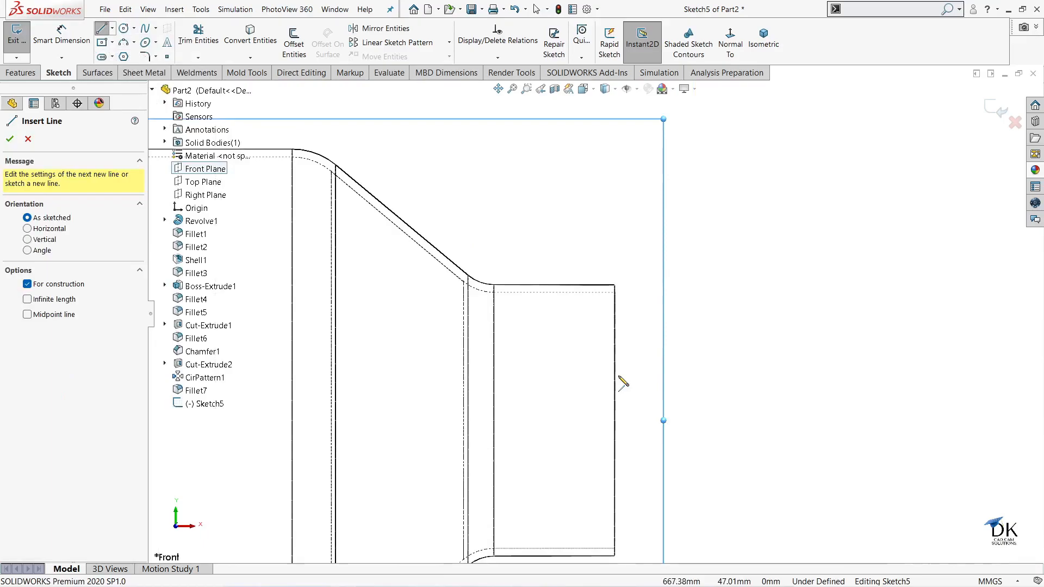
click(614, 420)
click(516, 421)
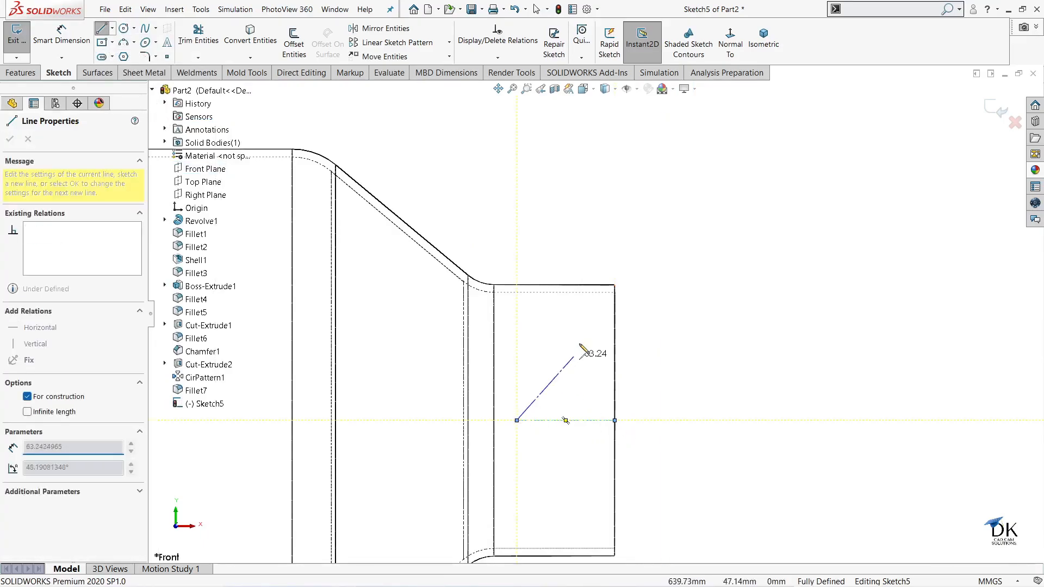
right_click(622, 220)
click(638, 276)
- Convert the neck's end edge and its outer and inner wall edges into sketch entities
scroll(627, 383, down, 1)
scroll(628, 382, down, 1)
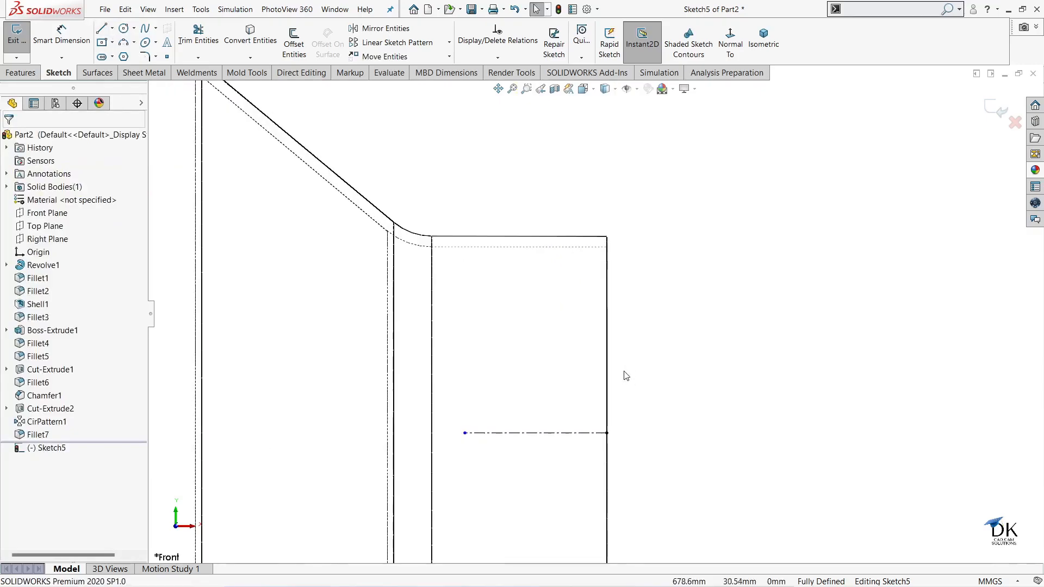
click(606, 314)
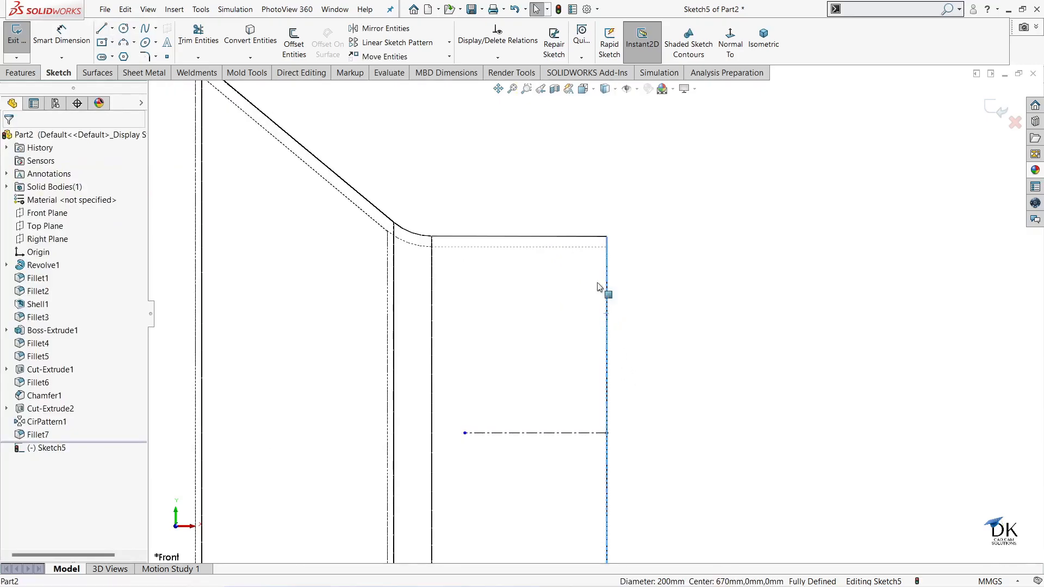
click(247, 34)
scroll(628, 298, down, 1)
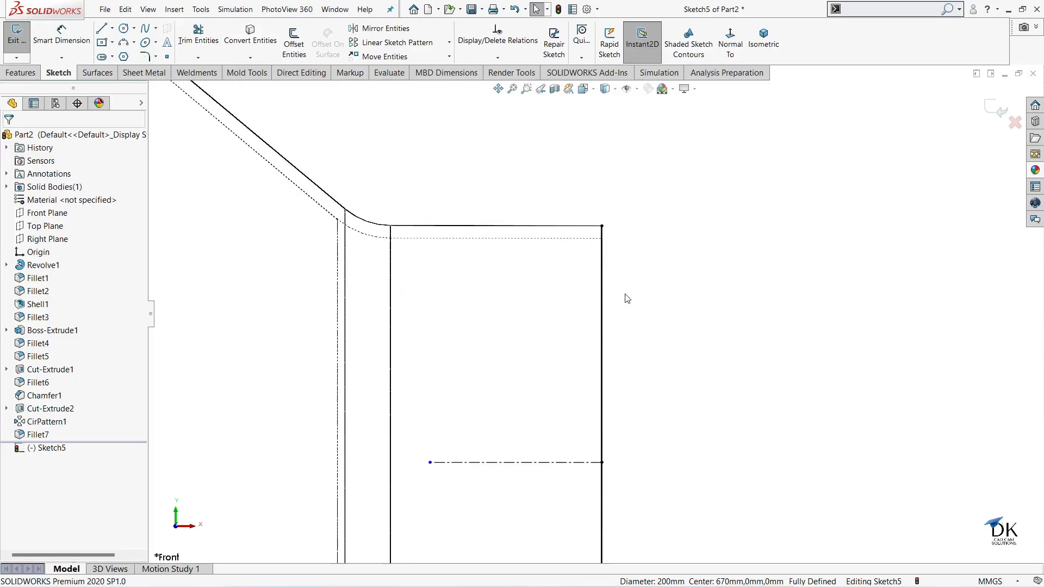
click(583, 228)
click(271, 39)
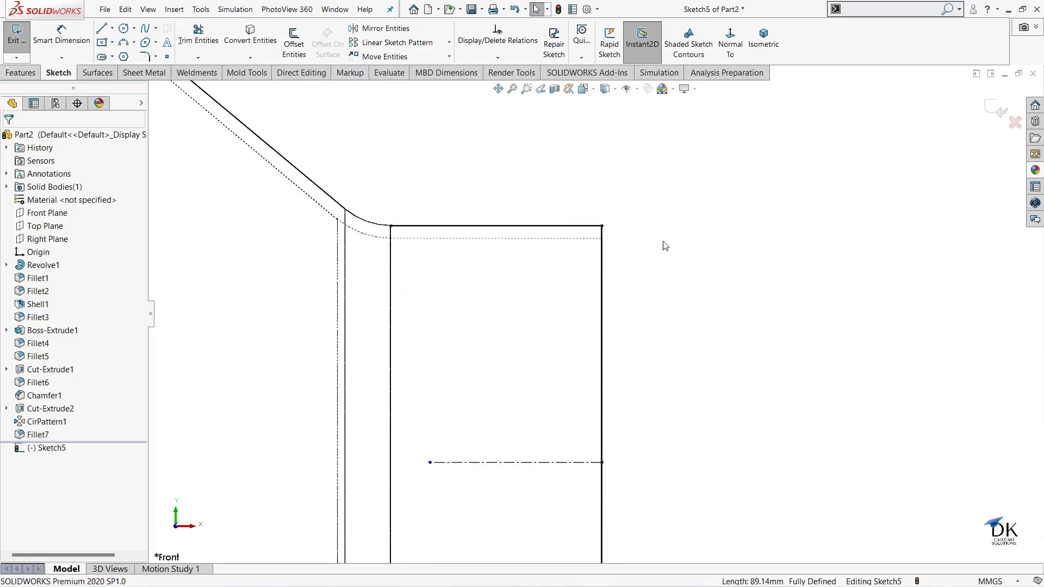
click(590, 239)
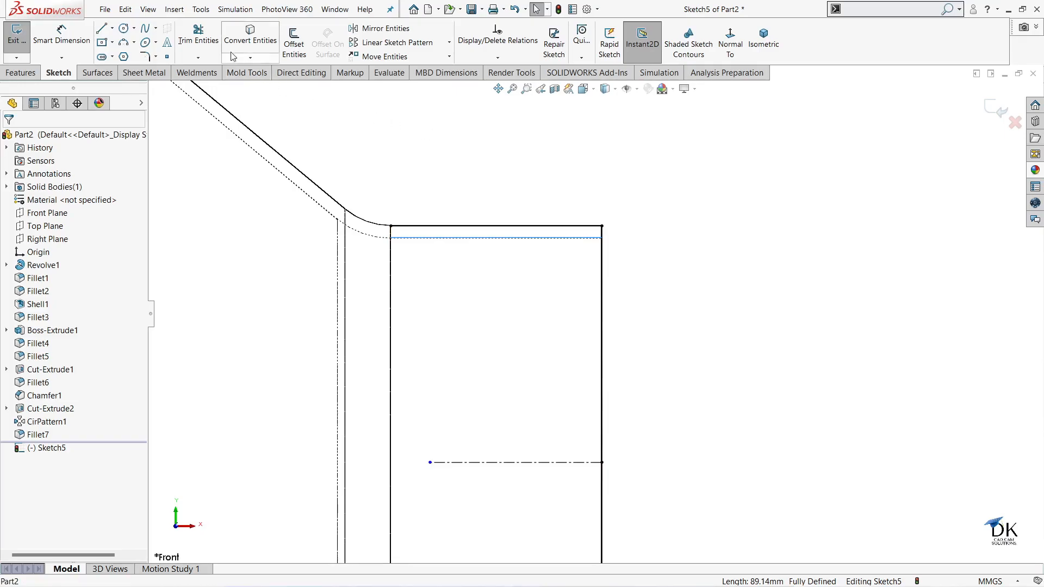
click(250, 35)
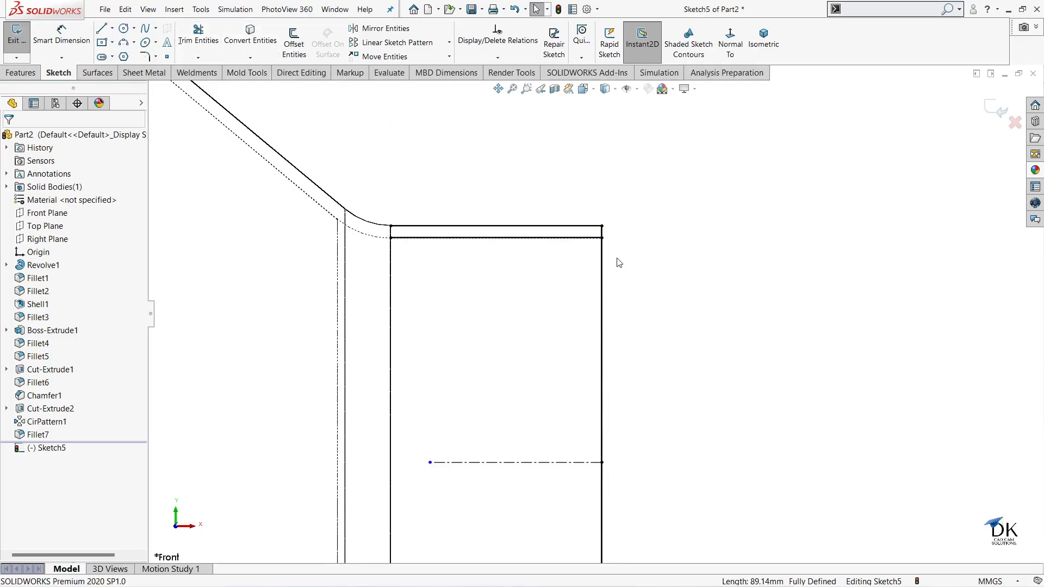
- Draw a 180° 3-point arc with a radius of about 3.6 mm curling outward from the outer corner of the neck's end
scroll(619, 263, down, 2)
scroll(606, 234, down, 2)
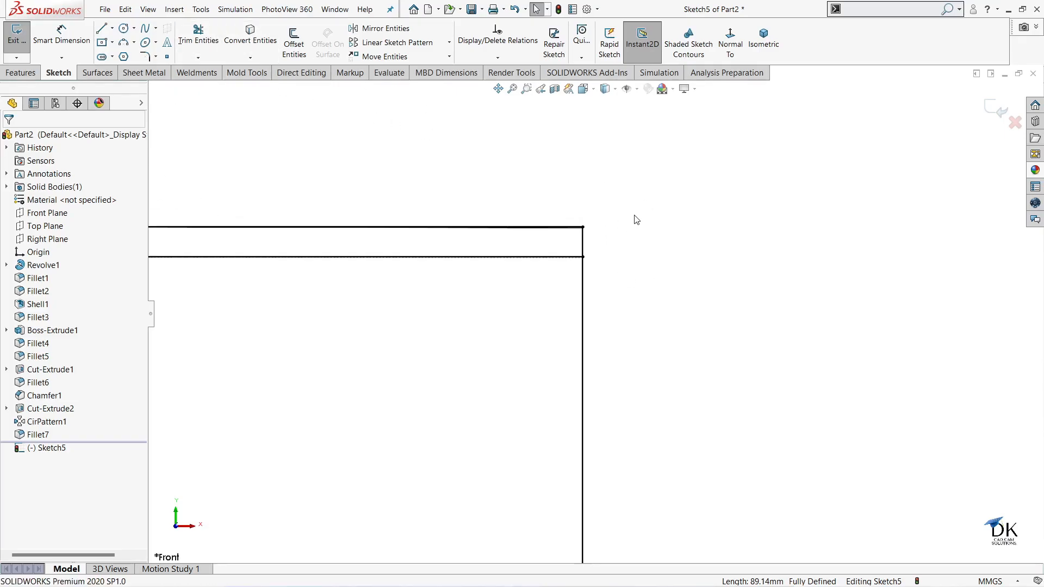
click(124, 44)
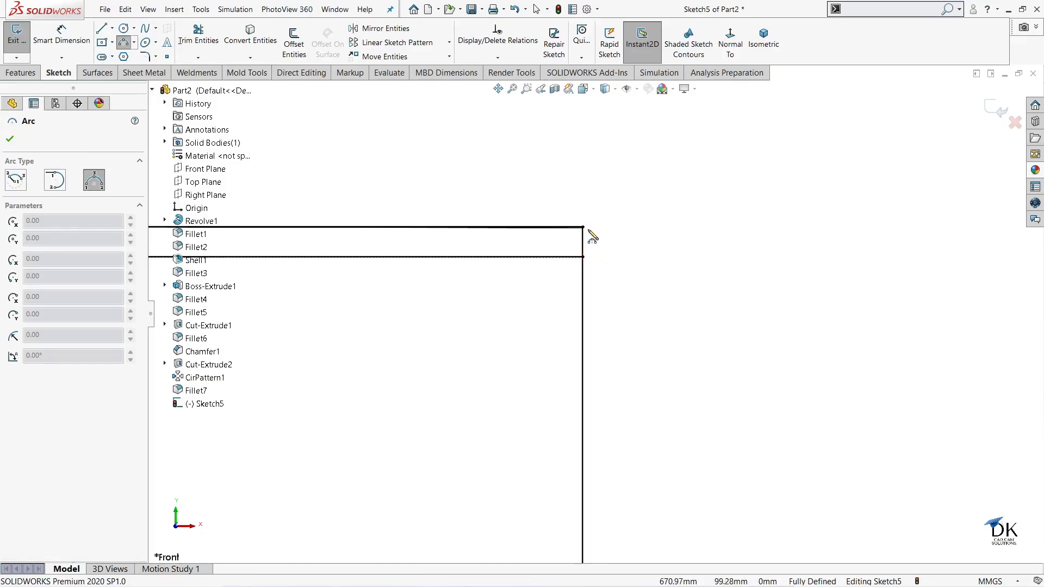
click(584, 228)
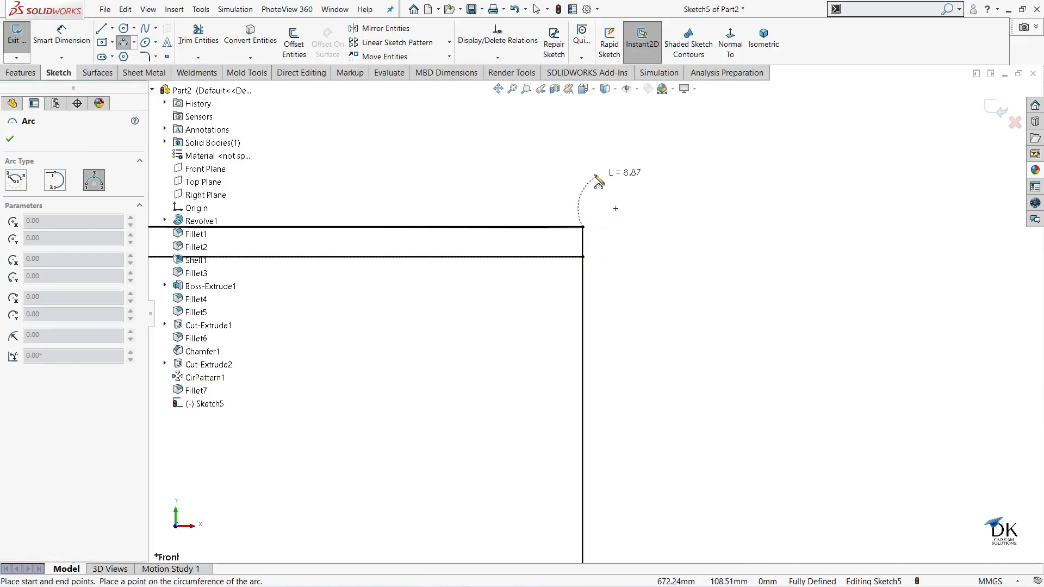
click(574, 186)
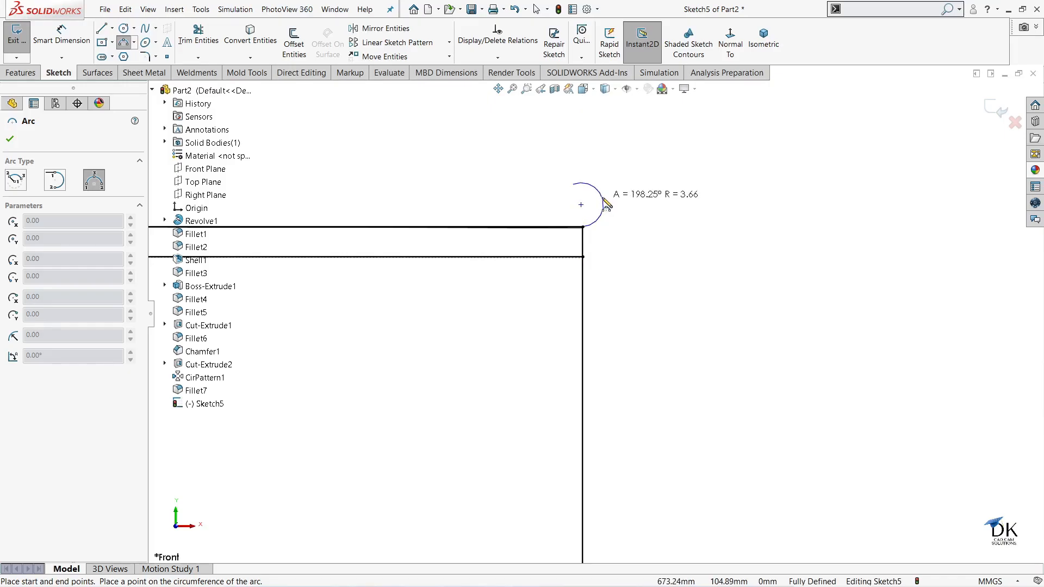
click(599, 205)
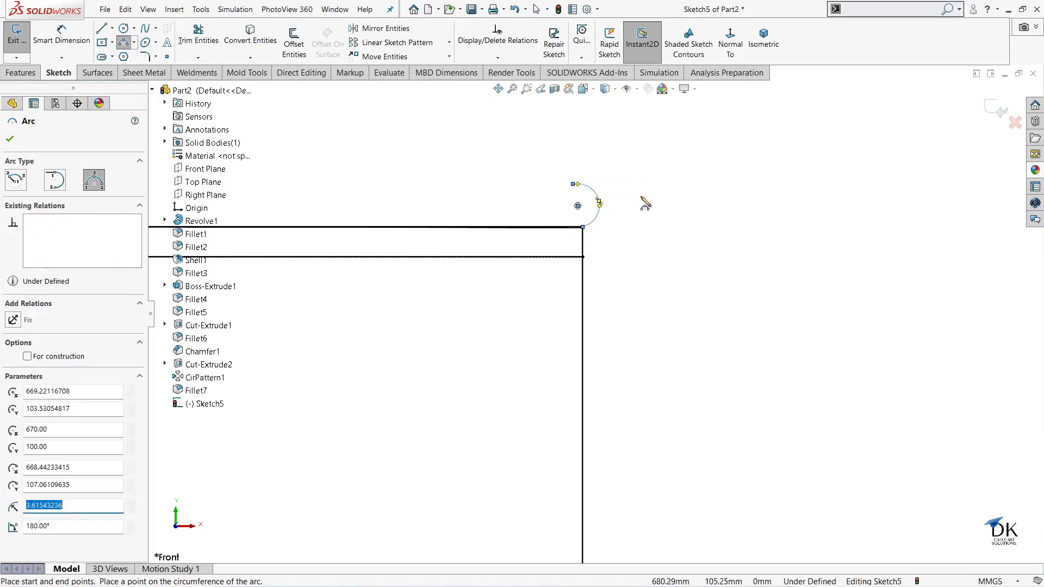
- Draw a second 180° 3-point arc with a radius of about 8.6 mm around the first, starting at the inner corner of the neck's end
click(583, 257)
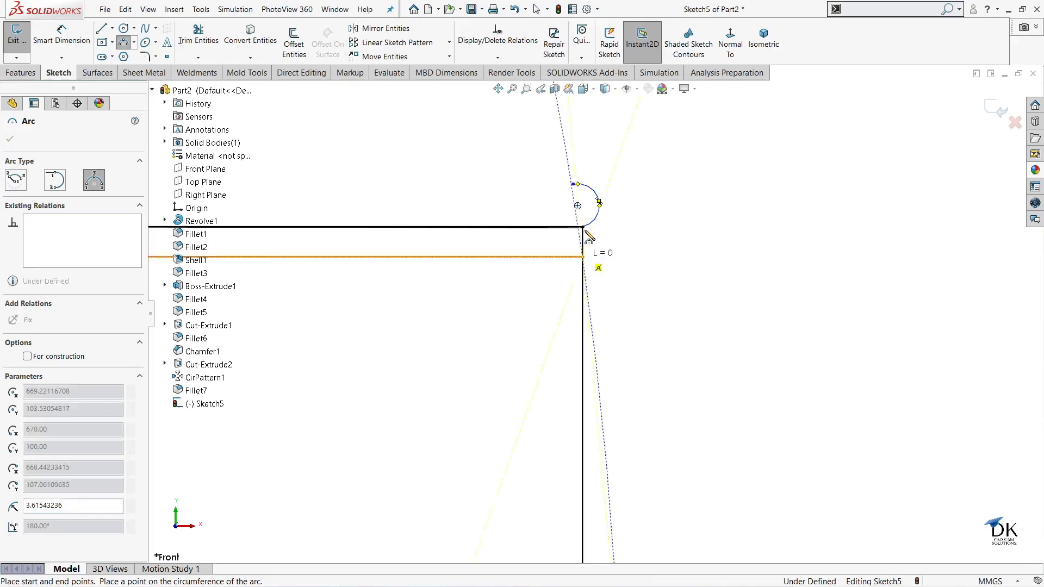
click(573, 156)
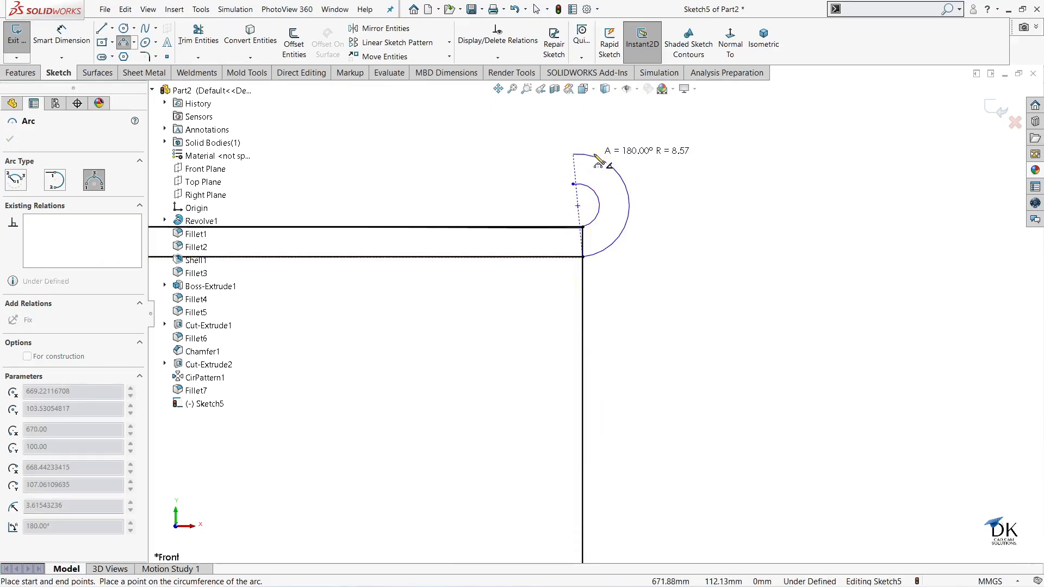
click(595, 157)
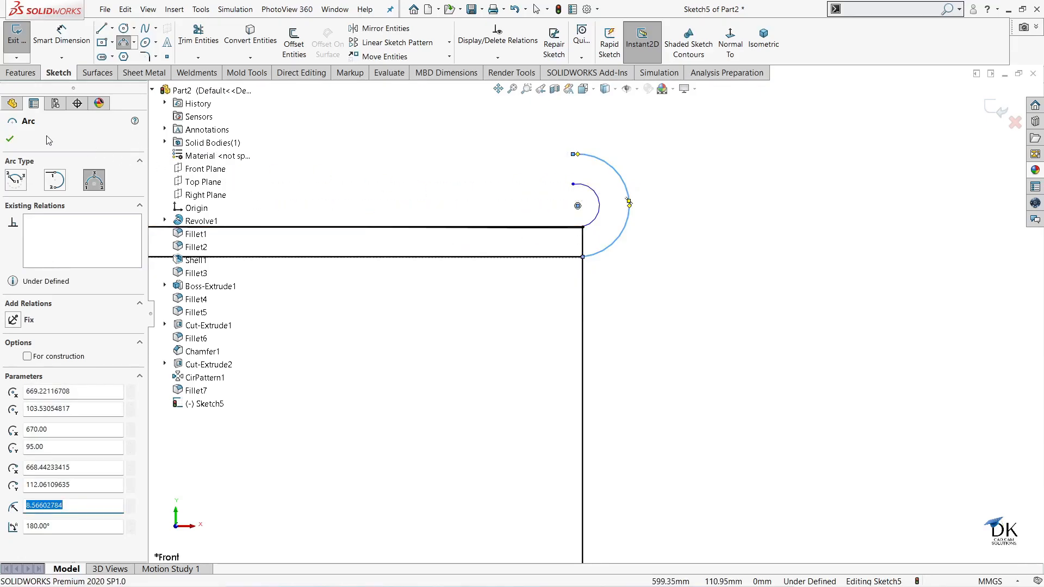
click(11, 140)
- Move the free ends of both arcs back over the neck wall, placing the inner arc's end at about X 665.3, Y 106.2 mm
drag(574, 155, 534, 163)
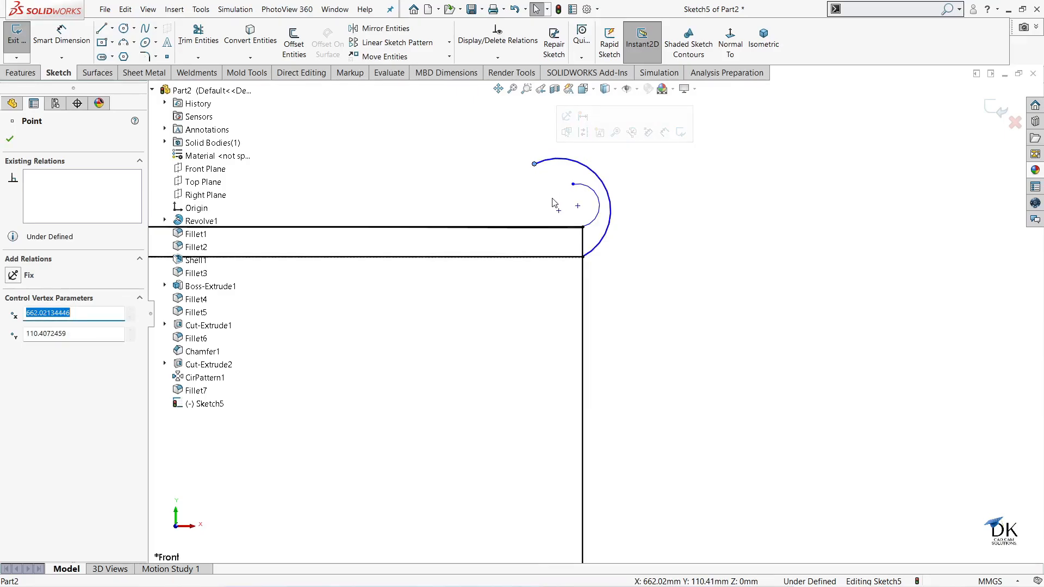
drag(565, 210, 556, 191)
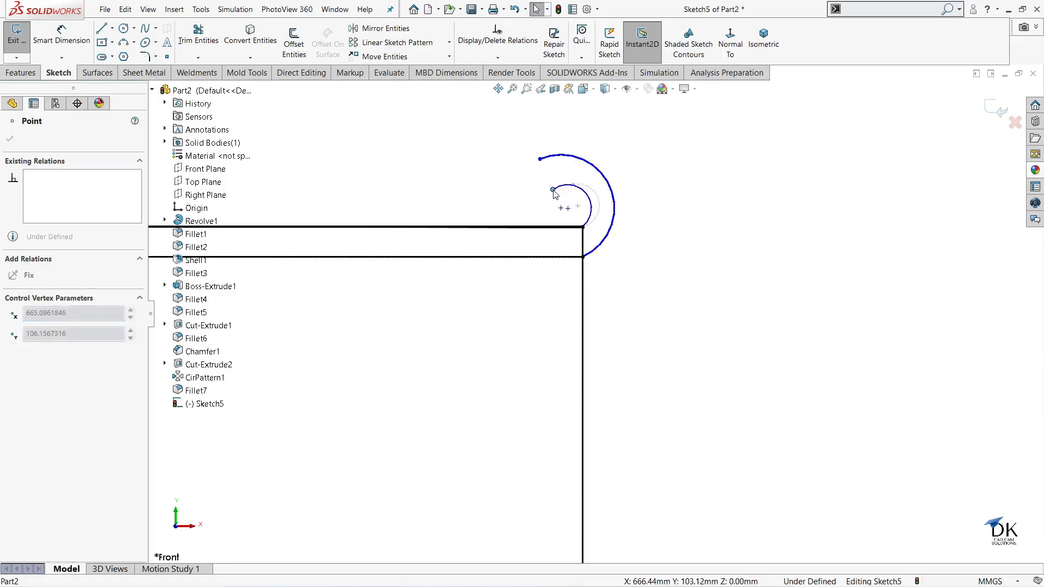
drag(555, 191, 554, 190)
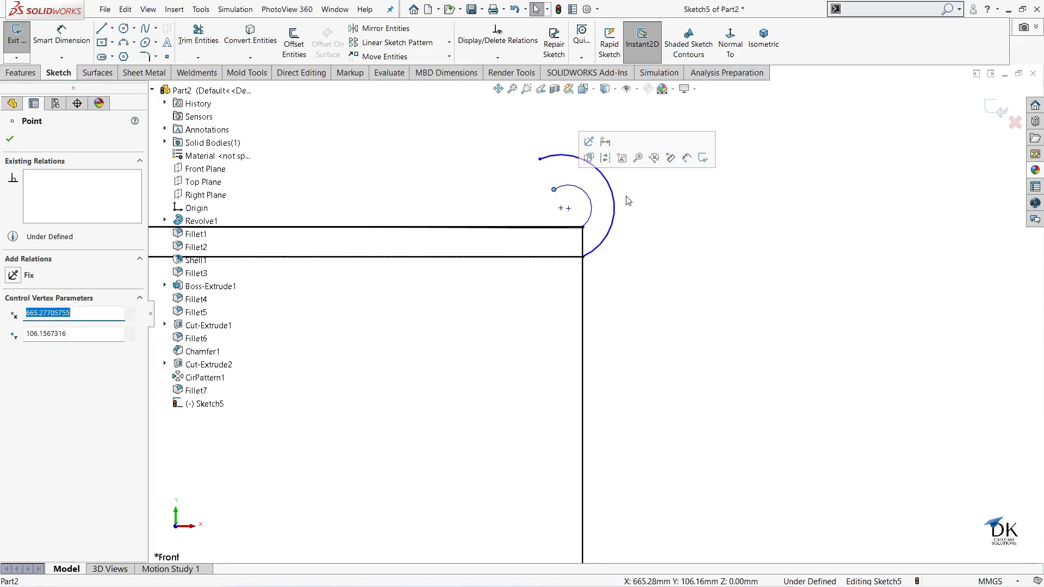
- Dimension the inner arc's radius as 4 mm
scroll(628, 204, down, 1)
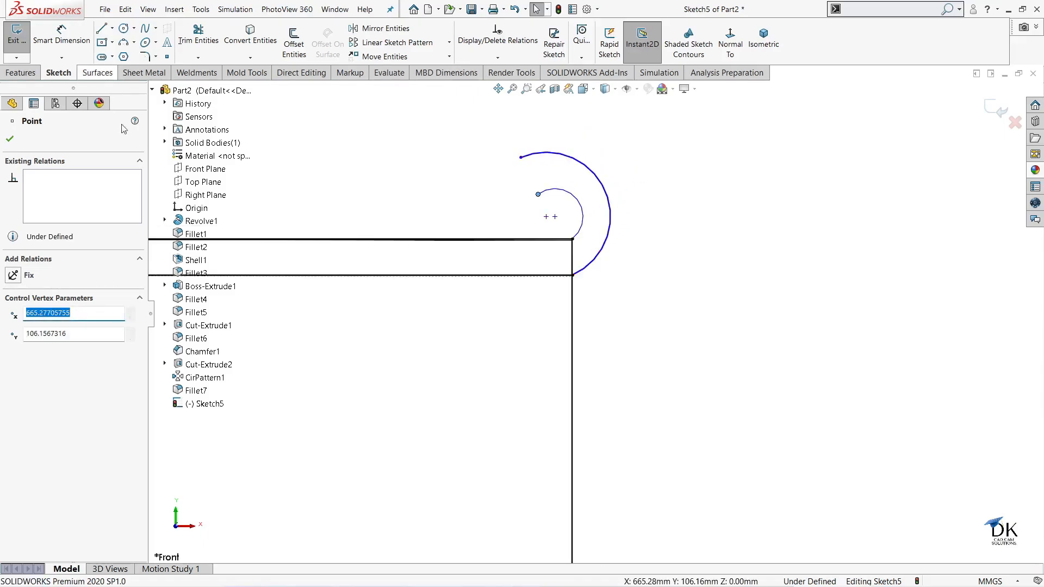
click(62, 36)
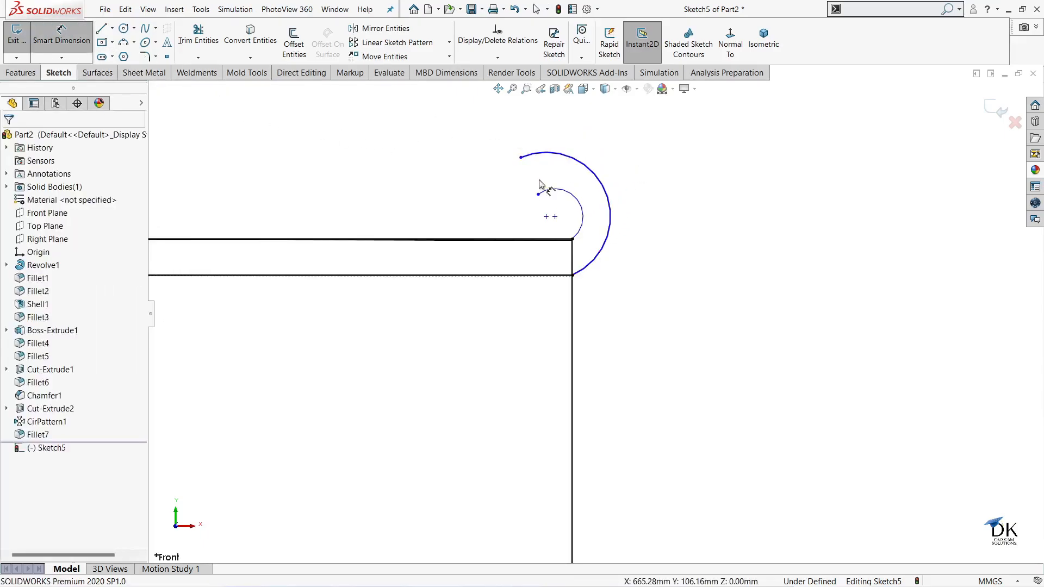
click(563, 192)
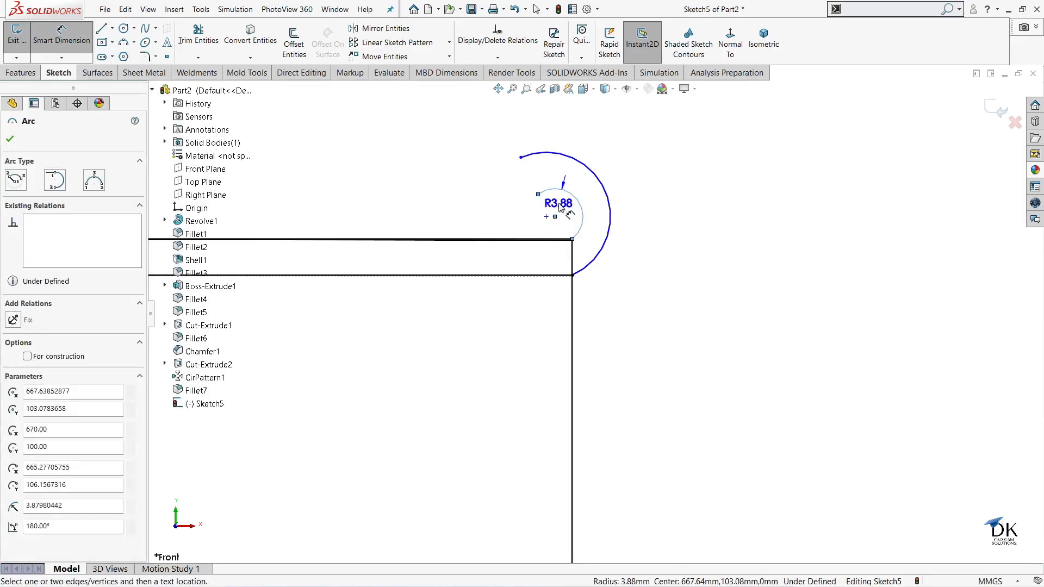
click(560, 203)
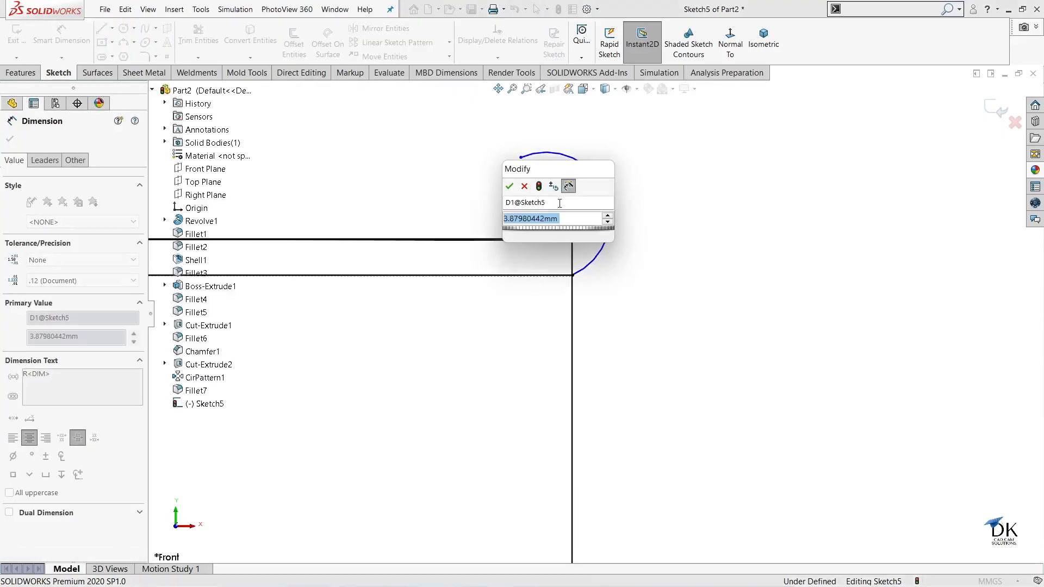
text(4)
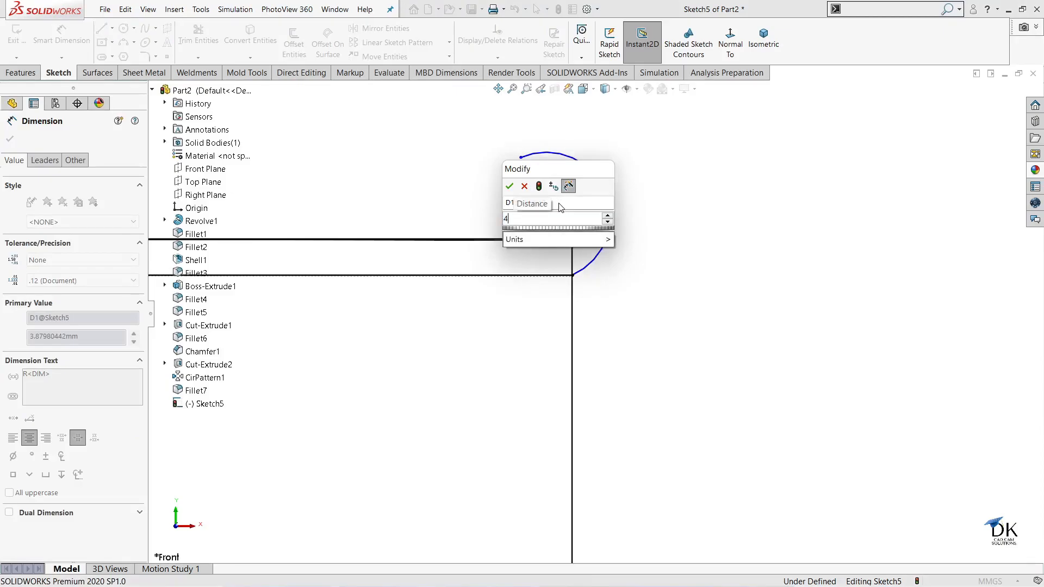
key(Return)
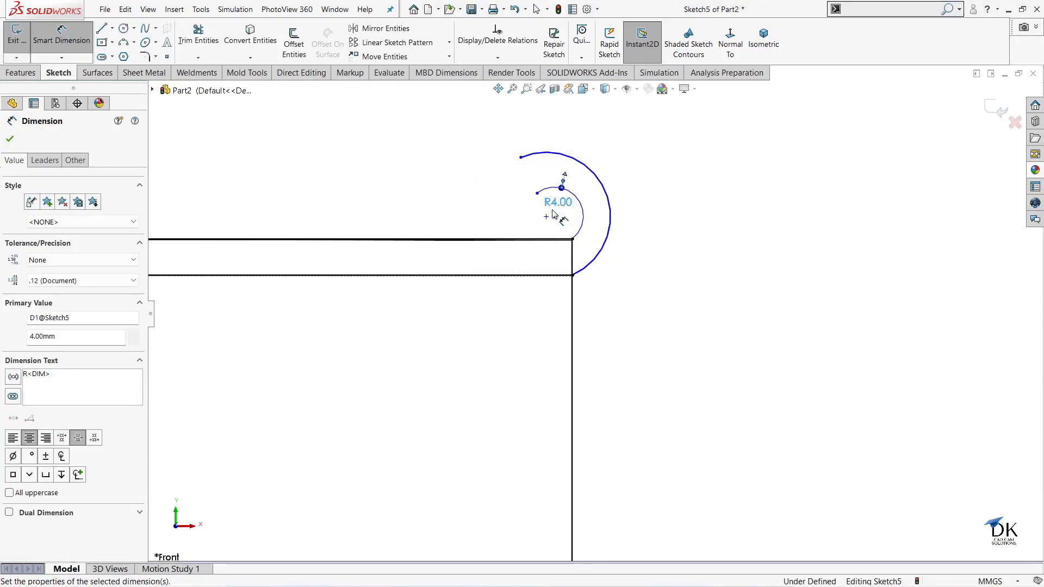
- Dimension the outer arc's radius as 8 mm
click(581, 167)
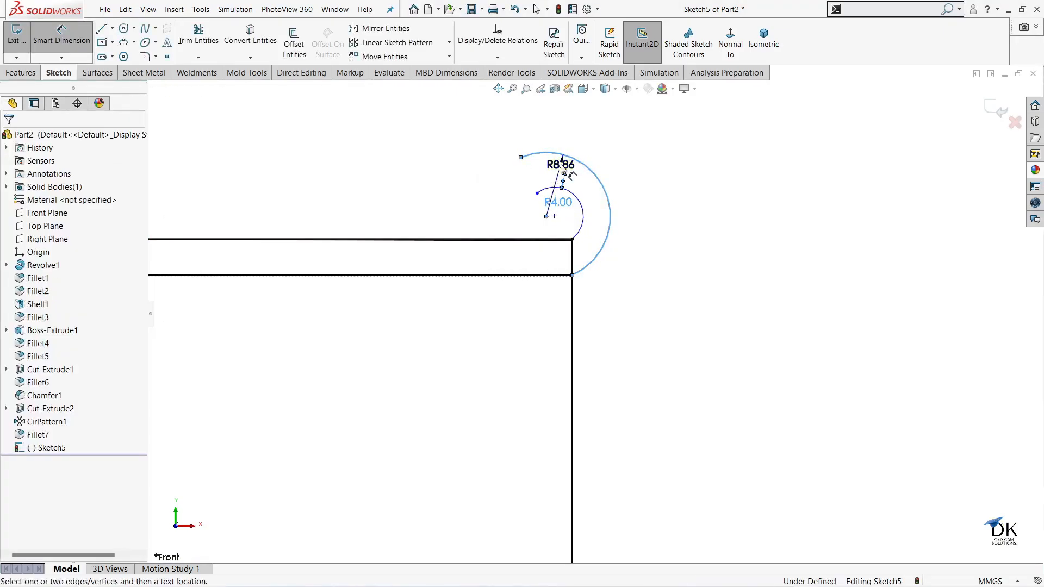
click(562, 169)
text(8)
key(Return)
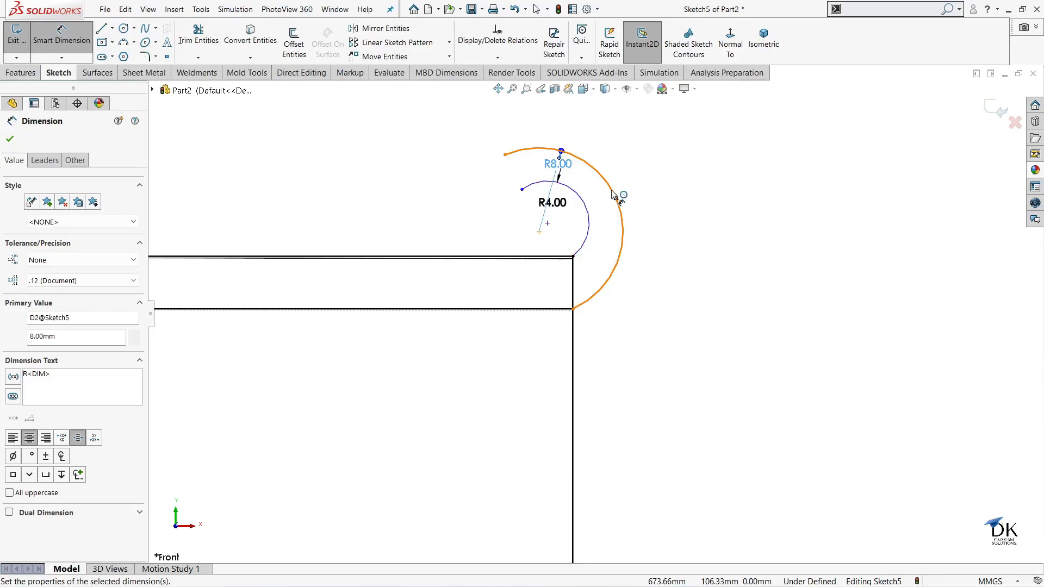
- Dimension the horizontal distance between the outer arc's center and the outer corner of the neck's end as 2 mm
click(615, 194)
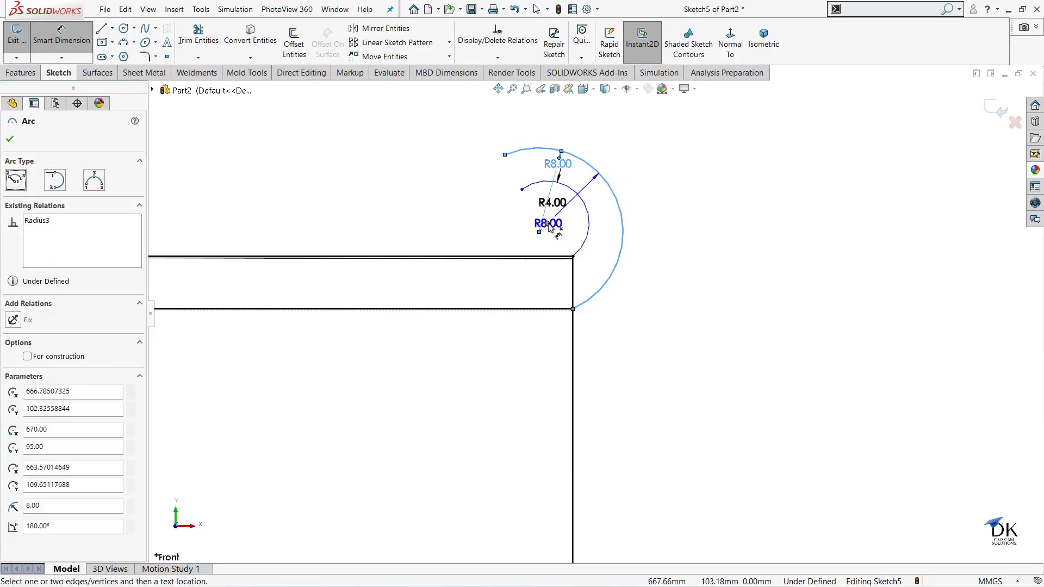
click(573, 256)
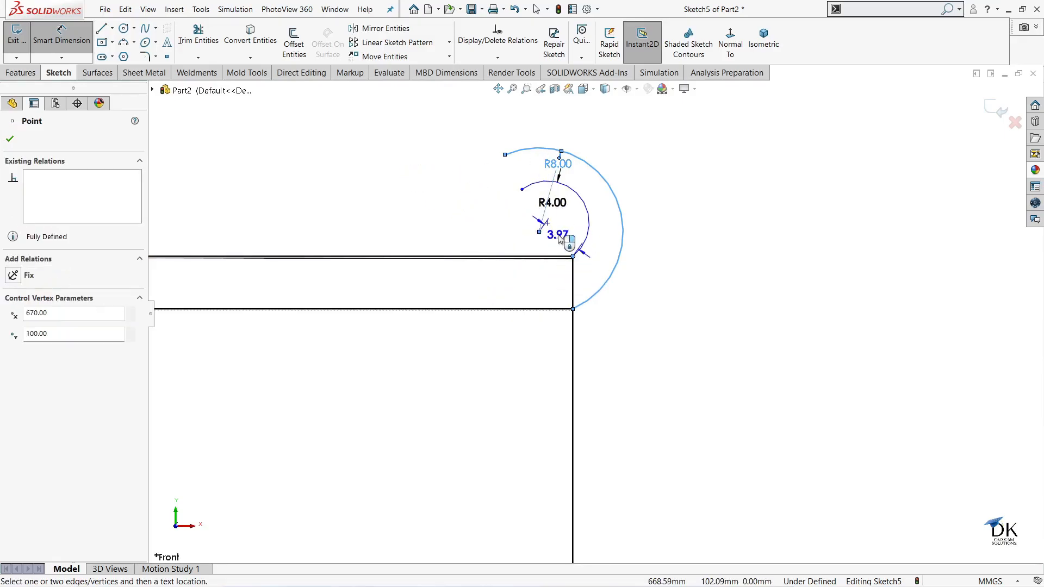
click(563, 236)
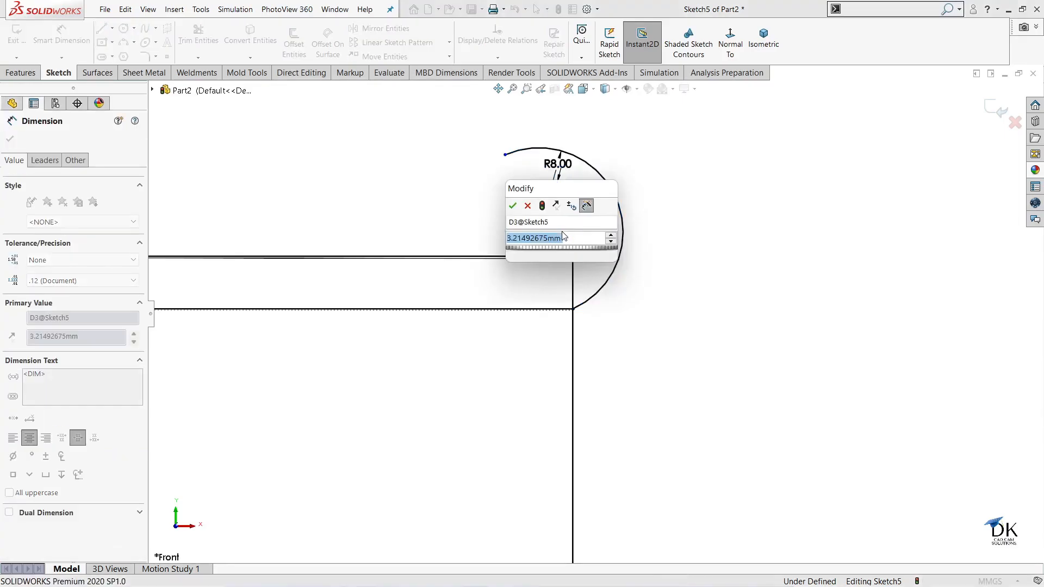
text(2)
key(Return)
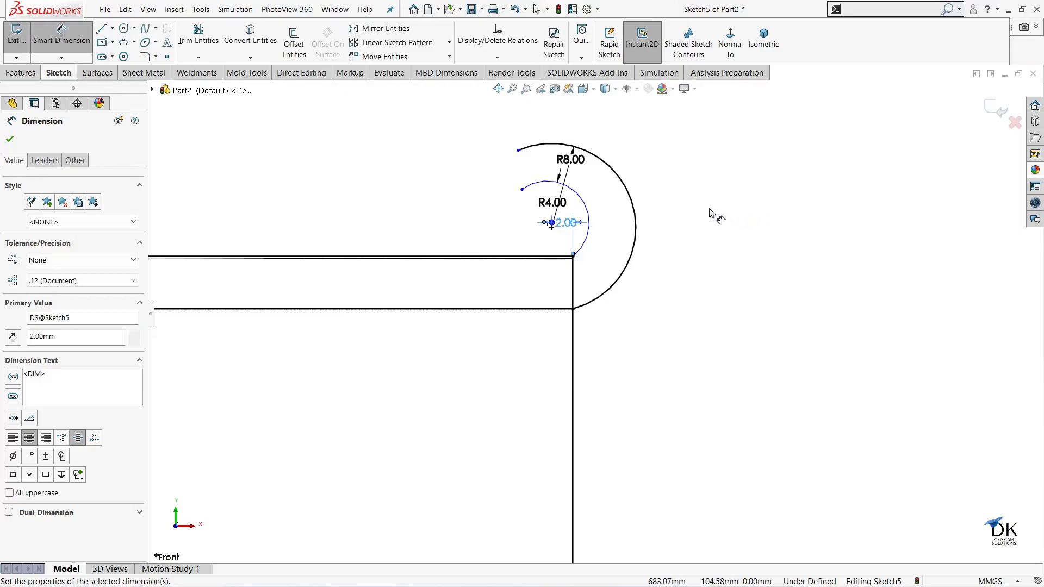
click(518, 151)
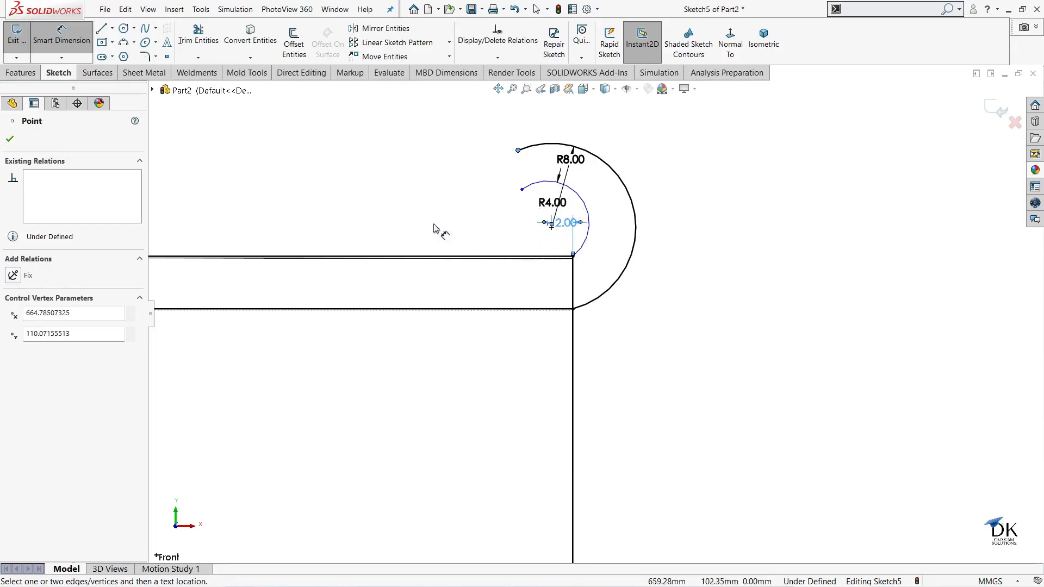
click(11, 140)
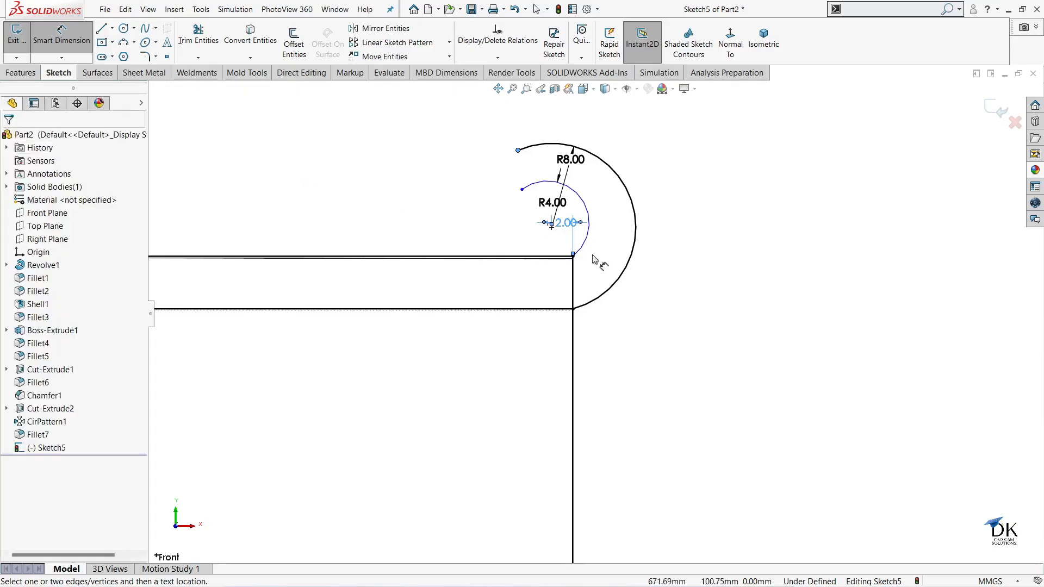
click(552, 228)
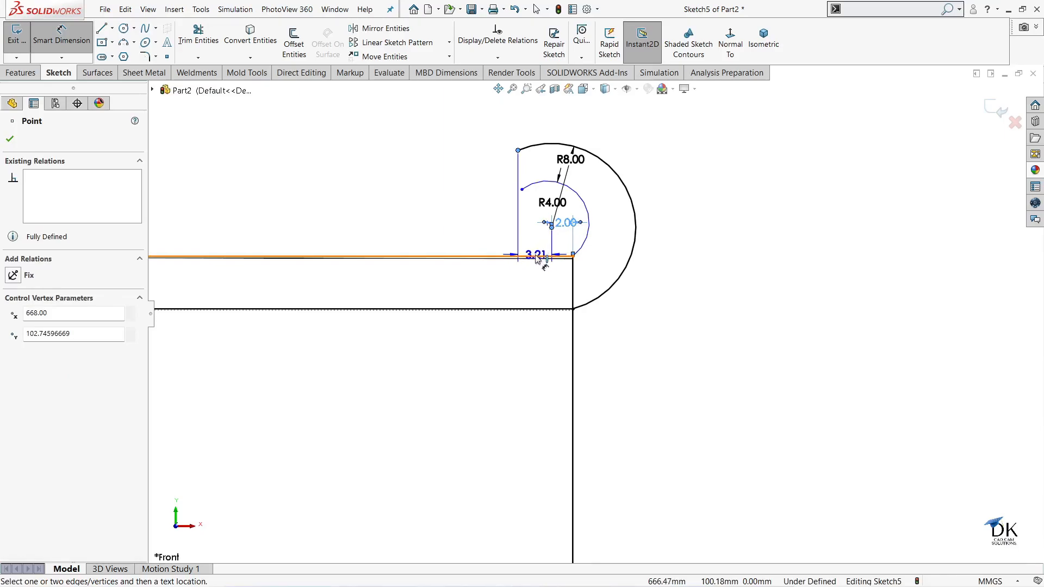
click(573, 256)
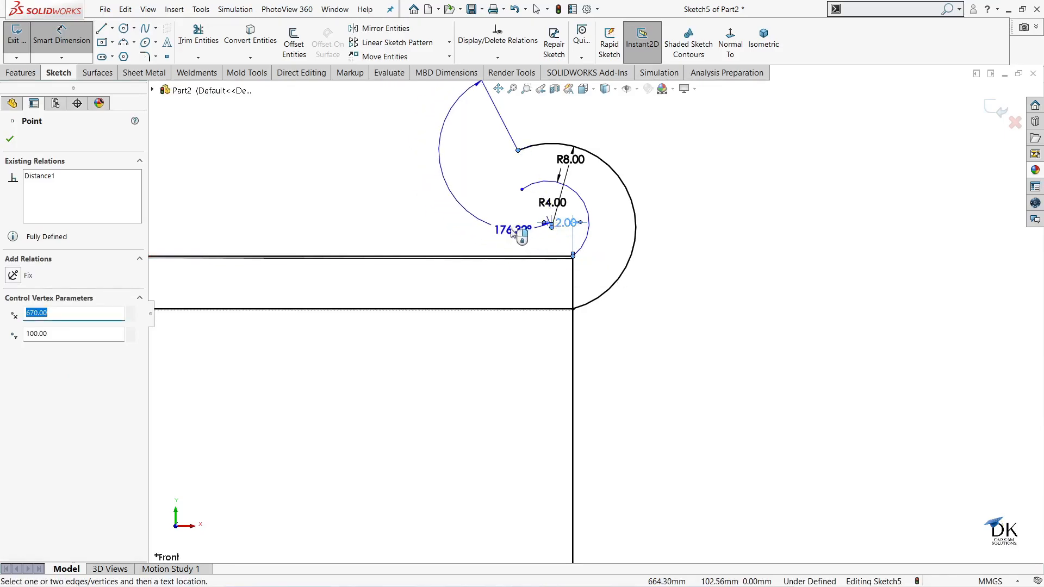
key(Escape)
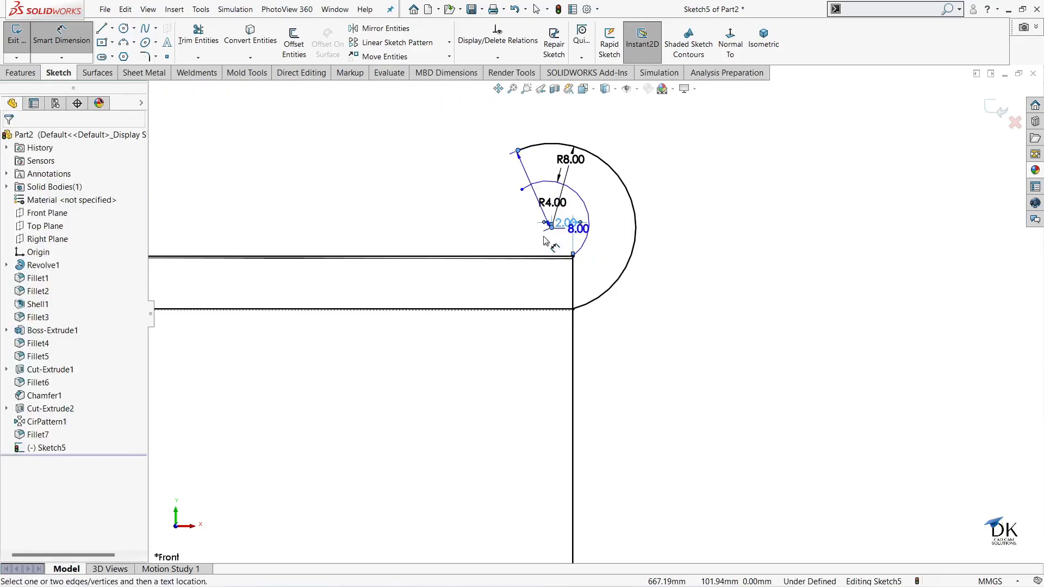
key(Escape)
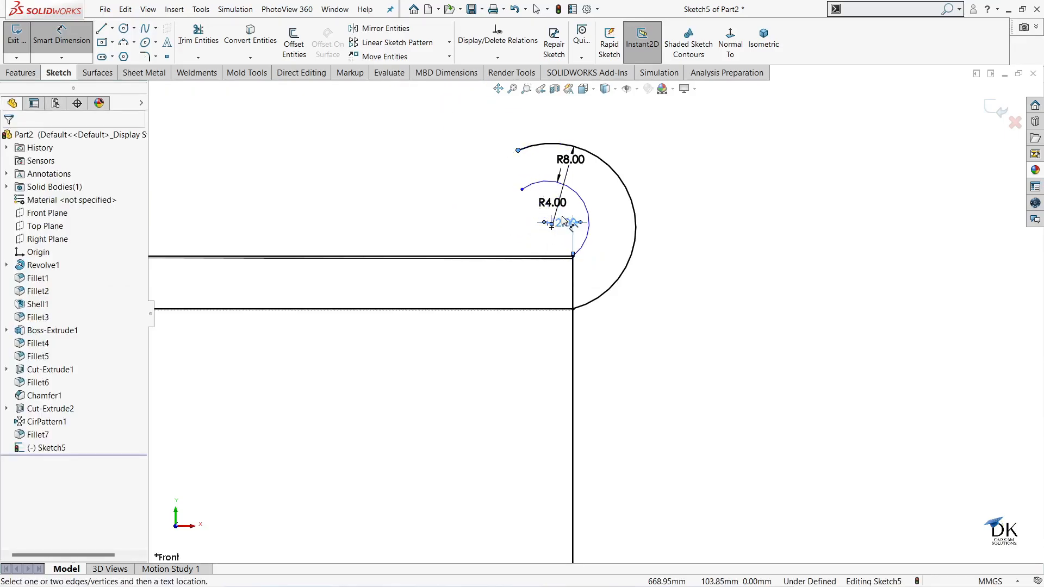
- Dimension the horizontal distance from the outer arc's free end to the neck's end line as 4 mm
click(517, 150)
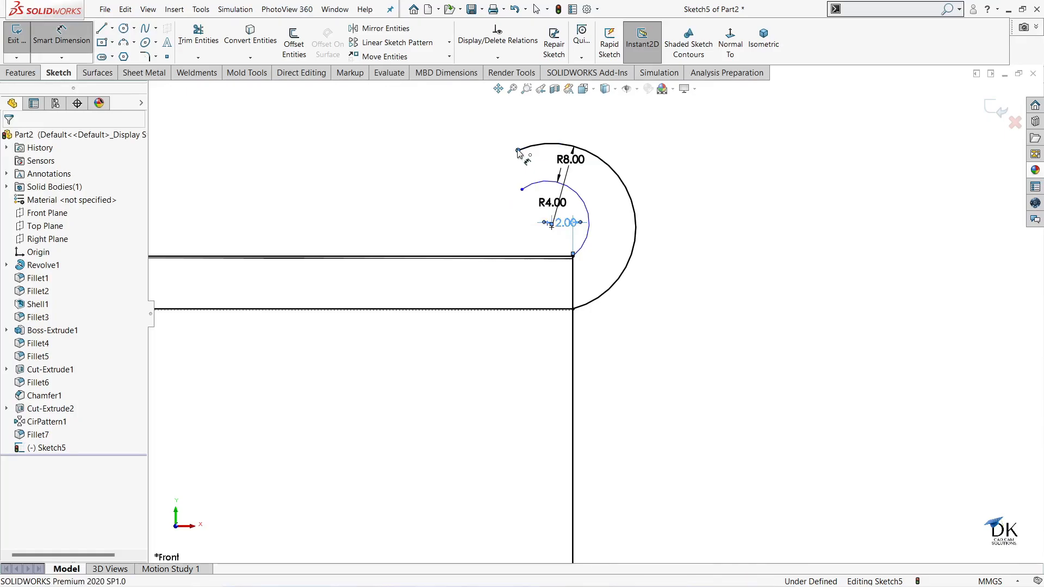
click(573, 267)
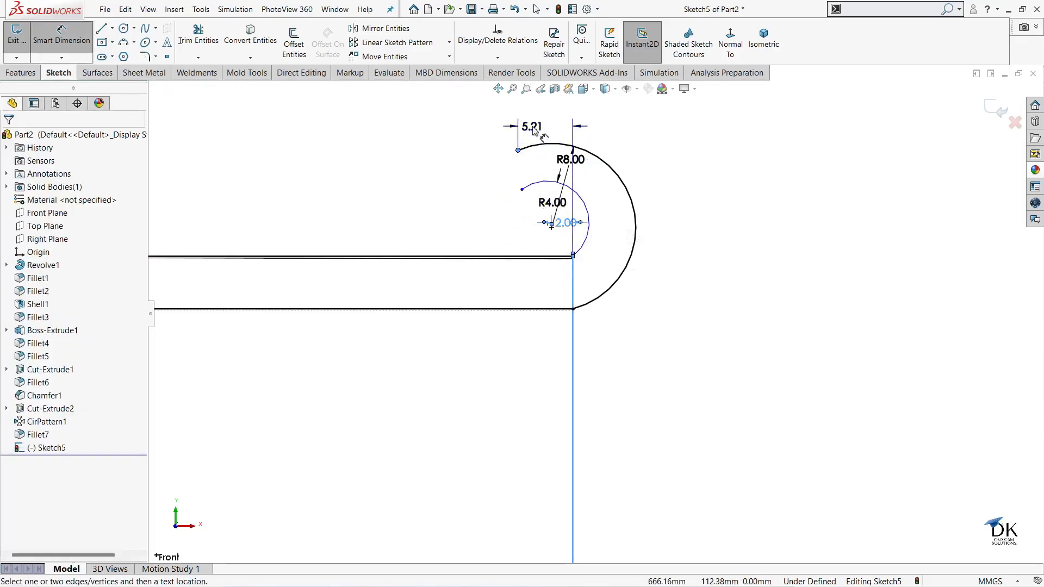
click(534, 129)
text(4)
key(Return)
- Set the horizontal distance between the outer arc's free end and the neck's end line to 8 mm
double_click(546, 122)
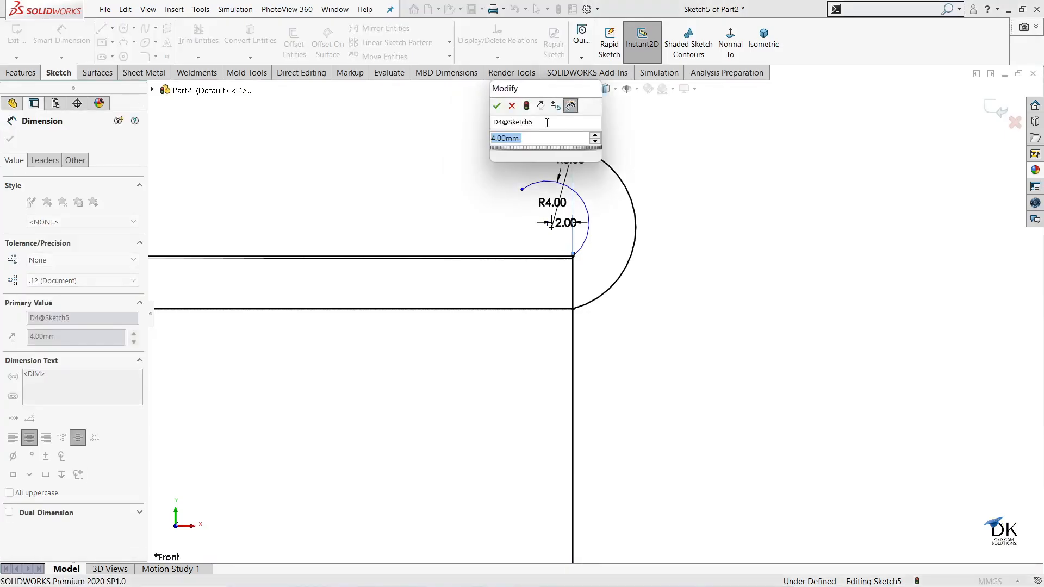
text(8)
key(Return)
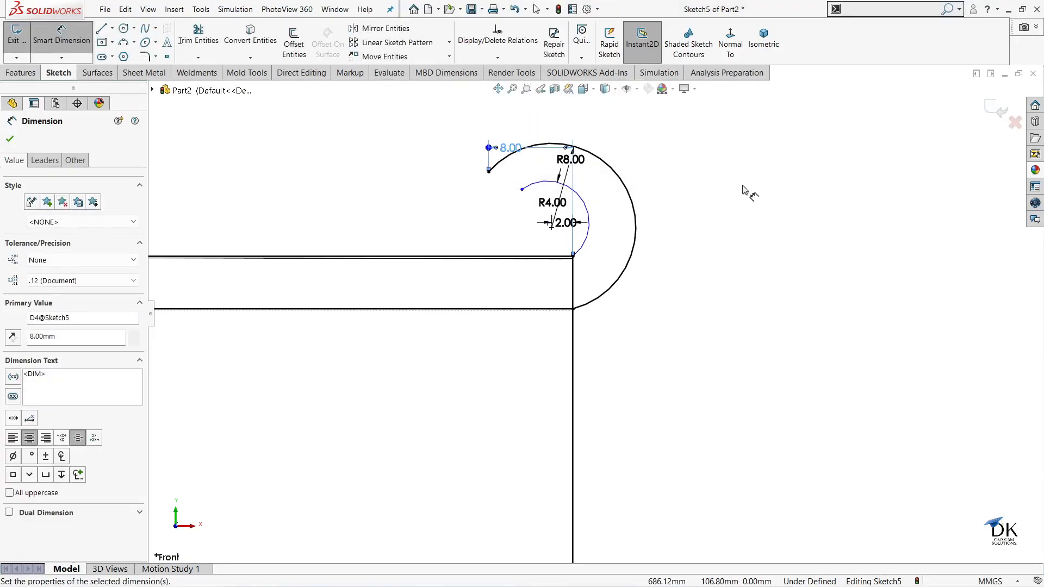
- Dimension the horizontal distance from the inner arc's free end to the neck's end line as 6 mm
click(522, 190)
click(573, 288)
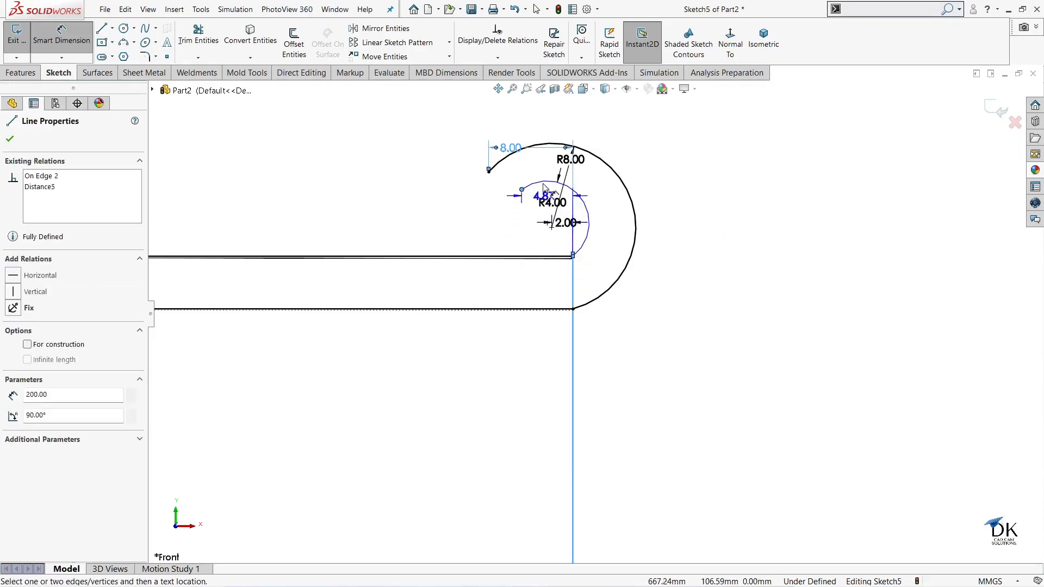
click(539, 174)
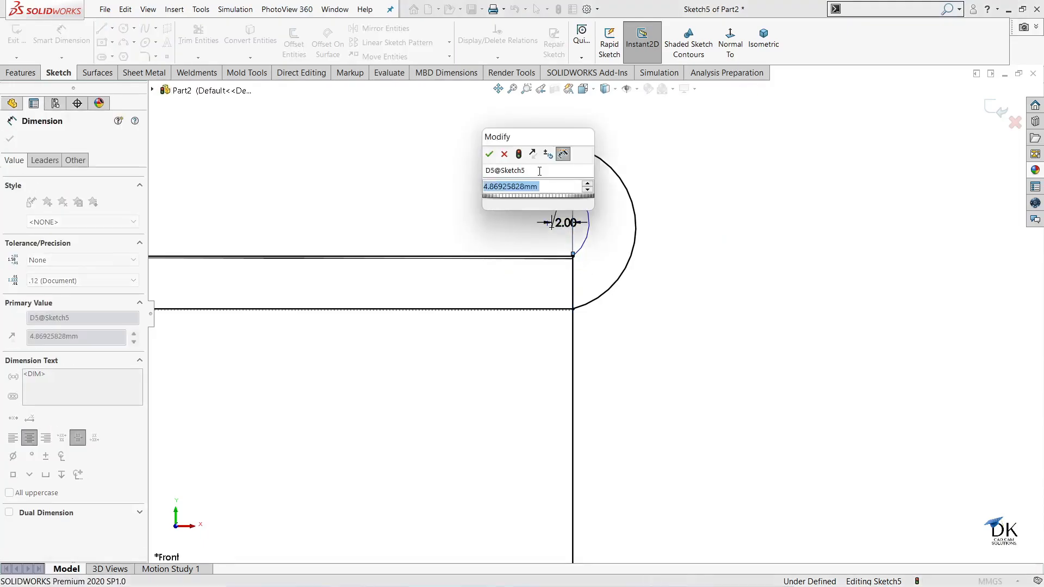
text(6)
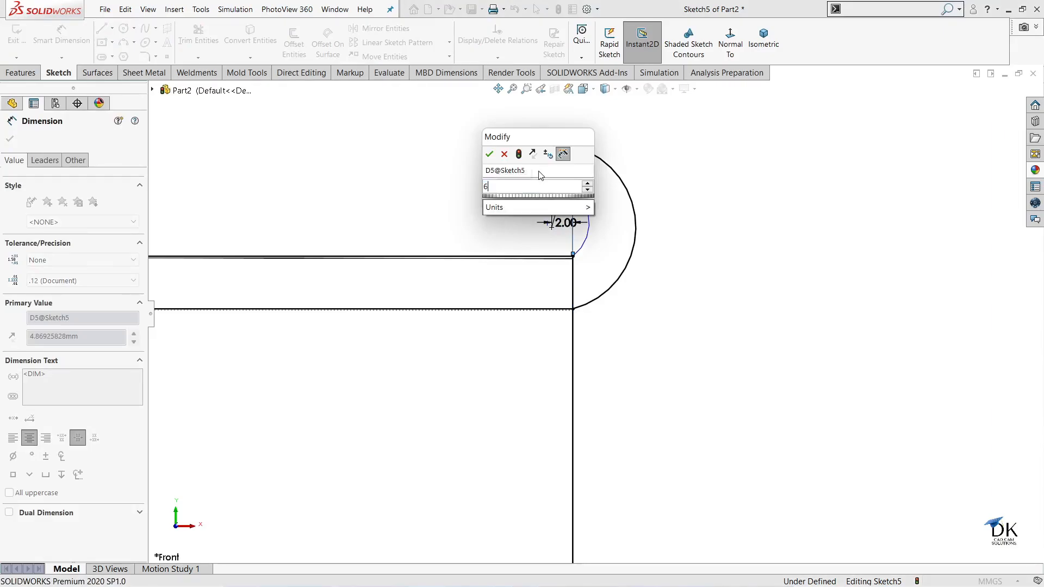
key(Return)
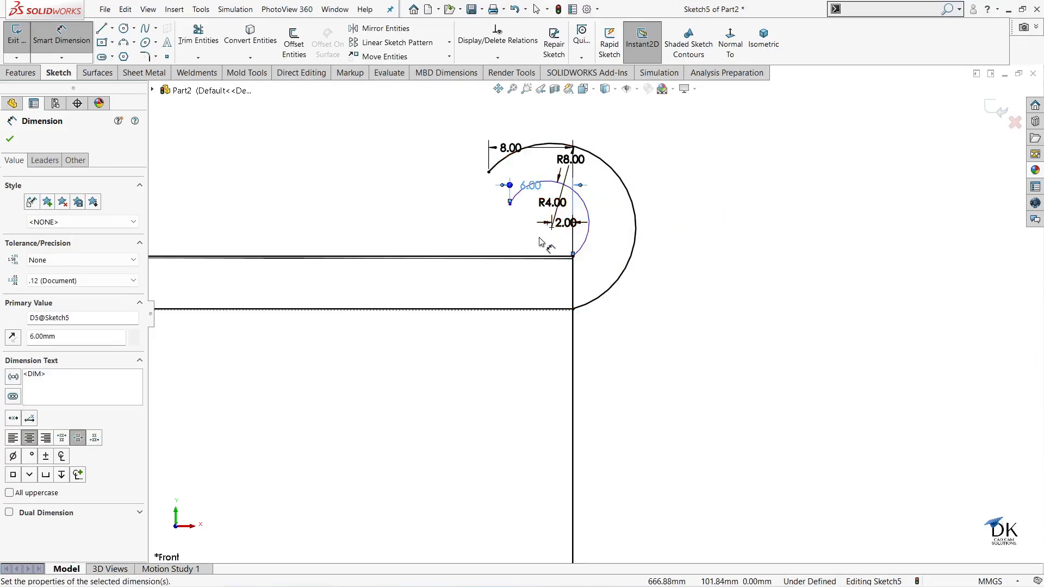
- Dimension the vertical distance from the inner arc's center to the neck's outer edge line as 2.5 mm
click(547, 222)
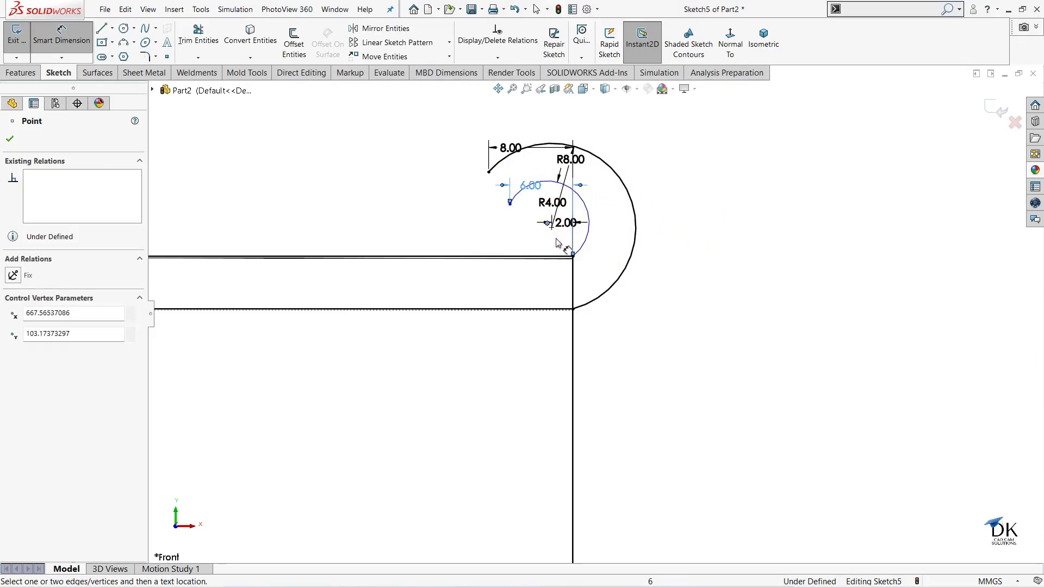
click(560, 256)
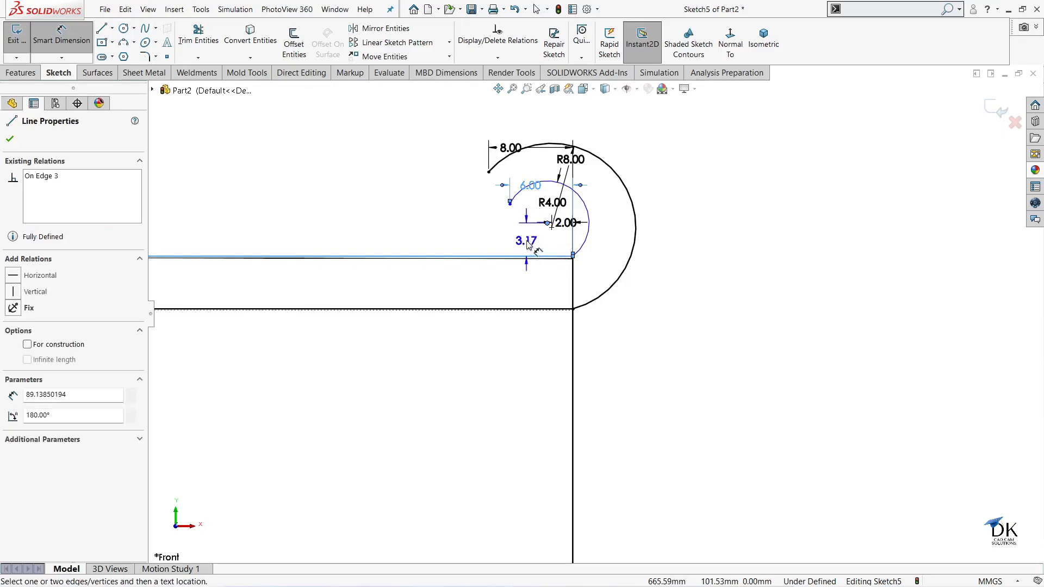
click(527, 243)
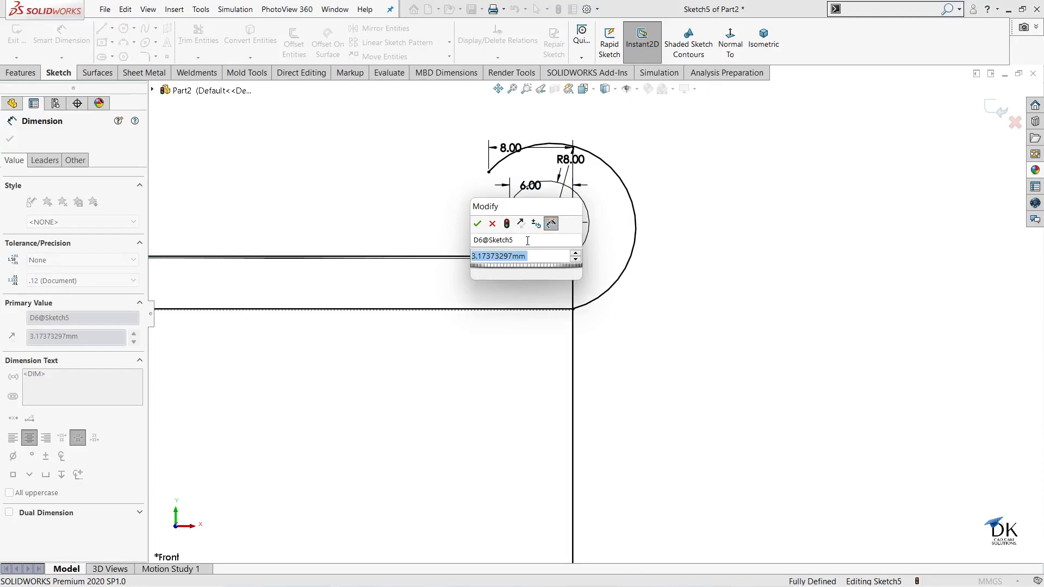
text(2.5)
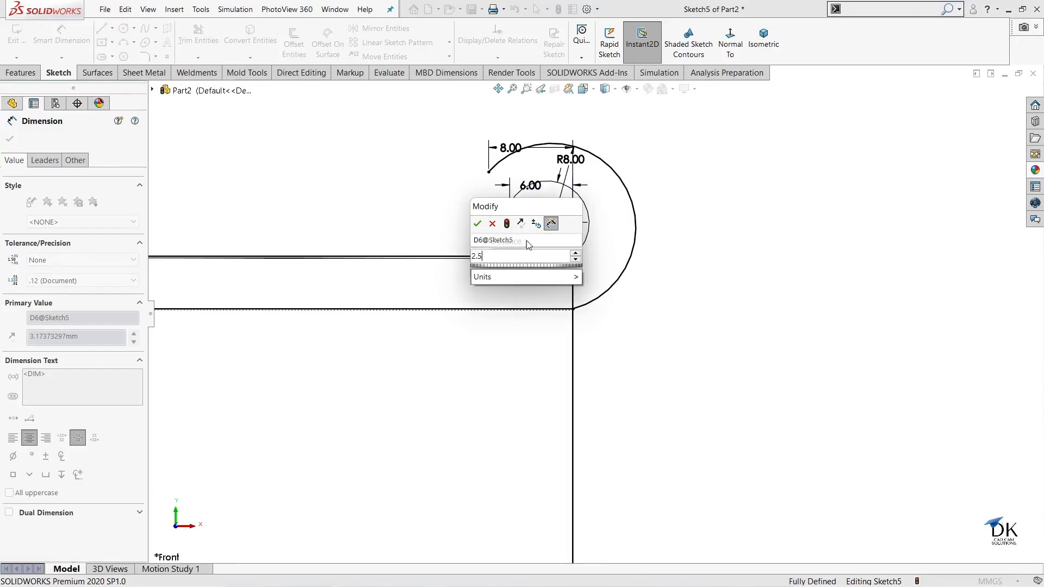
key(Return)
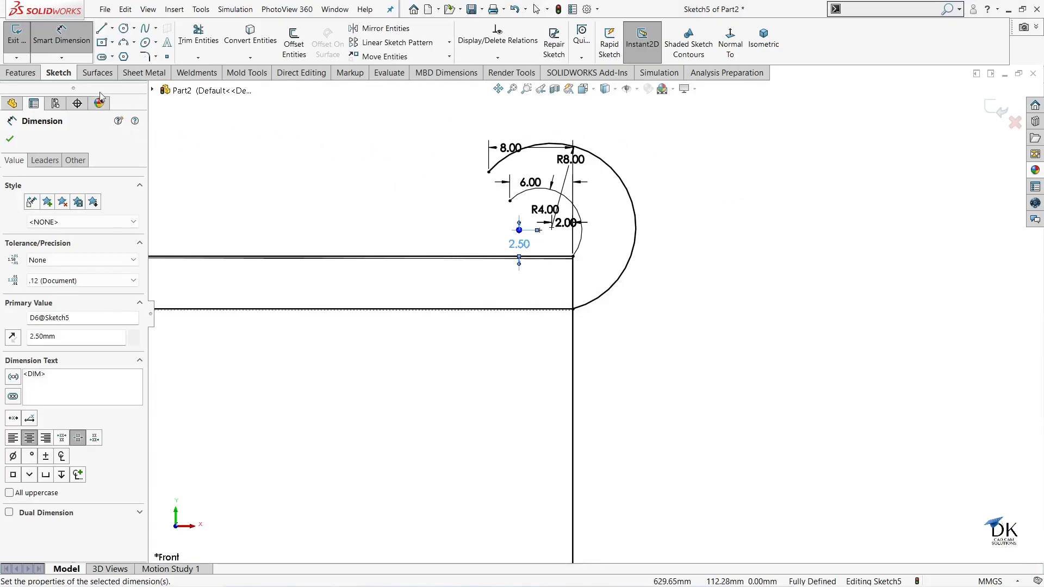
- Join the free ends of the outer and inner arcs with a 3-point arc of about 1.75 mm radius bulging outward
click(125, 45)
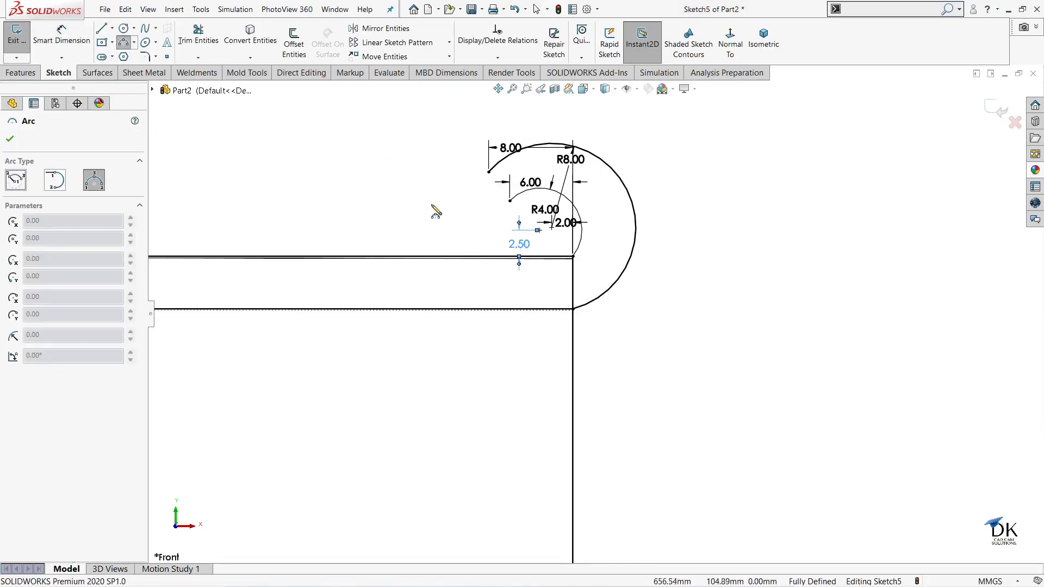
click(488, 171)
click(509, 201)
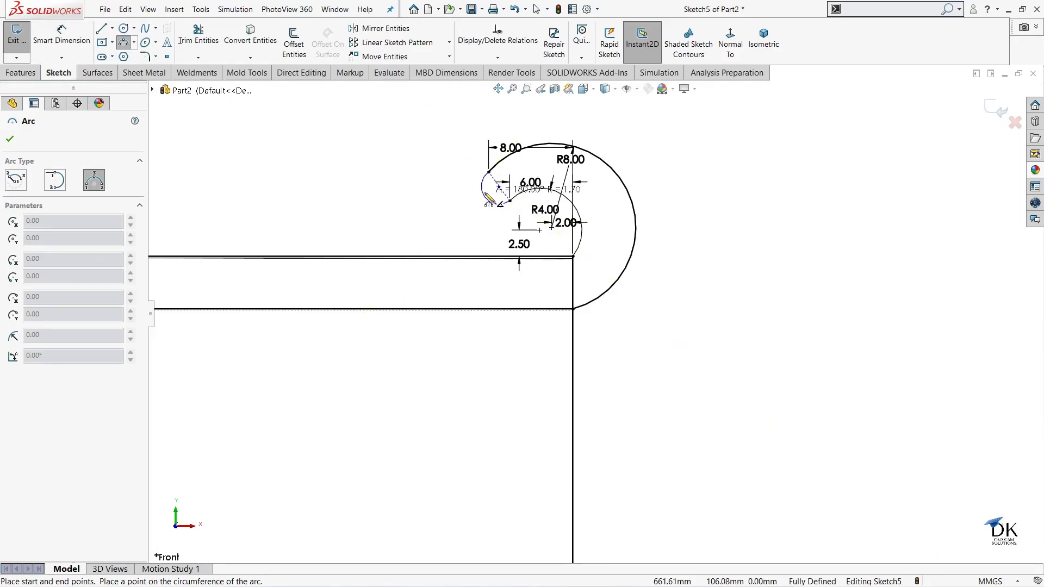
click(488, 198)
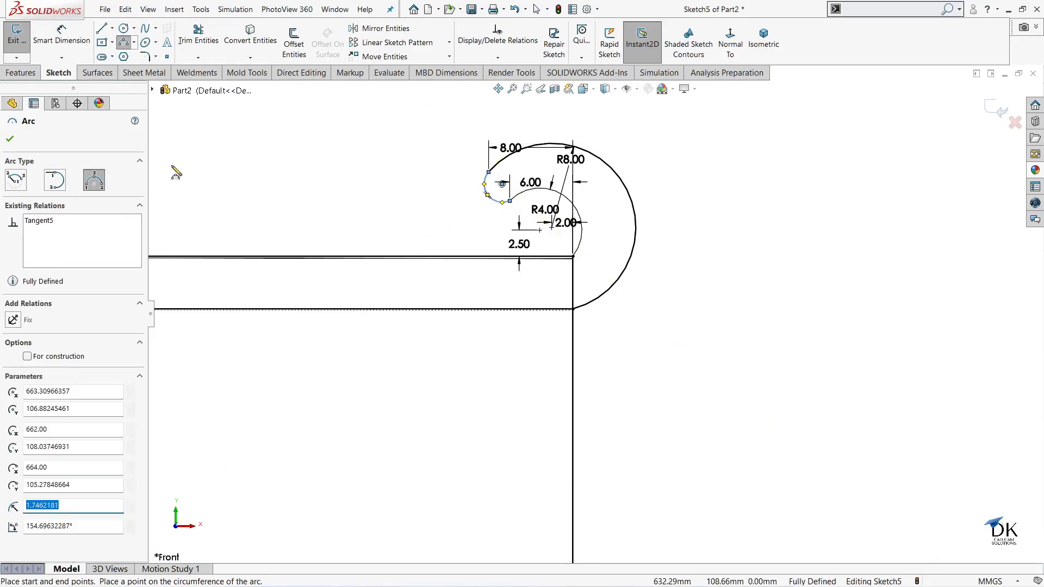
click(10, 139)
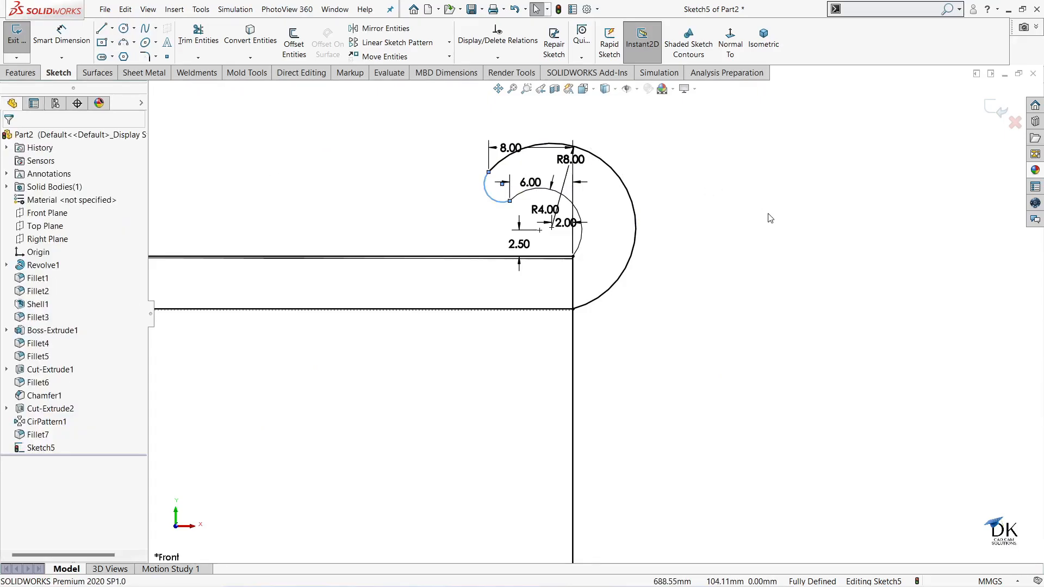
- Trim the surplus neck outline lines with Power trim so only the closed lip profile and centerline remain, and exit the sketch
scroll(766, 220, up, 3)
scroll(712, 270, up, 3)
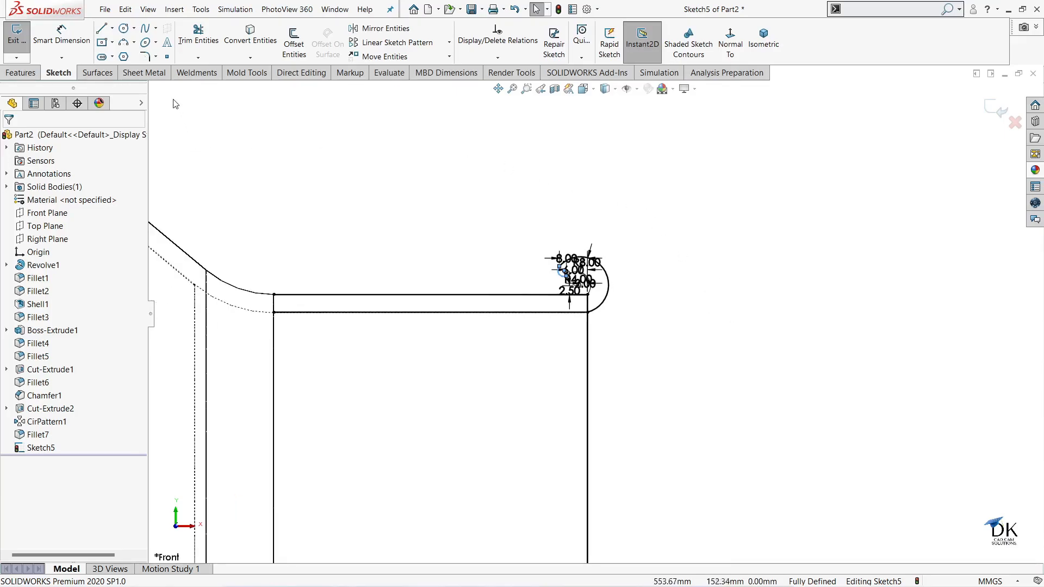
click(198, 36)
drag(446, 243, 474, 340)
scroll(651, 421, up, 2)
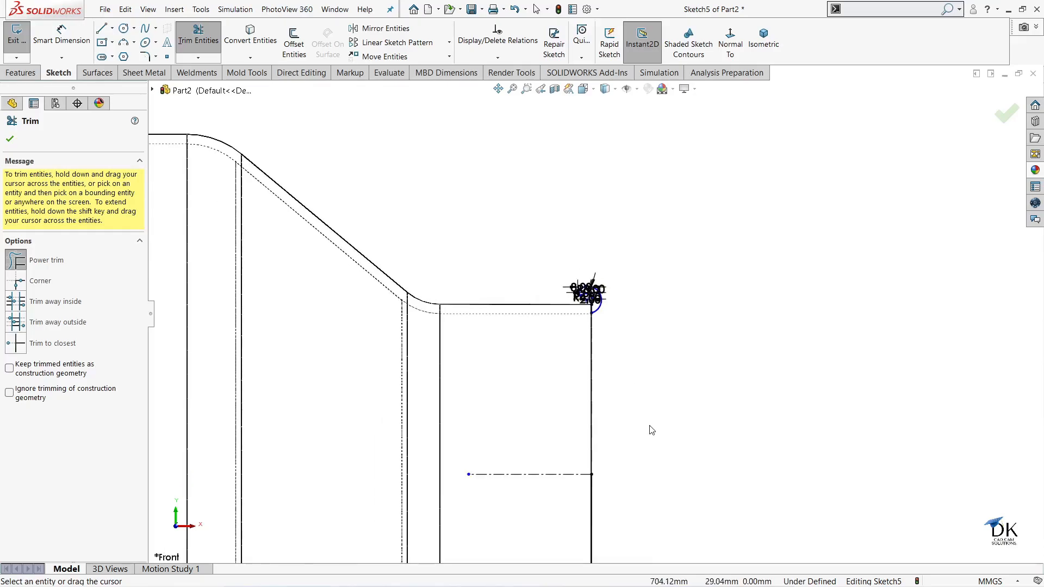
scroll(652, 430, up, 1)
drag(633, 458, 560, 484)
scroll(603, 305, down, 8)
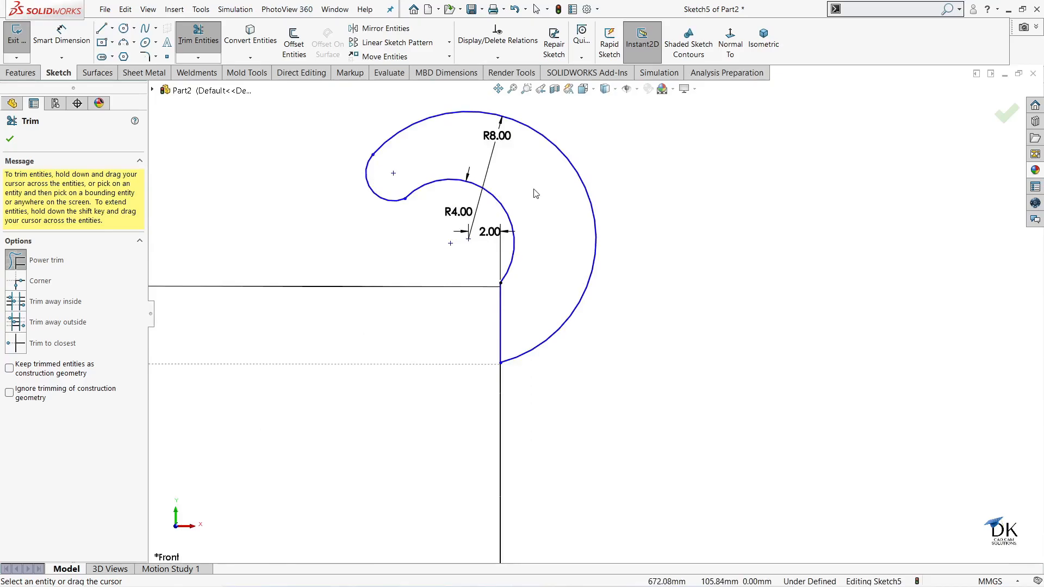
scroll(536, 212, down, 1)
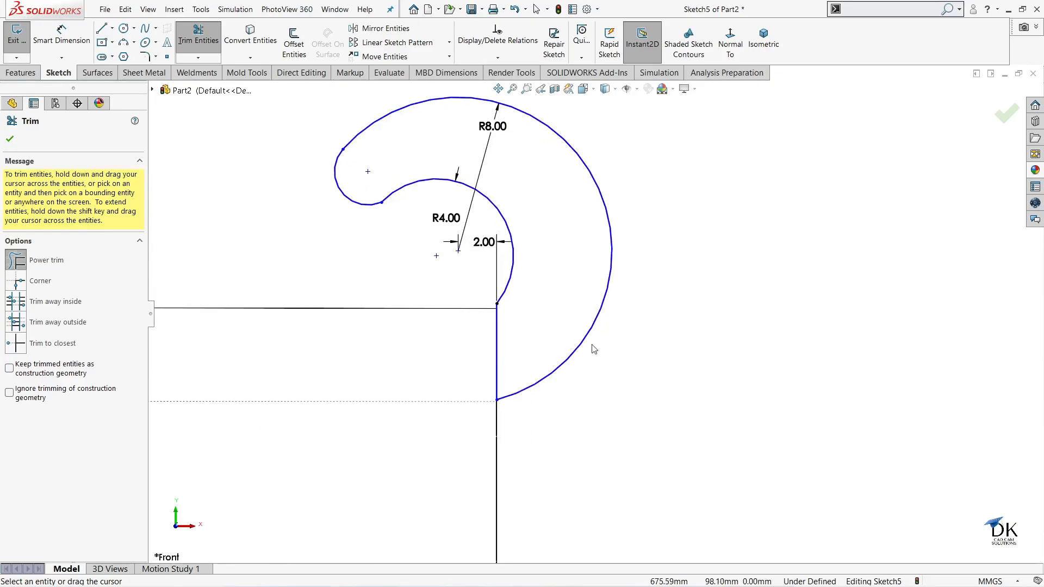
scroll(503, 319, down, 4)
scroll(527, 311, up, 6)
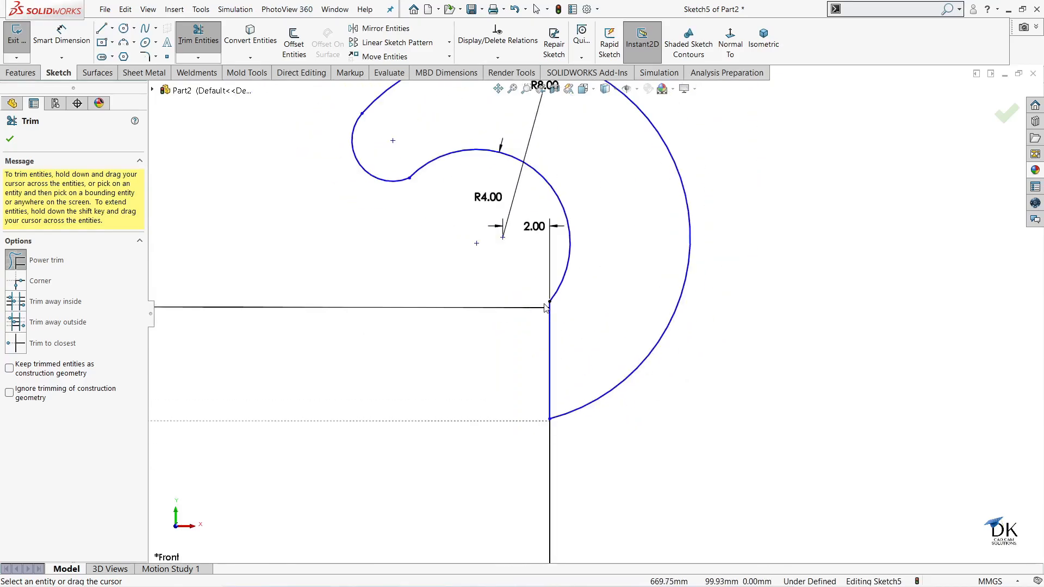
scroll(690, 324, up, 4)
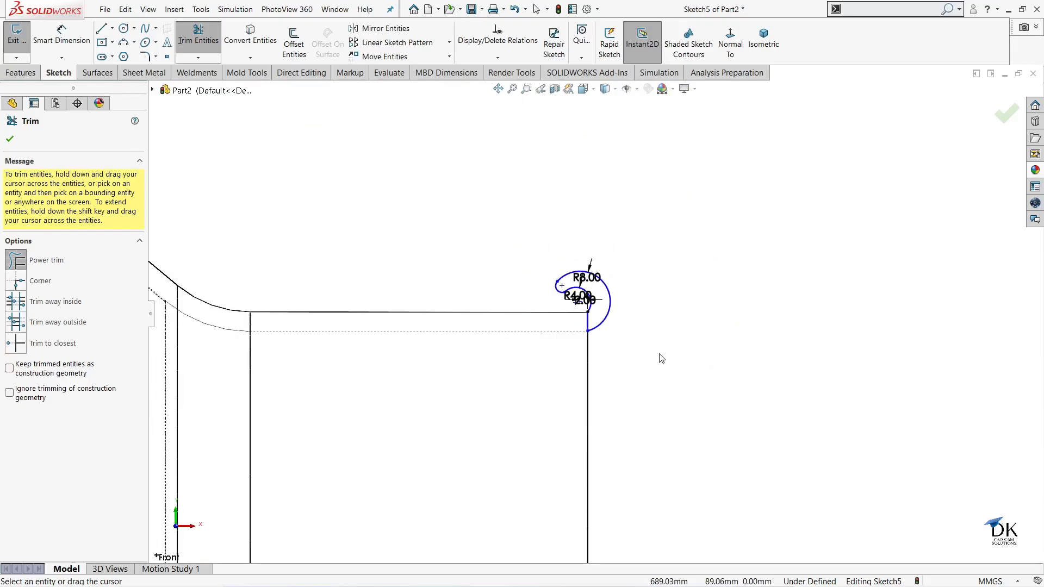
scroll(653, 351, up, 4)
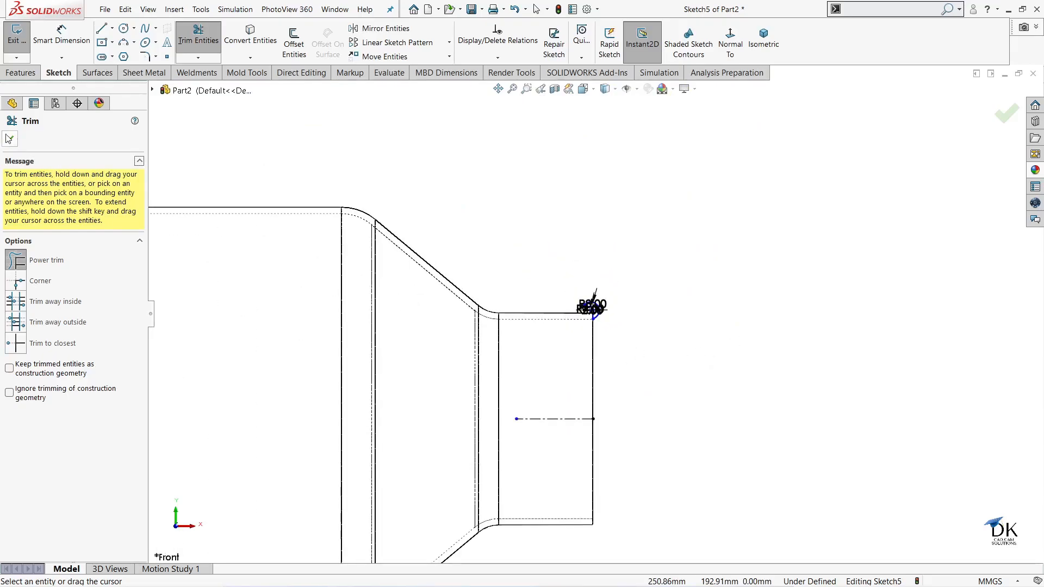
key(Escape)
click(992, 113)
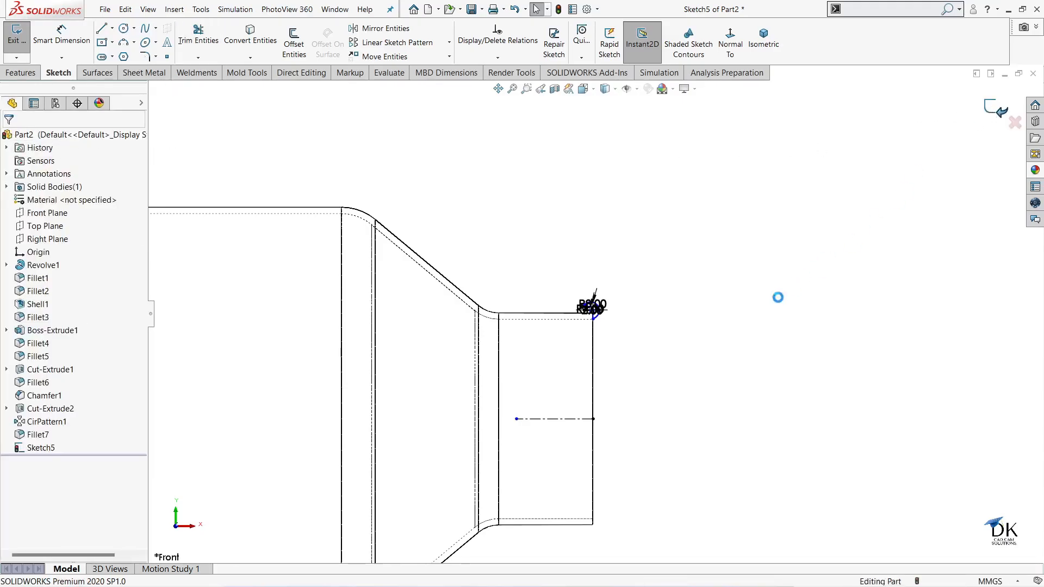
- Revolve the lip profile 360° about the sketch centerline with Merge result on, showing the model shaded with edges
scroll(613, 352, down, 5)
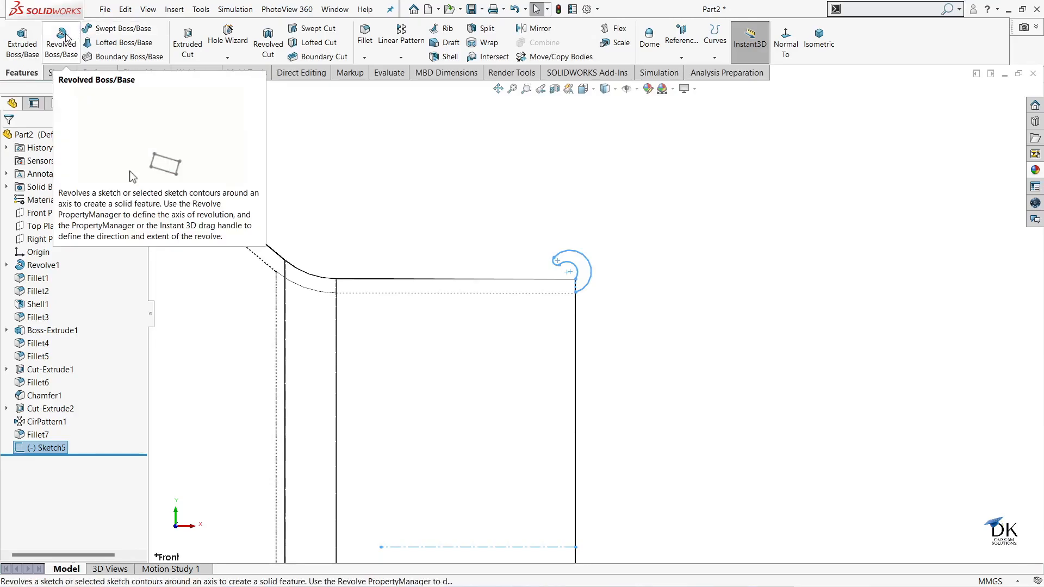
click(64, 38)
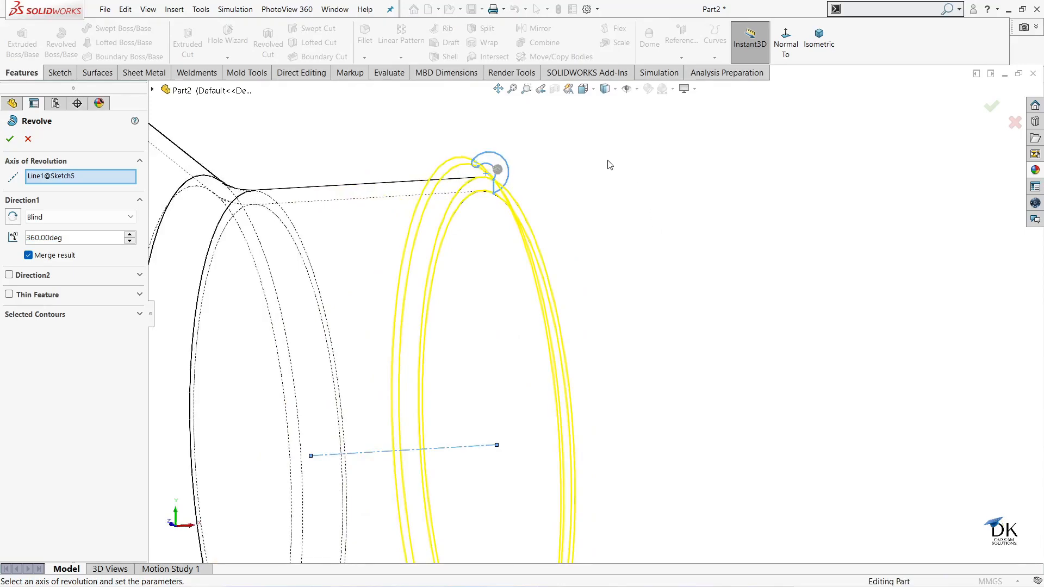
click(617, 91)
click(610, 114)
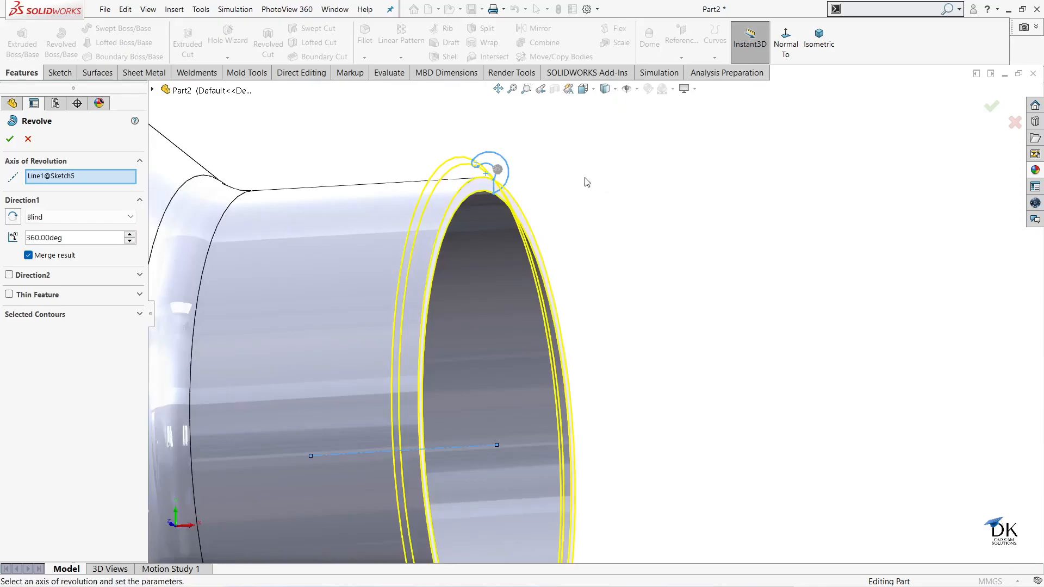
click(10, 139)
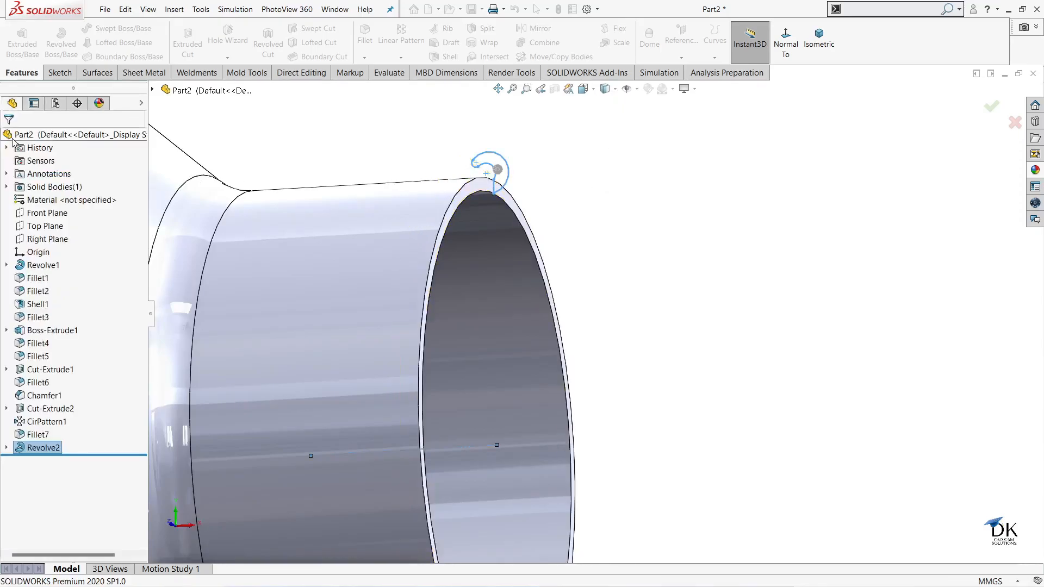
click(663, 264)
- Examine the curled lip at the neck opening and the overall bottle body from several angles
scroll(646, 269, up, 3)
middle_drag(634, 264, 634, 318)
scroll(648, 268, up, 3)
scroll(330, 295, up, 2)
scroll(433, 274, down, 3)
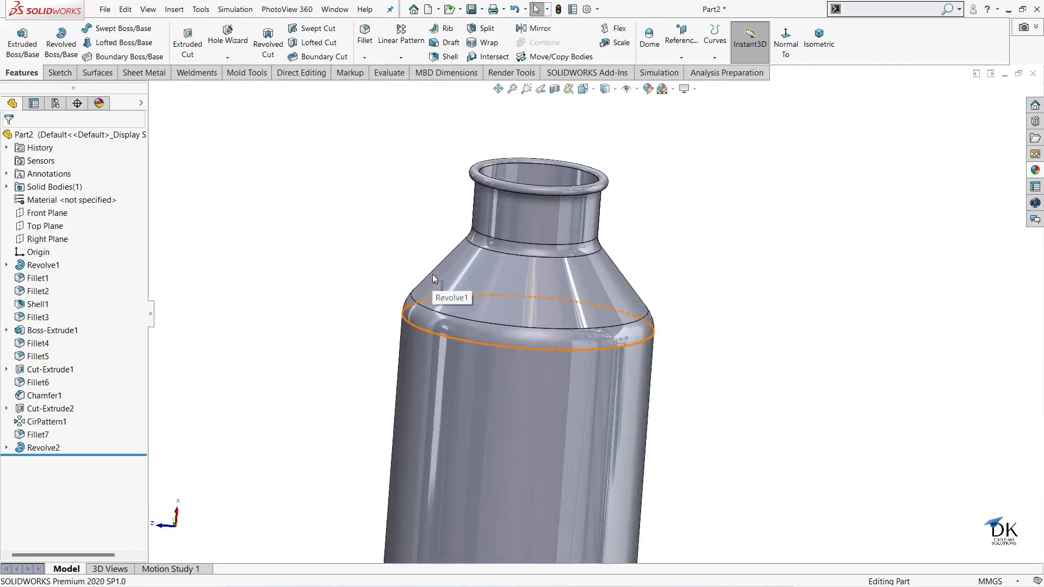
scroll(652, 399, up, 2)
scroll(658, 398, up, 1)
middle_drag(694, 305, 704, 375)
scroll(600, 355, down, 2)
scroll(655, 361, down, 1)
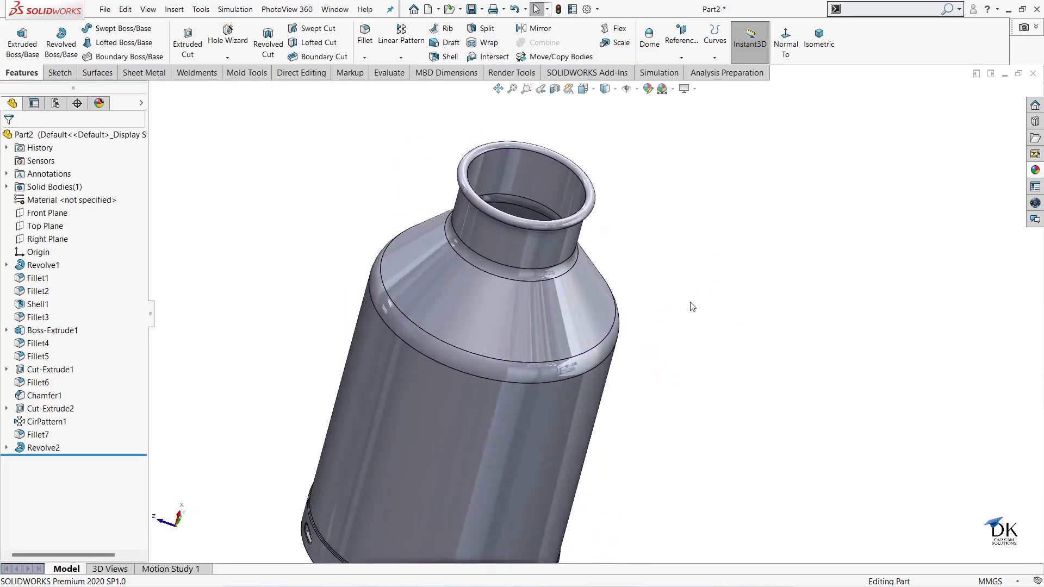
- Create a reference plane offset 190 mm from the Top Plane
click(682, 57)
click(687, 75)
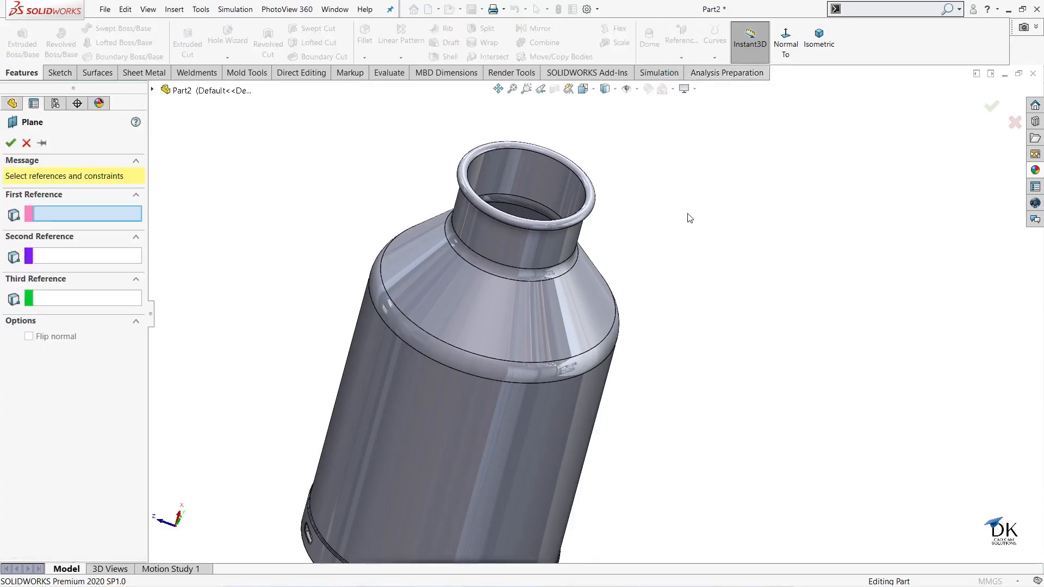
click(153, 91)
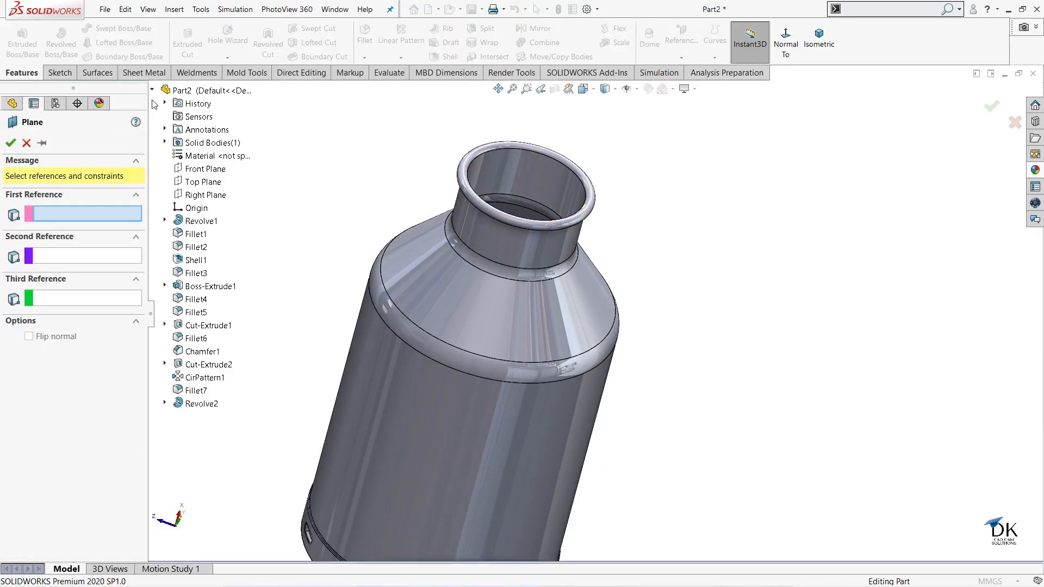
click(182, 183)
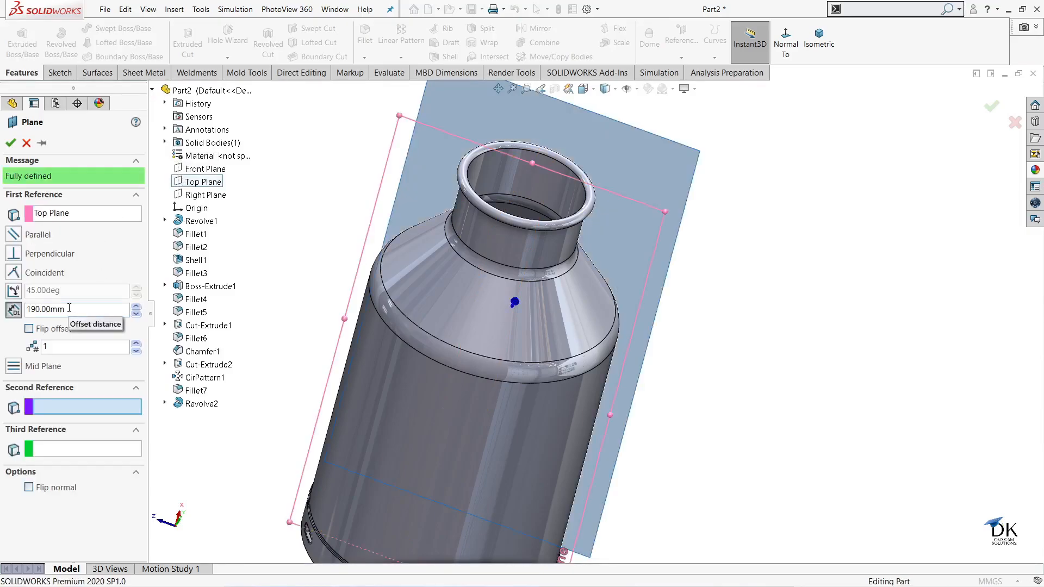
click(11, 143)
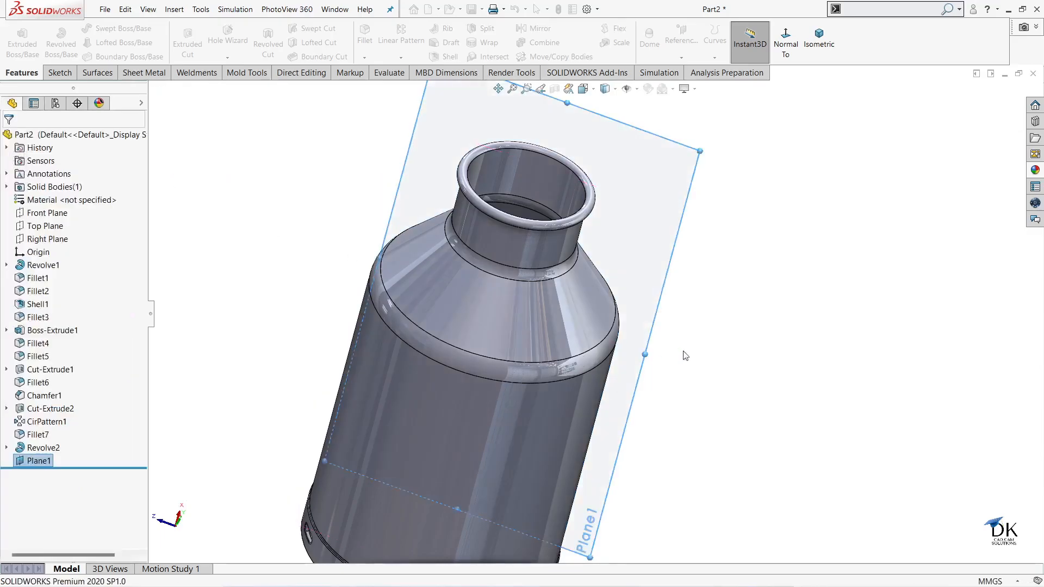
- Start a new sketch on the offset plane and orient the view normal to it
middle_drag(745, 333, 785, 106)
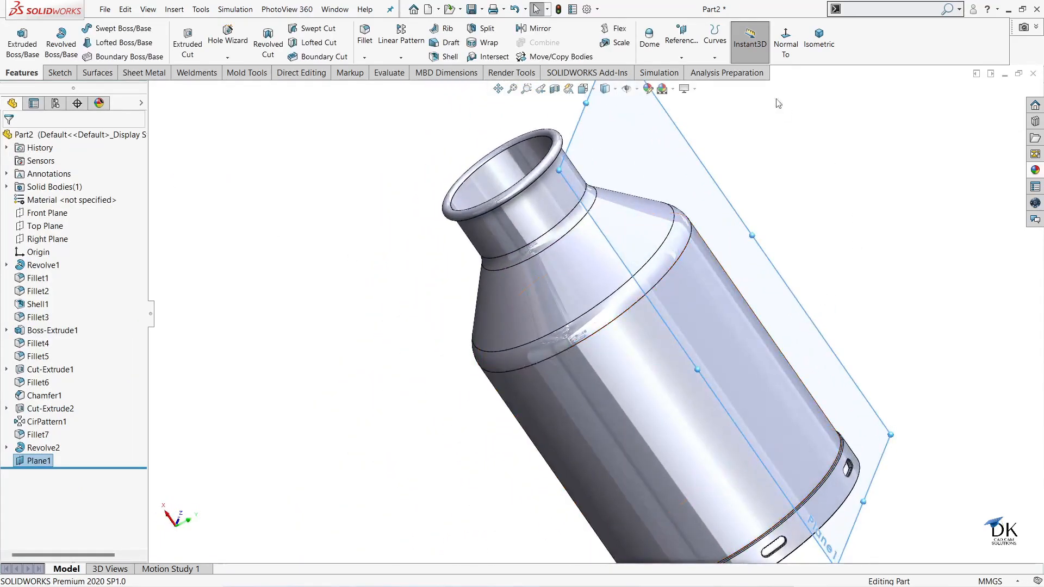
click(22, 461)
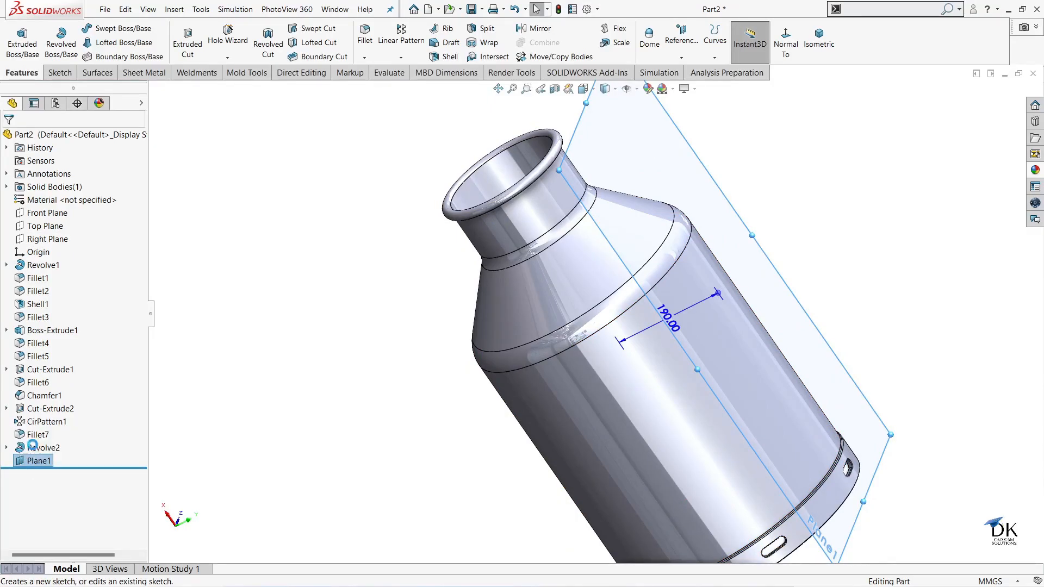
click(30, 442)
click(731, 44)
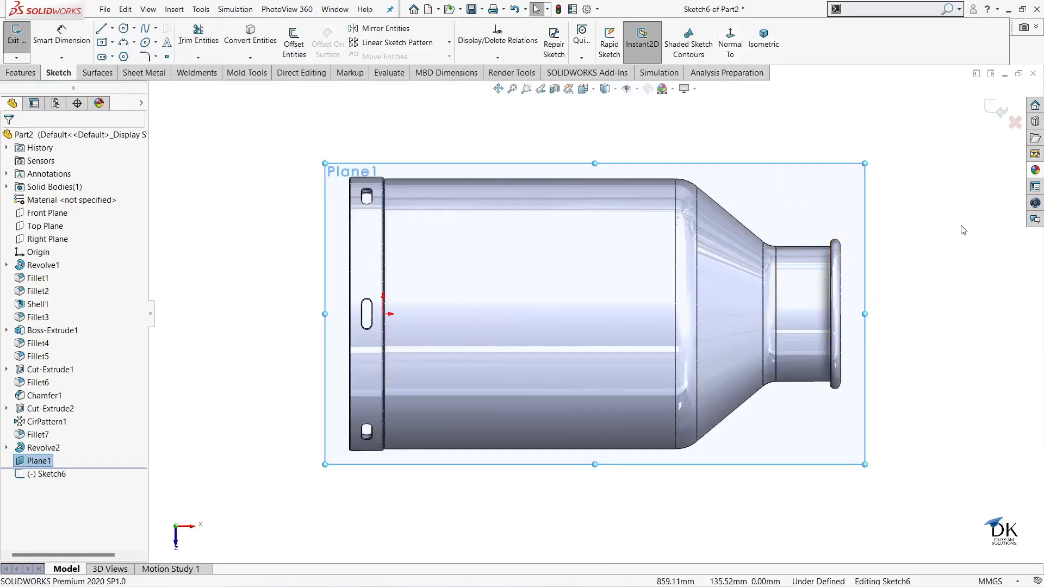
scroll(889, 299, down, 2)
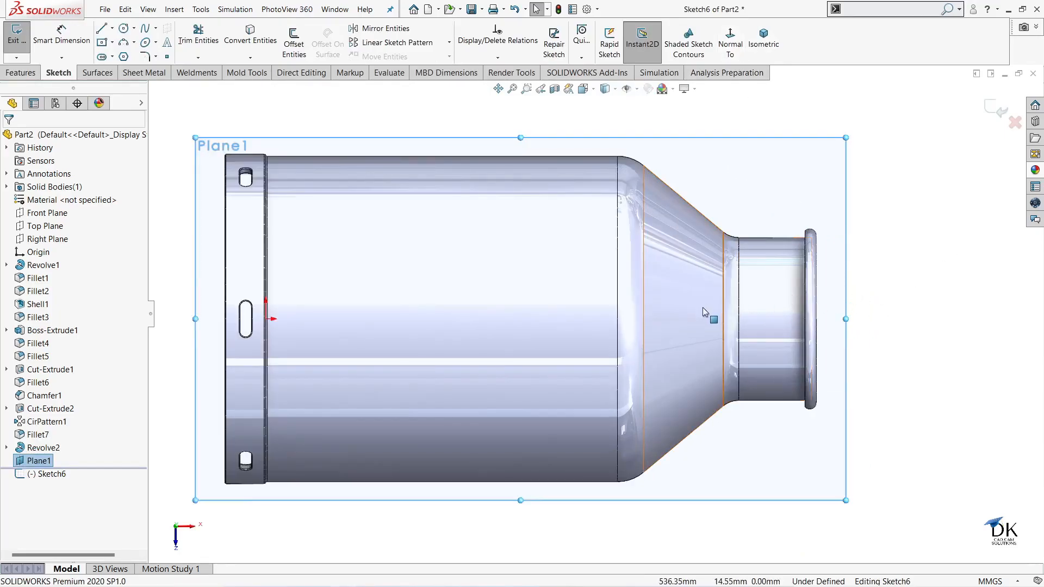
middle_drag(953, 319, 892, 304)
click(730, 43)
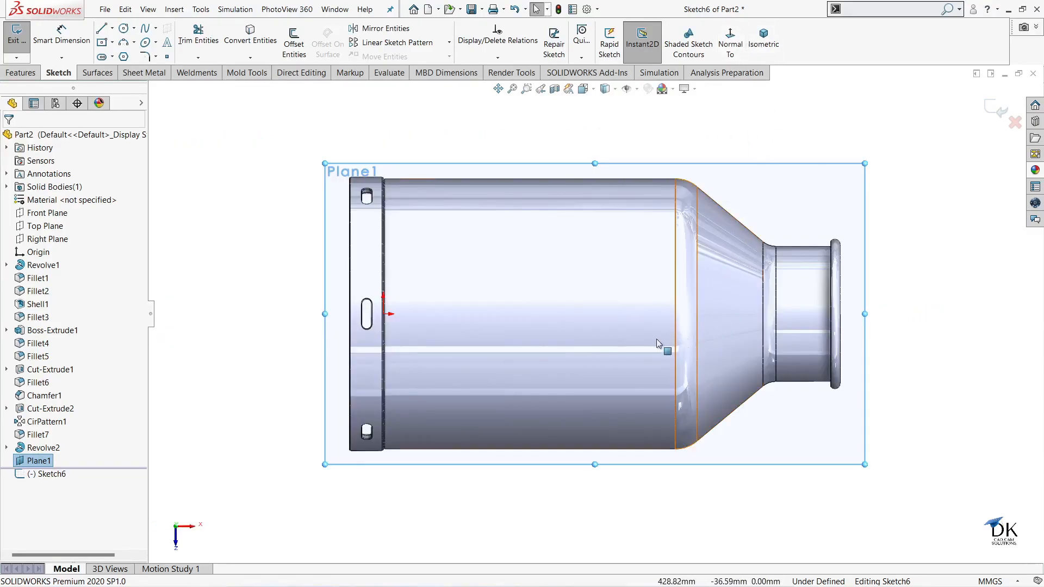
scroll(513, 349, down, 1)
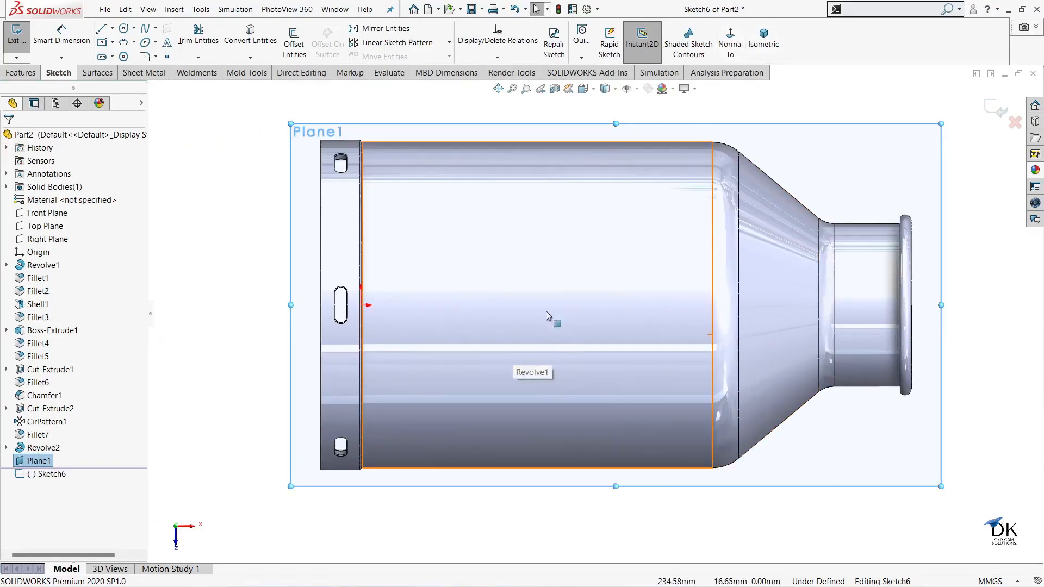
- Sketch a horizontal construction centerline from the origin to the body's shoulder edge
click(112, 28)
click(104, 57)
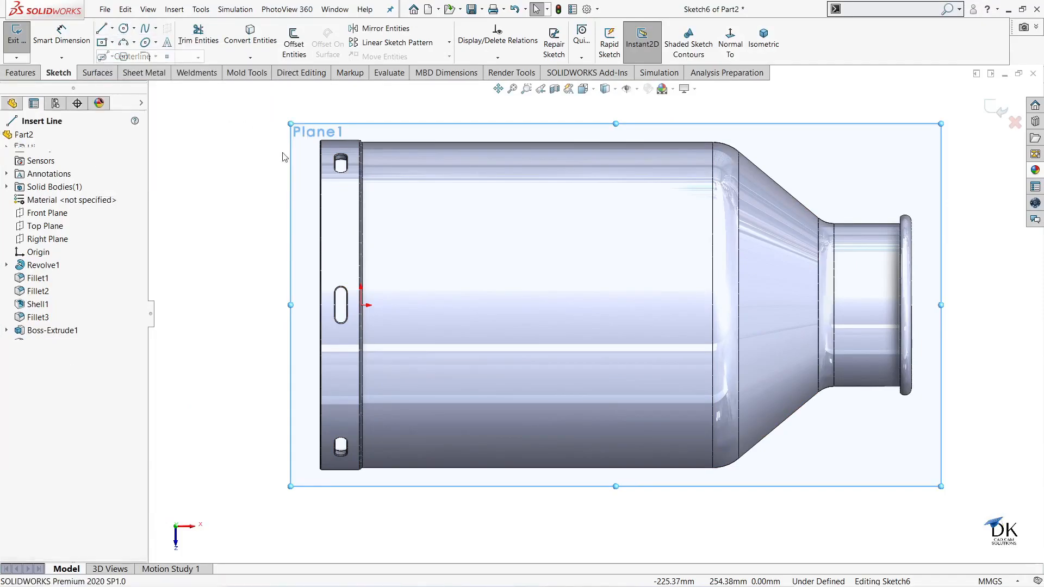
click(361, 305)
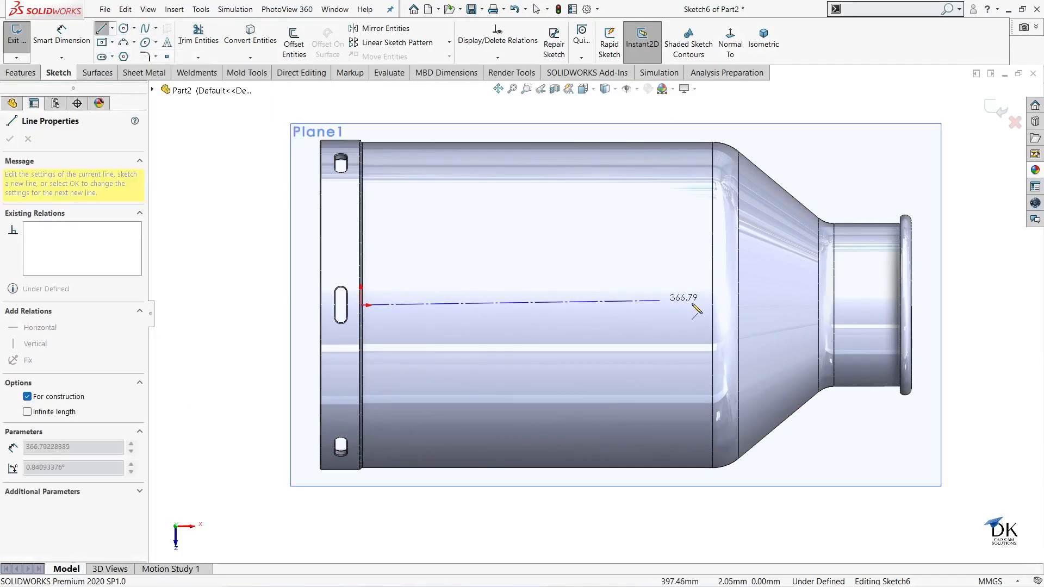
click(739, 306)
right_click(763, 275)
click(771, 278)
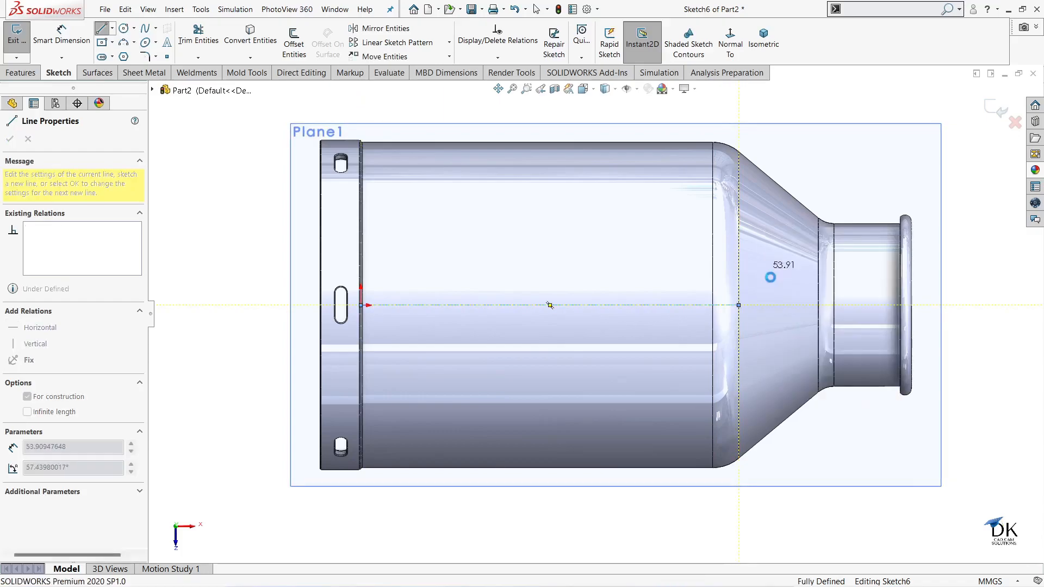
- Convert the shoulder edge into the sketch and draw a horizontal line about 80 mm long from it toward the base, above the centerline
scroll(752, 320, down, 1)
scroll(751, 319, down, 1)
scroll(752, 319, up, 1)
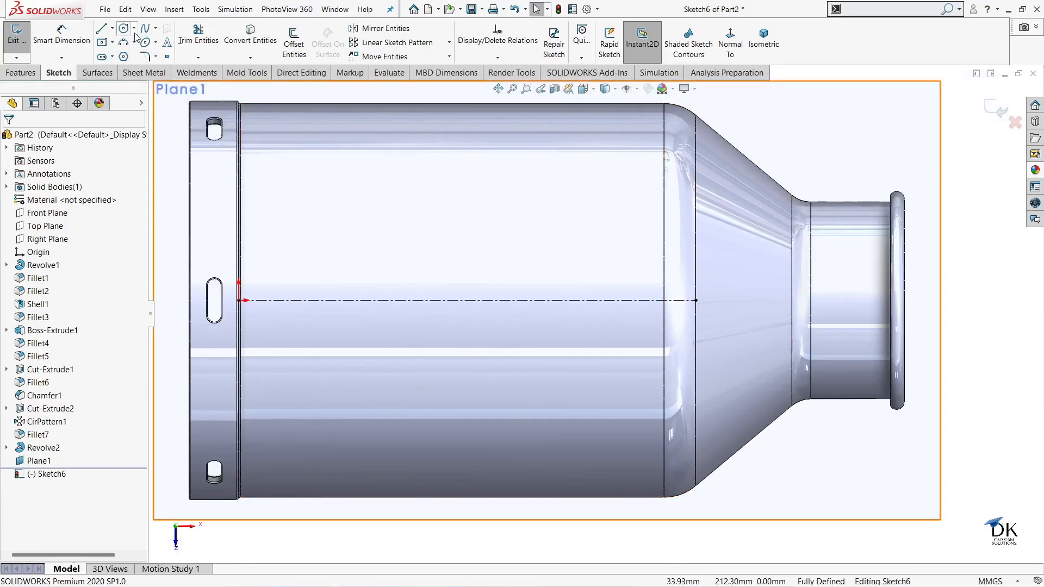
click(107, 28)
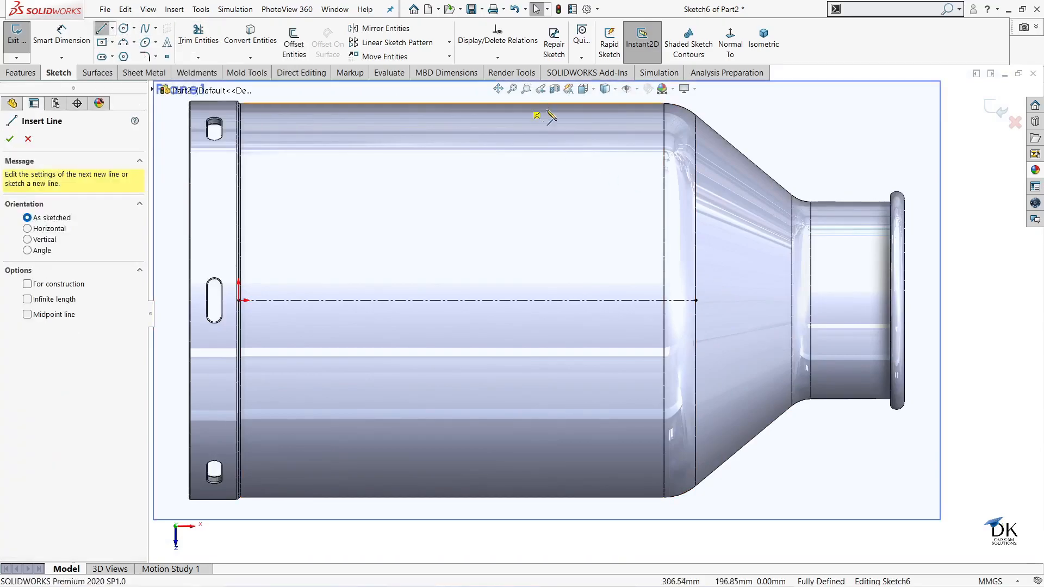
click(695, 227)
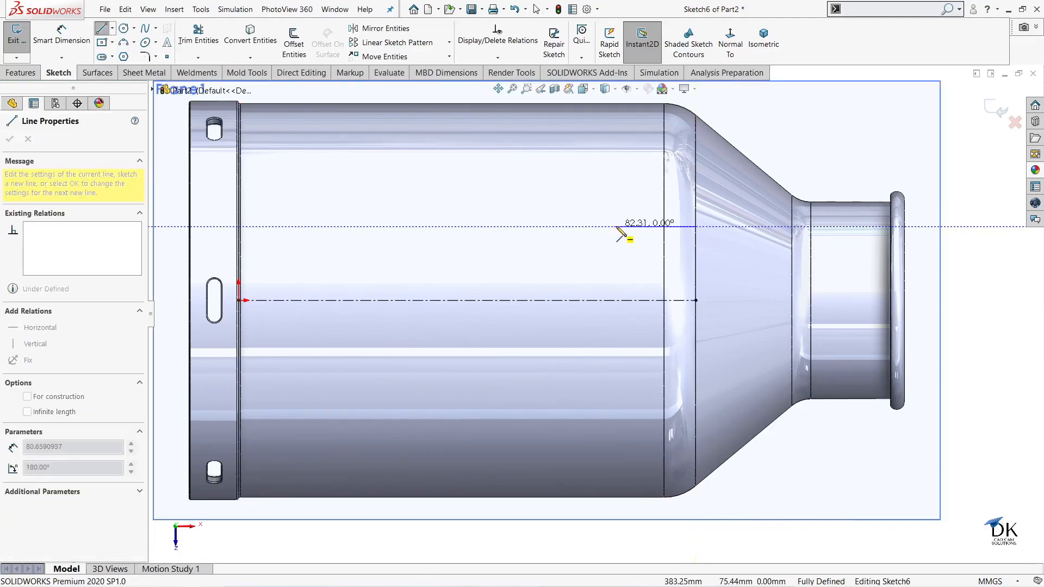
click(617, 227)
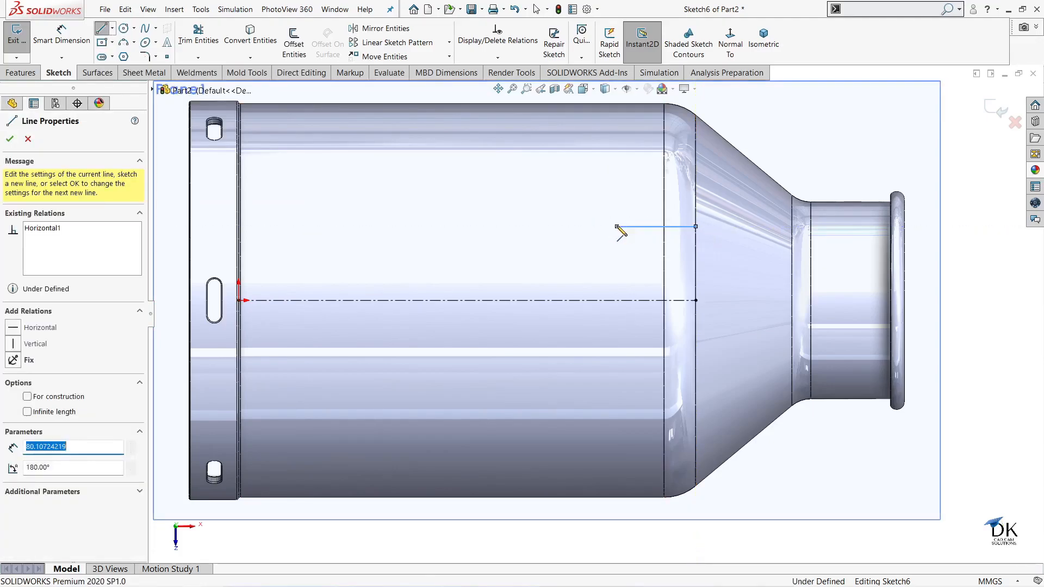
right_click(618, 202)
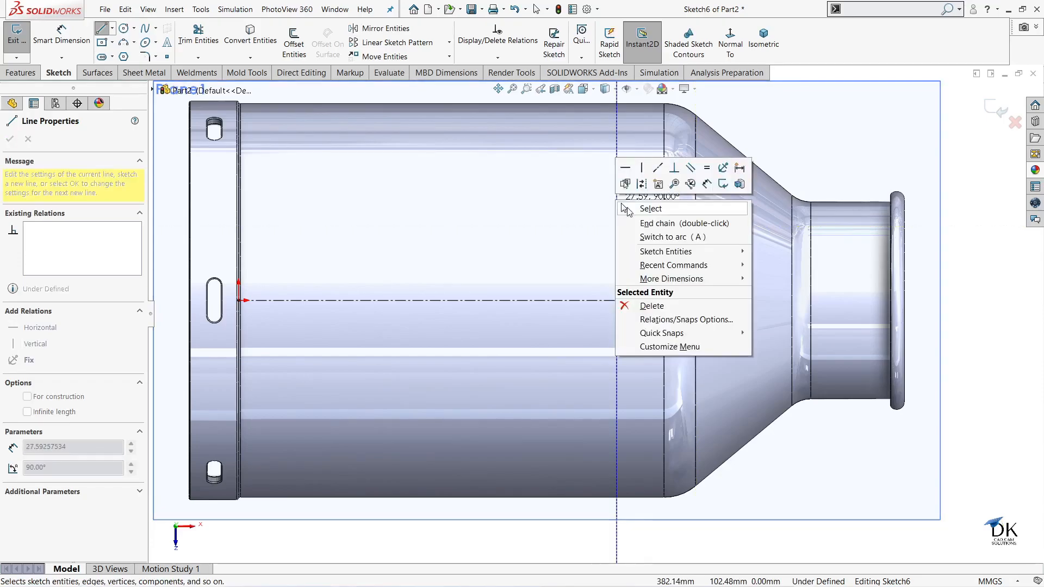
click(635, 205)
scroll(663, 305, down, 2)
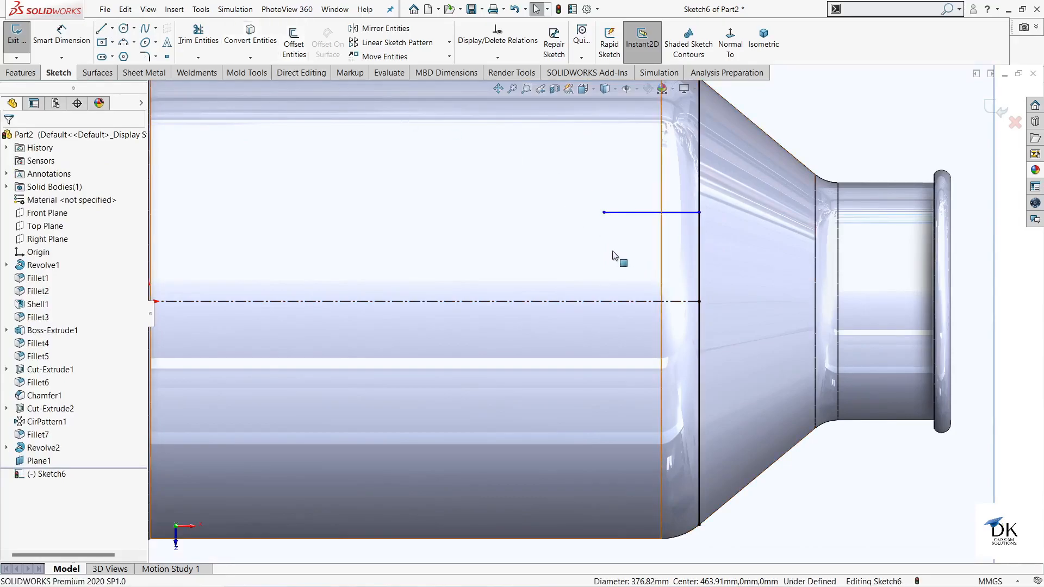
- Dimension the horizontal line's length to 90 mm
click(62, 35)
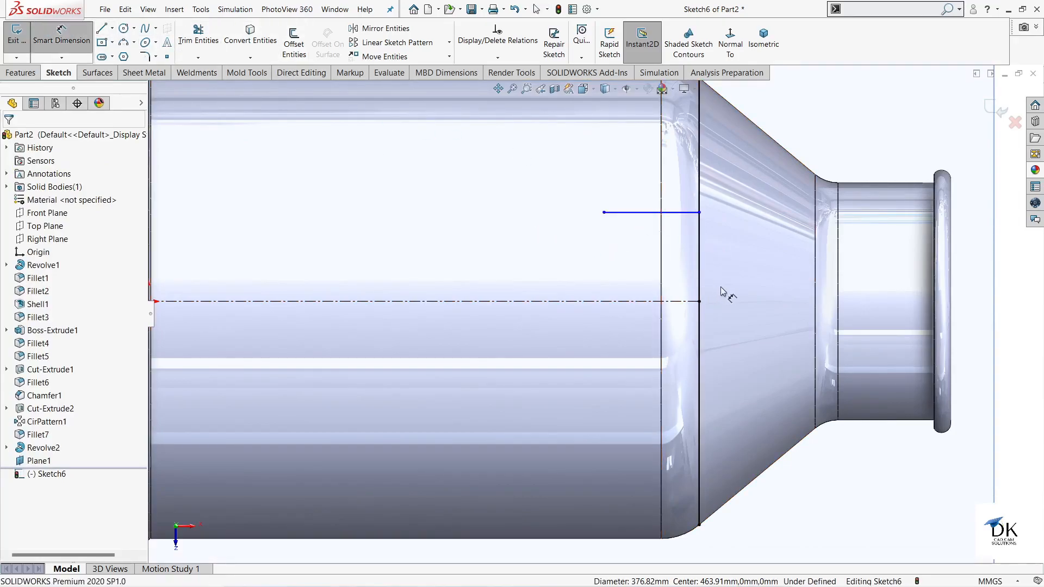
click(641, 214)
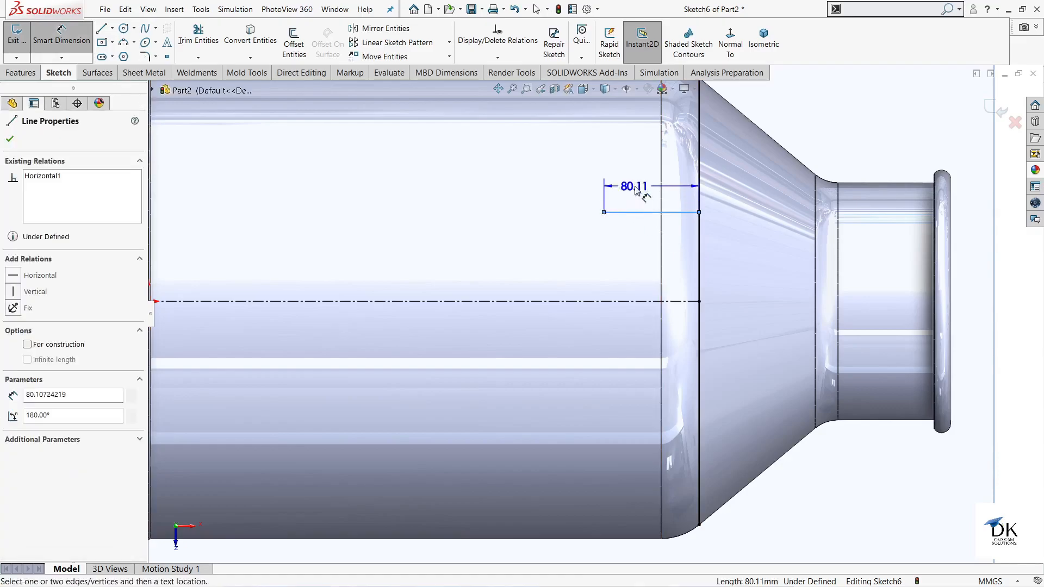
click(633, 186)
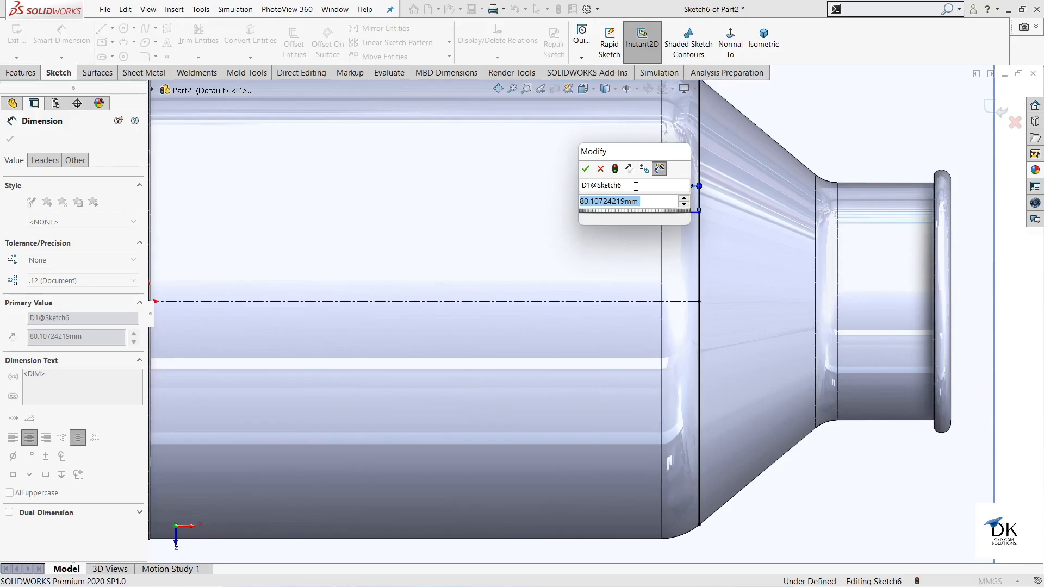
text(90)
key(Return)
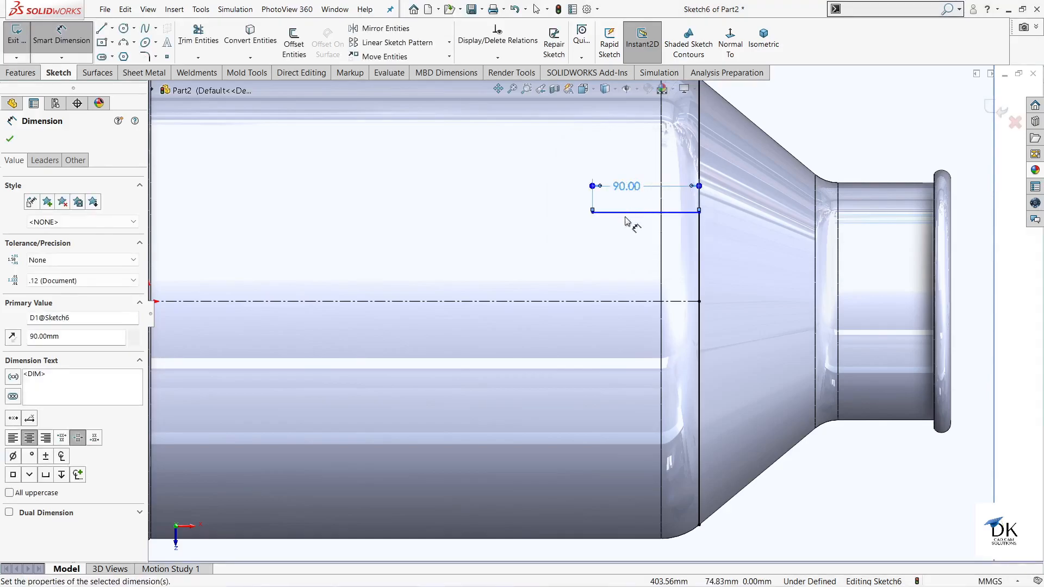
- Dimension the distance between the horizontal line and the centerline to 80 mm
click(622, 213)
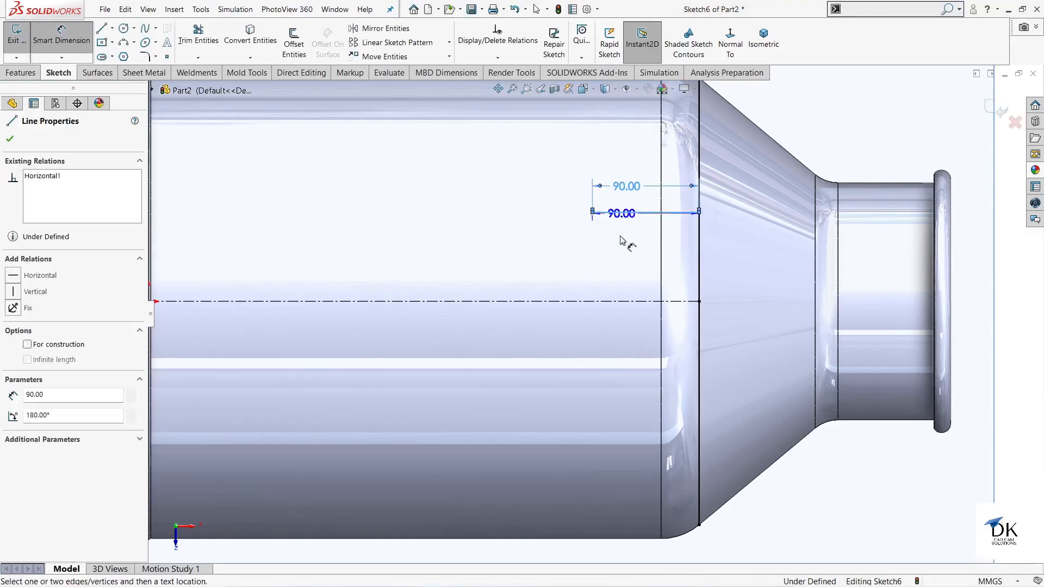
click(624, 302)
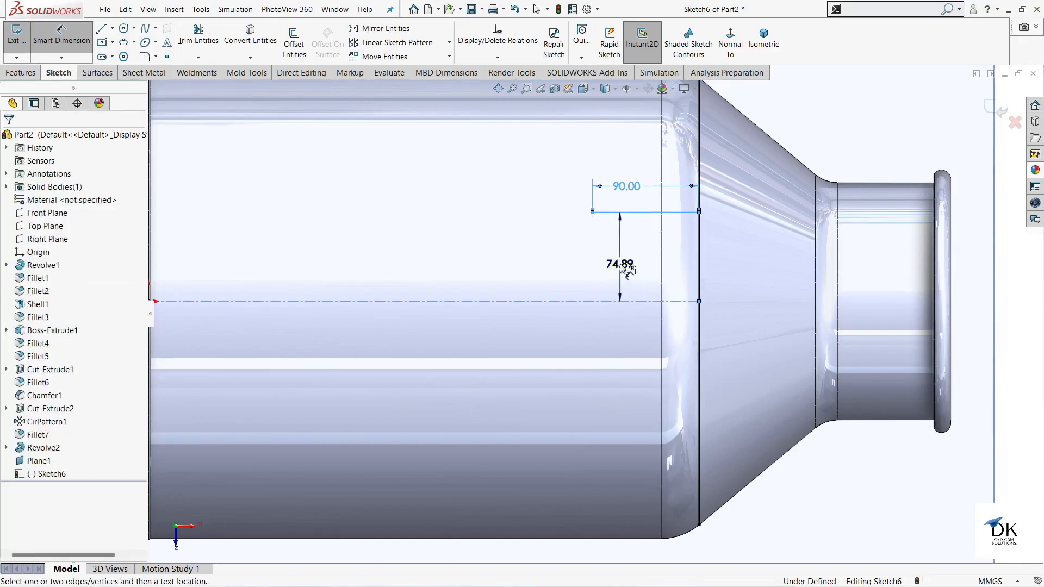
click(620, 269)
text(8)
key(Return)
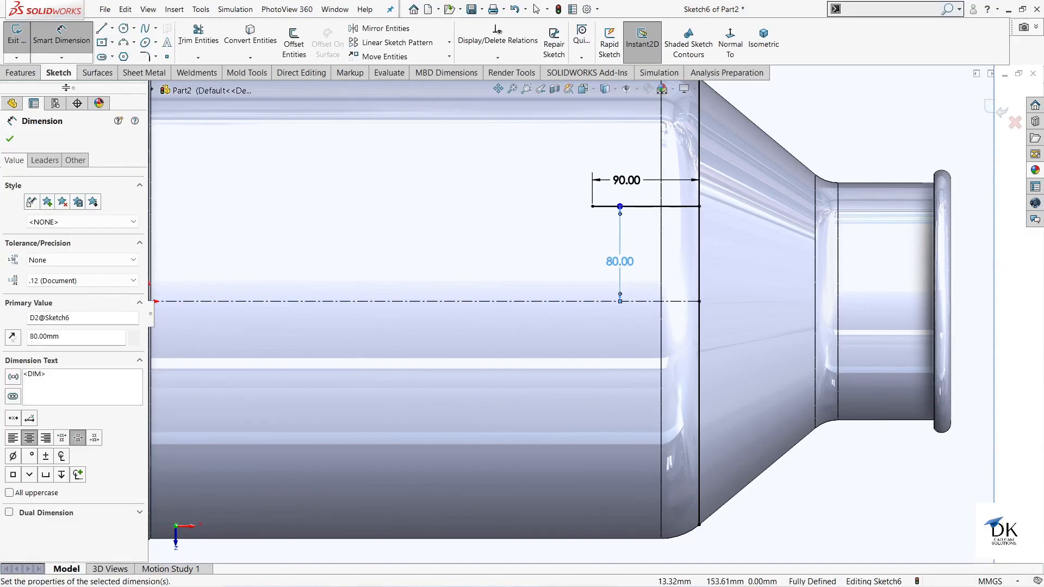
click(10, 140)
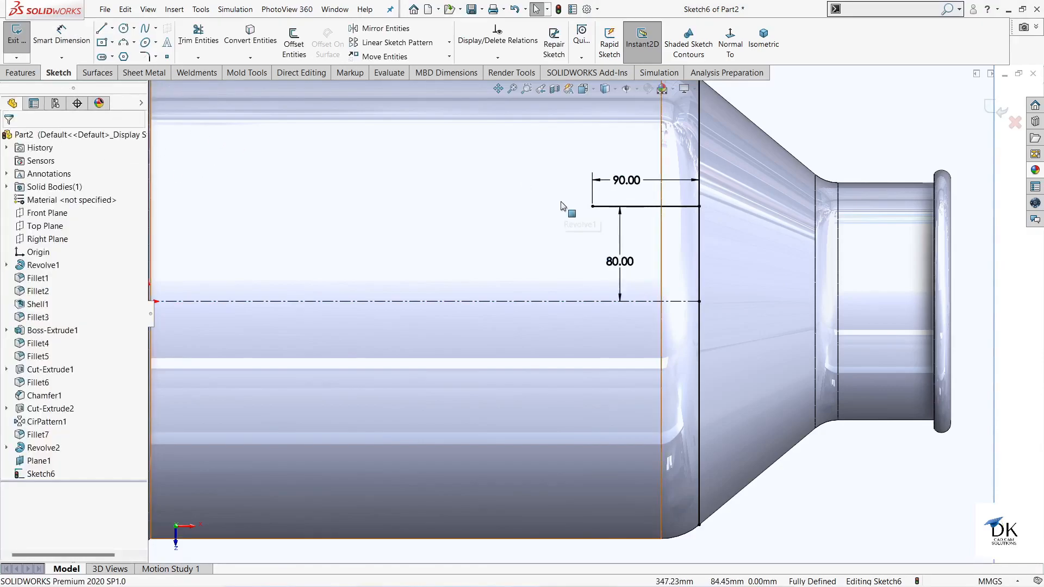
- Trim the part of the converted shoulder edge that extends above the 90 mm line
key(f)
click(219, 30)
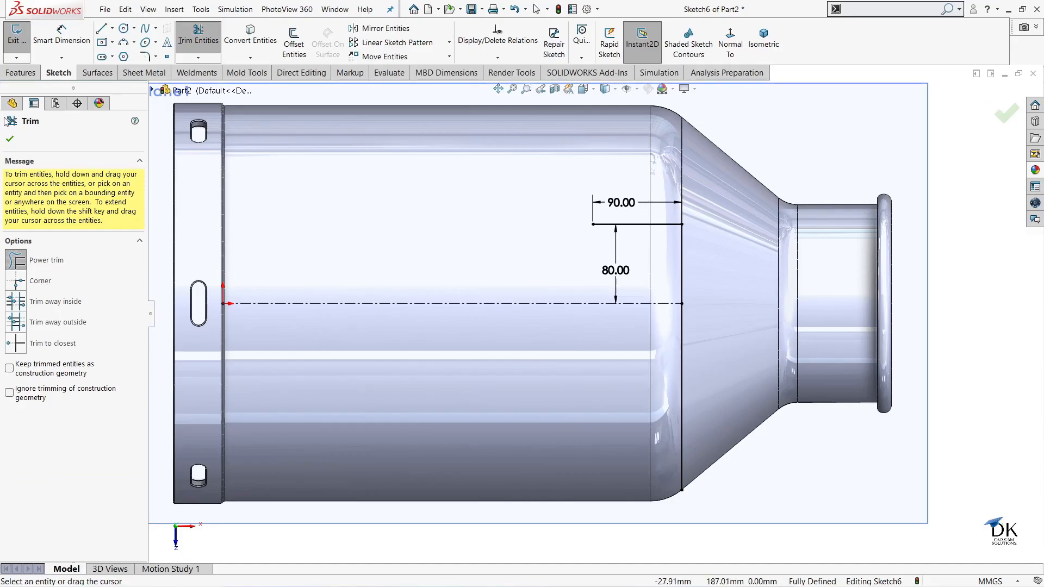
click(9, 139)
- Mirror the 90 mm line about the horizontal centerline, keeping the original
click(380, 29)
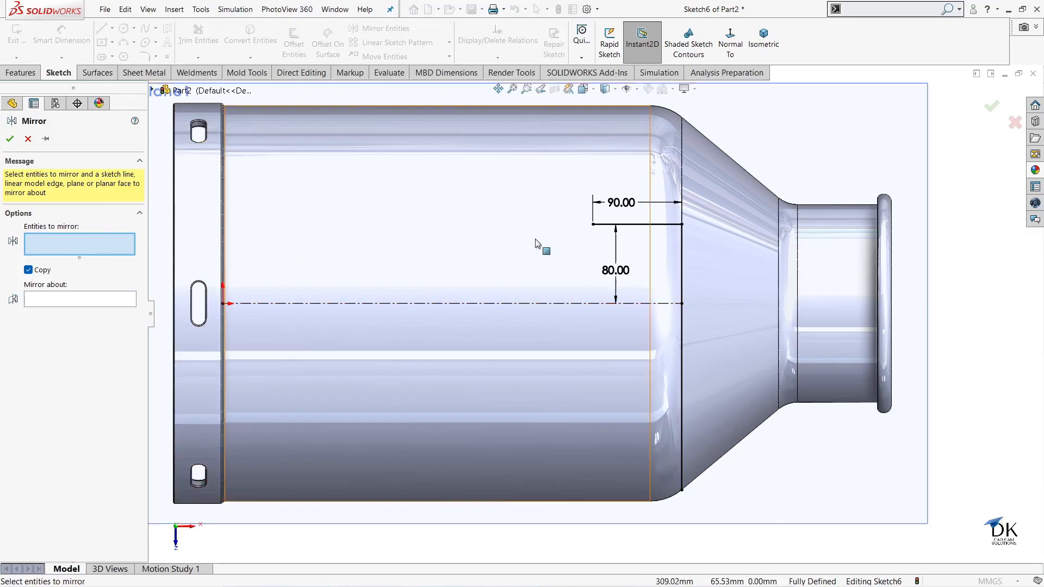
click(609, 224)
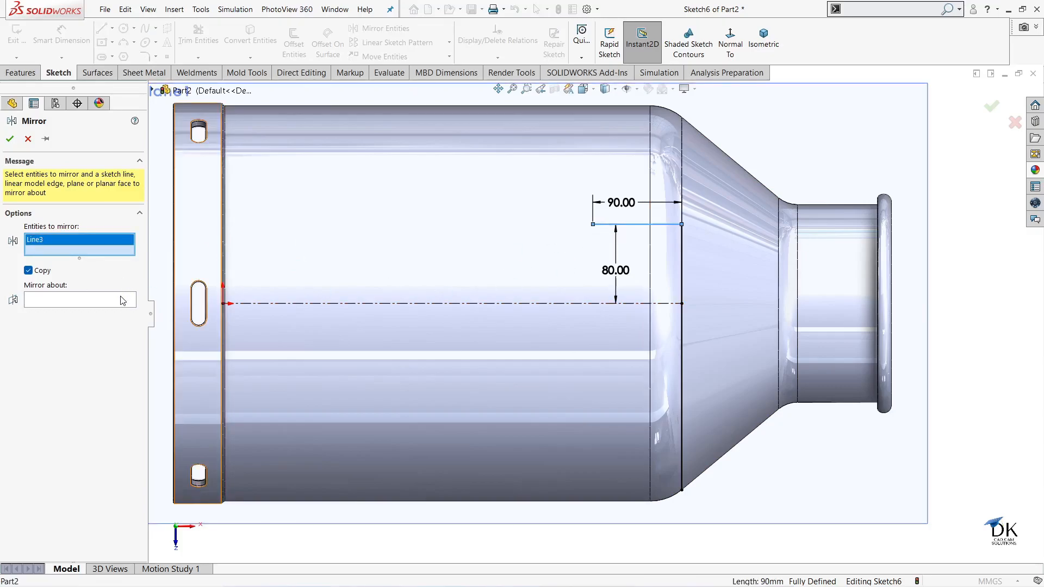
click(615, 304)
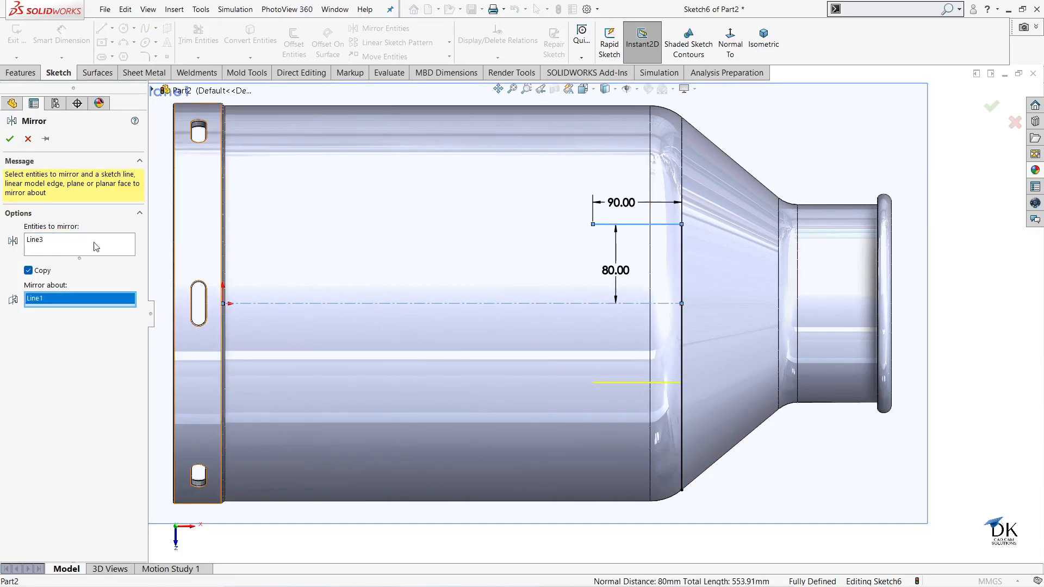
click(10, 138)
- Trim the part of the converted shoulder edge that extends below the mirrored line
key(t)
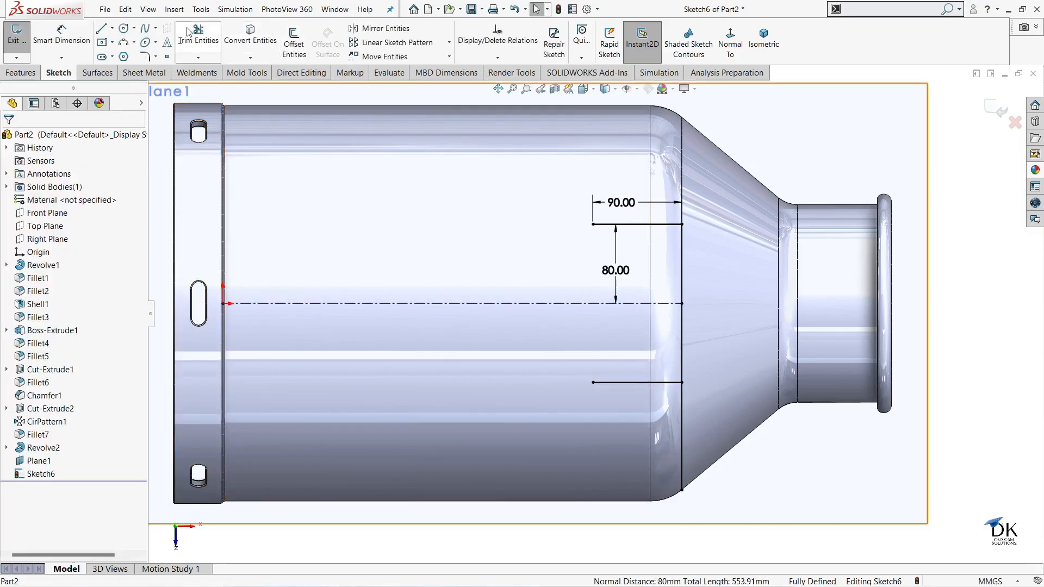
drag(677, 405, 696, 393)
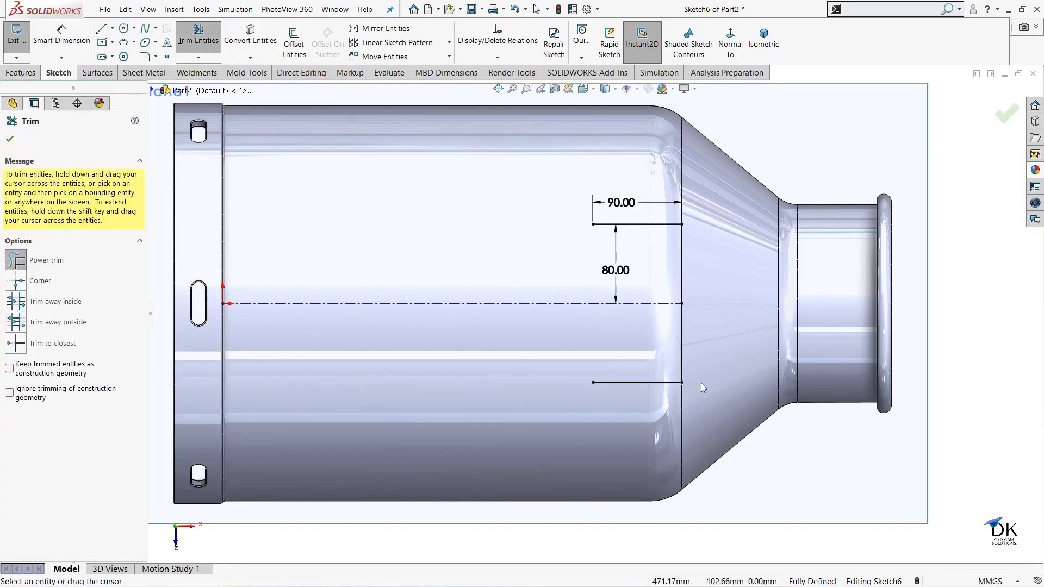
click(9, 139)
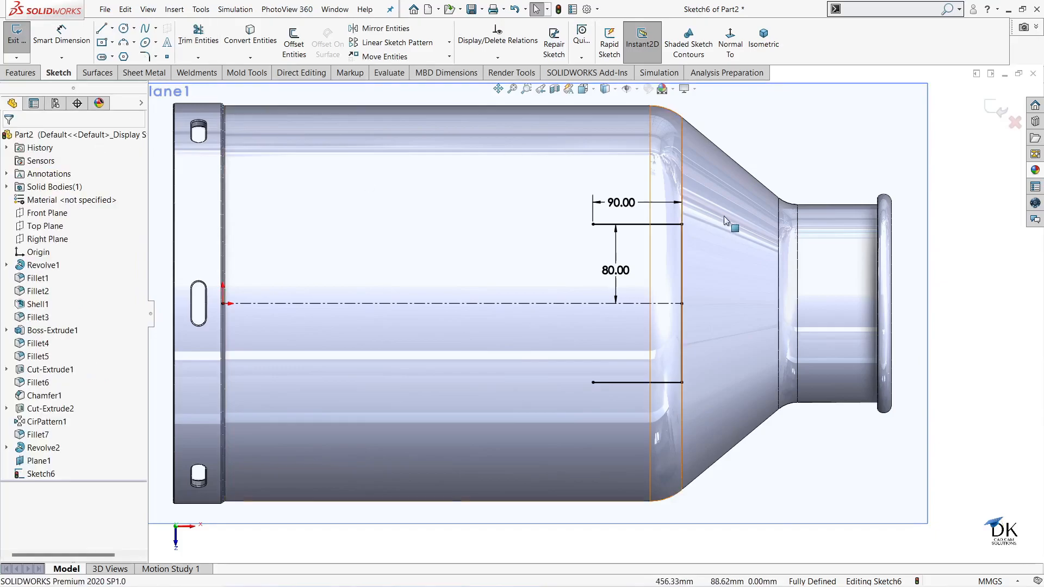
- Convert the two 90 mm lines and the vertical line joining them to construction geometry, and exit the sketch
mouse_move(548, 157)
mouse_down()
mouse_move(593, 261)
mouse_move(720, 411)
mouse_up()
click(767, 382)
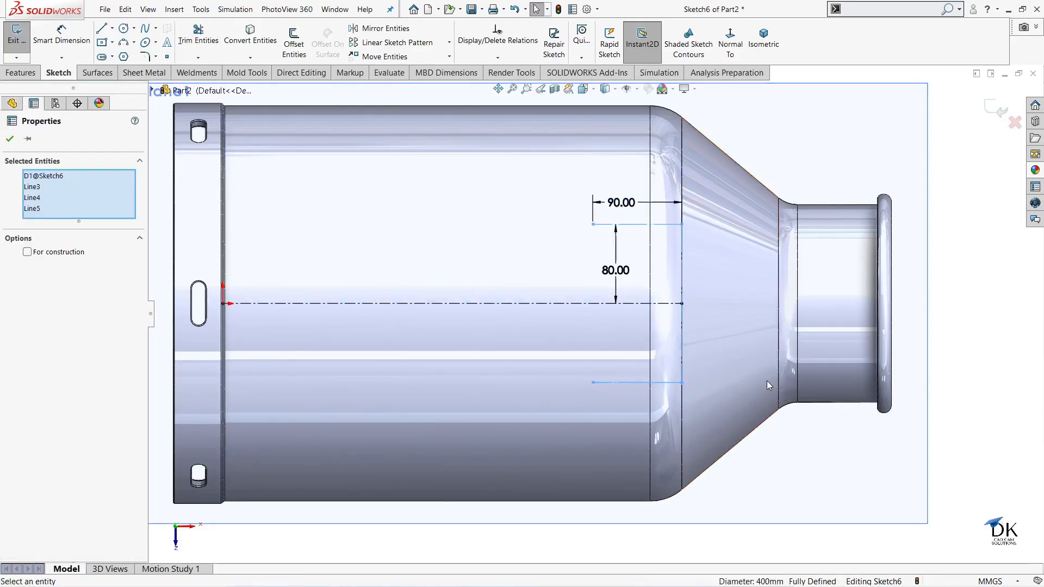
key(Escape)
key(f)
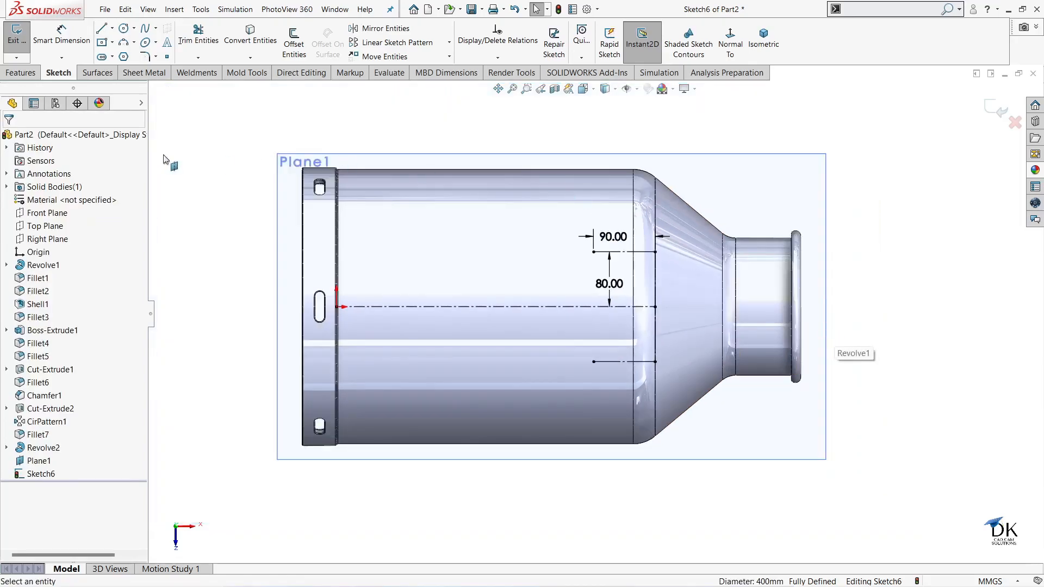
click(991, 114)
- Hide the 190 mm offset plane, leaving the construction sketch shown over the body
mouse_move(875, 312)
middle_down()
mouse_move(839, 226)
mouse_move(820, 212)
mouse_move(813, 241)
middle_up()
scroll(813, 241, up, 4)
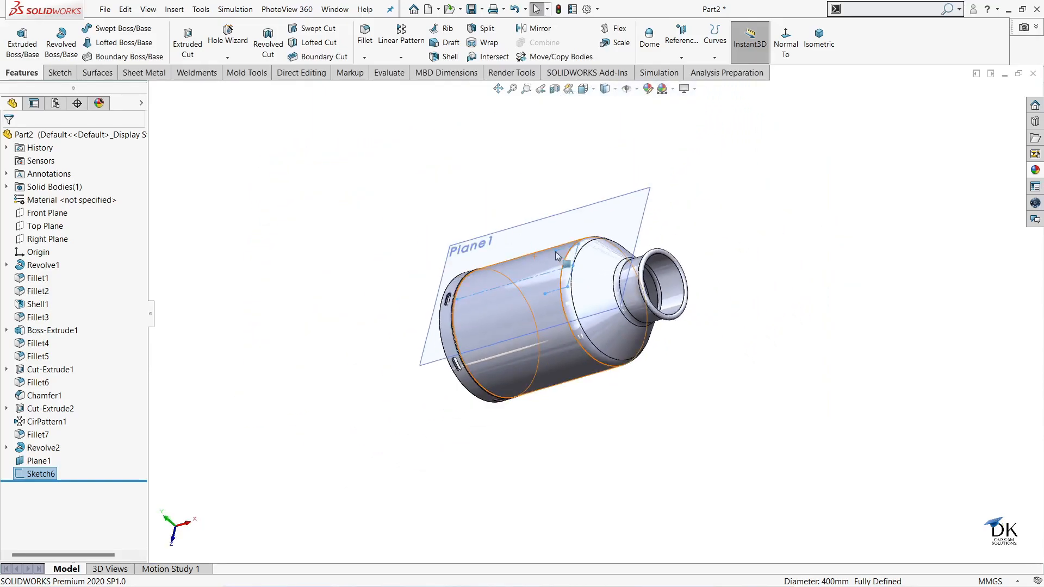
scroll(549, 251, down, 5)
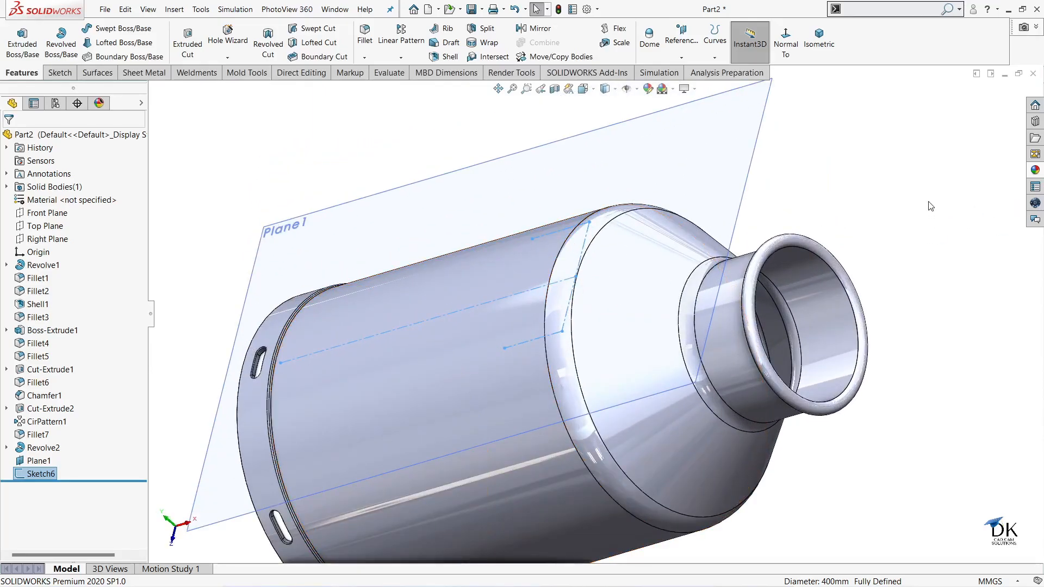
scroll(935, 196, up, 5)
click(715, 191)
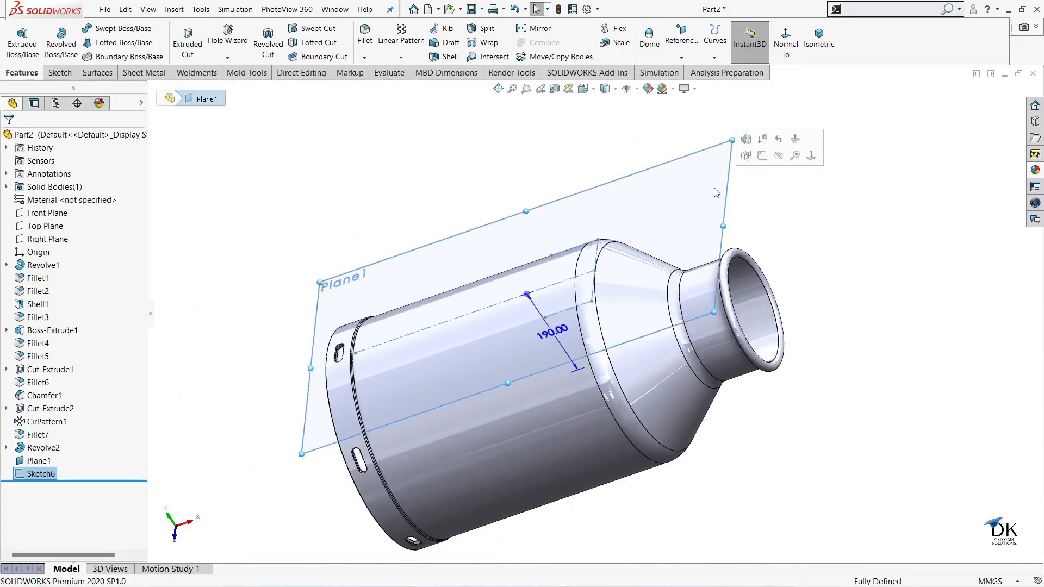
click(778, 155)
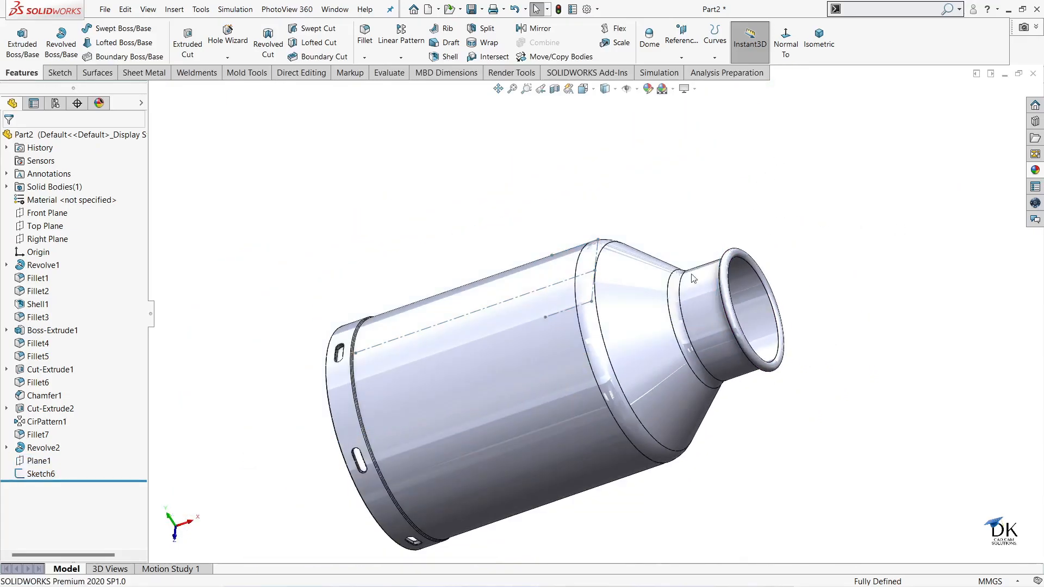
- Start a new 3D sketch with the body's shoulder and the construction sketch in close view
scroll(705, 270, down, 3)
mouse_move(793, 264)
middle_down()
mouse_move(748, 205)
mouse_move(775, 246)
middle_up()
click(60, 73)
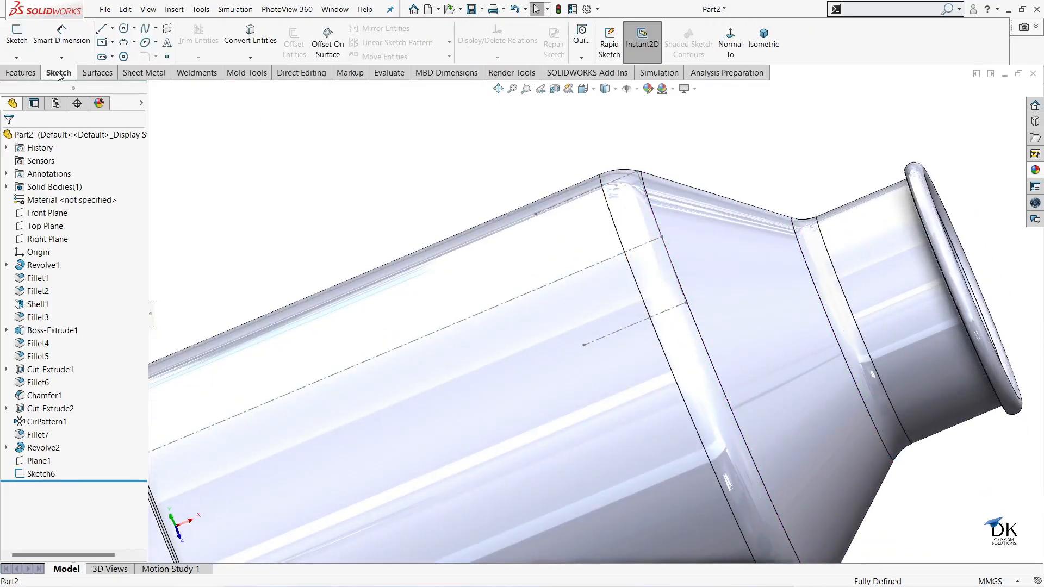
click(17, 58)
click(24, 84)
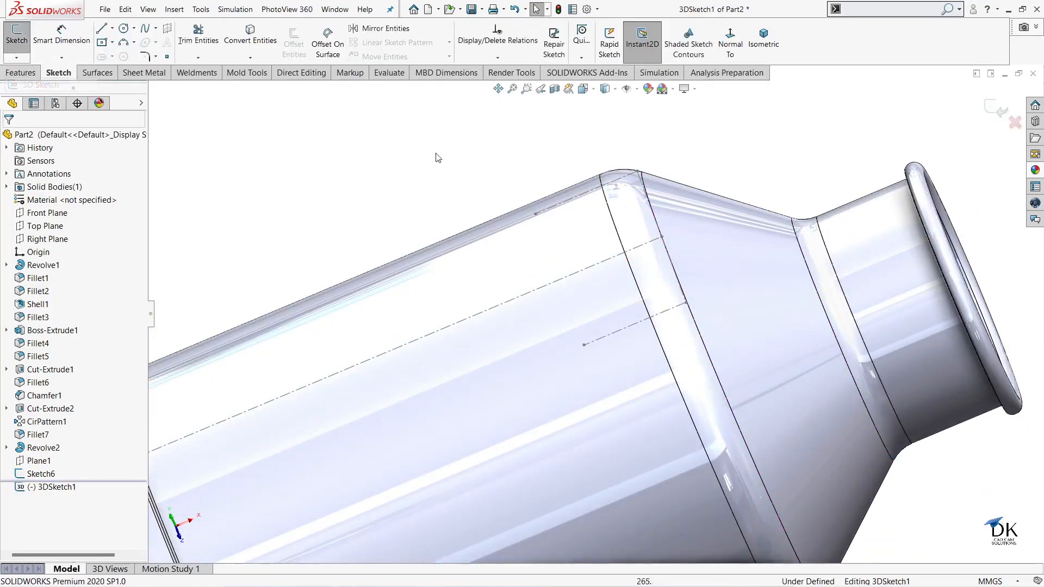
click(582, 346)
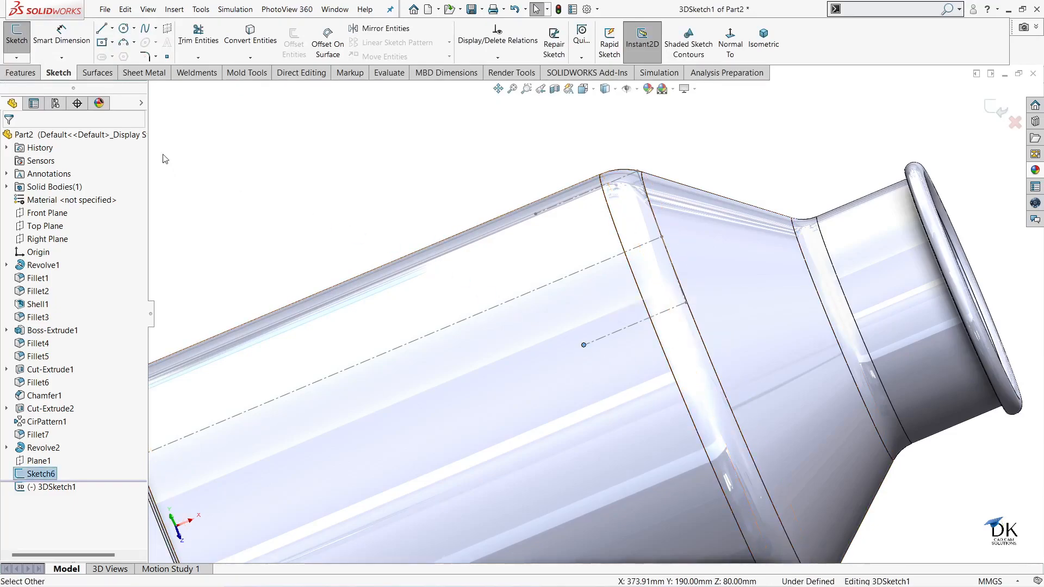
click(102, 29)
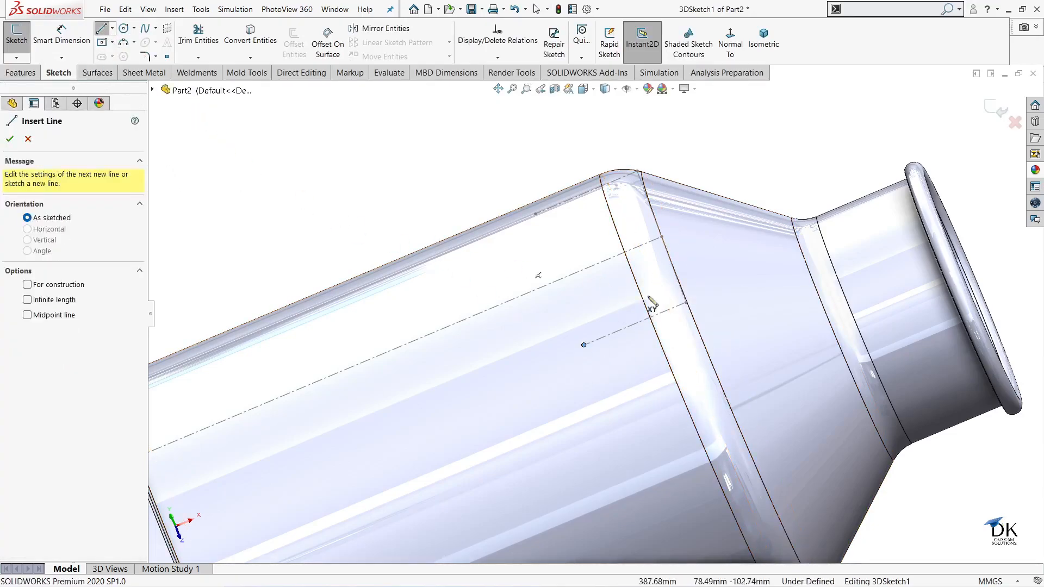
click(30, 140)
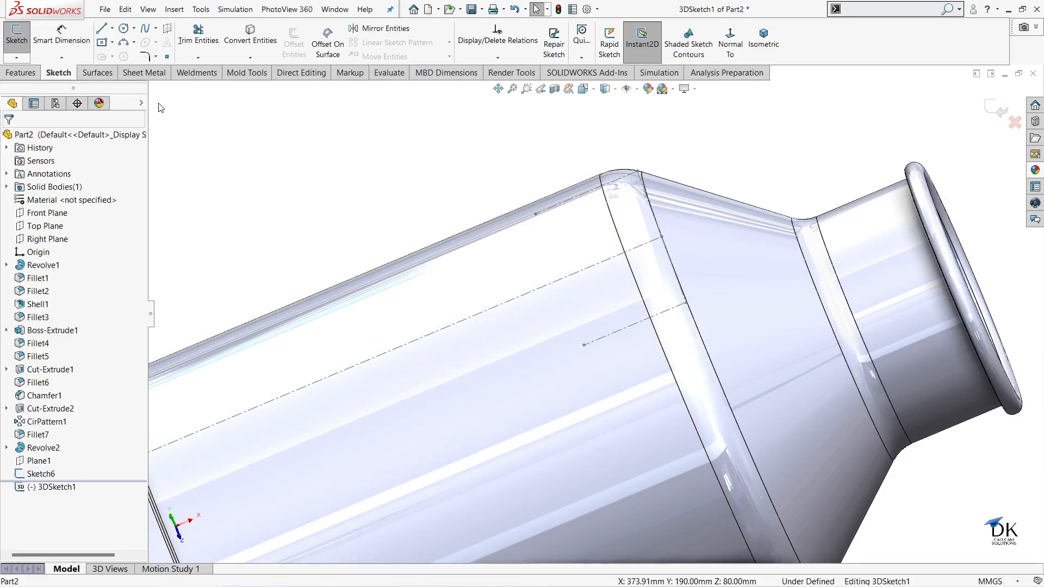
- Sketch a line along one 90 mm construction line and a sloped line about 97 mm long outward from its upper end in the XY plane
click(102, 29)
click(585, 345)
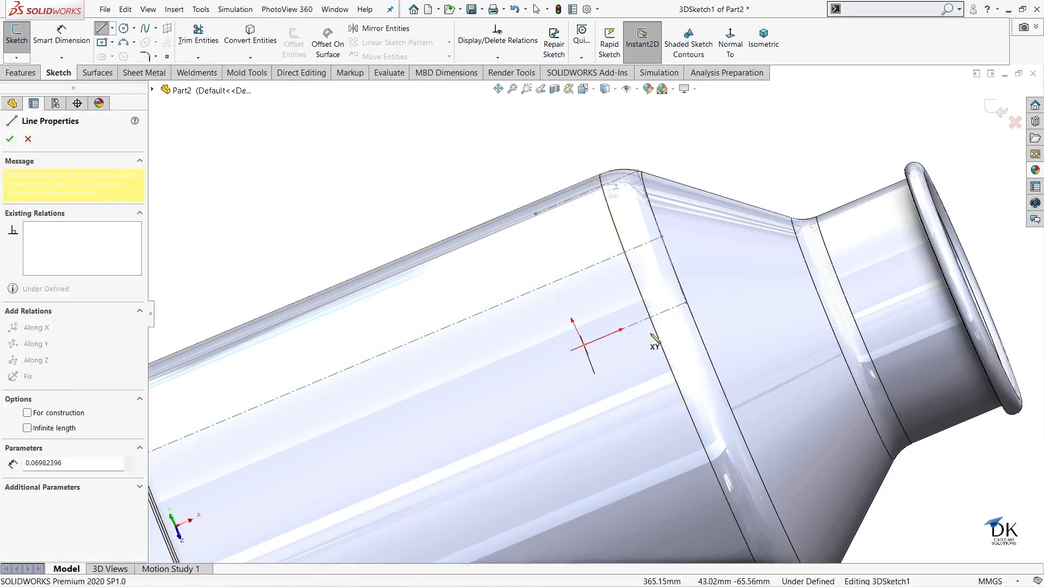
click(686, 302)
mouse_move(721, 277)
middle_down()
mouse_move(667, 133)
mouse_move(740, 195)
mouse_move(675, 263)
mouse_move(705, 216)
mouse_move(671, 226)
middle_up()
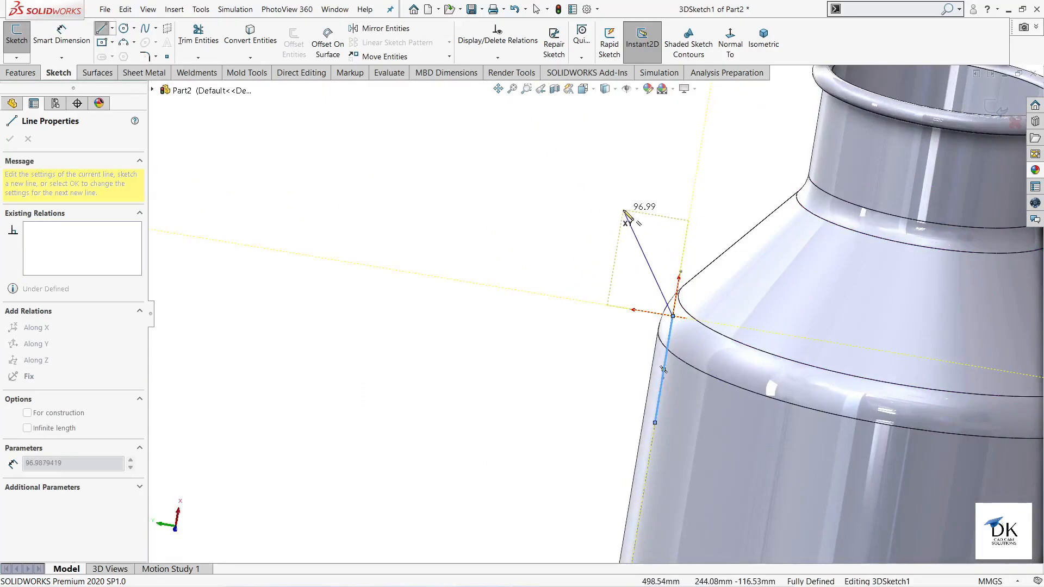
click(624, 211)
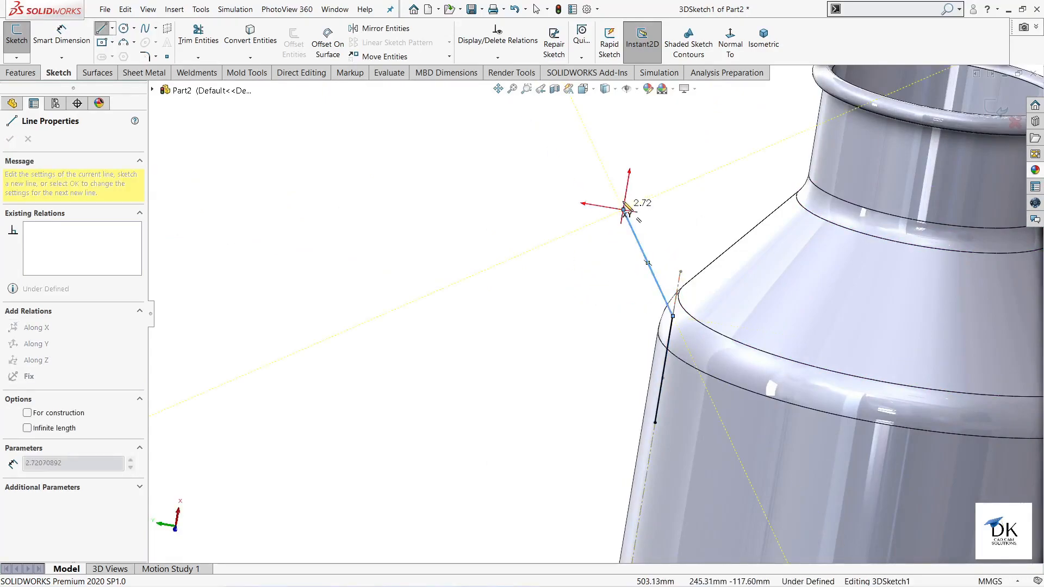
middle_drag(625, 207, 772, 234)
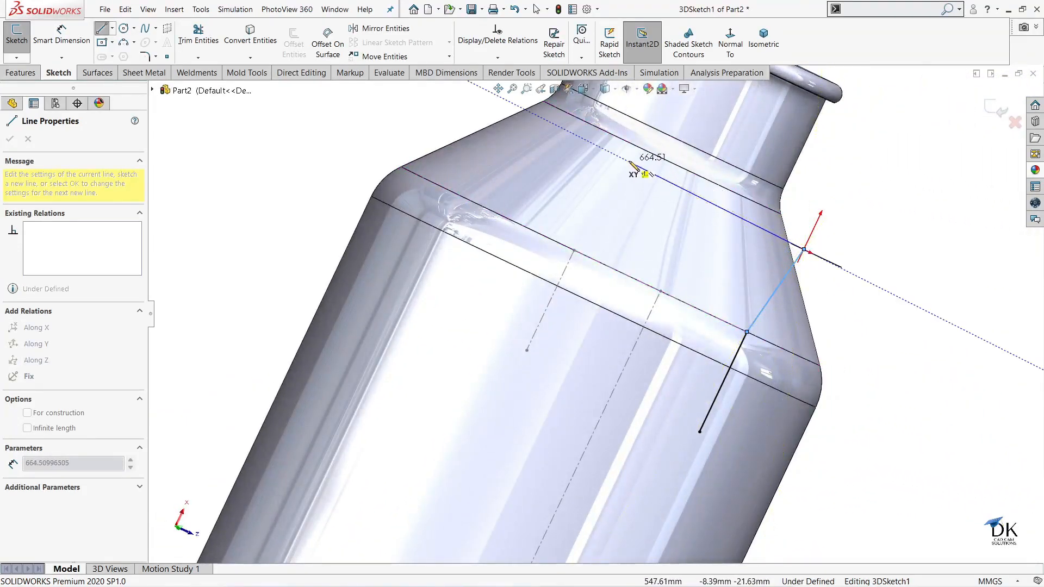
mouse_move(629, 168)
middle_down()
mouse_move(652, 174)
mouse_move(464, 149)
mouse_move(580, 163)
mouse_move(535, 161)
middle_up()
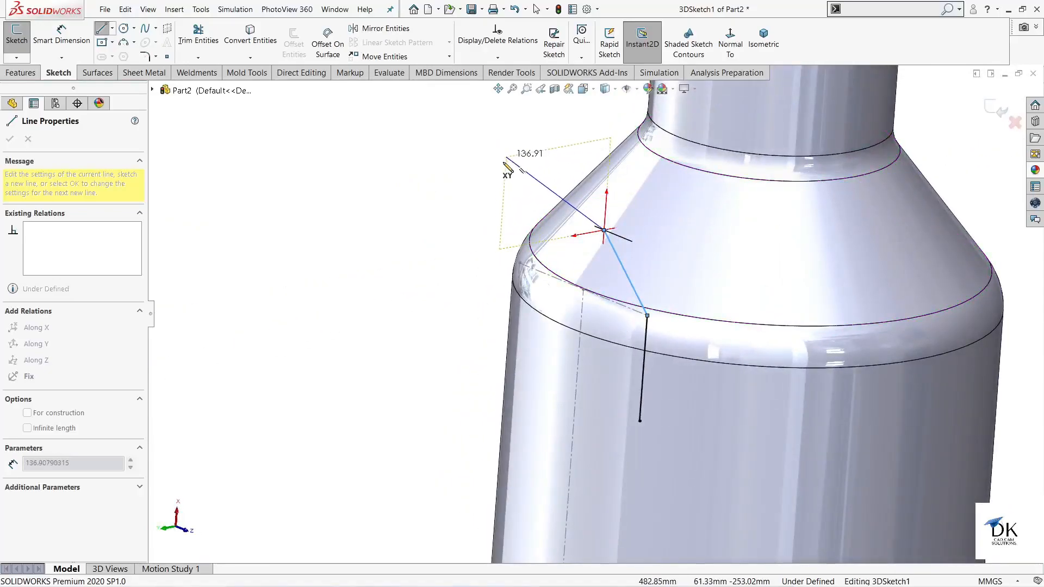
mouse_move(456, 189)
middle_down()
mouse_move(492, 222)
mouse_move(459, 205)
middle_up()
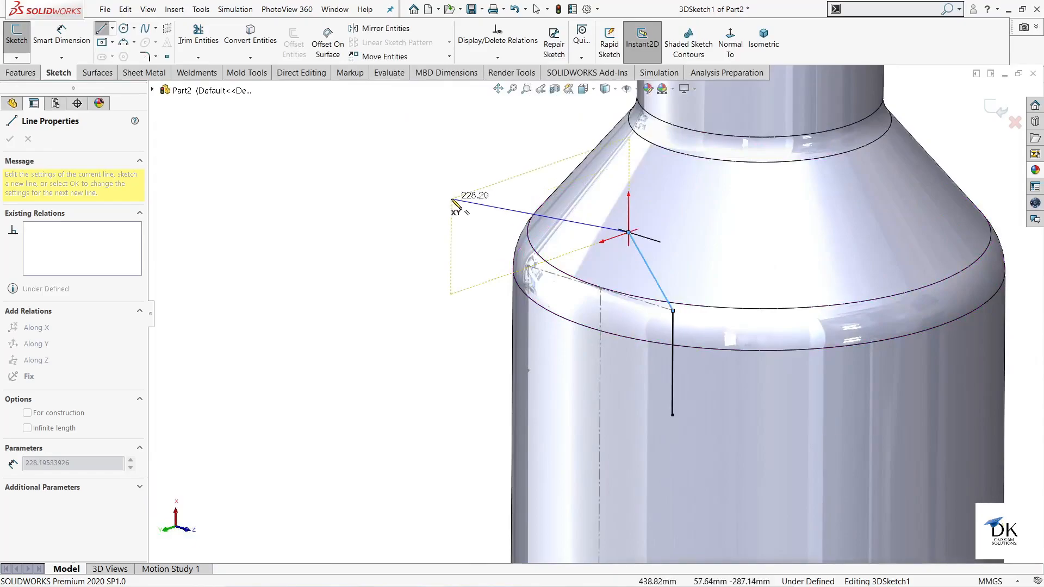
key(Escape)
- Dimension the angle between the sloped line and the vertical 90 mm line as 145°
middle_drag(706, 296, 714, 336)
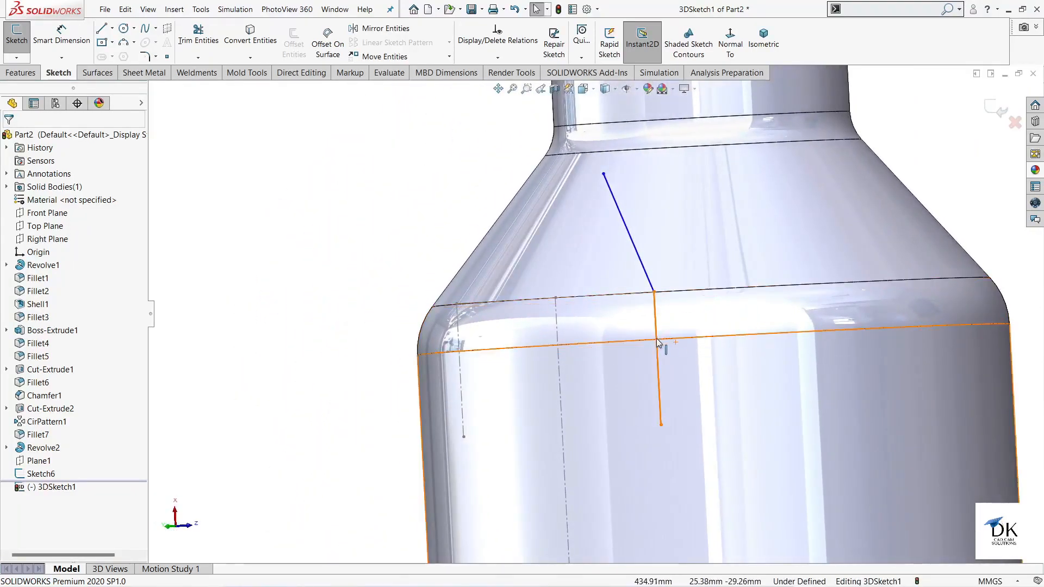
scroll(707, 329, down, 1)
middle_drag(695, 261, 619, 291)
click(61, 34)
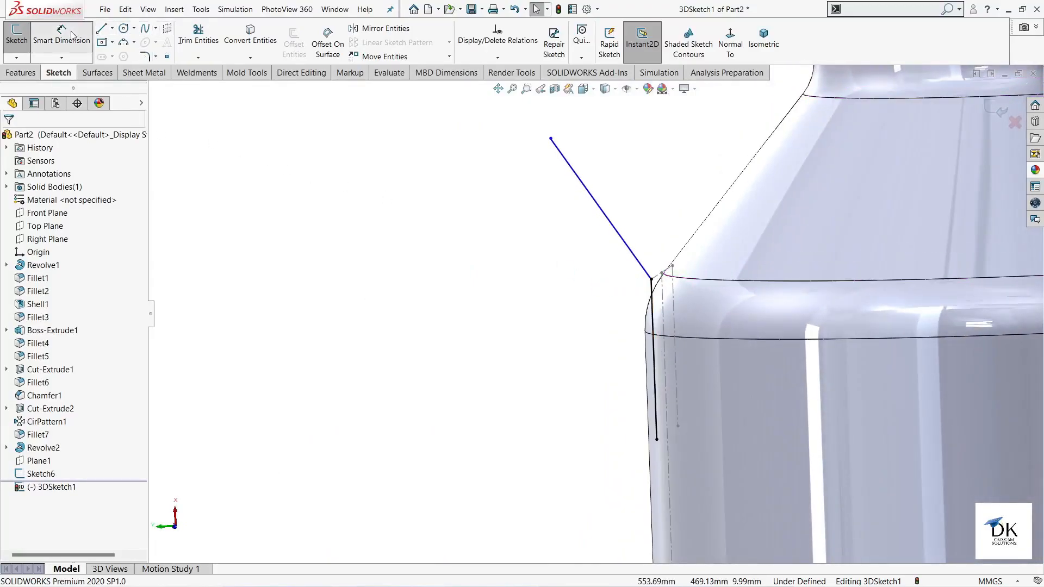
click(624, 245)
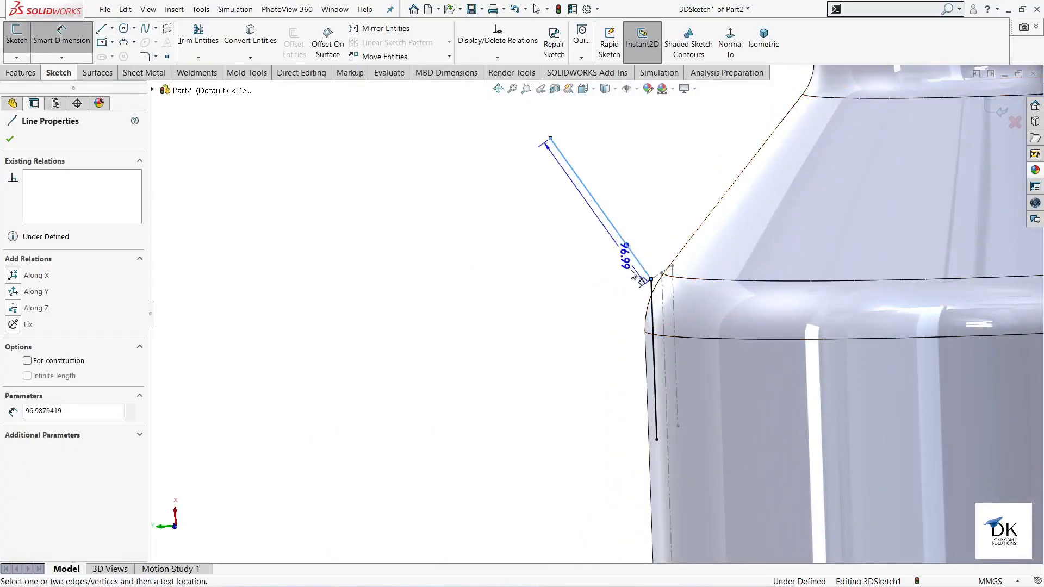
click(654, 318)
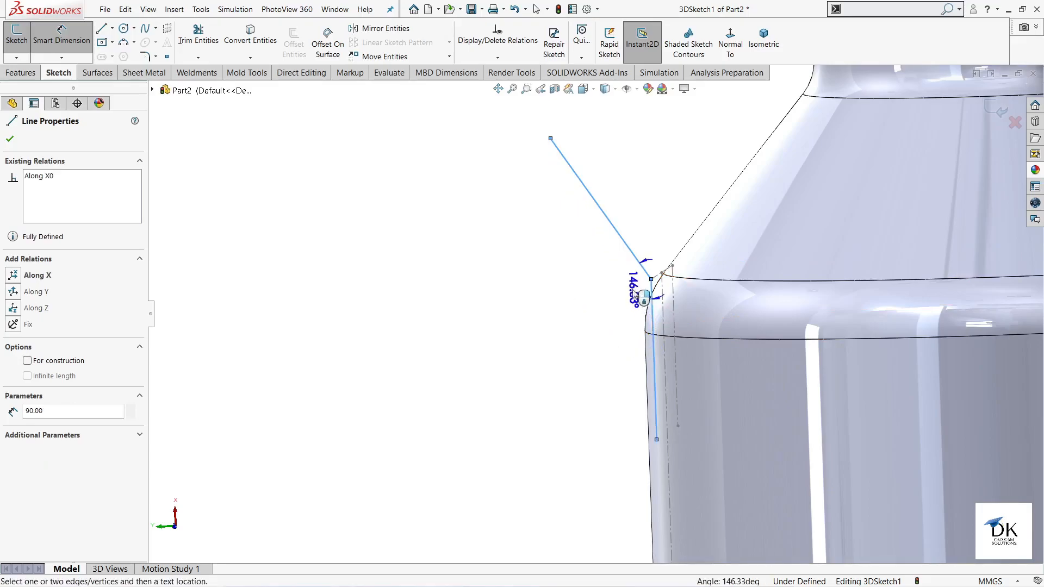
click(618, 303)
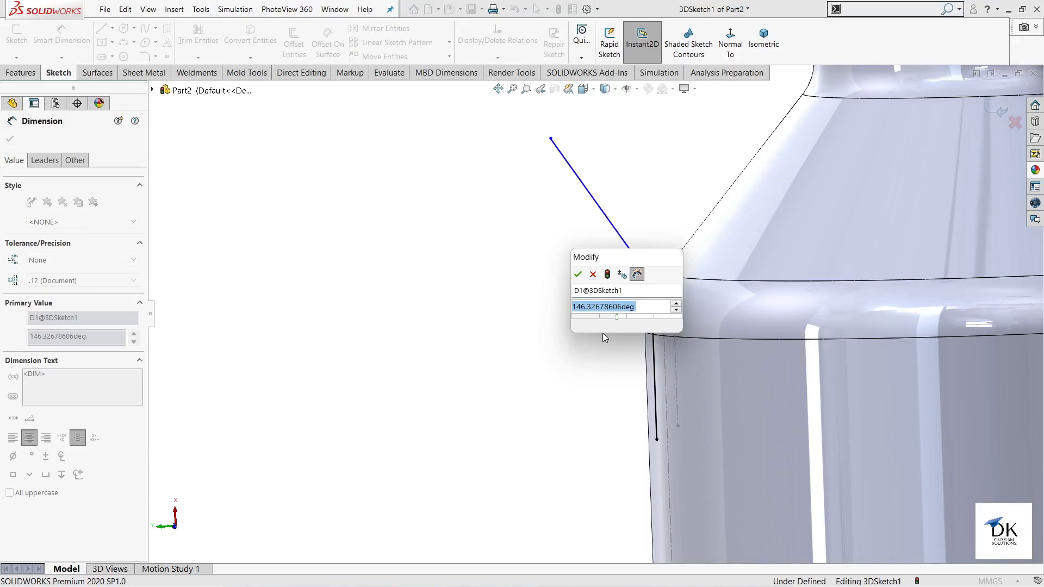
text(145)
key(Return)
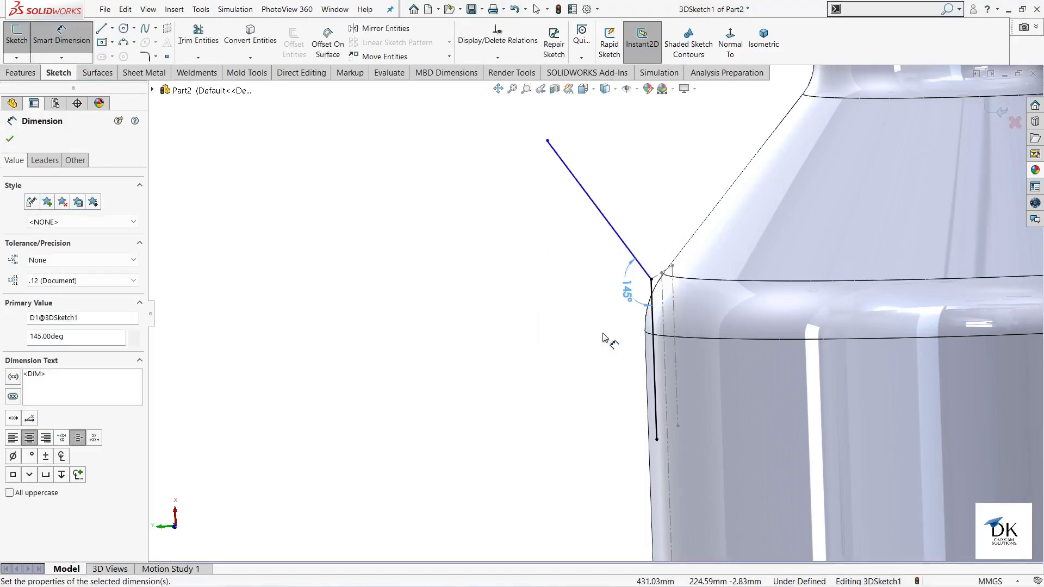
- Set the sloped line's length to 80 mm with a dimension and finish dimensioning
middle_drag(596, 348, 569, 337)
click(590, 219)
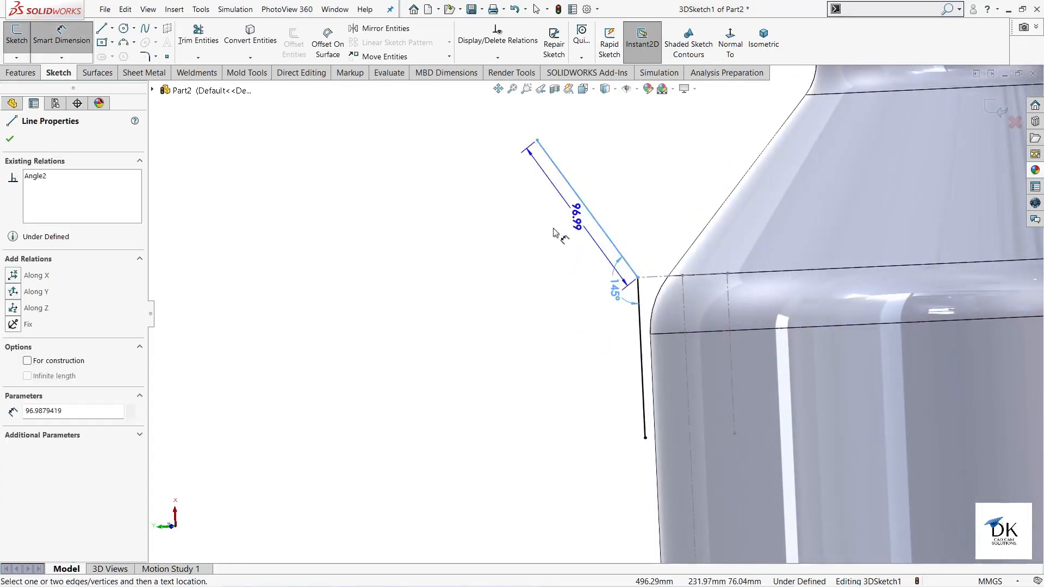
click(537, 243)
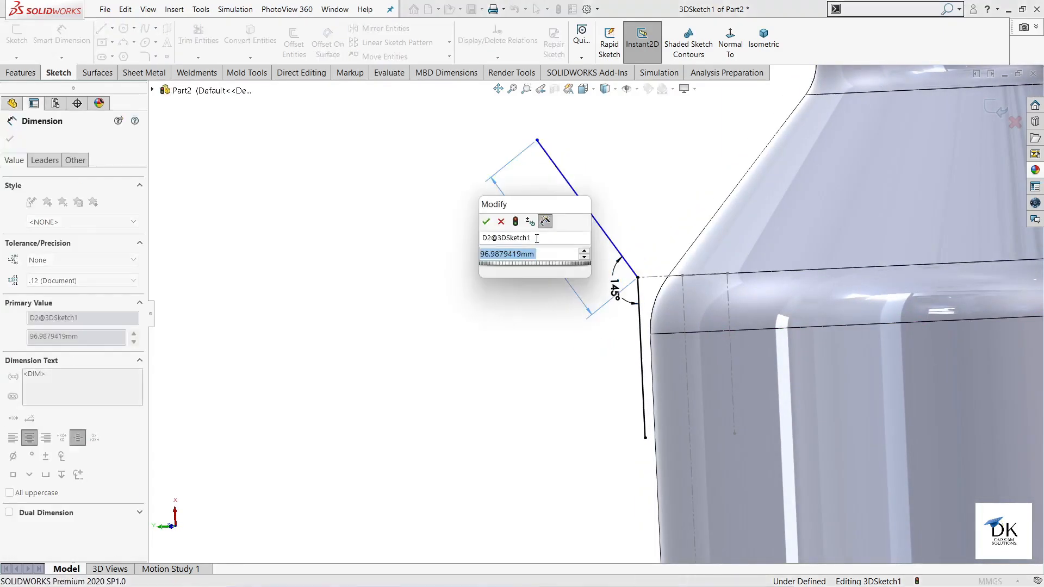
text(80)
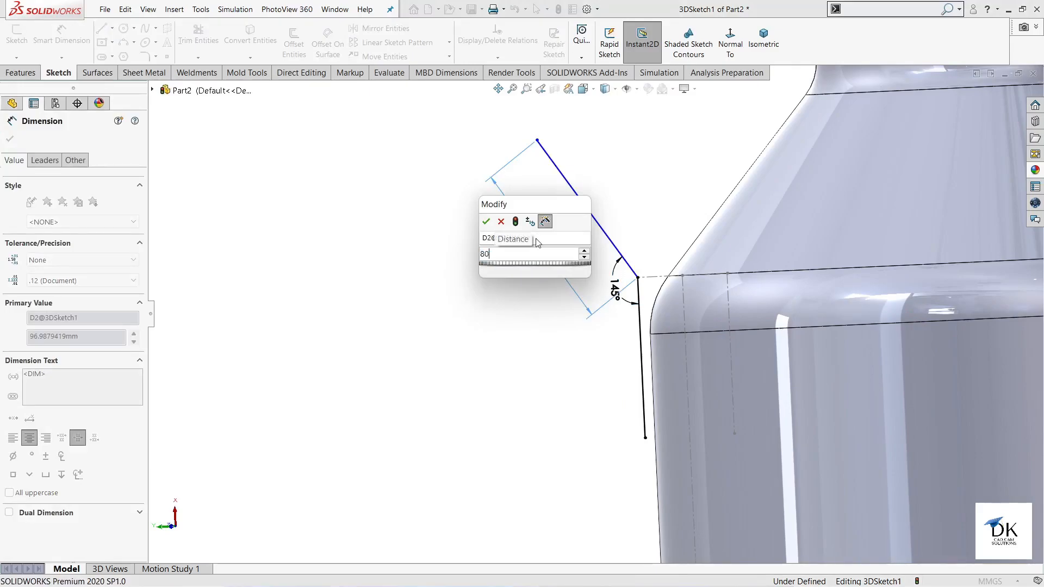
key(Return)
mouse_move(535, 328)
middle_down()
mouse_move(614, 309)
mouse_move(632, 317)
middle_up()
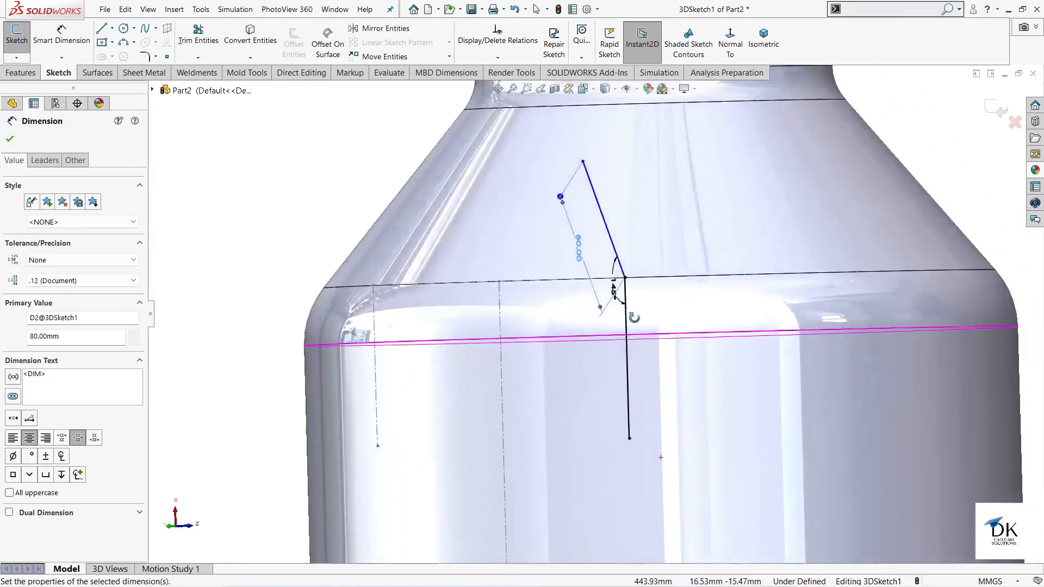
mouse_move(322, 213)
middle_down()
mouse_move(345, 221)
mouse_move(335, 212)
middle_up()
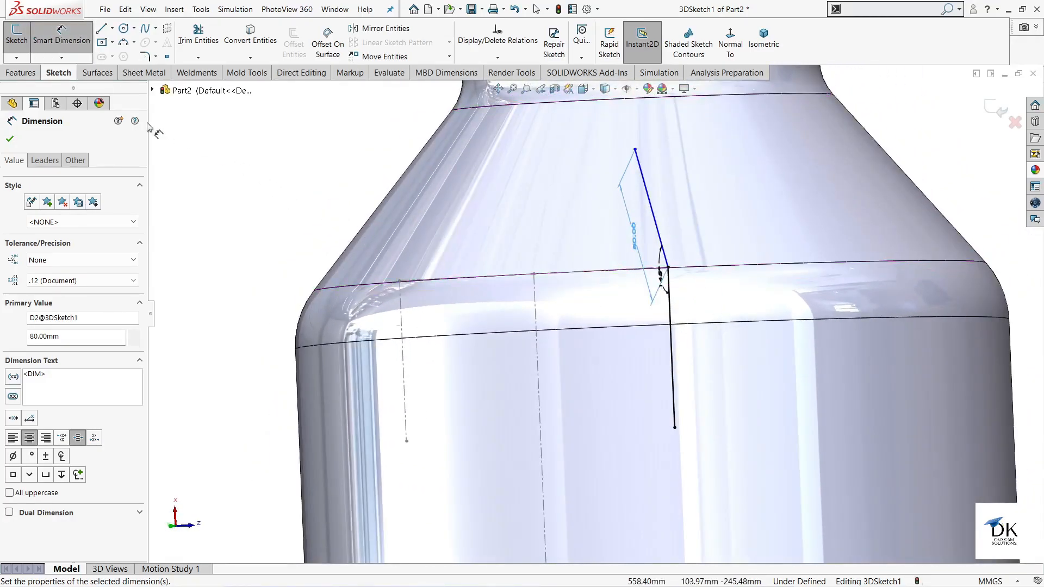
click(10, 141)
- Sketch a line over the other 90 mm construction line, from its lower end up to the shoulder edge
mouse_move(261, 167)
middle_down()
mouse_move(280, 161)
mouse_move(324, 182)
middle_up()
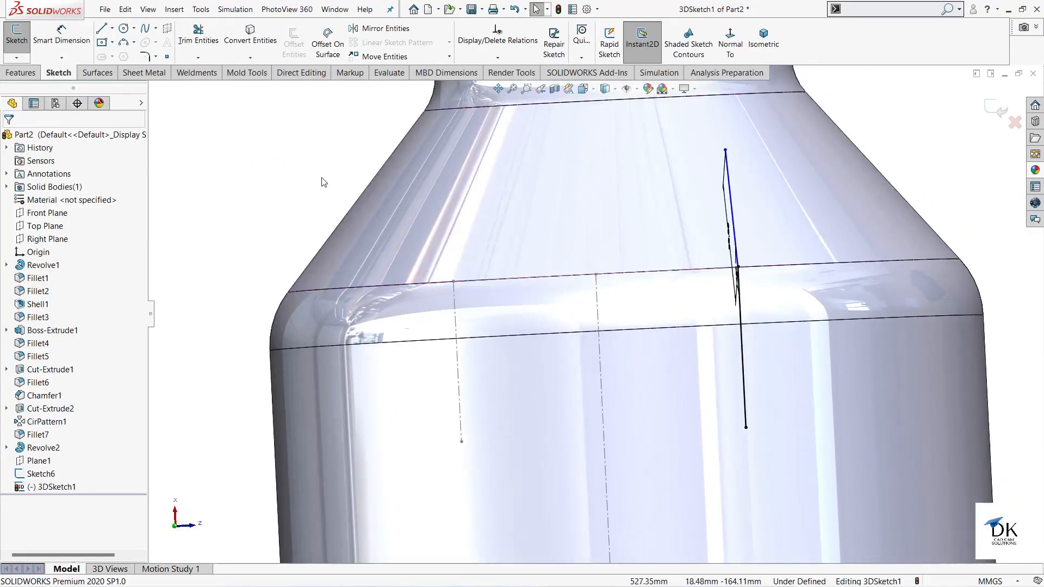
click(102, 30)
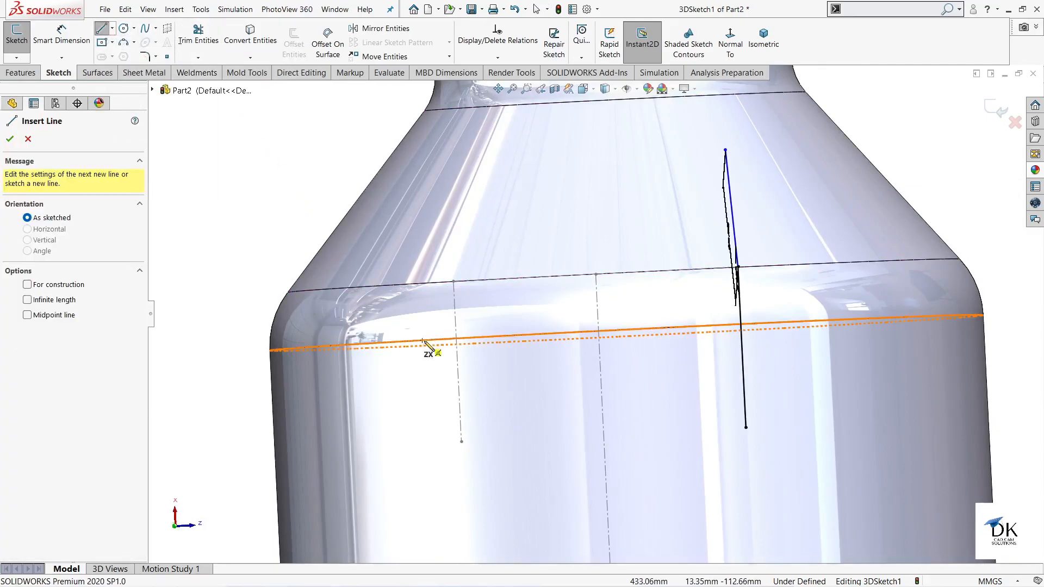
click(461, 442)
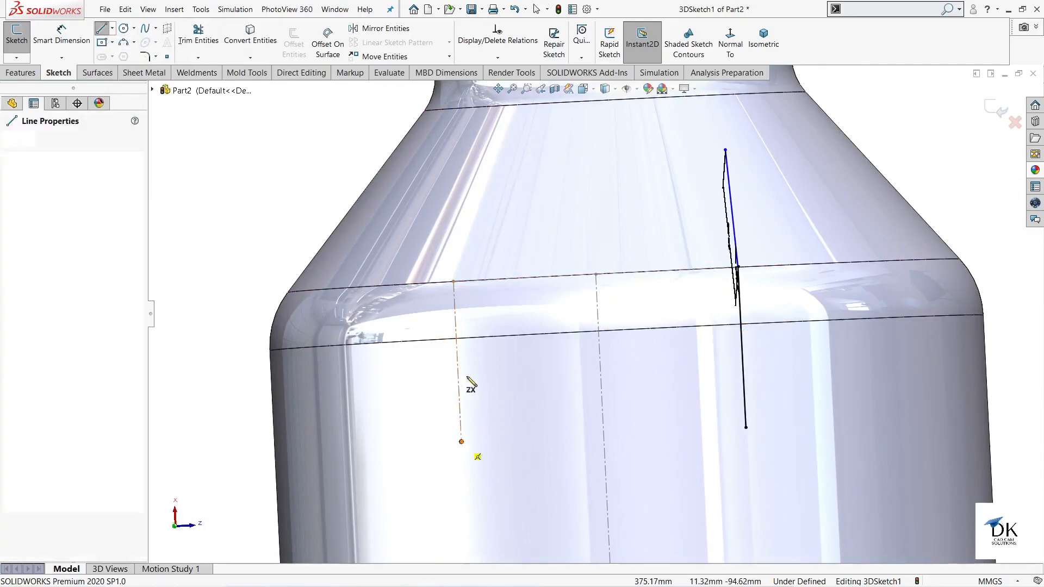
click(453, 281)
- Try to sketch a line outward from the upper end of the second vertical line in the ZX plane, and undo it
mouse_move(503, 266)
middle_down()
mouse_move(566, 263)
mouse_move(657, 299)
mouse_move(636, 263)
middle_up()
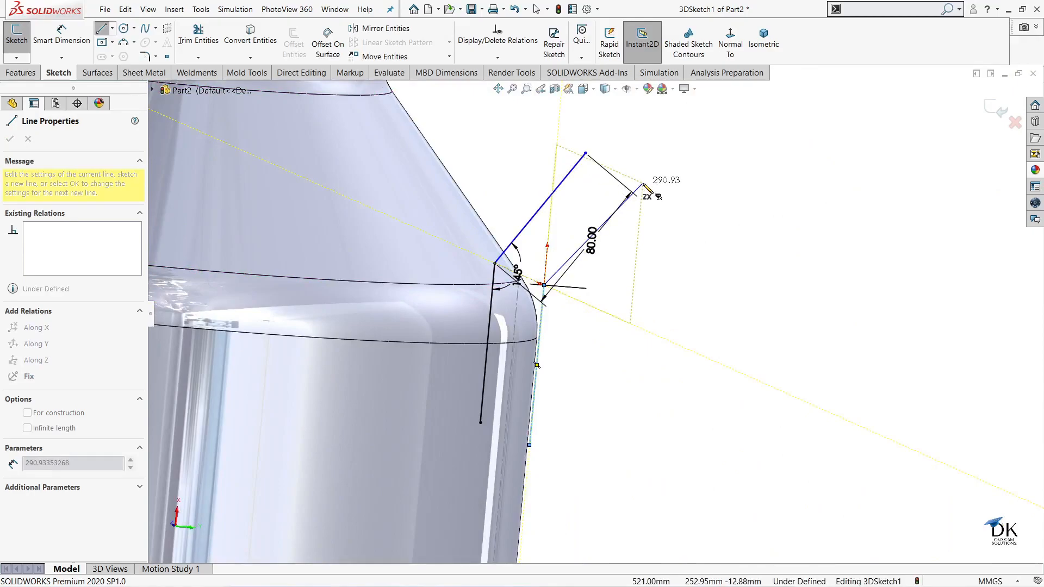
mouse_move(651, 184)
middle_down()
mouse_move(678, 196)
mouse_move(722, 250)
mouse_move(629, 240)
mouse_move(705, 250)
mouse_move(710, 264)
mouse_move(791, 221)
mouse_move(703, 263)
mouse_move(659, 243)
mouse_move(660, 282)
mouse_move(692, 256)
mouse_move(601, 236)
middle_up()
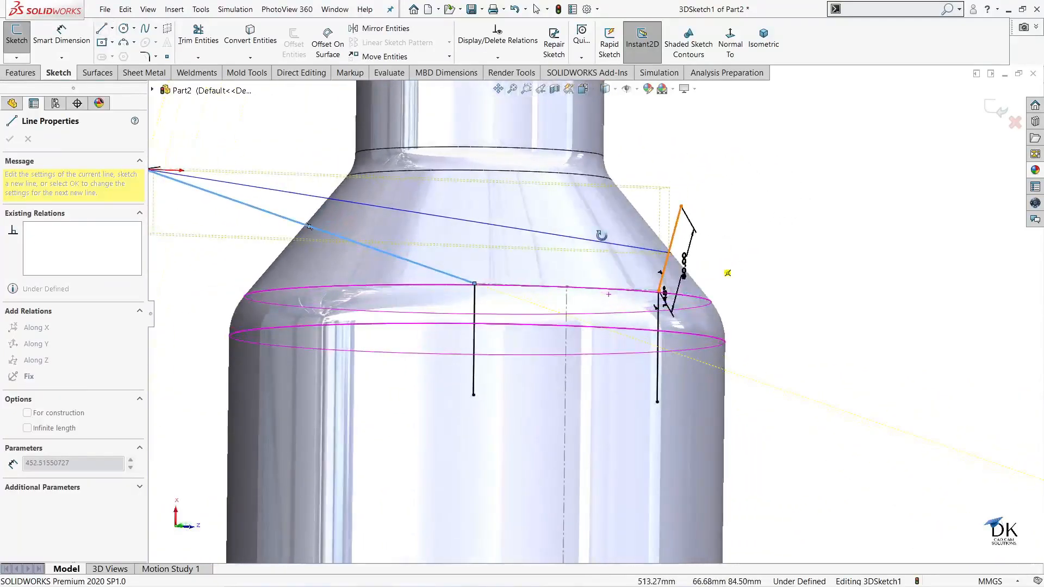
scroll(600, 237, up, 1)
right_click(350, 170)
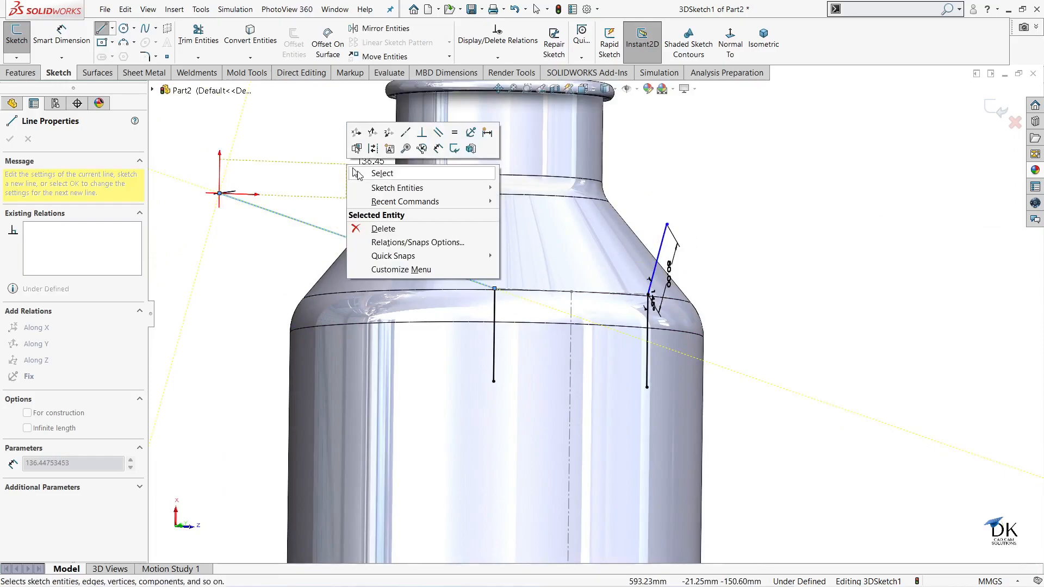
click(371, 170)
click(478, 283)
drag(477, 283, 478, 291)
middle_drag(742, 264, 744, 326)
scroll(744, 326, up, 1)
mouse_move(928, 302)
middle_down()
mouse_move(971, 299)
mouse_move(1003, 312)
mouse_move(888, 299)
mouse_move(923, 282)
mouse_move(758, 291)
middle_up()
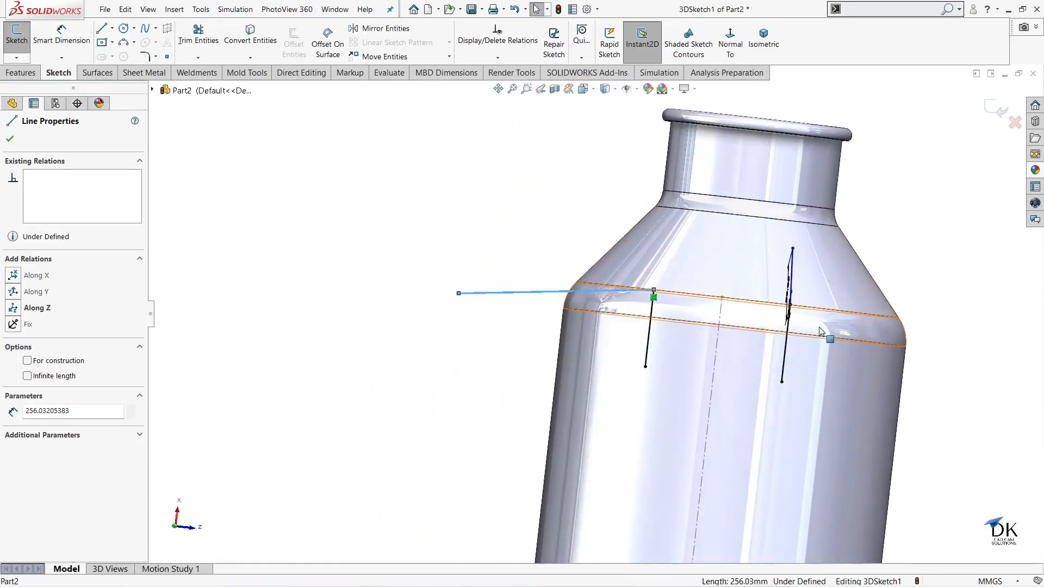
mouse_move(832, 337)
middle_down()
mouse_move(859, 281)
mouse_move(867, 293)
mouse_move(830, 297)
middle_up()
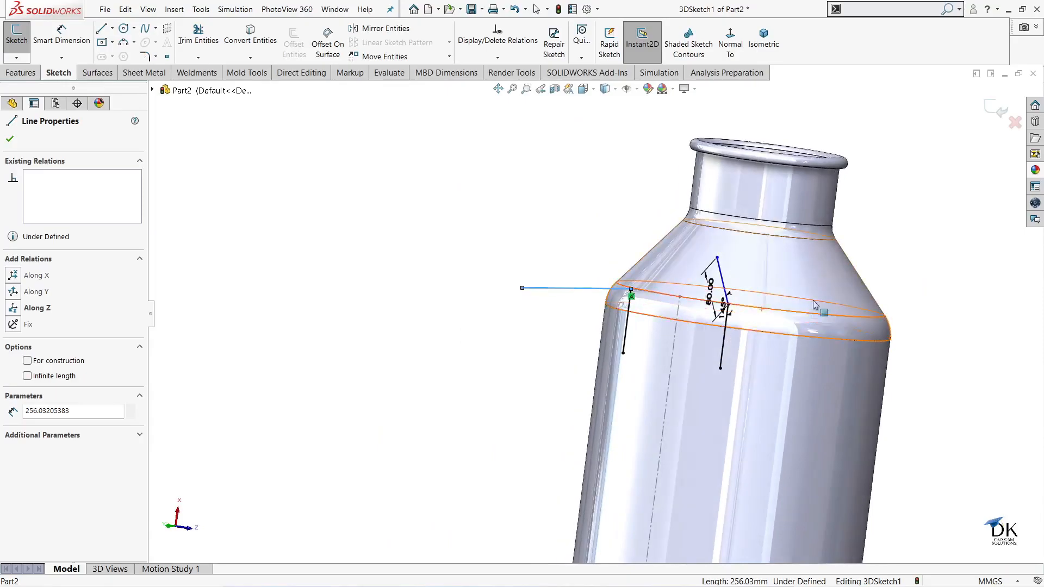
key(ctrl+z)
key(ctrl+z)
scroll(625, 330, down, 2)
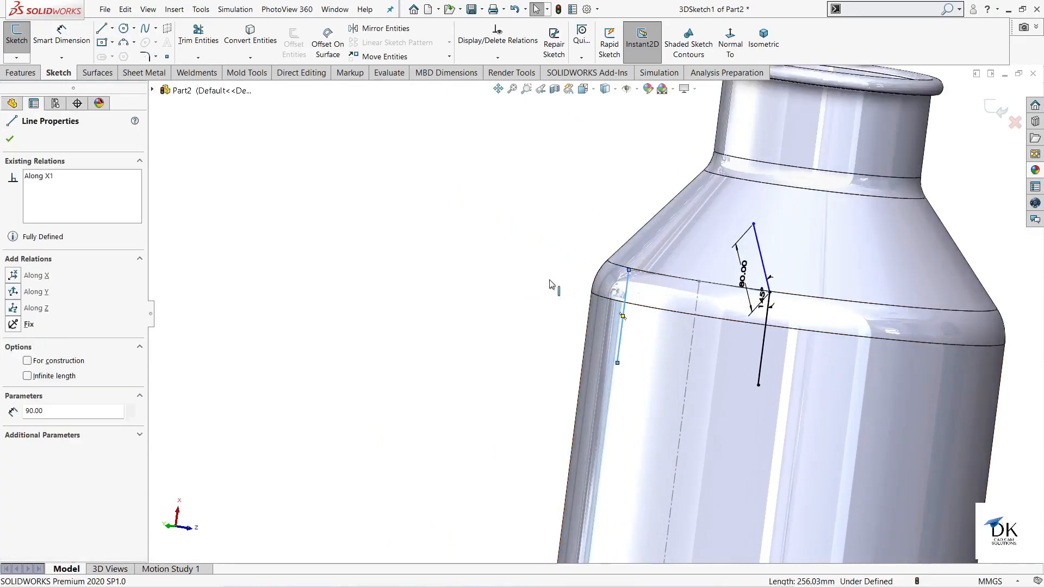
- Sketch a line about 168 mm long along Z from the free end of the 80 mm sloped line towards the second vertical line
mouse_move(524, 277)
middle_down()
mouse_move(462, 235)
mouse_move(429, 252)
mouse_move(449, 256)
mouse_move(449, 242)
middle_up()
click(104, 31)
middle_drag(408, 214, 923, 238)
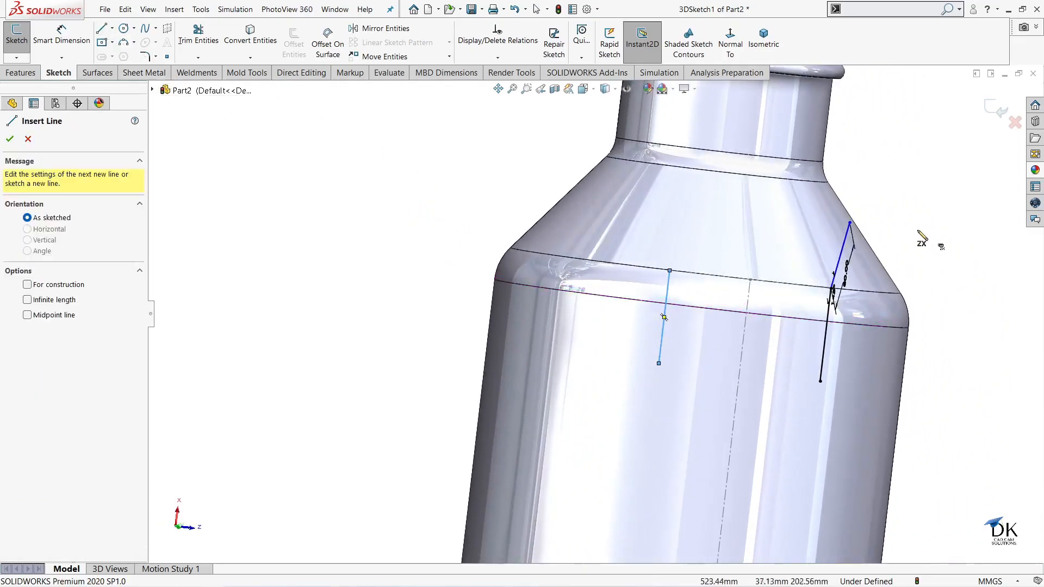
click(850, 223)
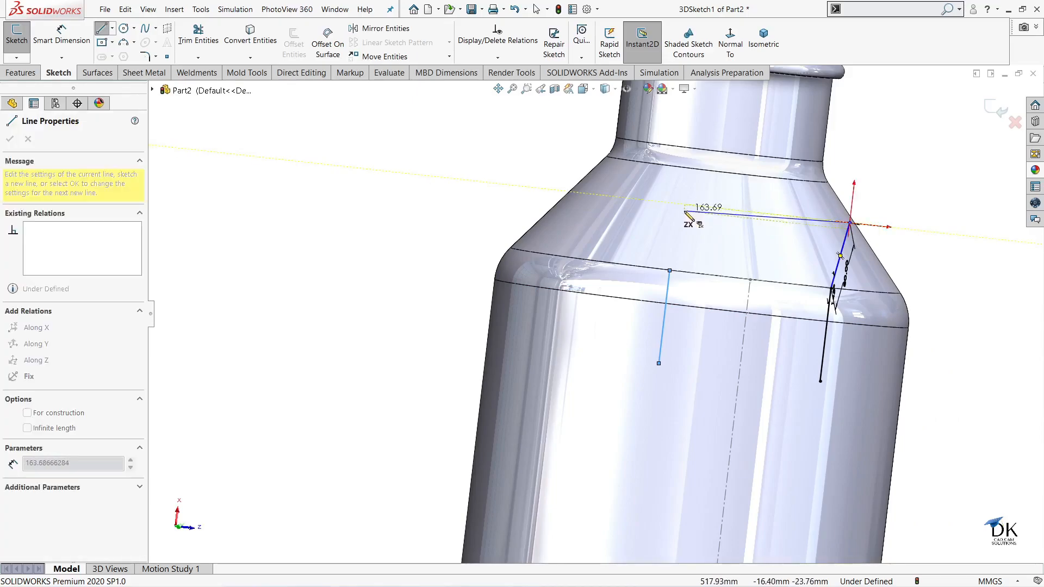
middle_drag(686, 206, 693, 166)
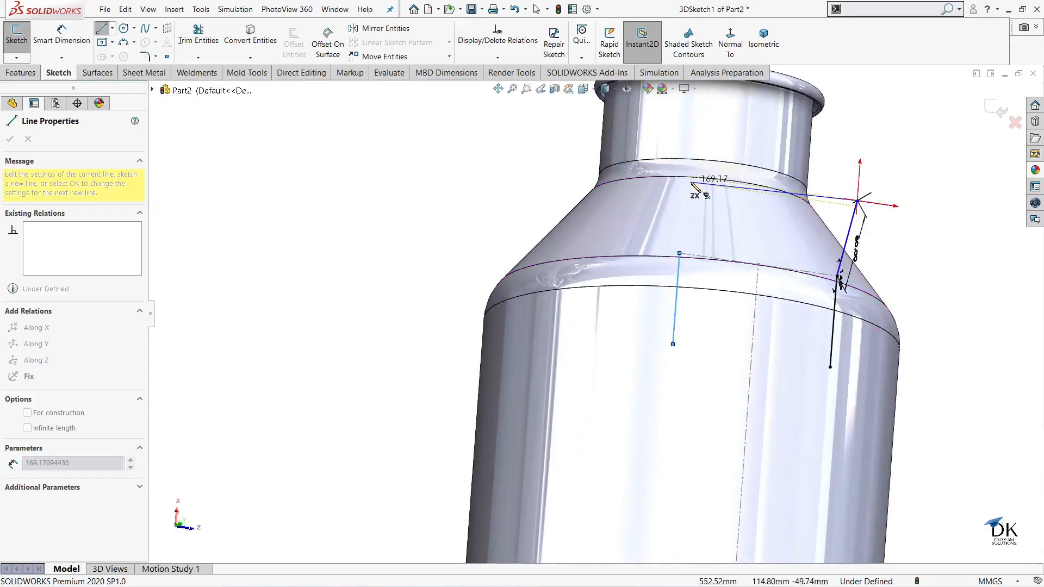
click(691, 177)
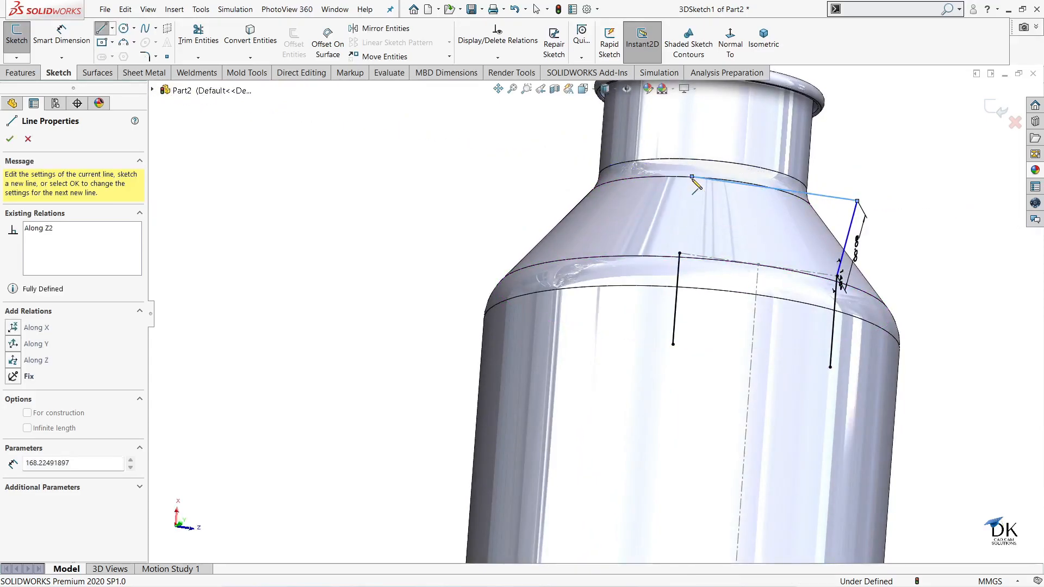
right_click(689, 163)
click(699, 174)
mouse_move(802, 211)
middle_down()
mouse_move(880, 242)
mouse_move(834, 239)
mouse_move(860, 476)
mouse_move(867, 292)
middle_up()
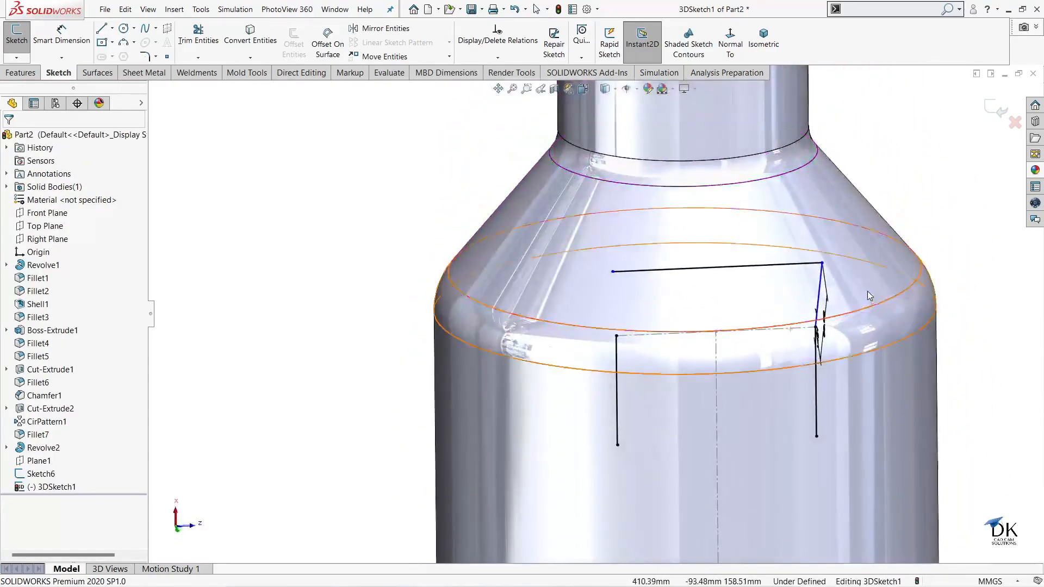
- Set the length of the line running along Z from the upper end of the 80 mm sloped line to 160 mm
click(738, 266)
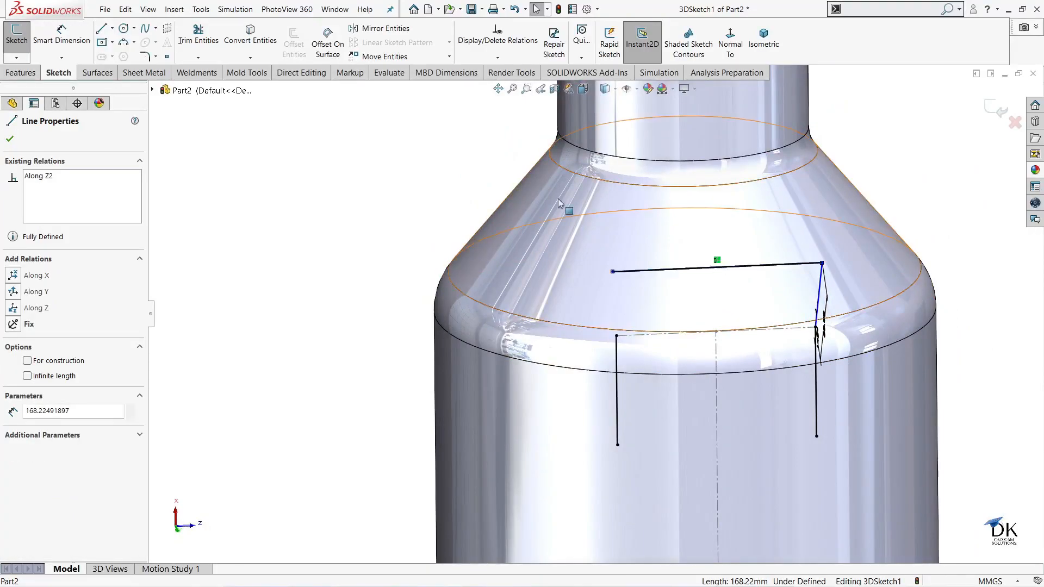
click(76, 39)
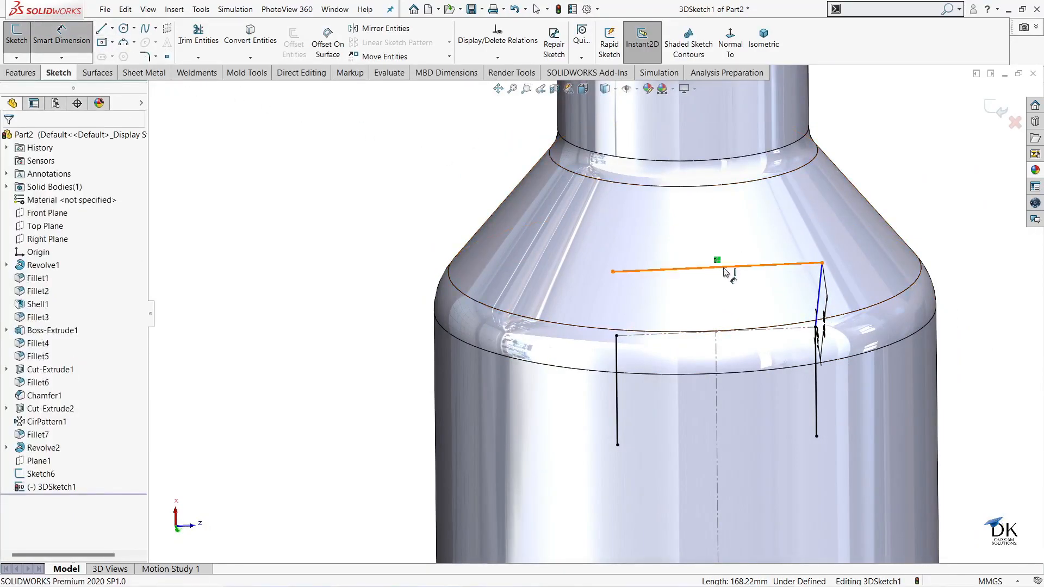
click(734, 268)
click(724, 222)
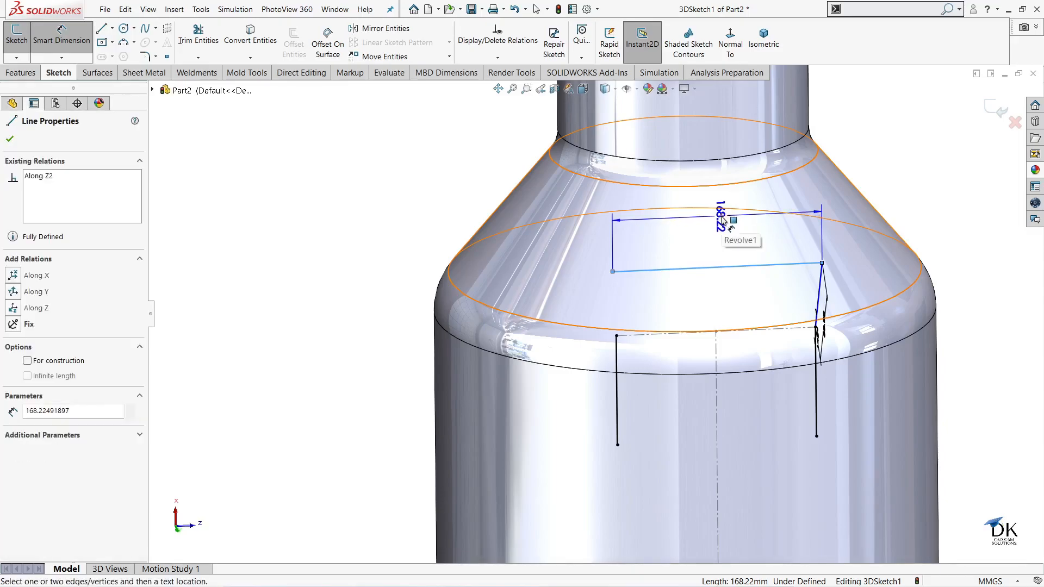
click(723, 212)
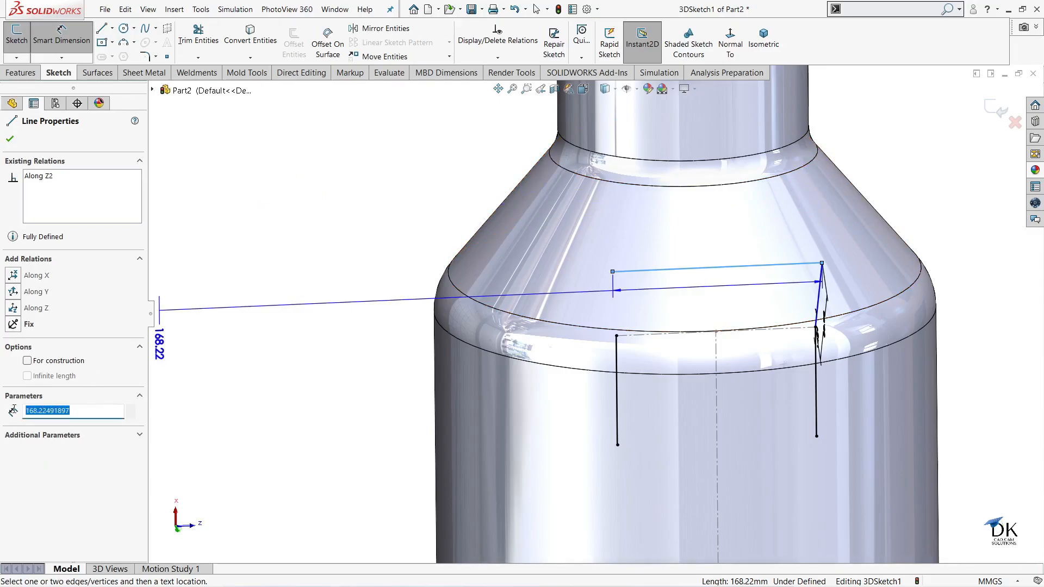
key(Escape)
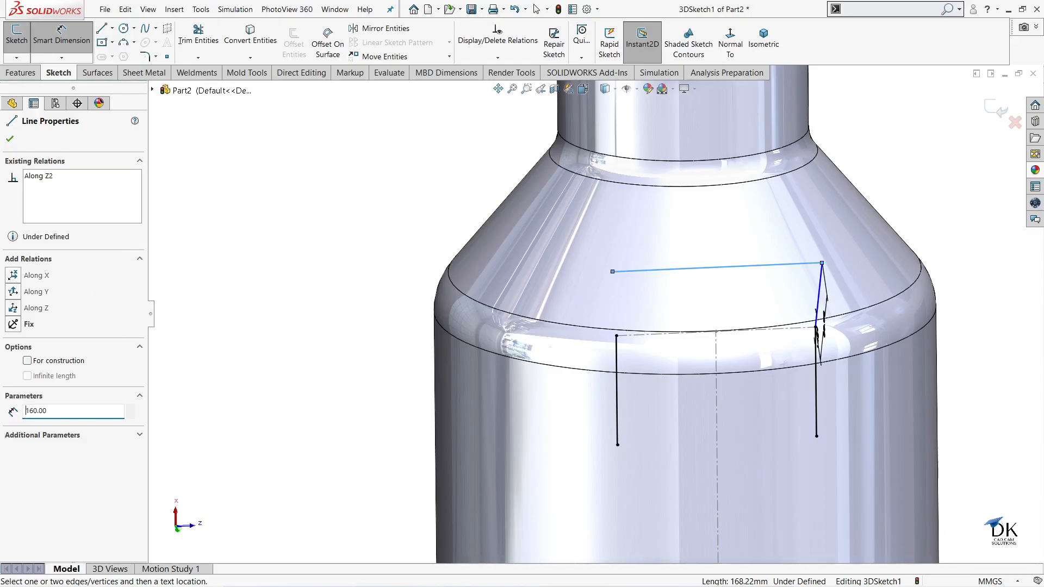
click(10, 141)
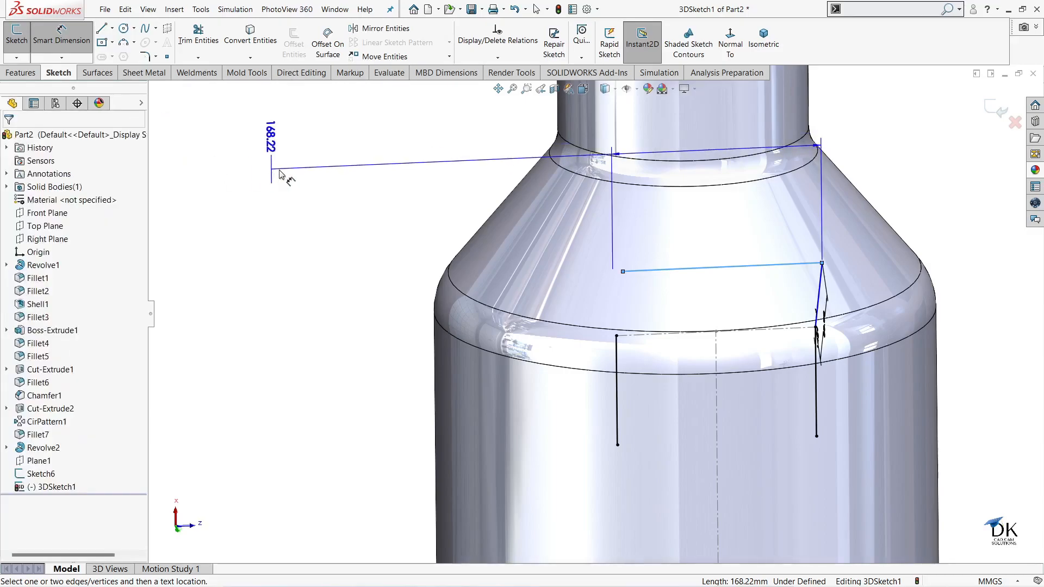
key(Escape)
- Sketch a line from the free end of the 160 mm line down to the upper end of the second vertical line
mouse_move(821, 341)
middle_down()
mouse_move(780, 299)
mouse_move(799, 320)
mouse_move(827, 272)
mouse_move(746, 201)
mouse_move(750, 224)
mouse_move(700, 285)
mouse_move(566, 242)
mouse_move(543, 218)
middle_up()
scroll(700, 284, down, 3)
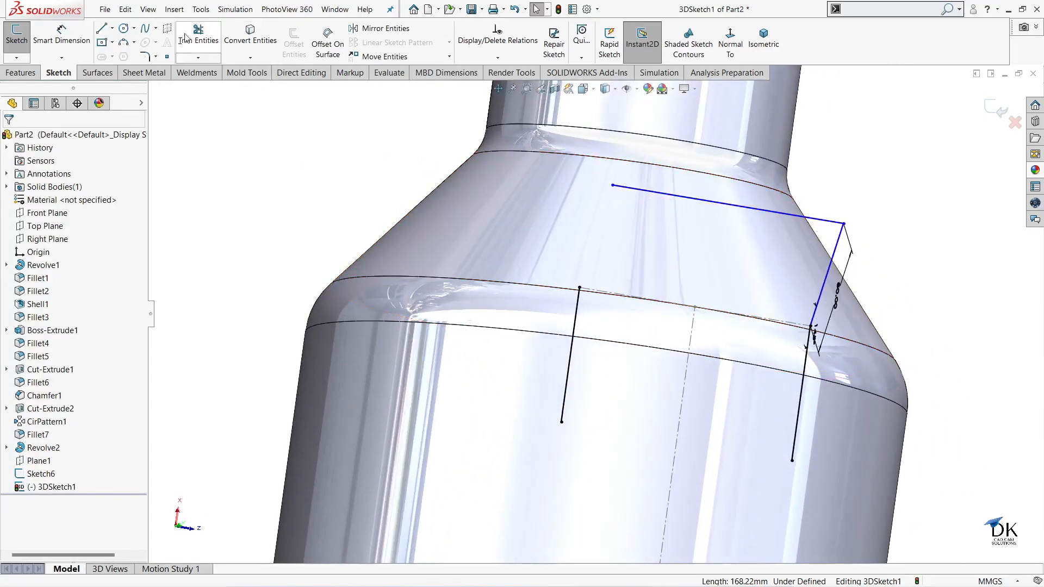
click(103, 31)
click(613, 186)
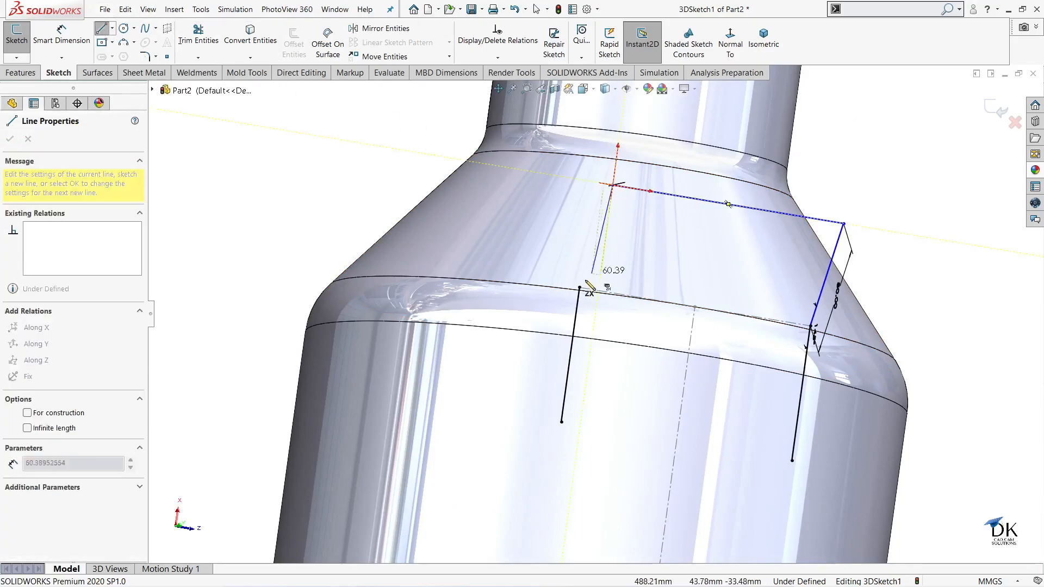
double_click(580, 287)
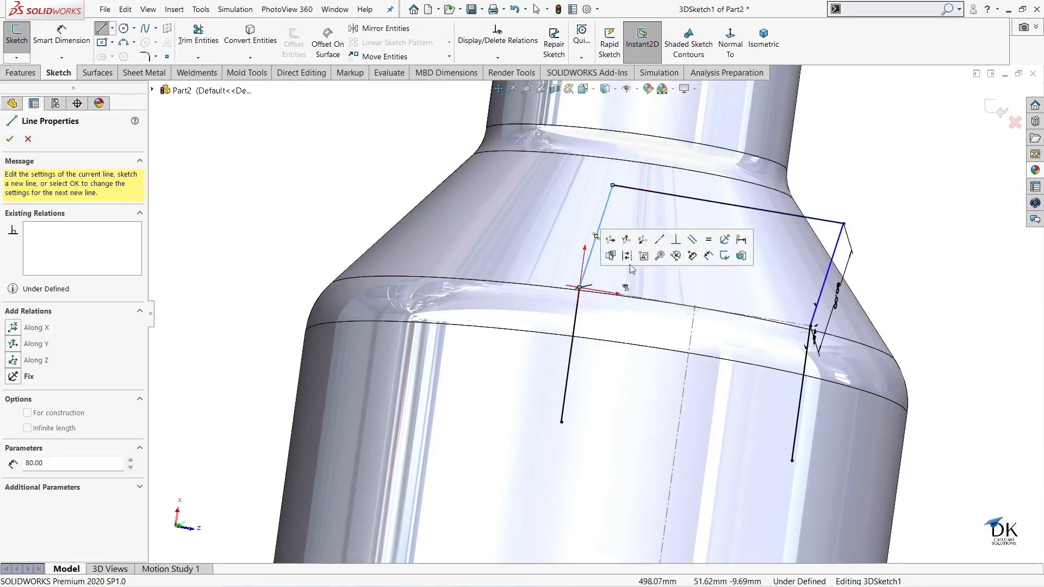
right_click(651, 283)
click(673, 284)
- Add 80 mm sketch fillets at the two lower corners where the sloped lines meet the vertical lines
mouse_move(682, 272)
middle_down()
mouse_move(765, 326)
mouse_move(775, 295)
mouse_move(750, 272)
mouse_move(636, 226)
mouse_move(611, 158)
mouse_move(627, 199)
middle_up()
scroll(762, 301, up, 1)
scroll(747, 305, down, 1)
middle_drag(746, 305, 717, 292)
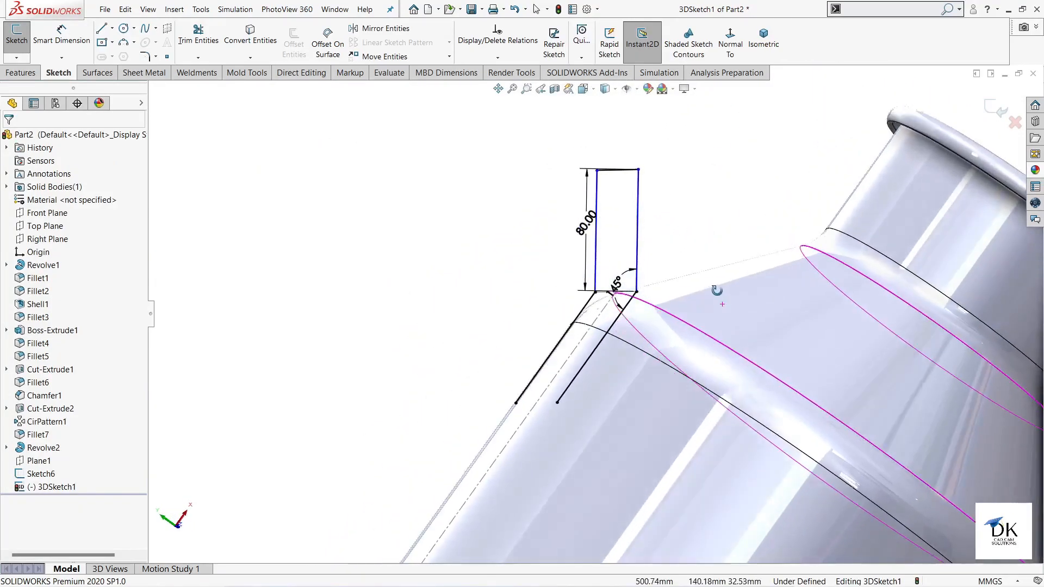
click(144, 57)
mouse_move(303, 168)
middle_down()
mouse_move(391, 214)
mouse_move(366, 210)
mouse_move(550, 282)
middle_up()
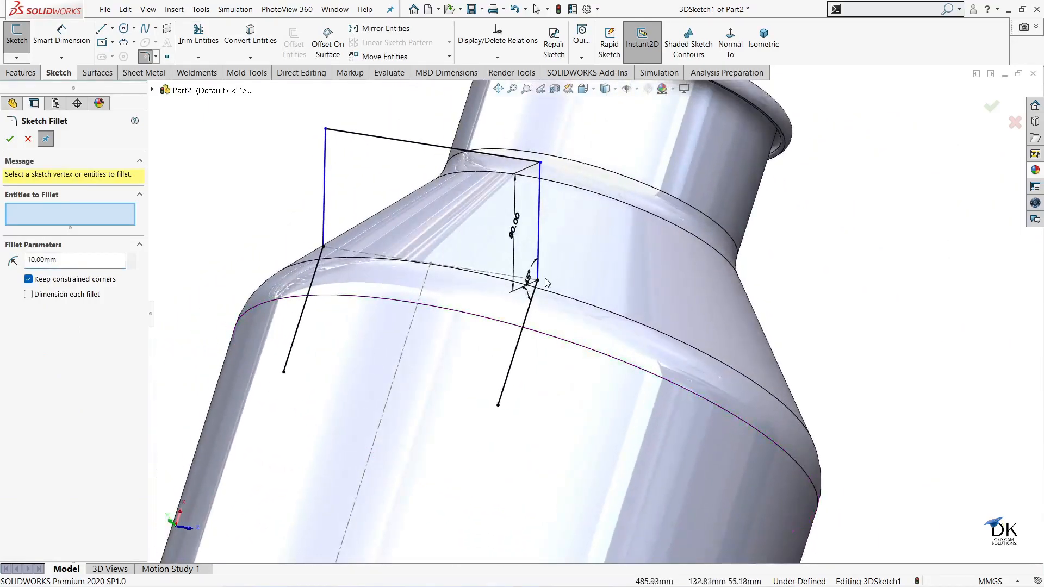
click(537, 281)
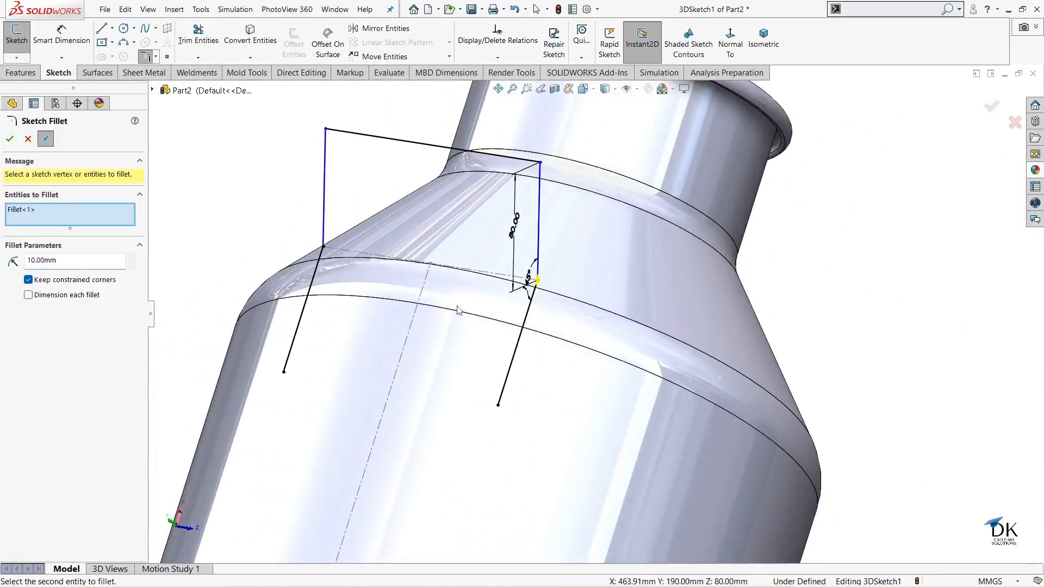
click(323, 247)
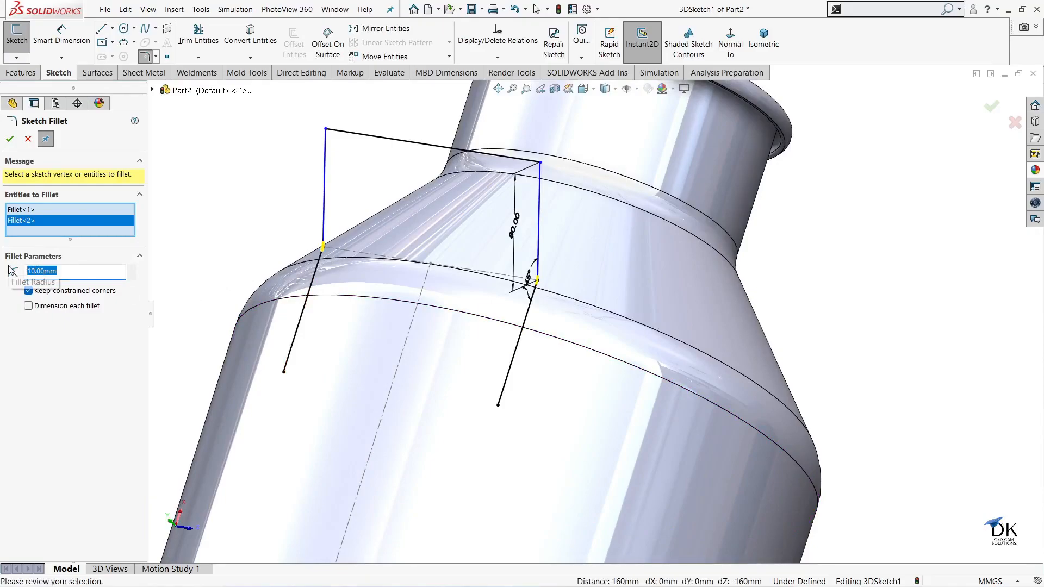
text(0)
key(Return)
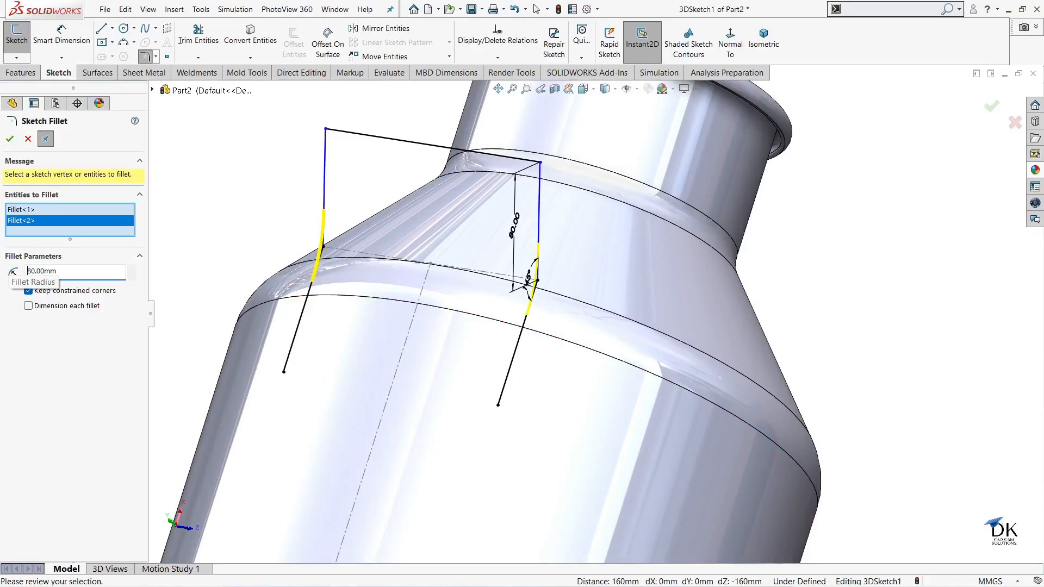
click(10, 138)
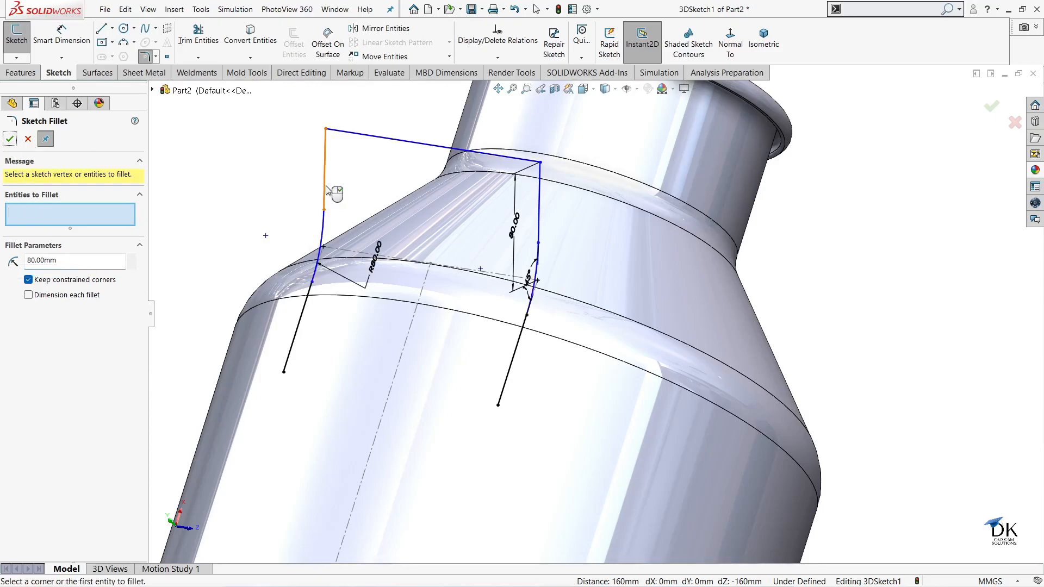
- Add 30 mm sketch fillets at both ends of the 160 mm line and finish filleting
mouse_move(426, 212)
middle_down()
mouse_move(354, 168)
mouse_move(400, 211)
mouse_move(299, 185)
middle_up()
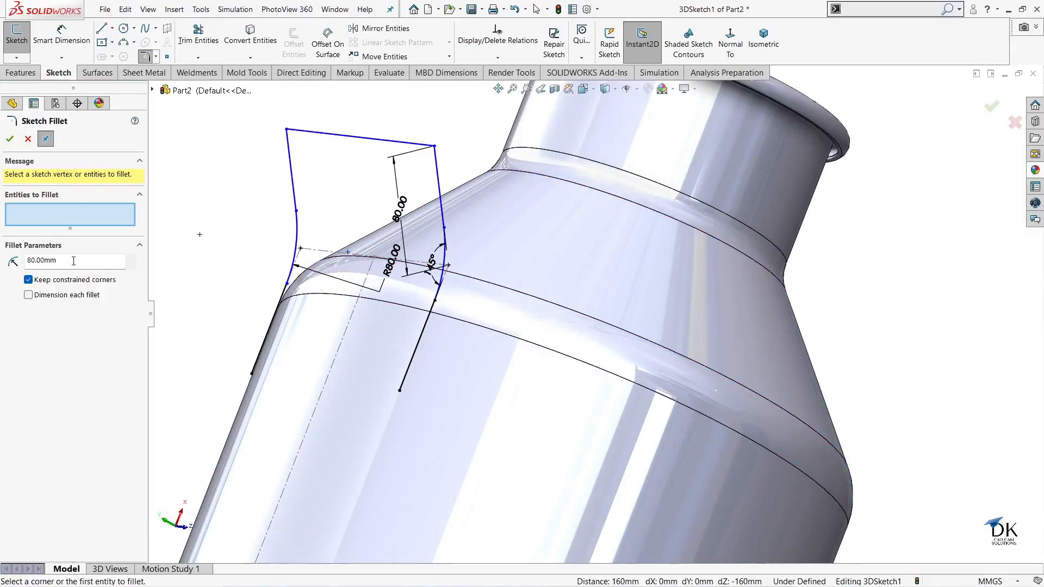
click(435, 146)
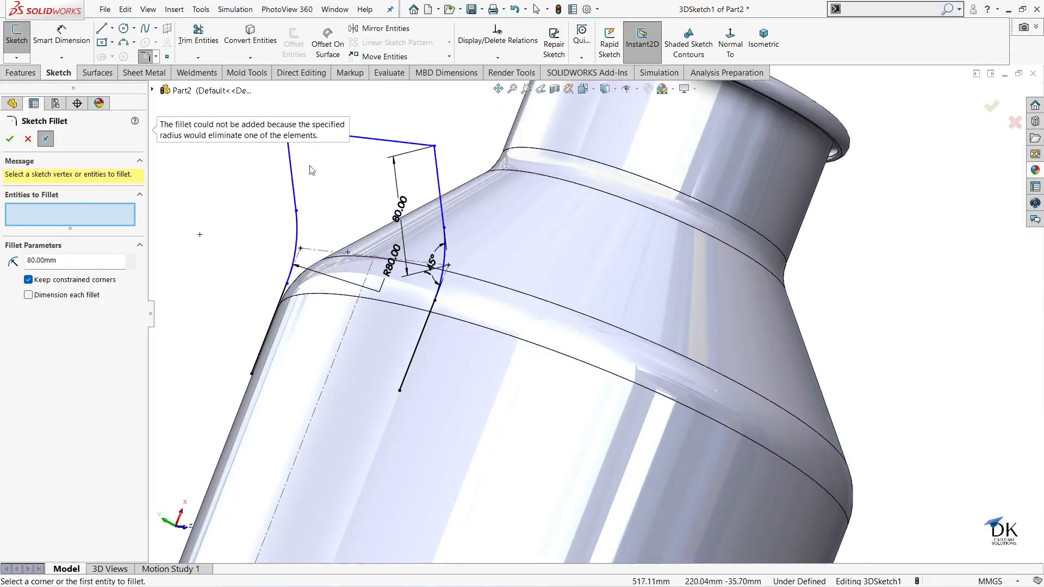
drag(60, 261, 24, 267)
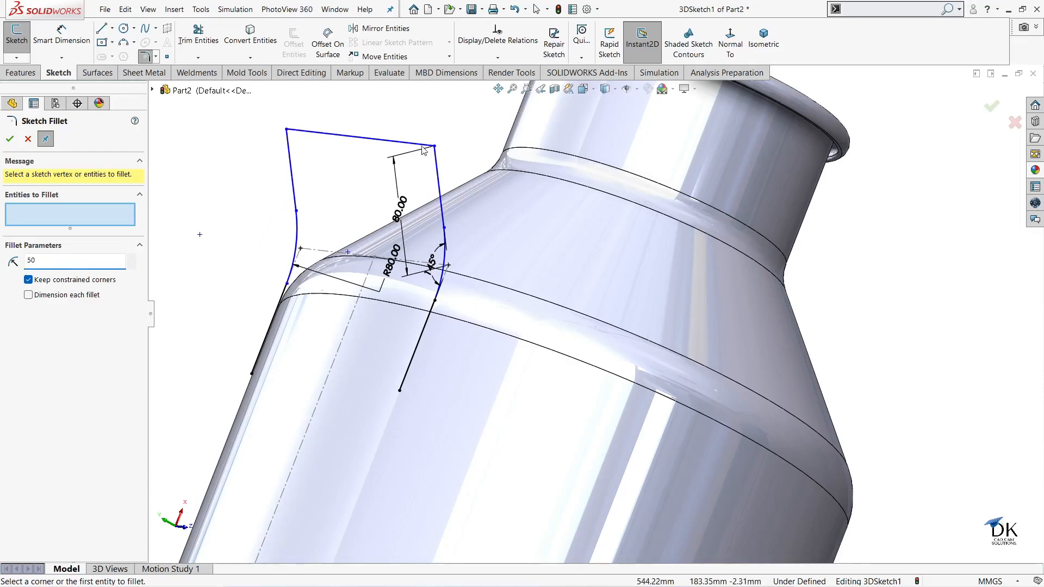
click(438, 148)
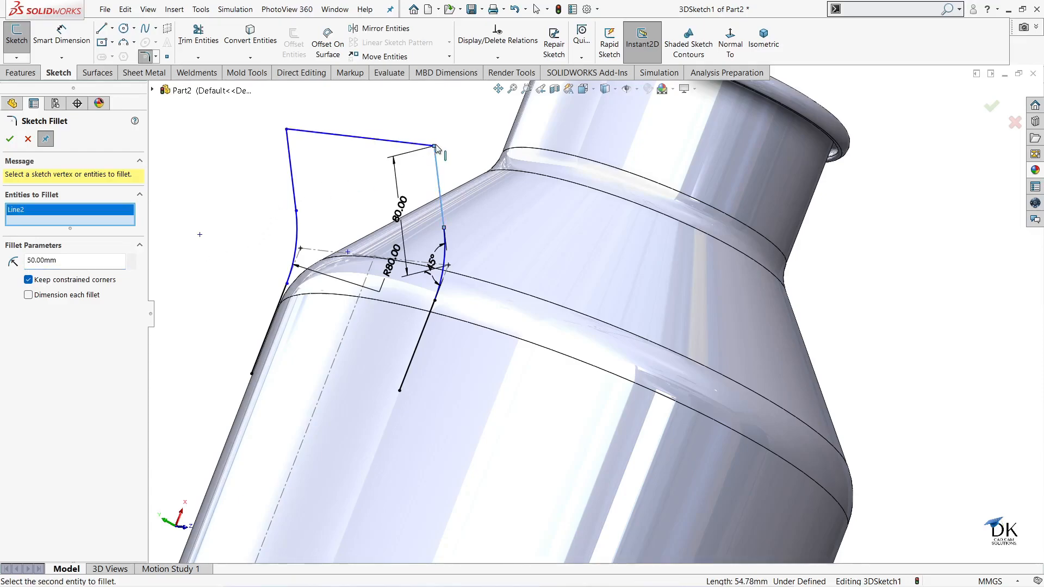
click(437, 148)
click(302, 138)
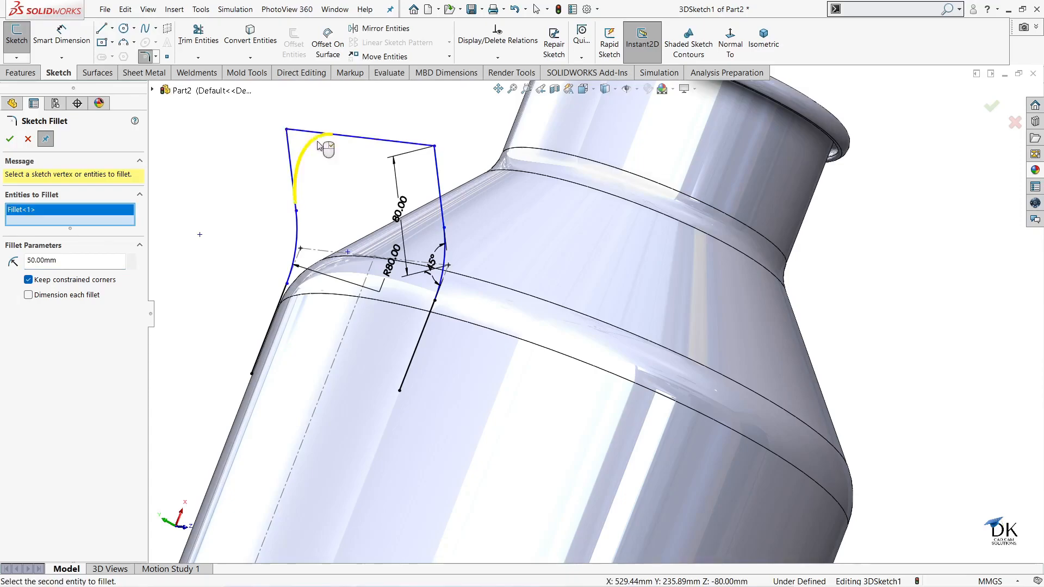
click(435, 148)
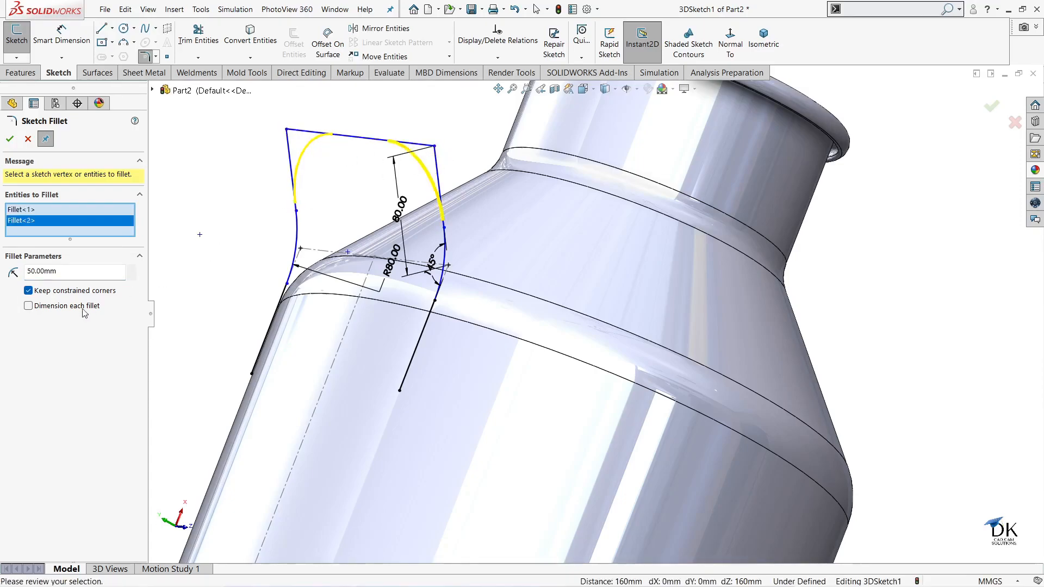
text(30)
key(Return)
click(10, 138)
mouse_move(490, 194)
middle_down()
mouse_move(820, 205)
mouse_move(889, 244)
mouse_move(829, 230)
mouse_move(791, 262)
middle_up()
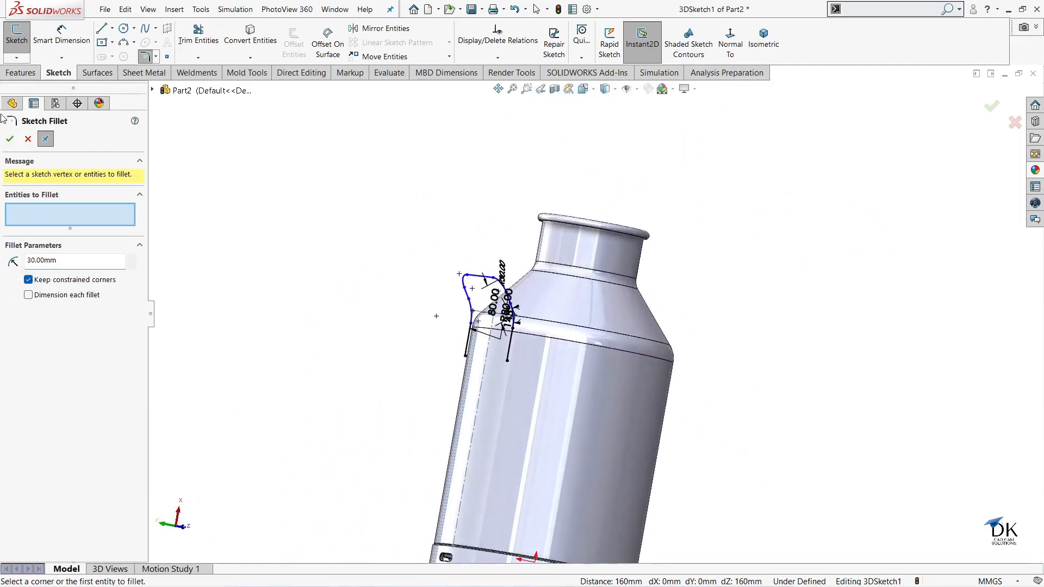
click(10, 139)
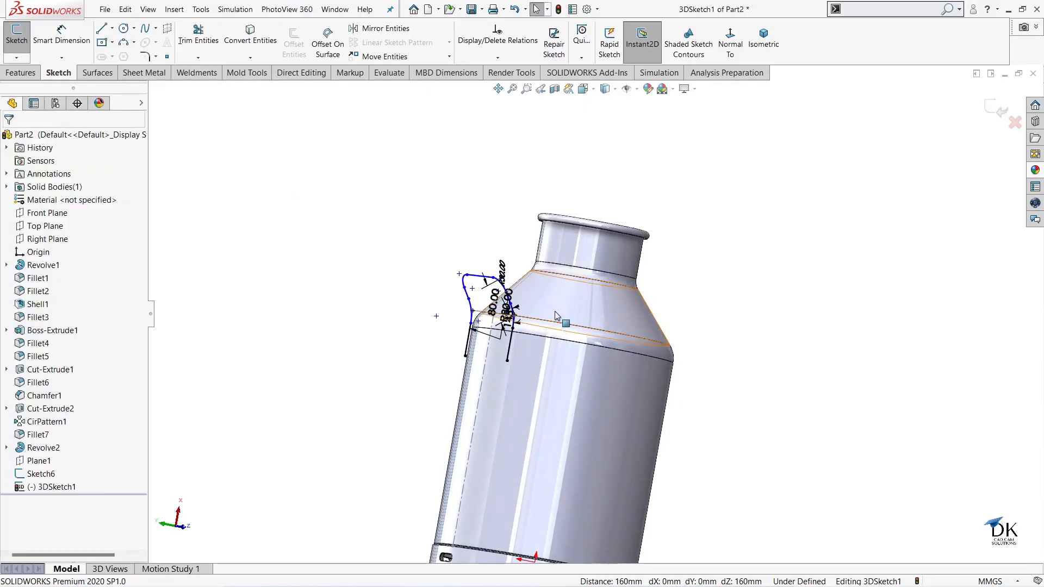
- Exit the 3D sketch and sweep a 20 mm diameter circular profile along it to form the handle
scroll(569, 309, up, 2)
scroll(675, 323, down, 2)
middle_drag(674, 294, 674, 280)
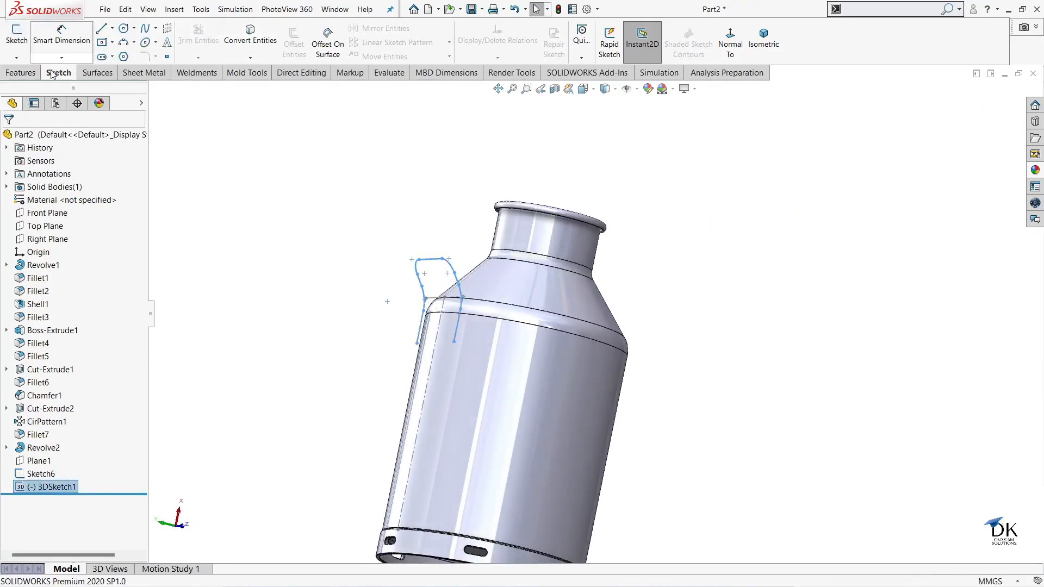
click(31, 74)
click(117, 28)
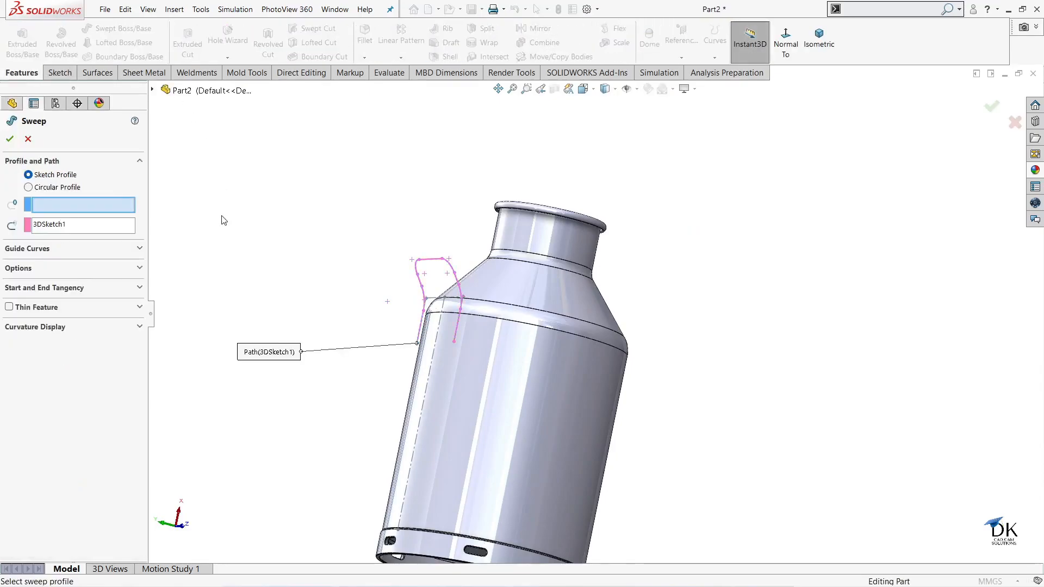
click(34, 188)
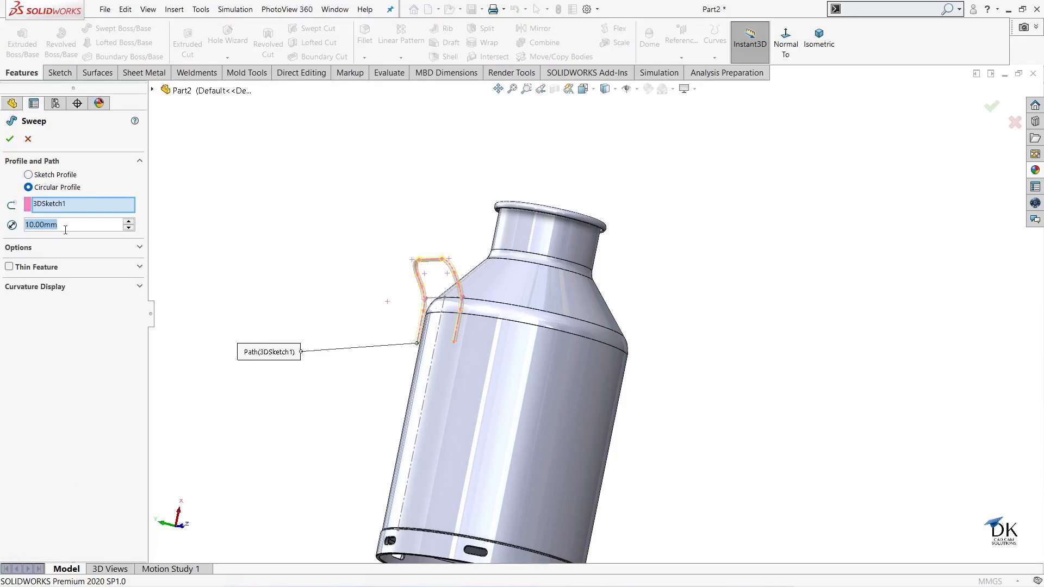
text(20)
key(Return)
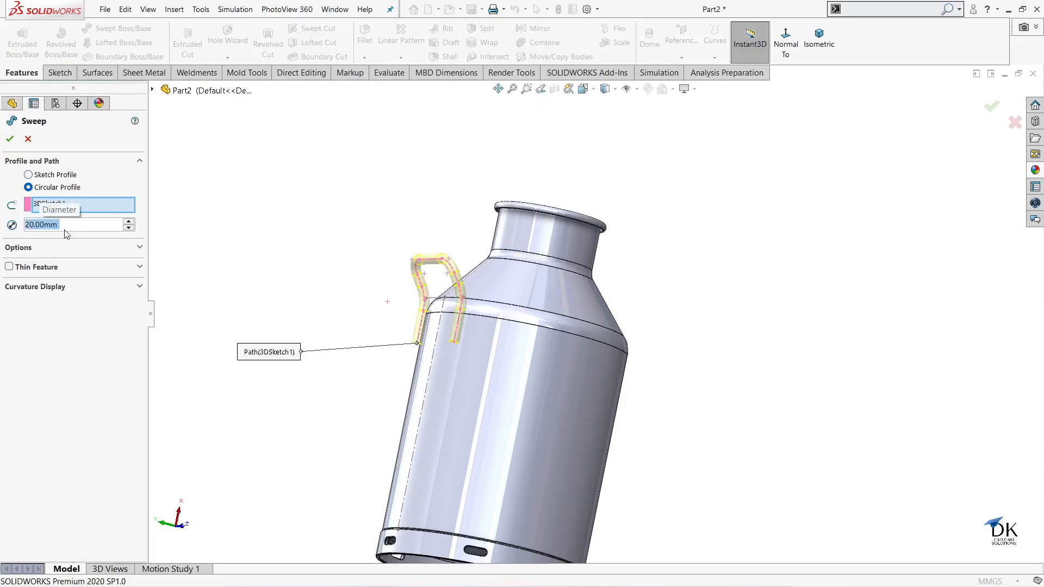
middle_drag(301, 237, 373, 329)
scroll(409, 362, down, 3)
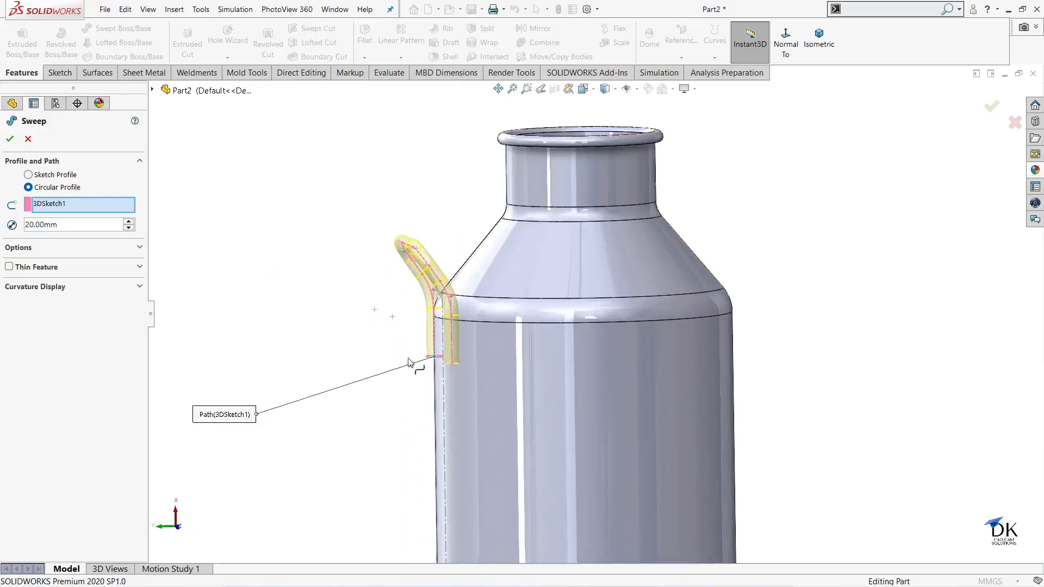
click(8, 140)
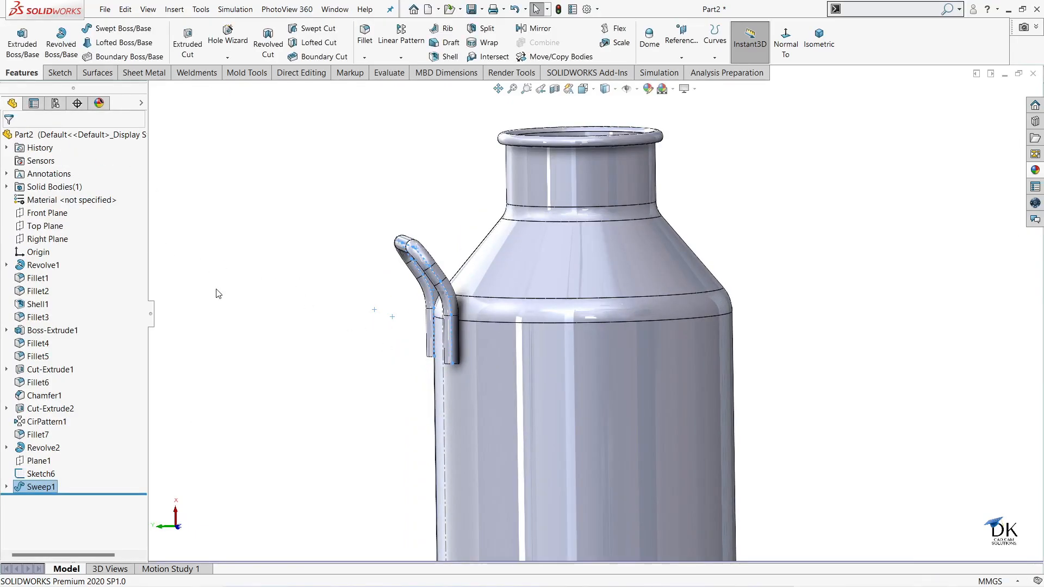
- Start a 5 mm fillet on the side edges where both handle legs meet the can body
middle_drag(219, 286, 415, 387)
scroll(511, 335, down, 3)
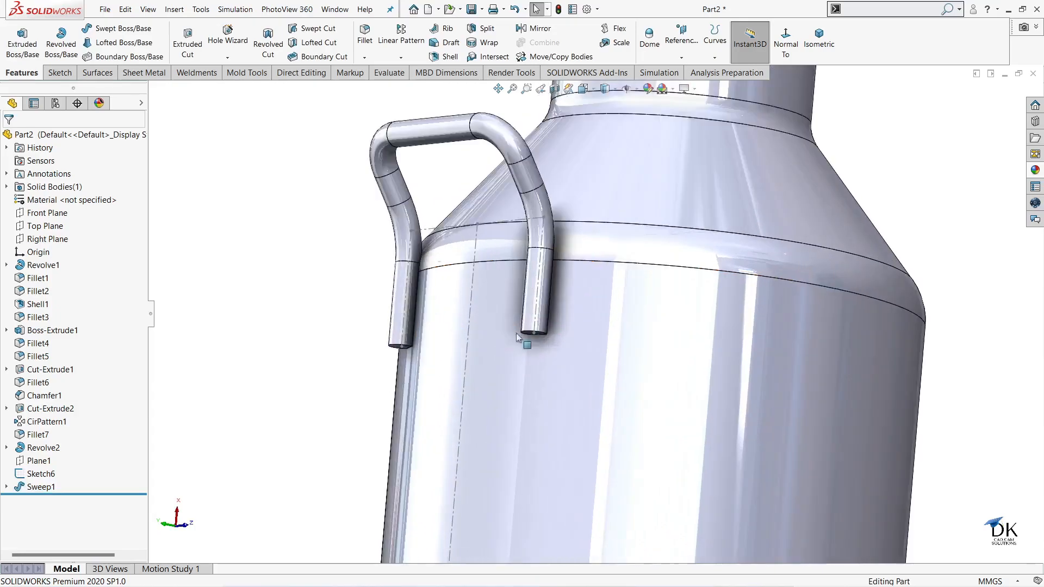
mouse_move(602, 328)
middle_down()
mouse_move(533, 296)
mouse_move(580, 350)
mouse_move(600, 345)
middle_up()
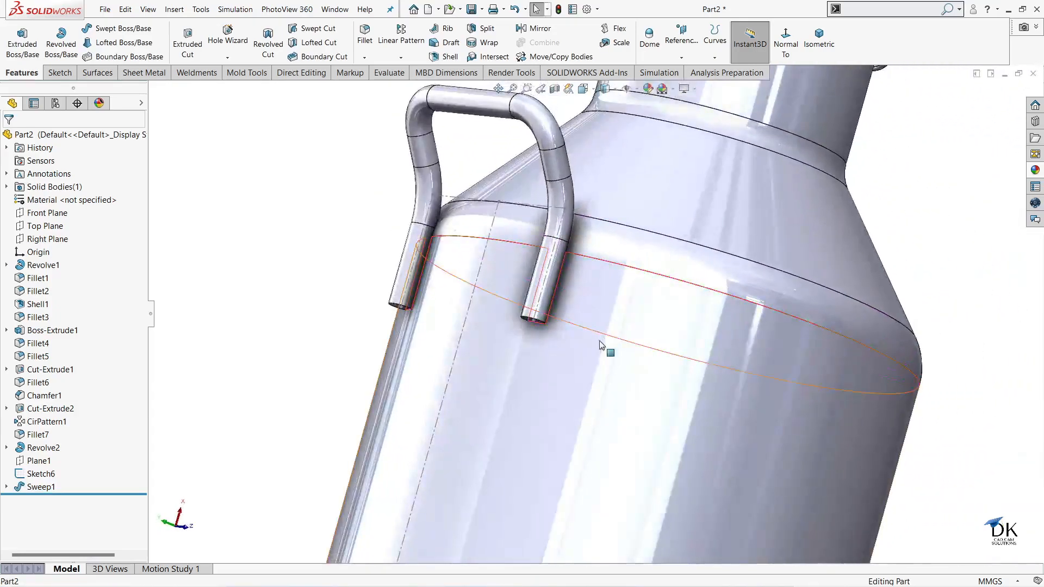
scroll(598, 338, down, 3)
scroll(598, 337, up, 3)
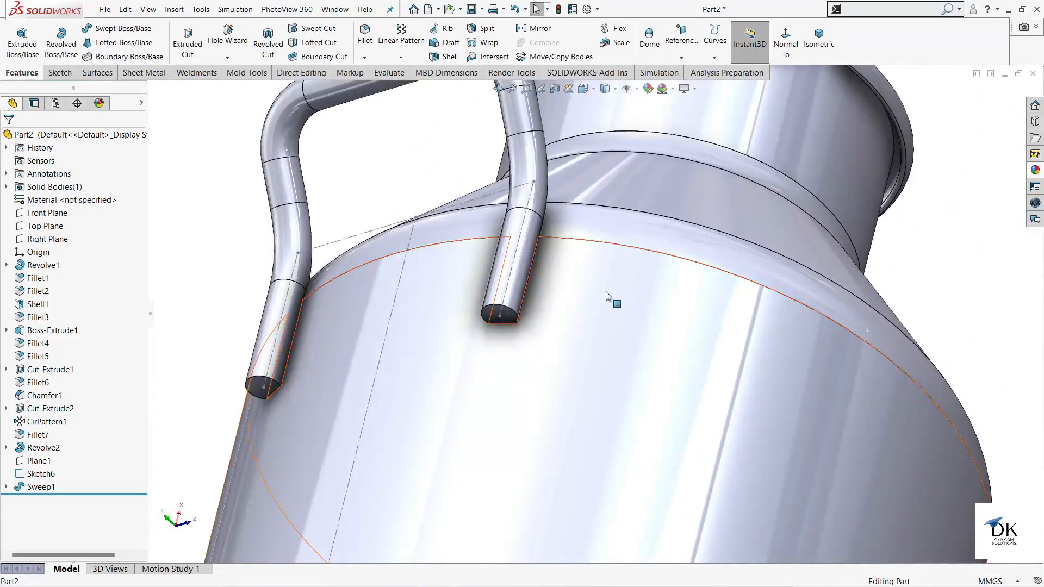
click(364, 33)
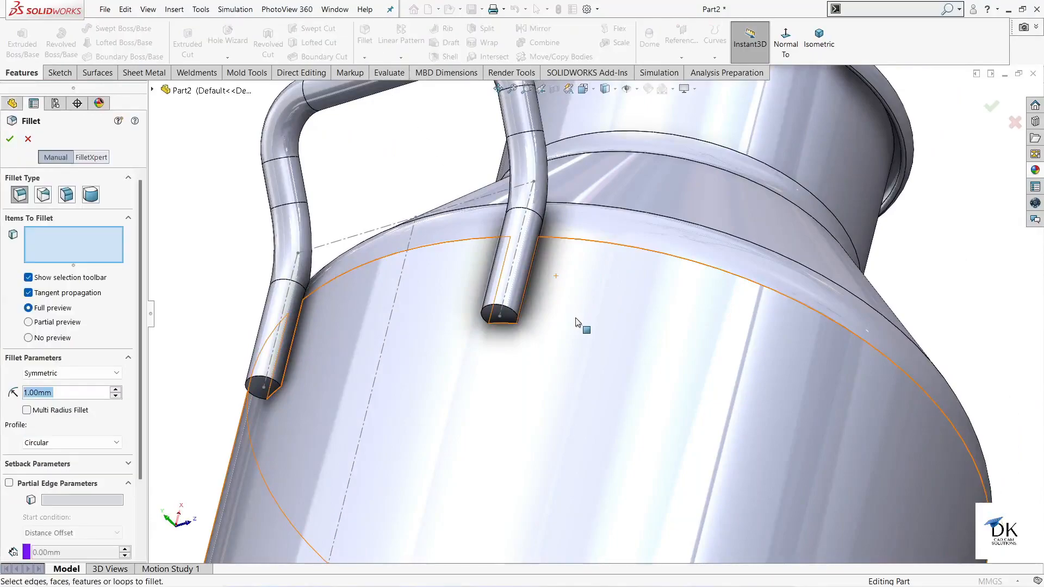
click(527, 285)
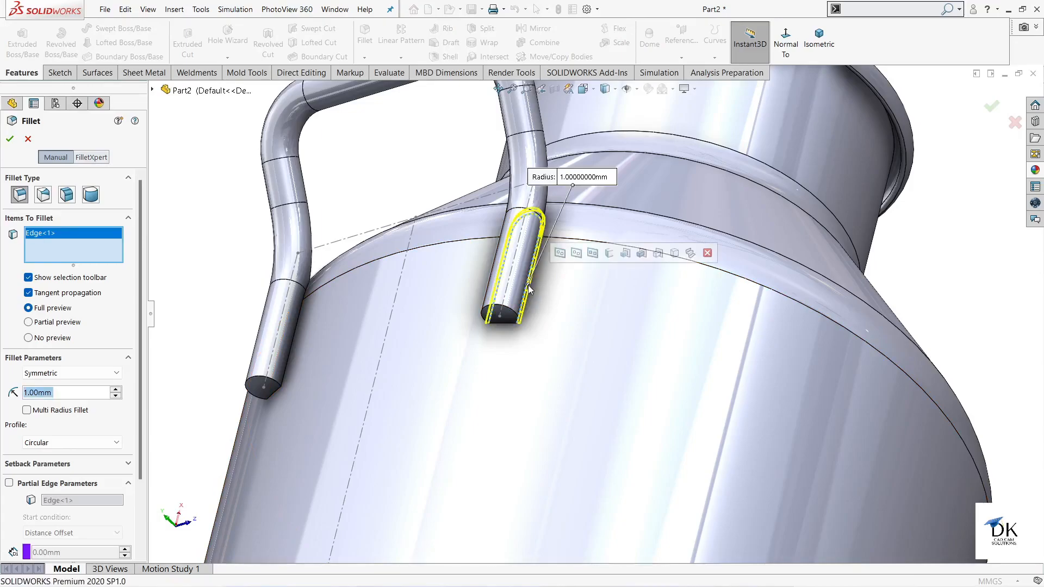
mouse_move(560, 329)
middle_down()
mouse_move(580, 324)
mouse_move(561, 324)
middle_up()
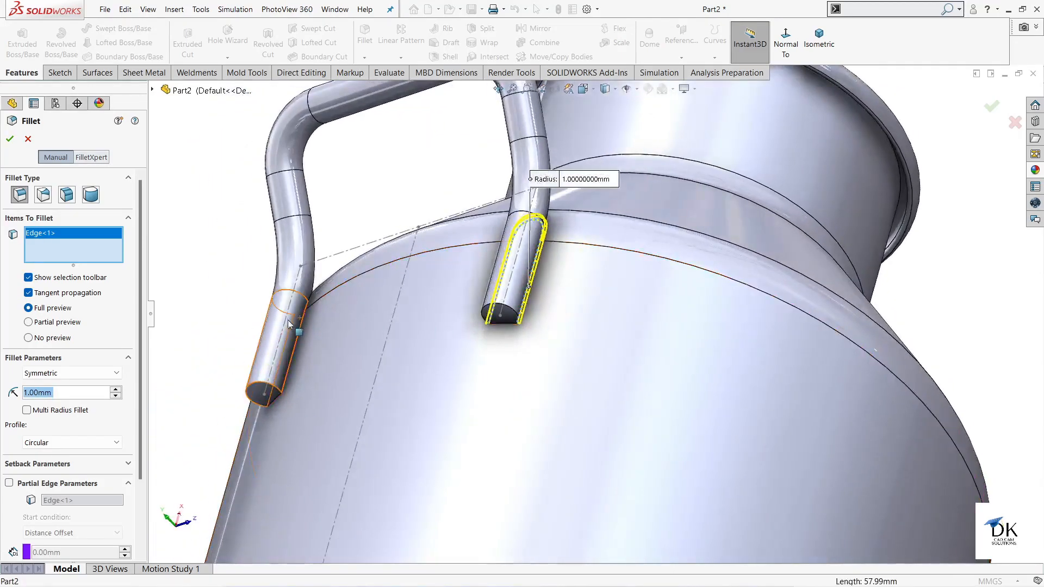
click(295, 347)
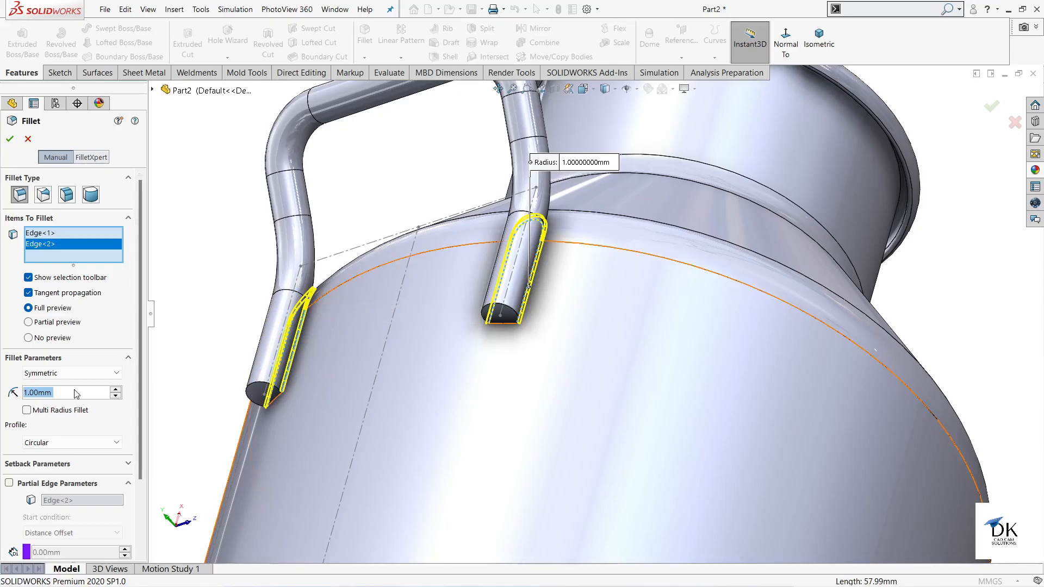
text(5)
key(Return)
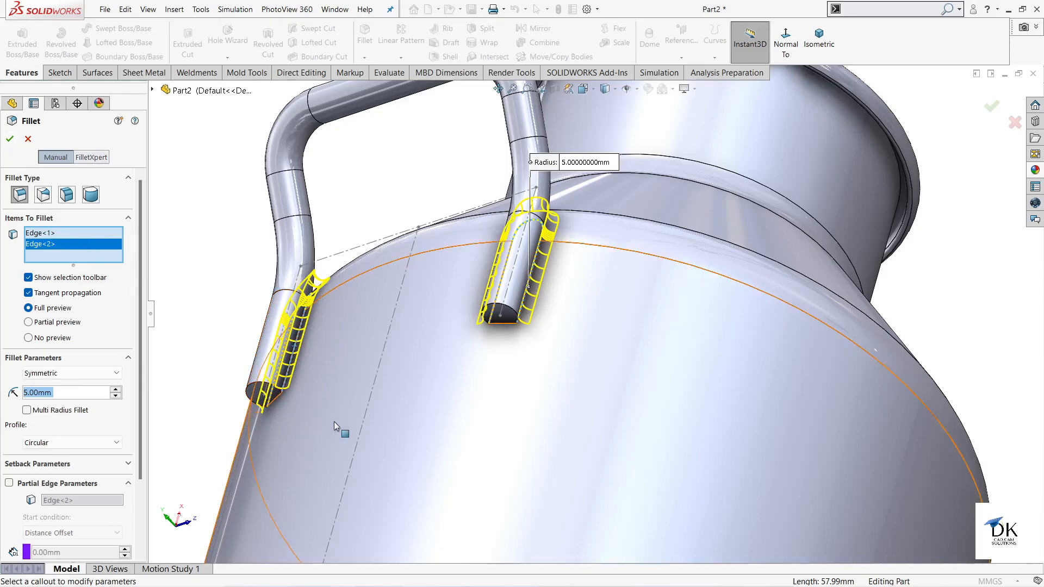
- Add the lower edges where both handle leg ends meet the body to the fillet and apply it
middle_drag(338, 426, 233, 396)
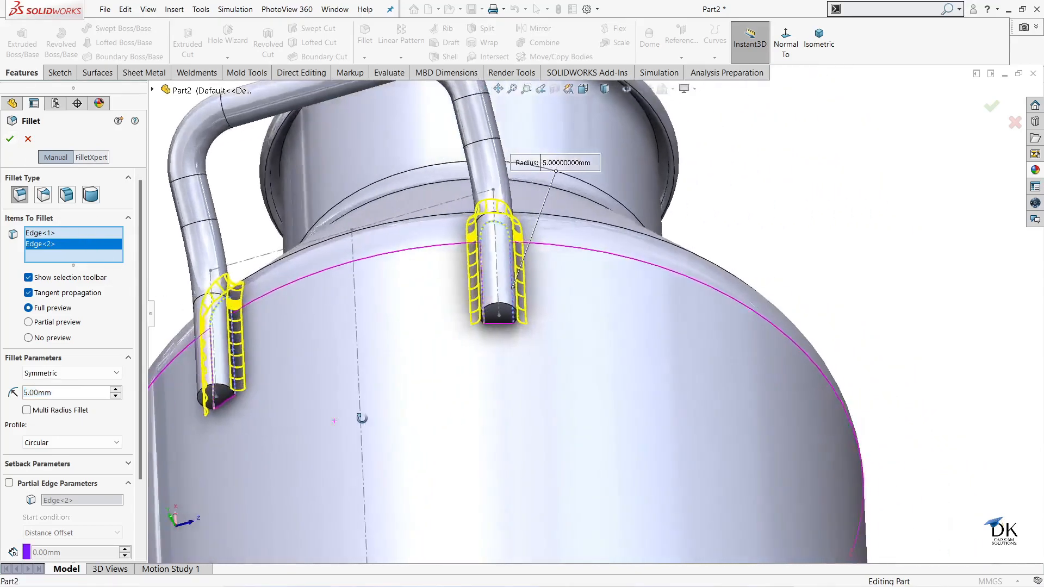
click(226, 400)
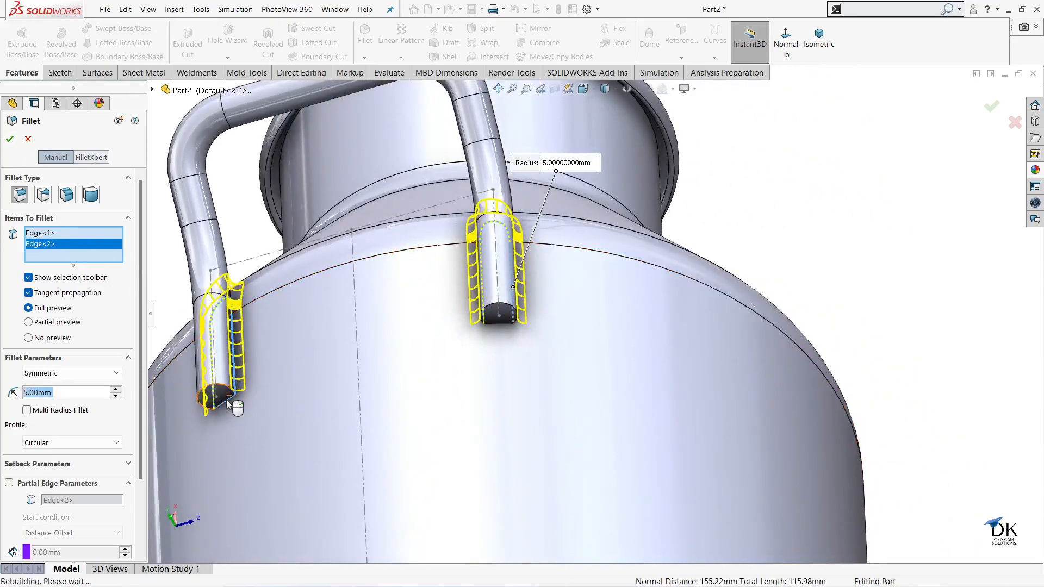
click(500, 324)
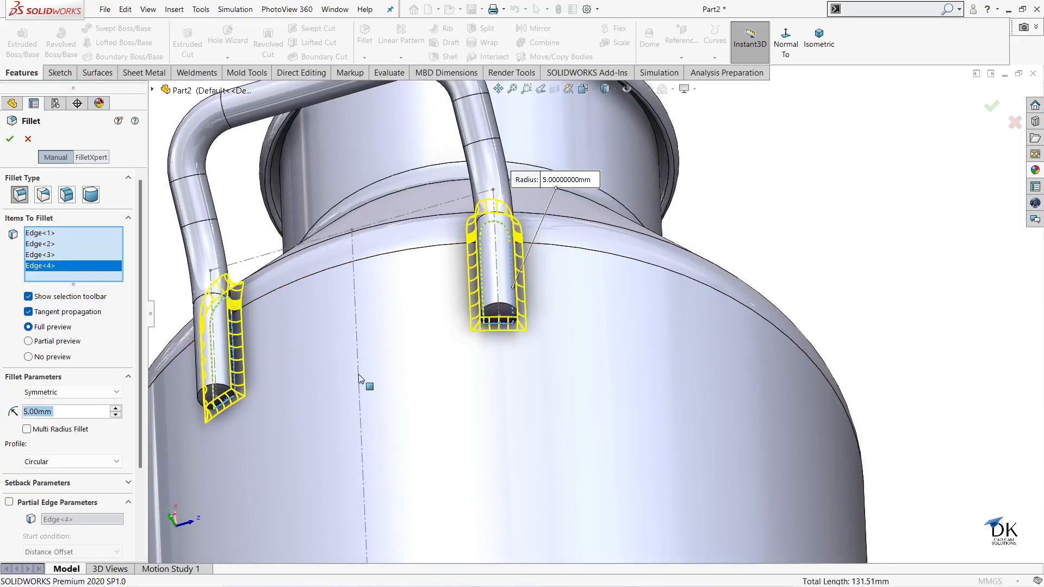
click(10, 139)
scroll(536, 325, up, 2)
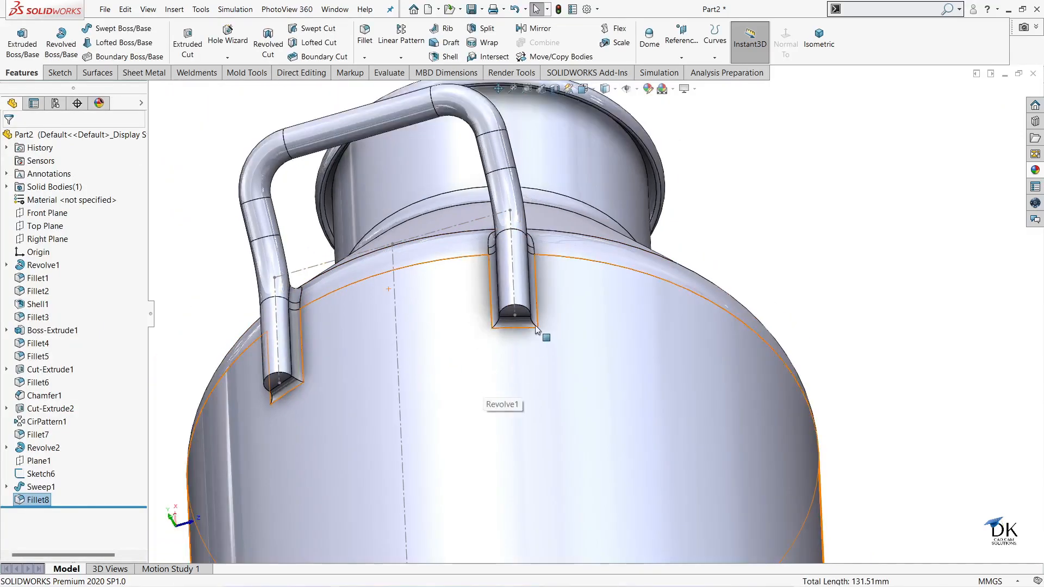
- Fillet the curved end edges of both handle legs with a 5 mm radius
scroll(536, 325, down, 2)
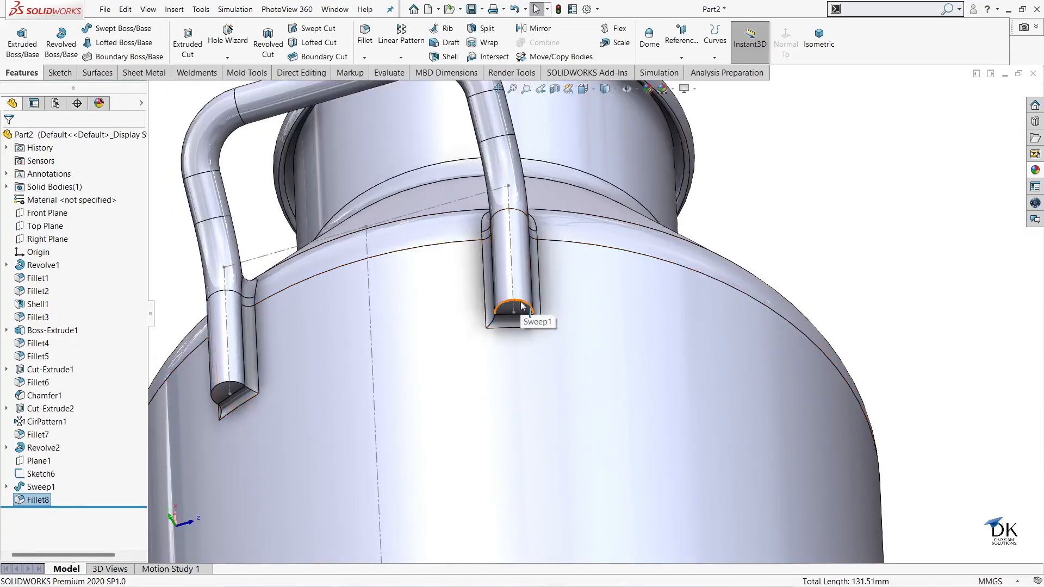
click(521, 306)
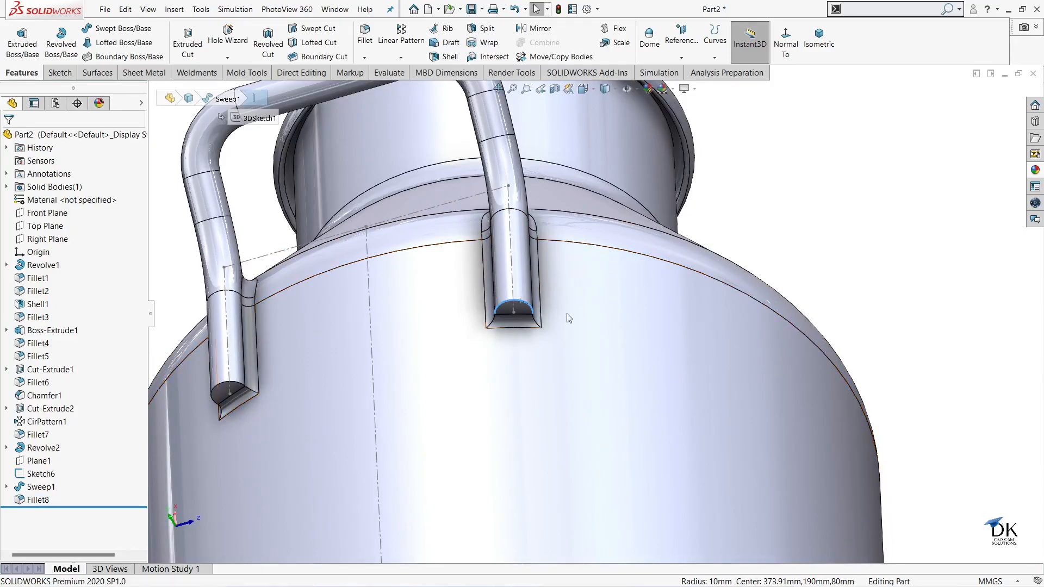
key(Return)
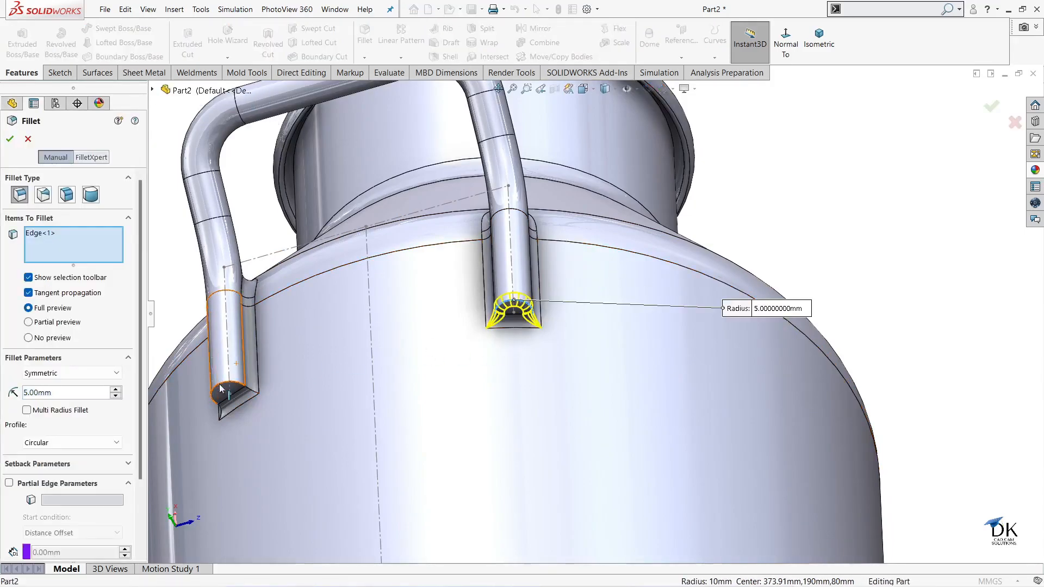
click(220, 389)
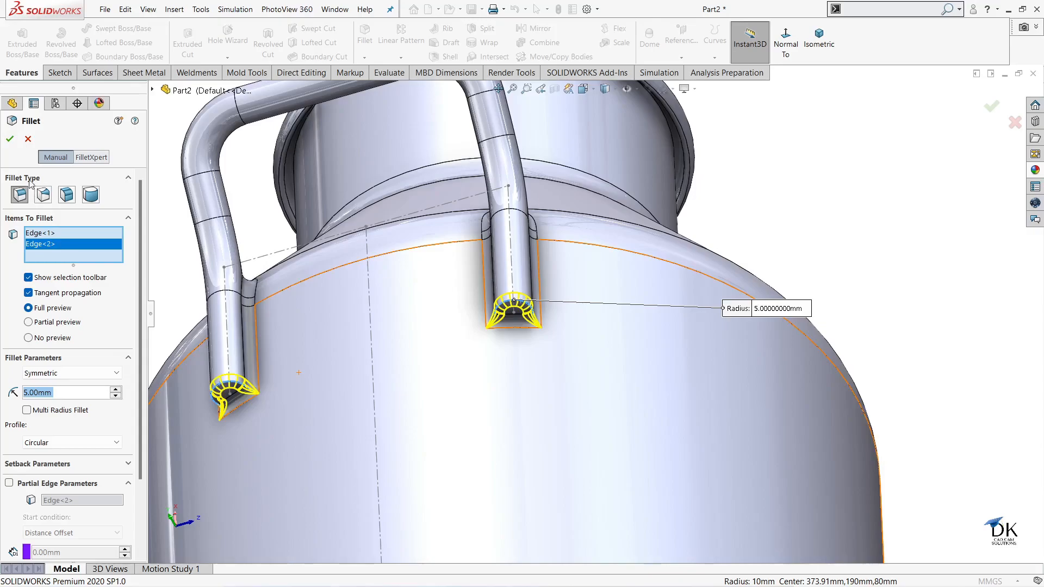
click(10, 139)
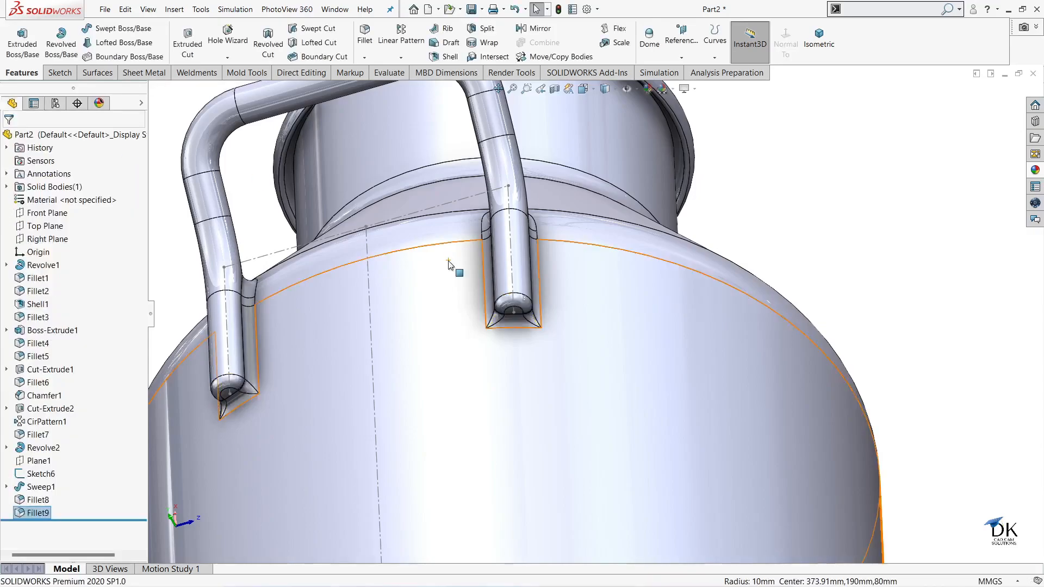
- Hide the construction-line sketch that runs along the can body to the handle
scroll(678, 324, up, 2)
middle_drag(804, 248, 736, 313)
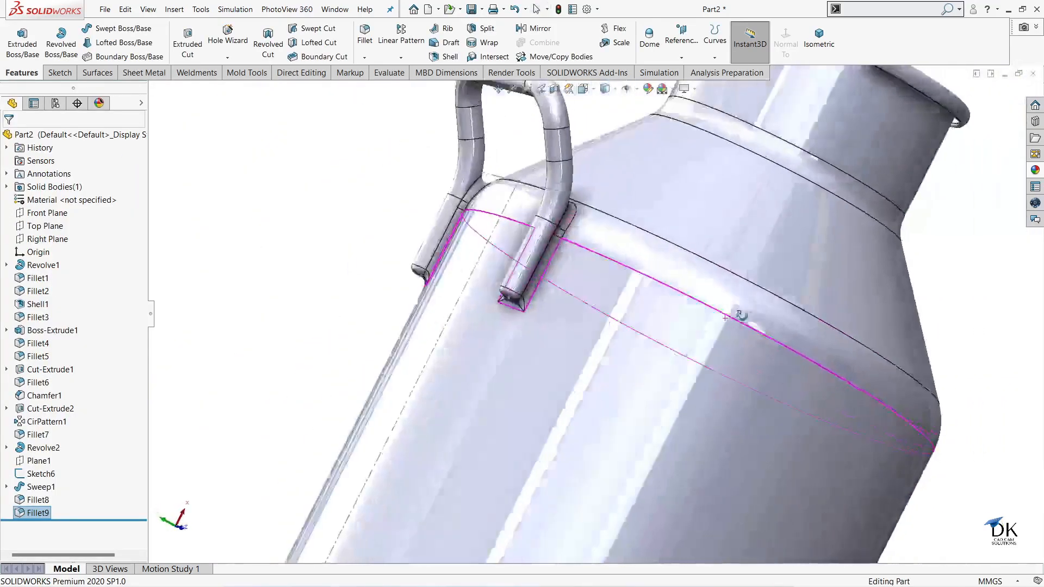
scroll(770, 329, up, 3)
click(880, 279)
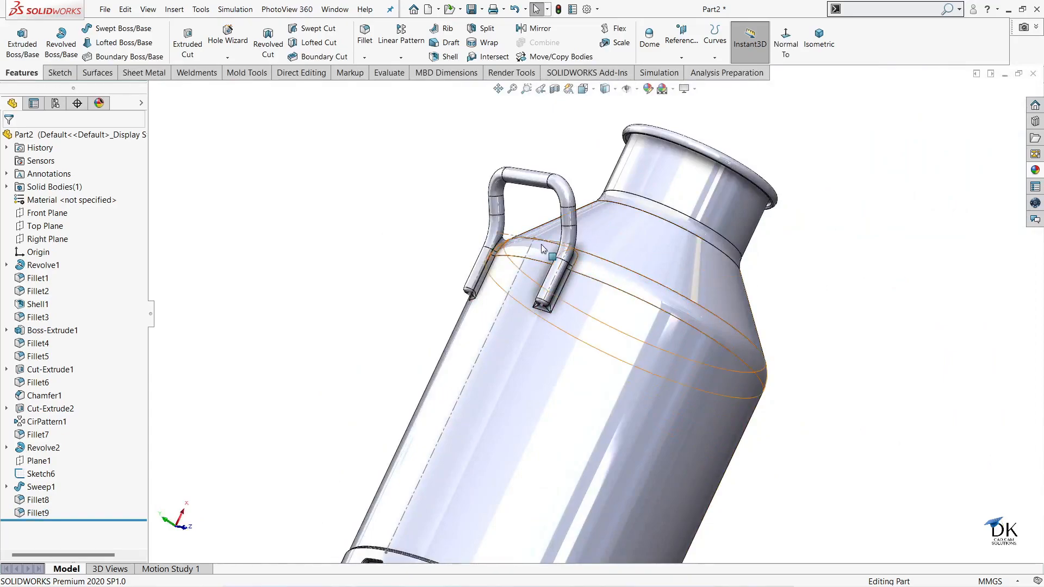
click(498, 312)
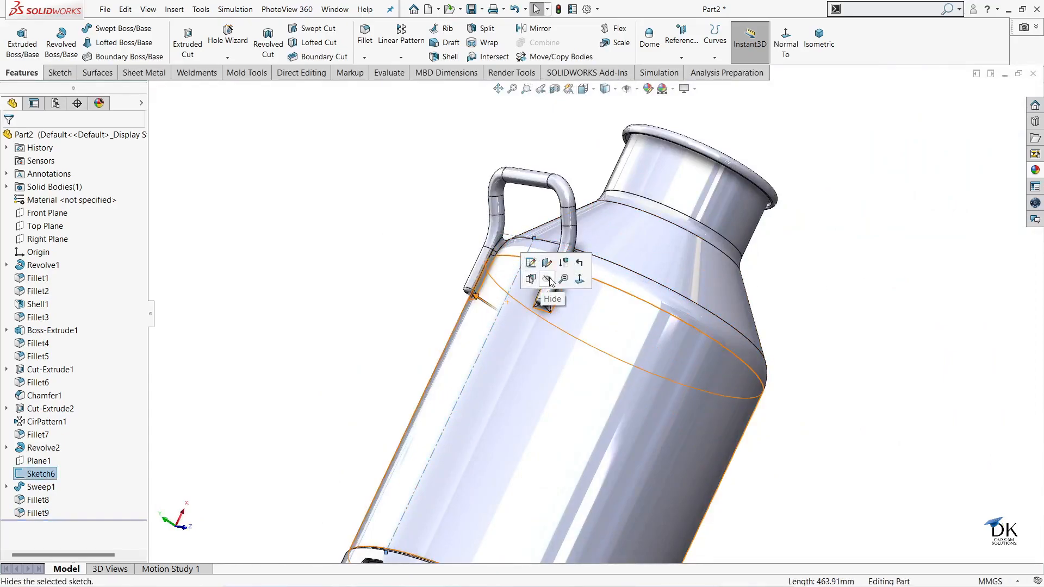
- Mirror the swept handle and its two fillet features, Fillet8 and Fillet9, about the Top Plane
middle_drag(823, 284, 685, 402)
scroll(801, 346, up, 3)
scroll(800, 375, down, 1)
scroll(761, 384, up, 2)
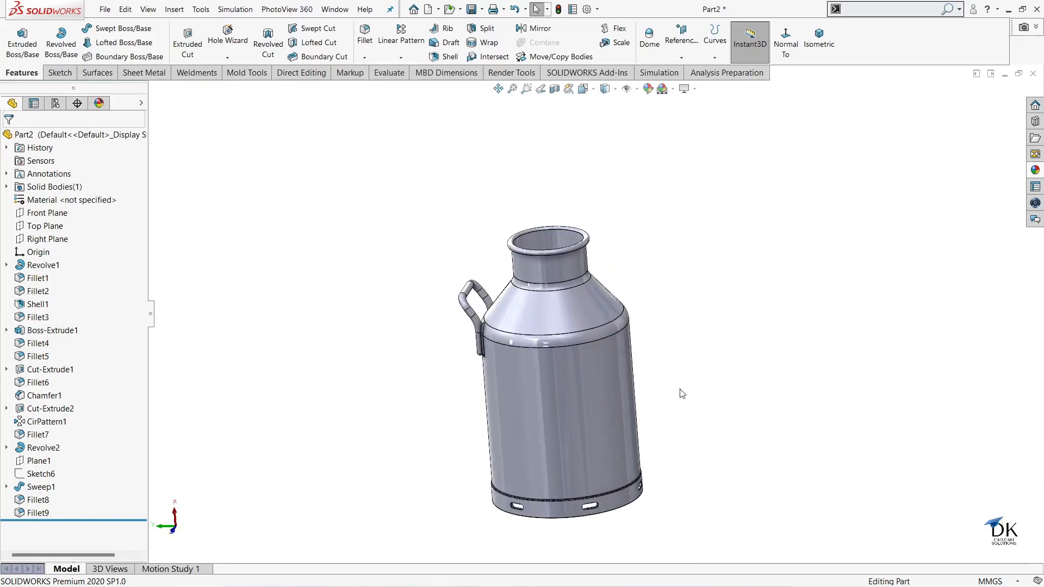
click(534, 29)
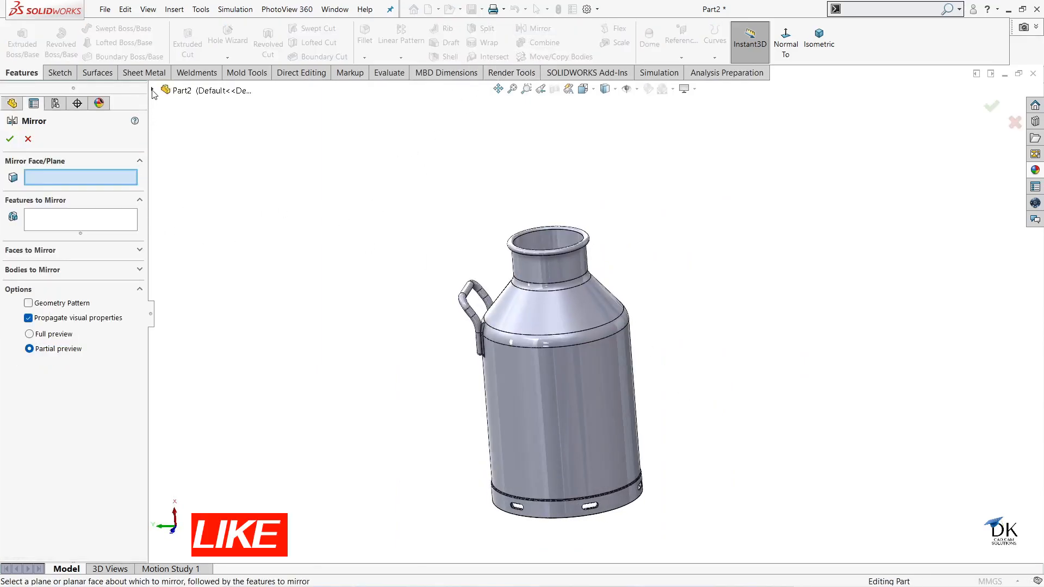
click(153, 90)
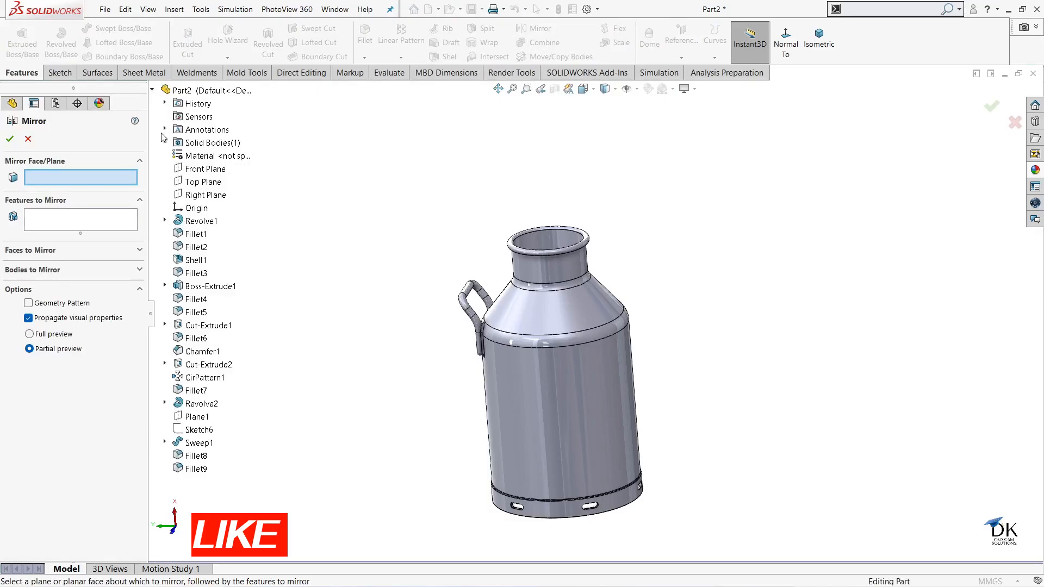
click(184, 186)
middle_drag(342, 214, 366, 214)
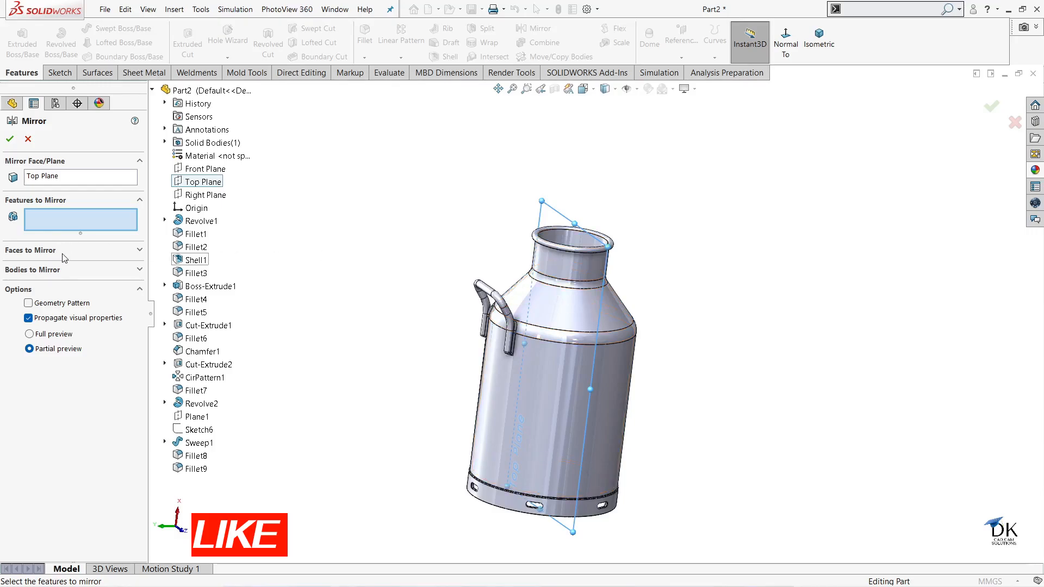
click(194, 469)
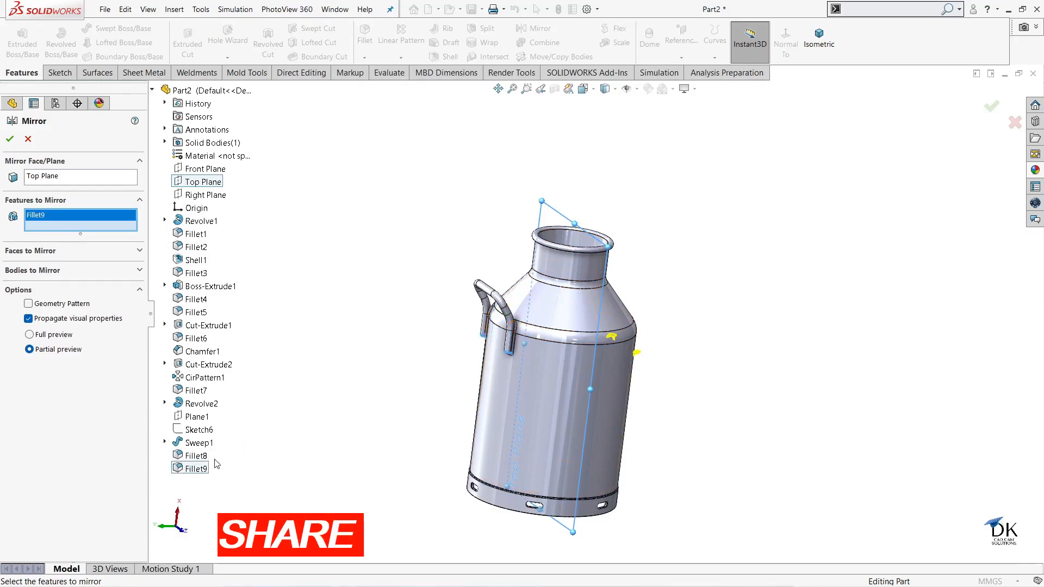
click(207, 456)
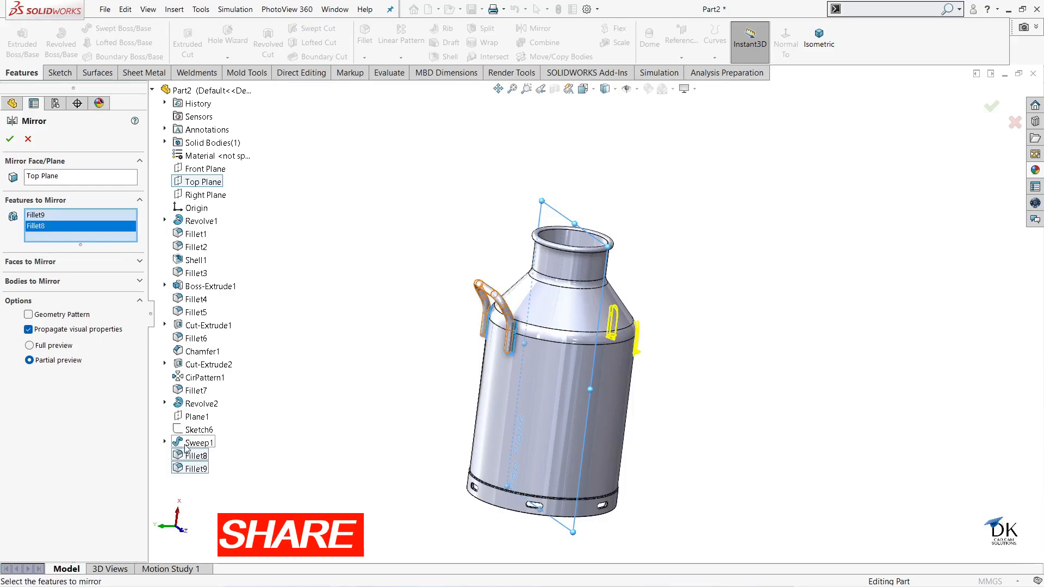
click(192, 444)
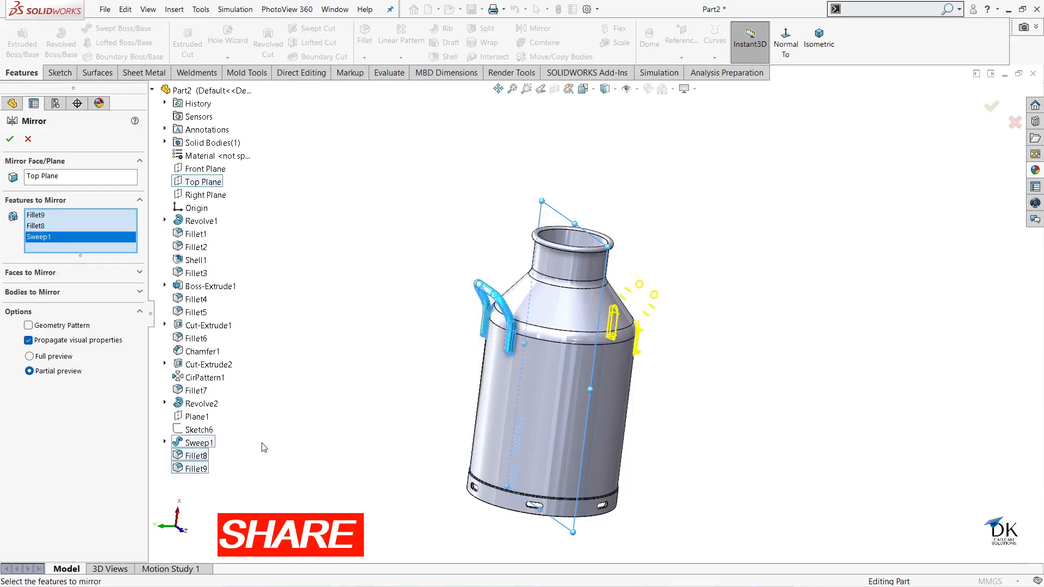
middle_drag(340, 370, 320, 356)
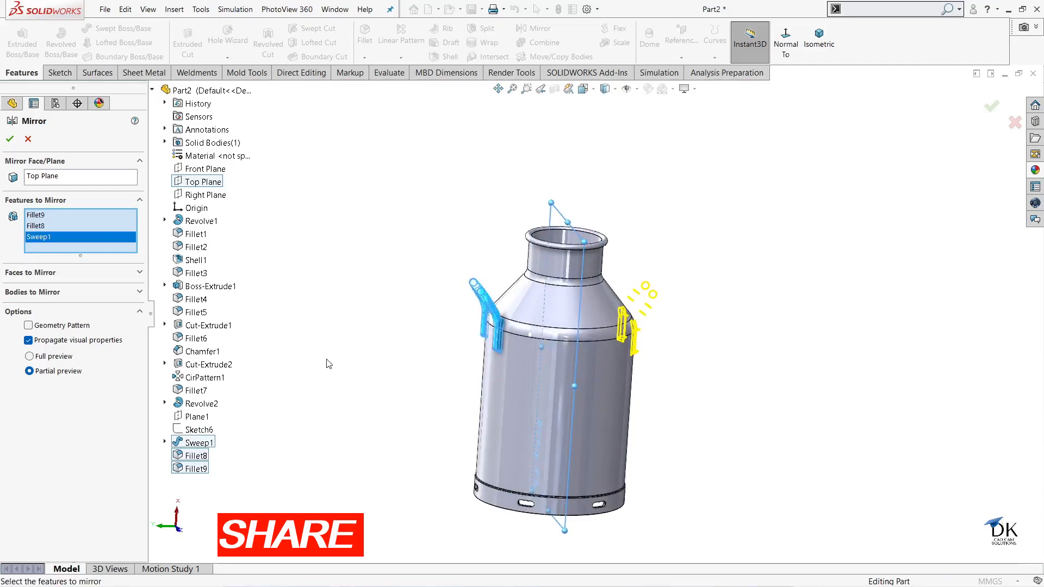
click(10, 140)
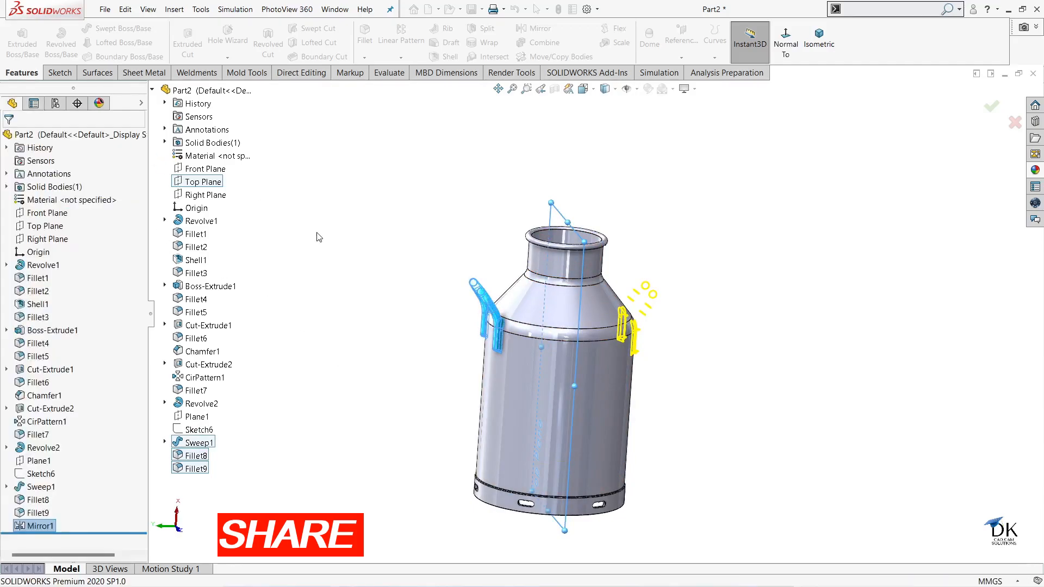
- Apply the matte aluminum appearance to the whole part
middle_drag(281, 213, 263, 214)
scroll(644, 337, down, 4)
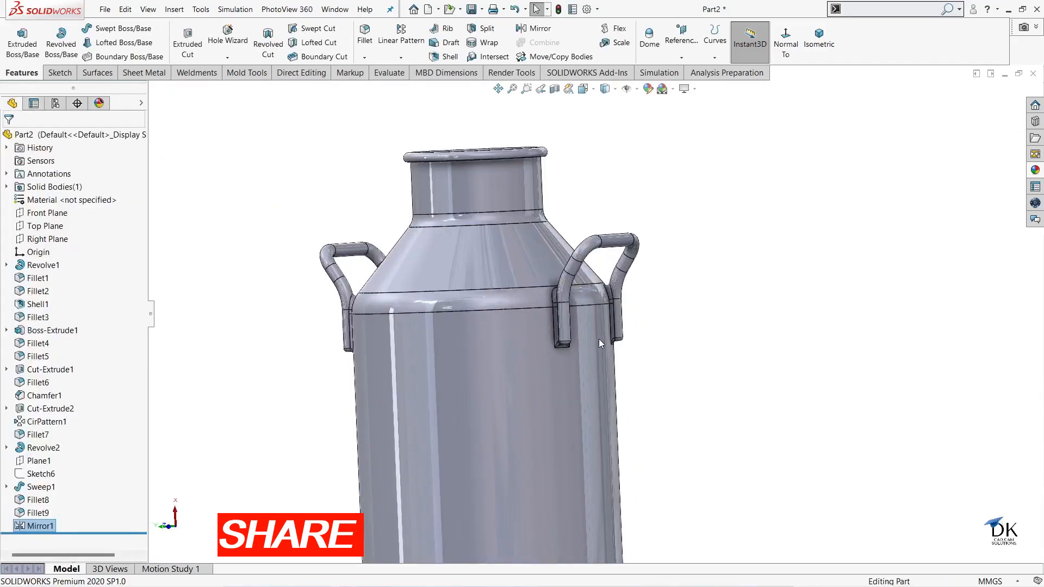
middle_drag(589, 338, 653, 271)
scroll(658, 343, up, 3)
click(4, 135)
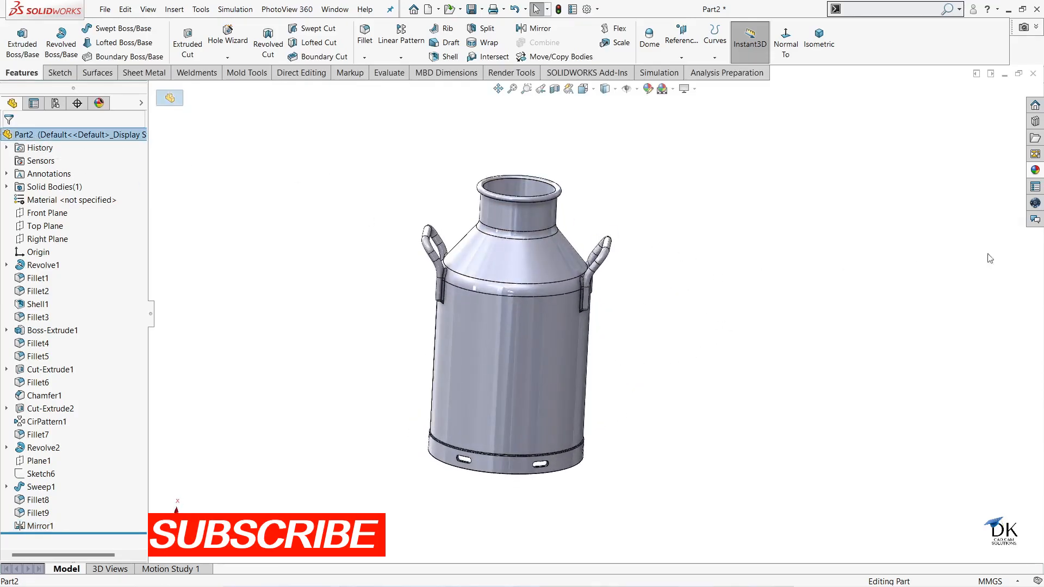
click(1036, 170)
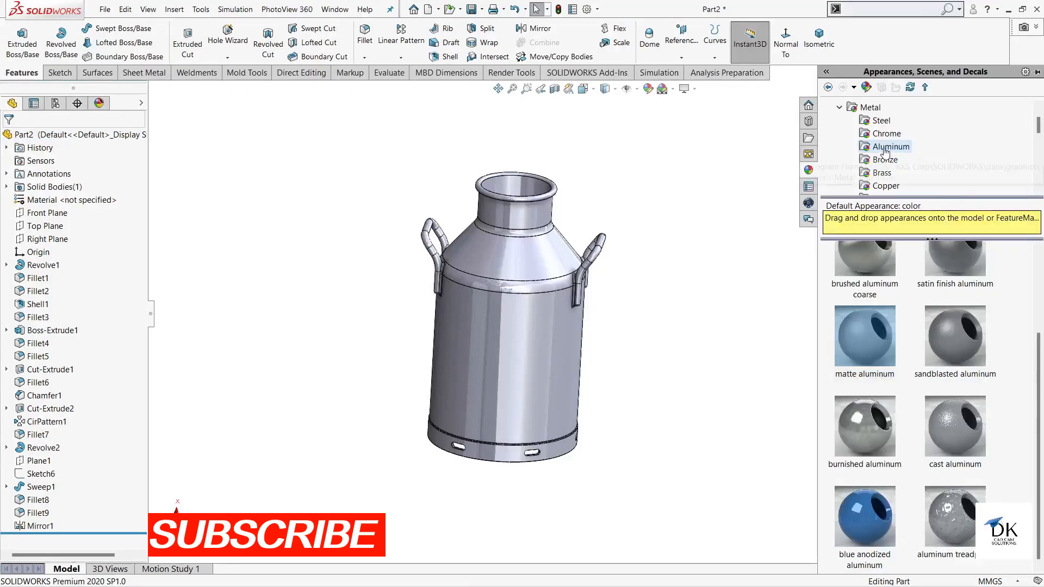
double_click(857, 339)
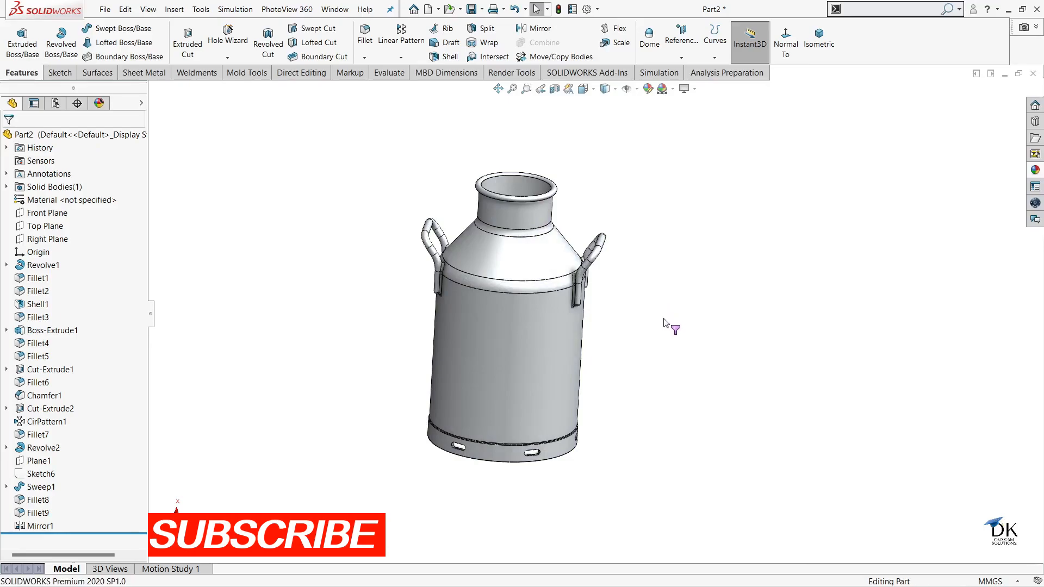
scroll(475, 308, down, 3)
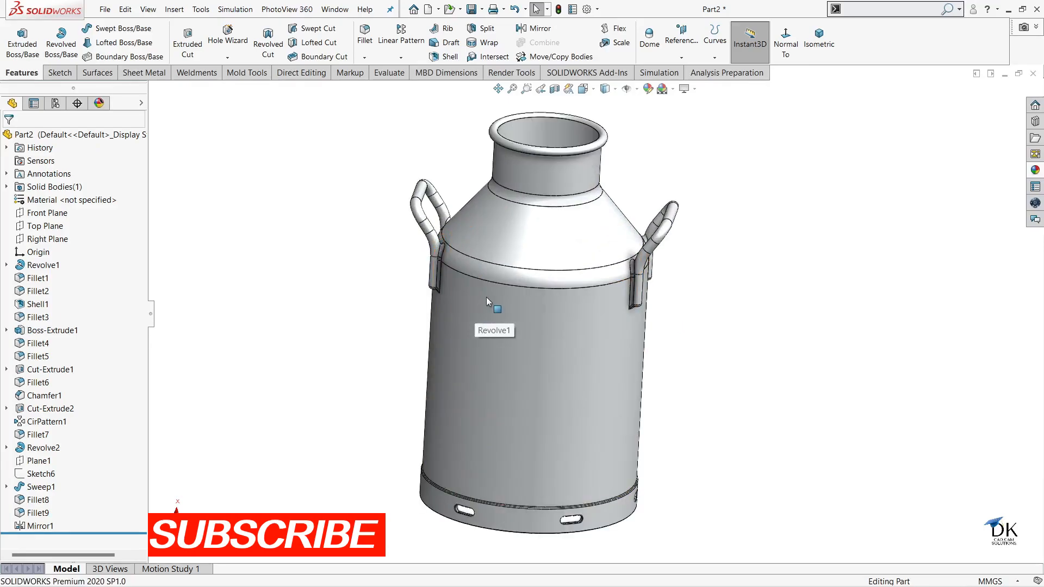
scroll(486, 297, down, 2)
middle_drag(713, 319, 555, 334)
middle_drag(771, 308, 735, 375)
middle_drag(776, 332, 771, 325)
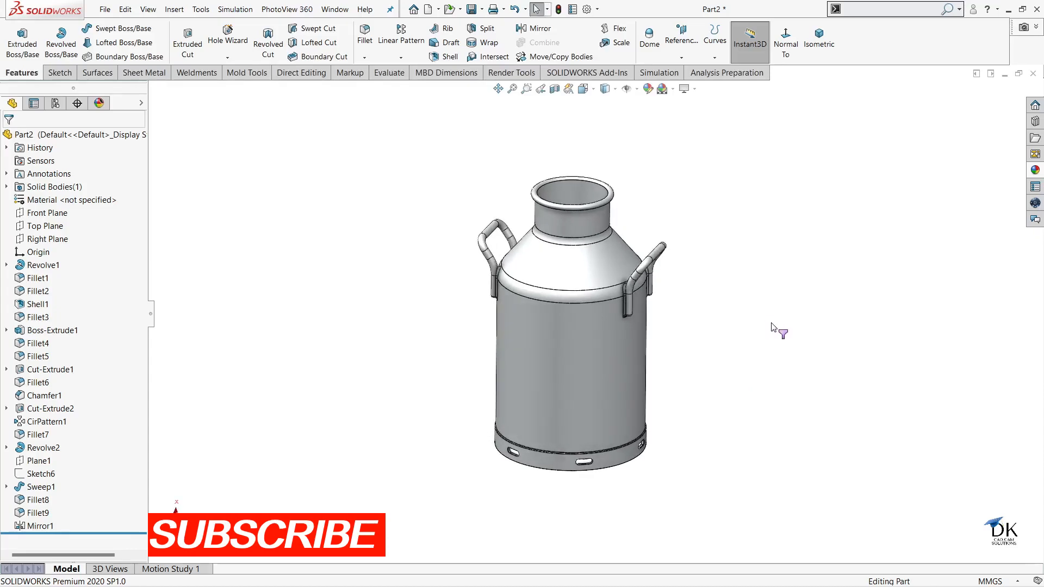